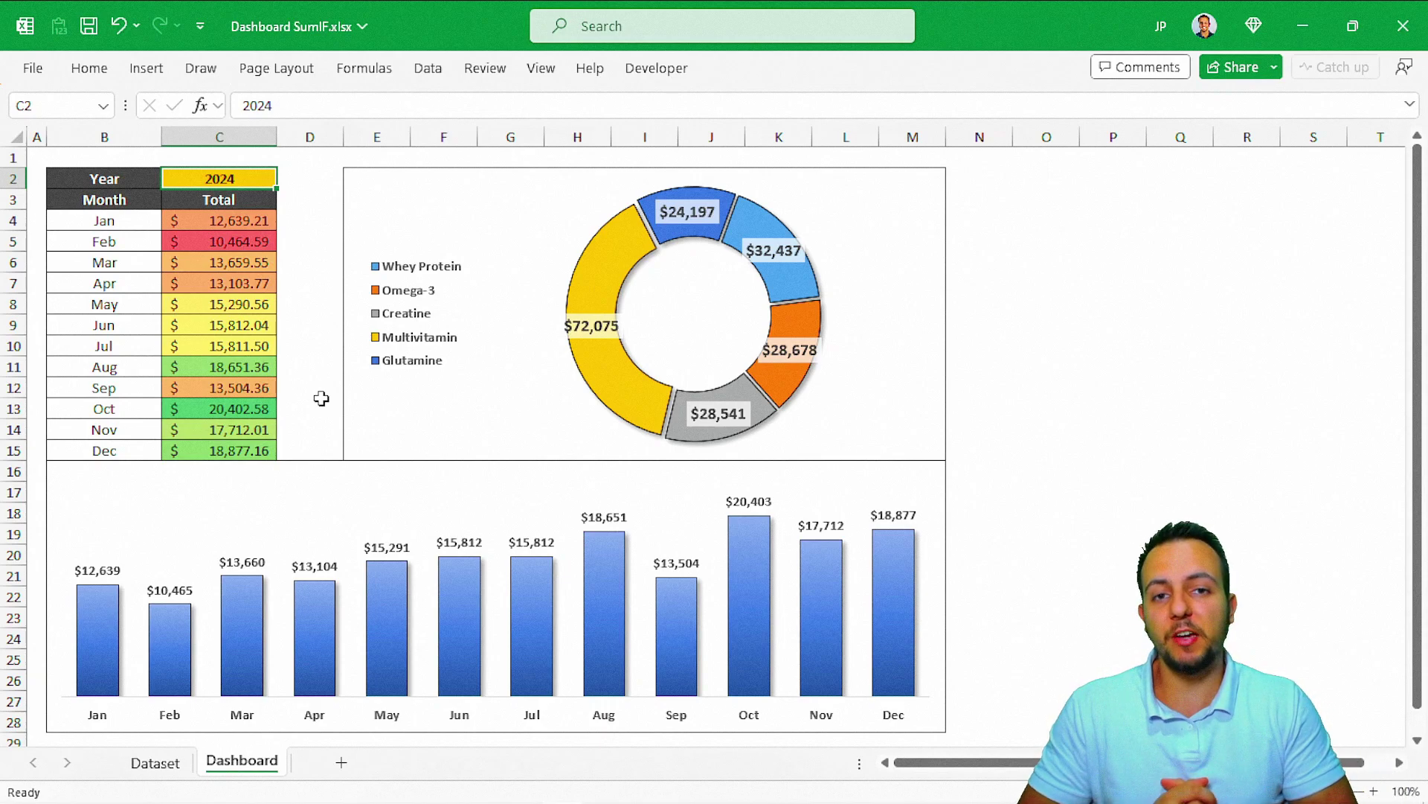
# Switch the finished dashboard's year in C2 through 2024, 2023 and 2025 and examine the monthly totals and both charts.
pyautogui.hotkey('ctrl', 'pageup')
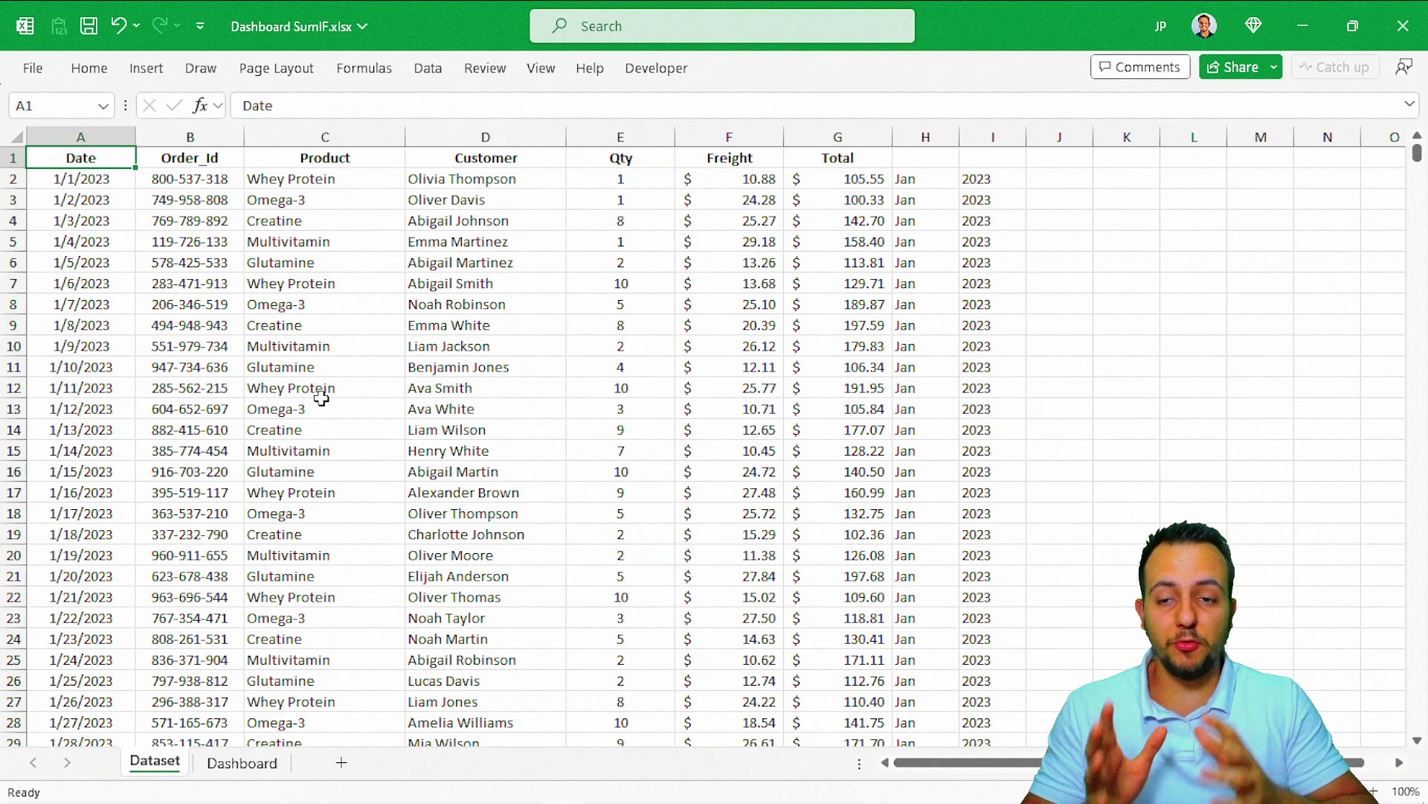
pyautogui.hotkey('ctrl', 'pagedown')
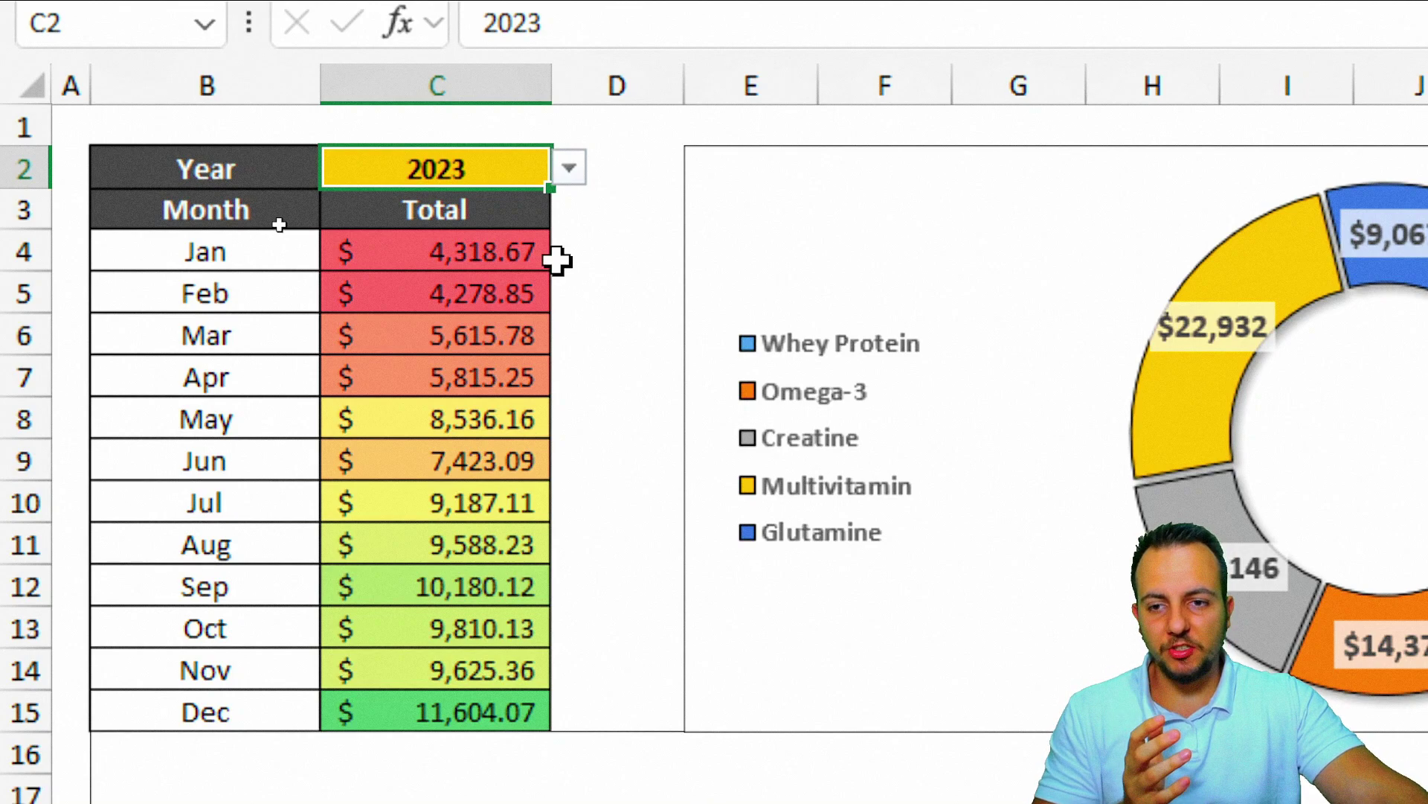
pyautogui.click(570, 169)
pyautogui.click(508, 251)
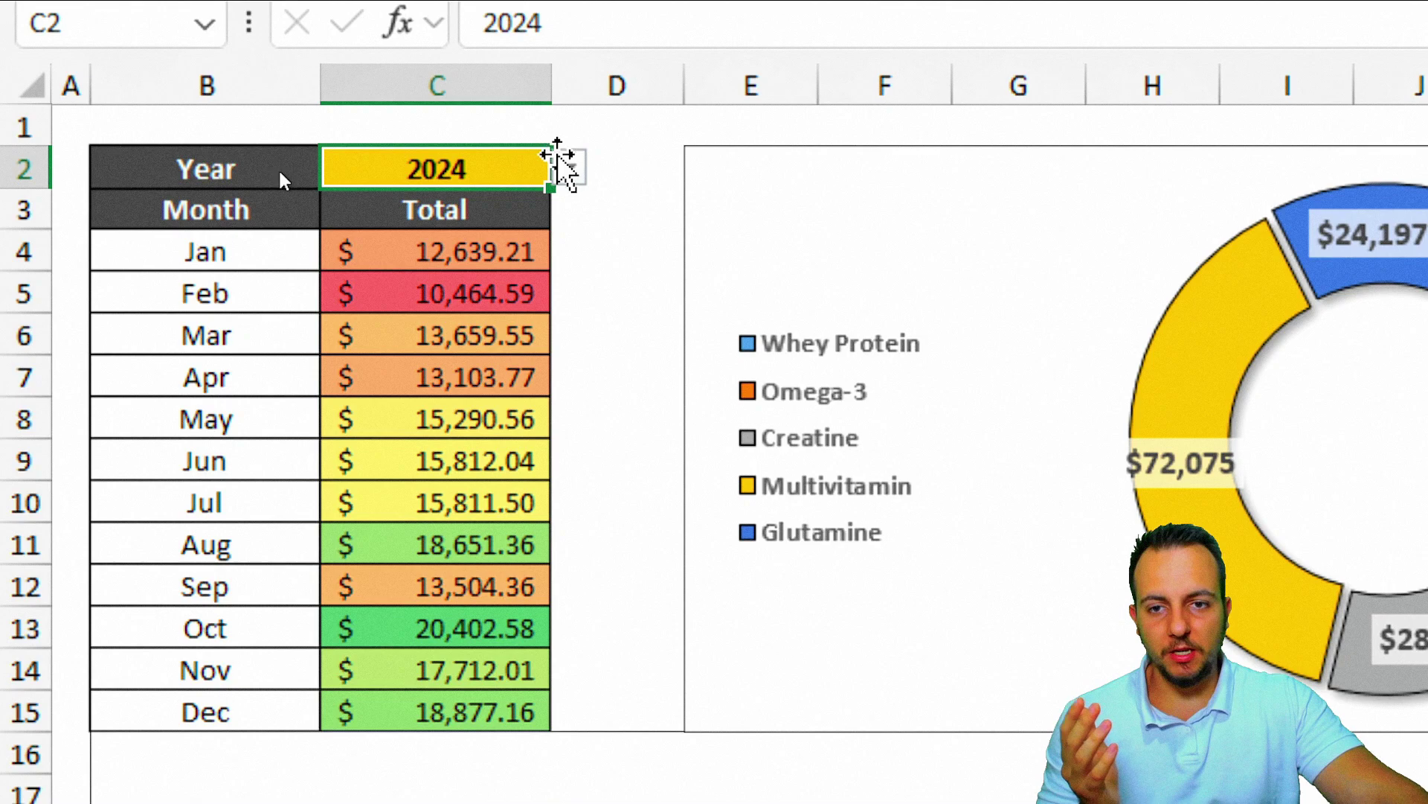
pyautogui.click(570, 168)
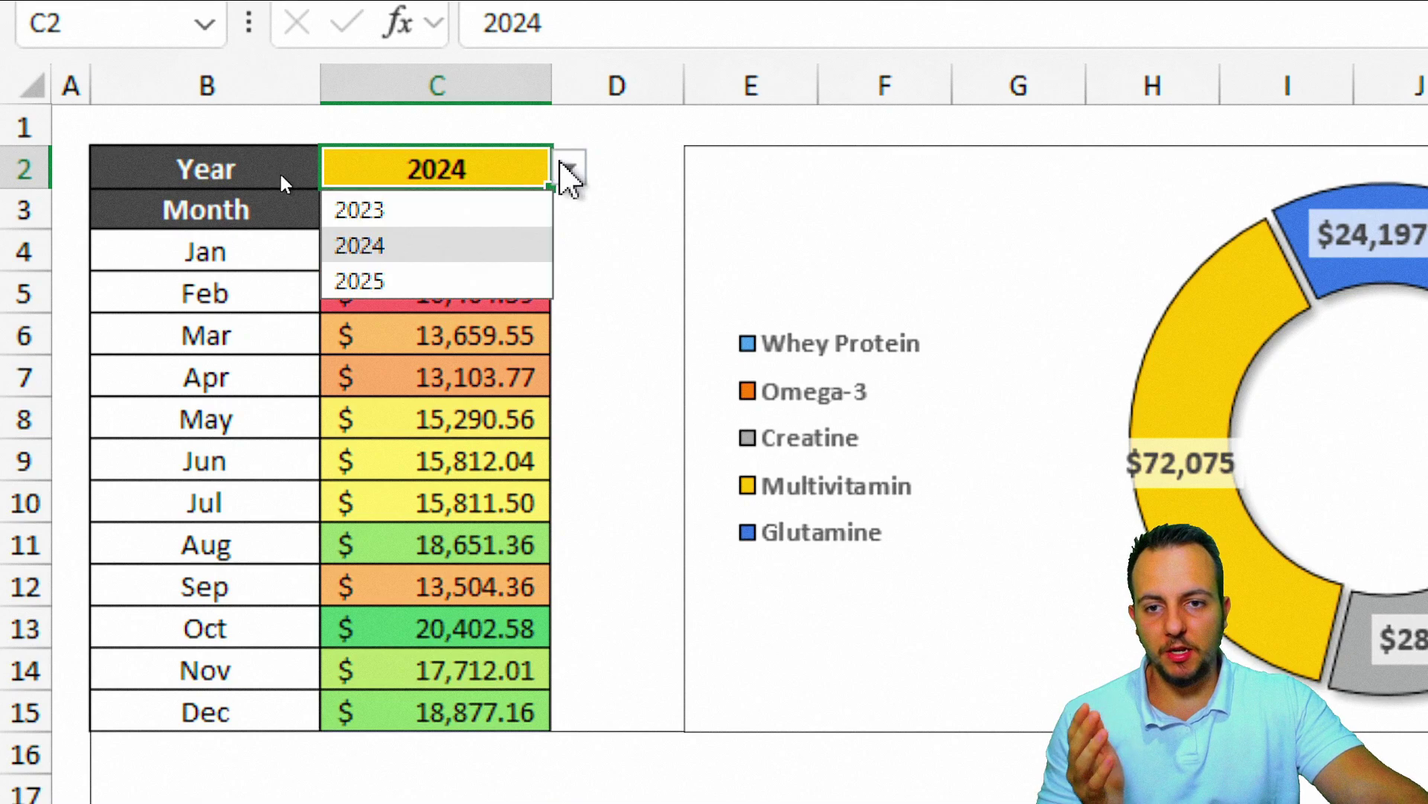
pyautogui.click(491, 210)
pyautogui.click(570, 168)
pyautogui.click(457, 280)
pyautogui.click(457, 280)
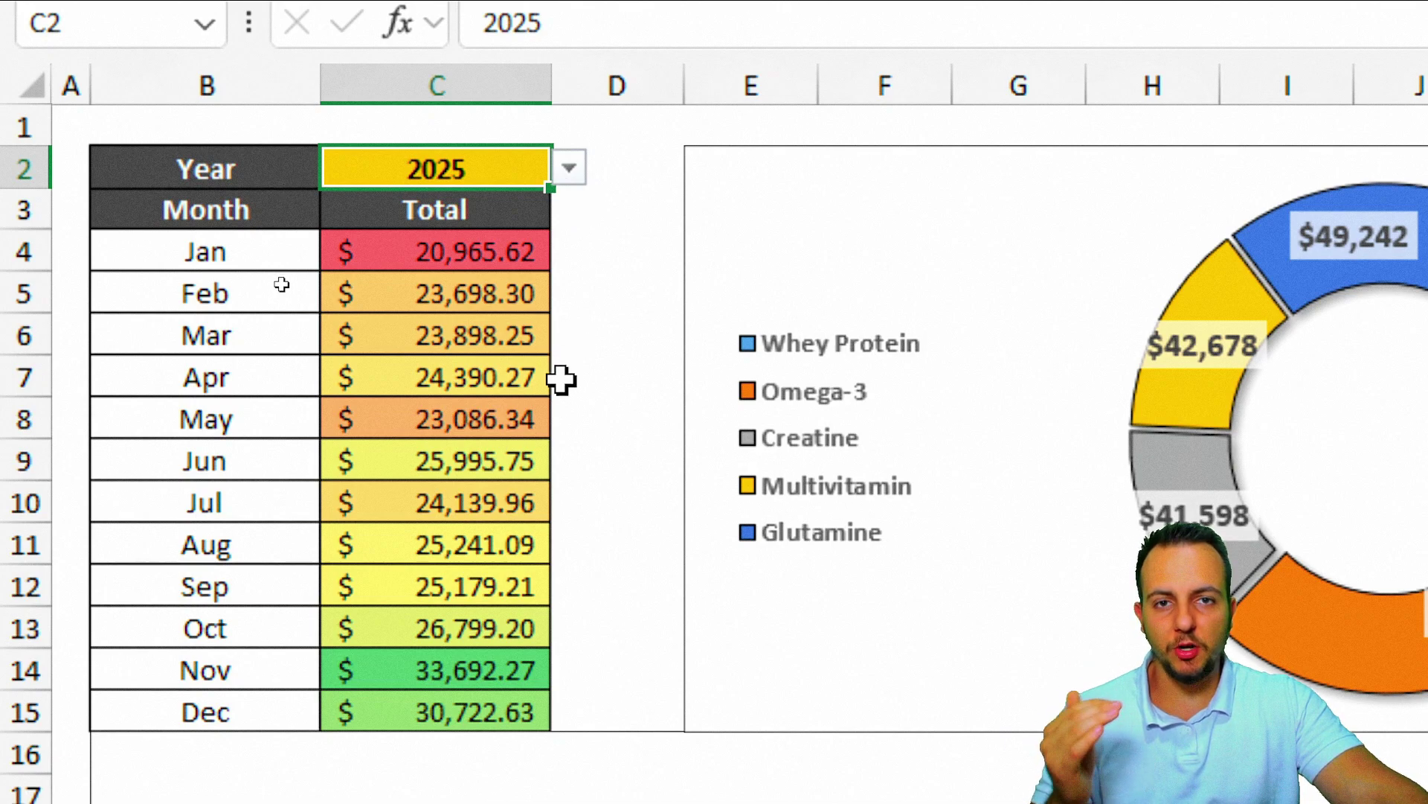
pyautogui.click(570, 168)
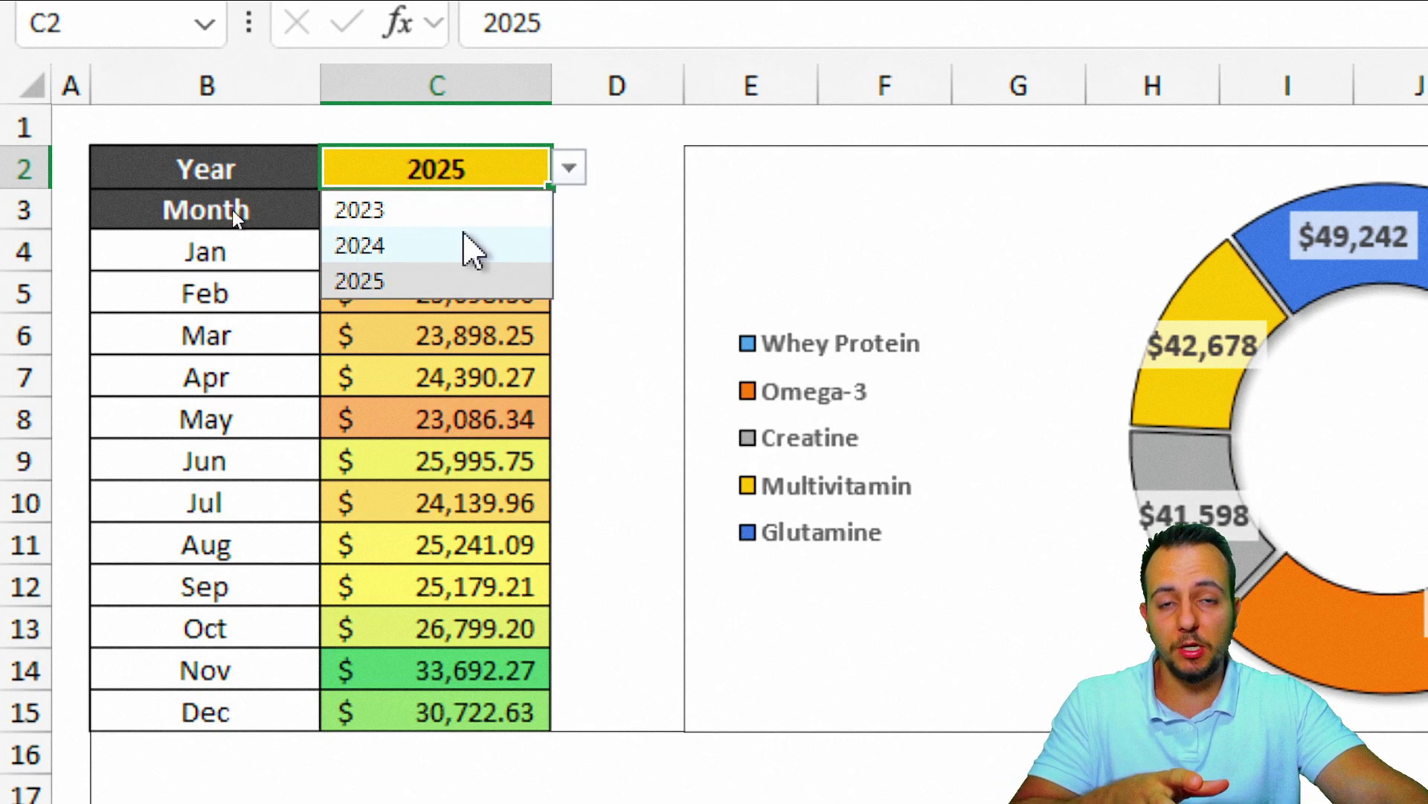
pyautogui.press('Escape')
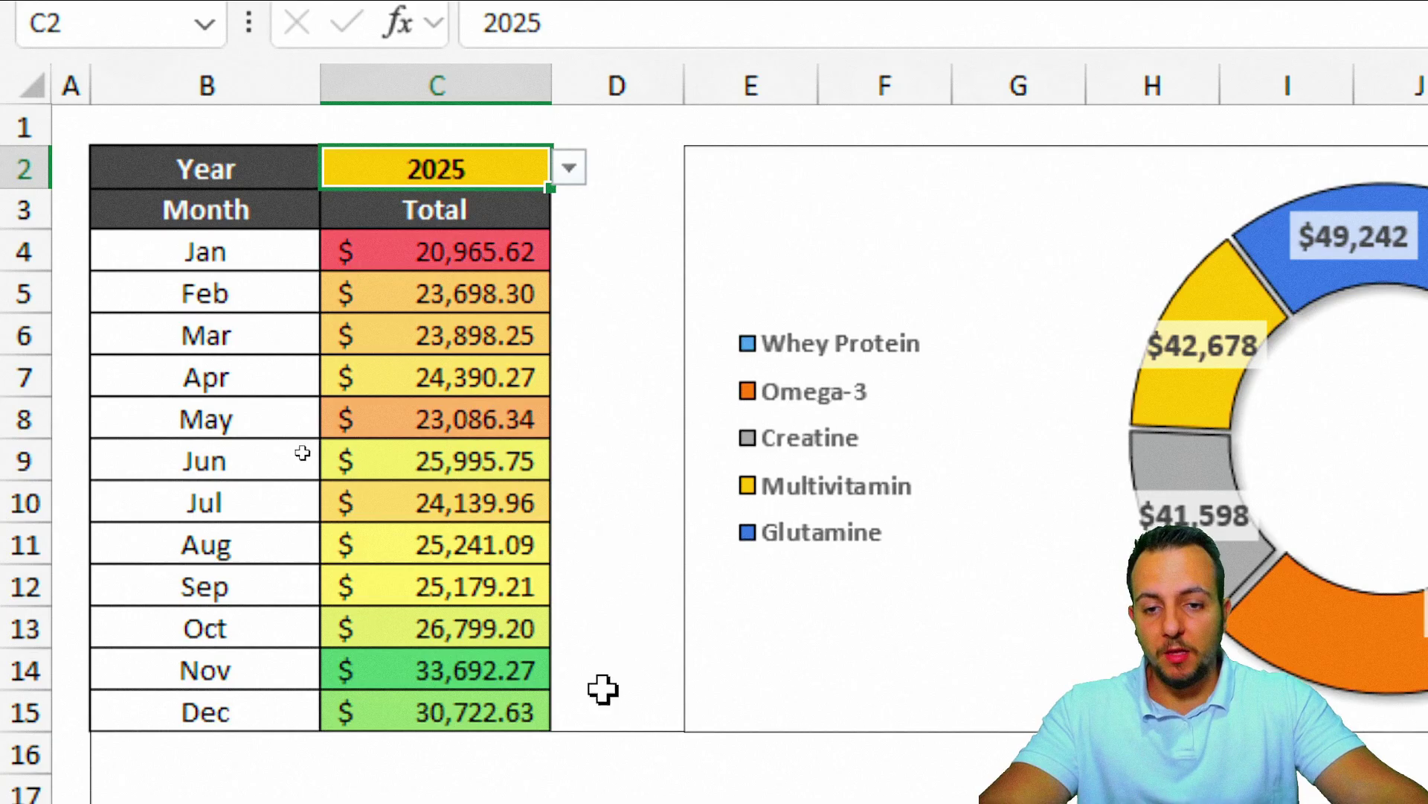
pyautogui.scroll(-4, 603, 689)
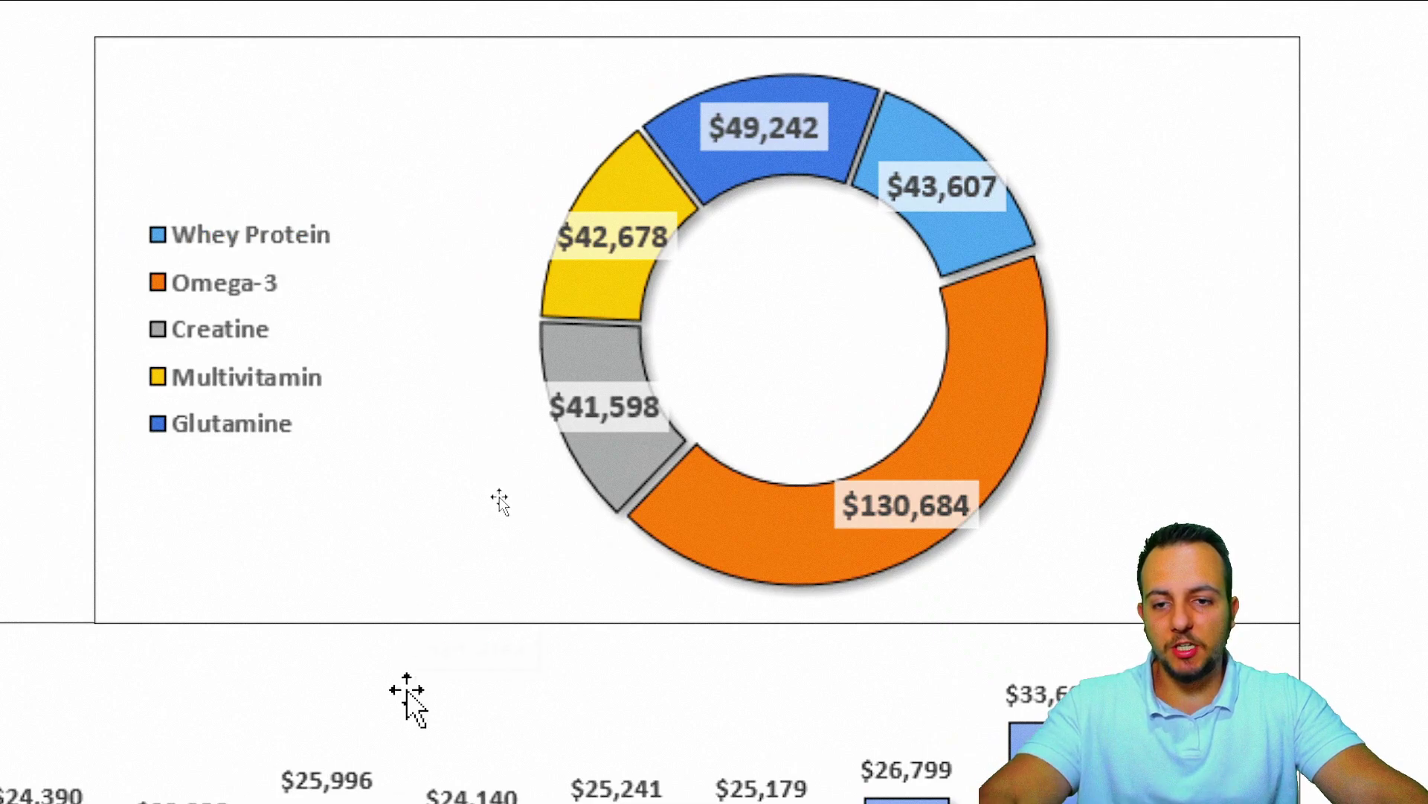
pyautogui.click(414, 718)
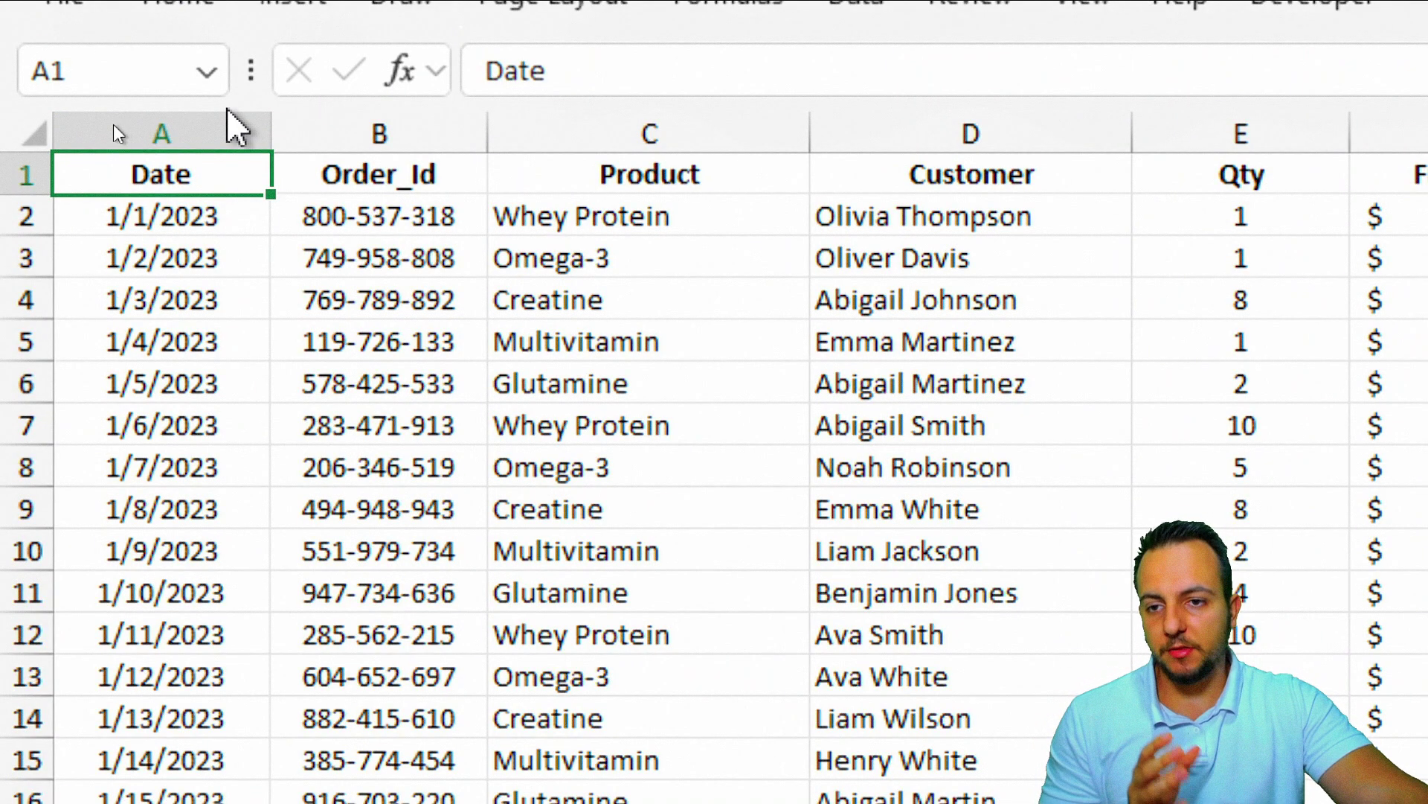
# Review the Dataset sheet's columns from Date to Total and look through its order records.
pyautogui.click(186, 126)
pyautogui.click(355, 136)
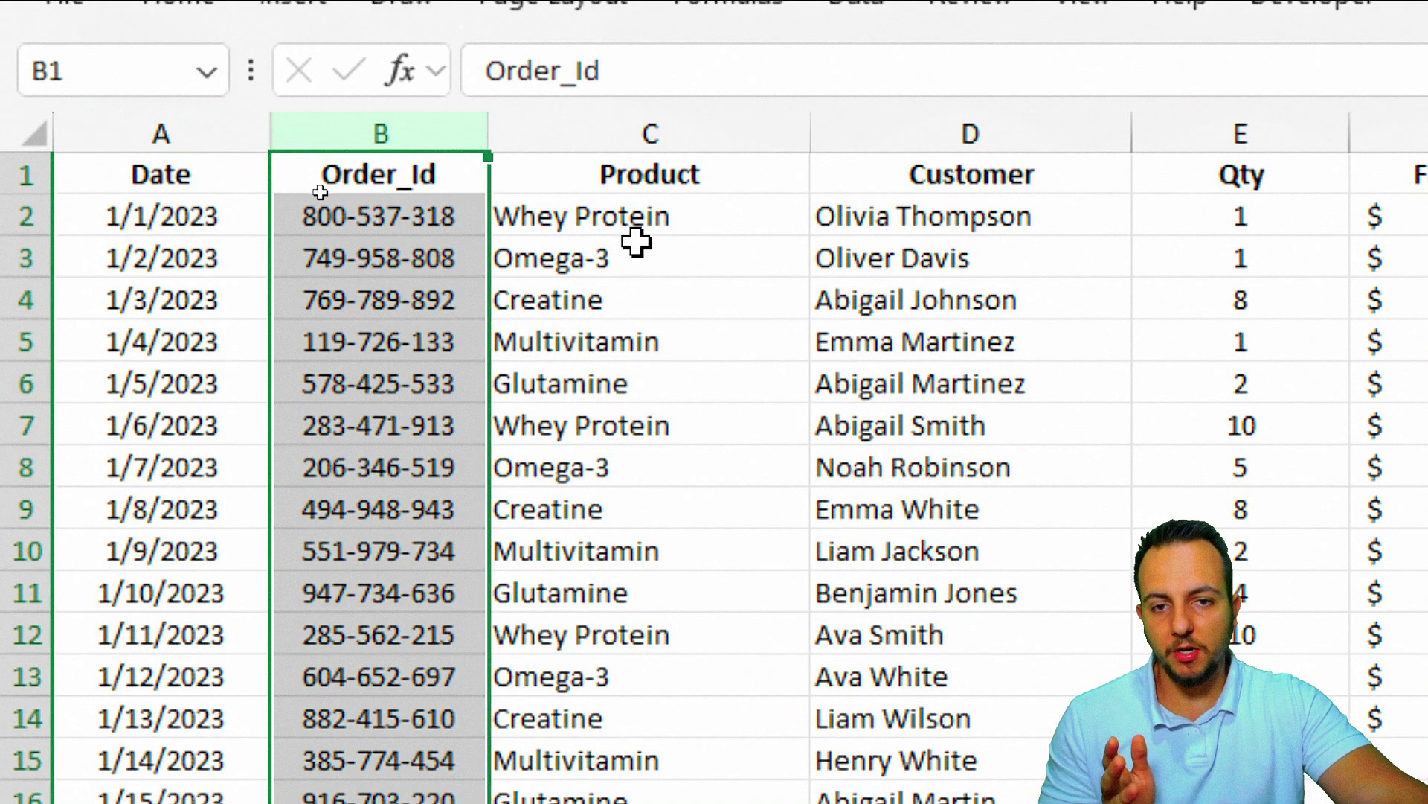
pyautogui.click(734, 137)
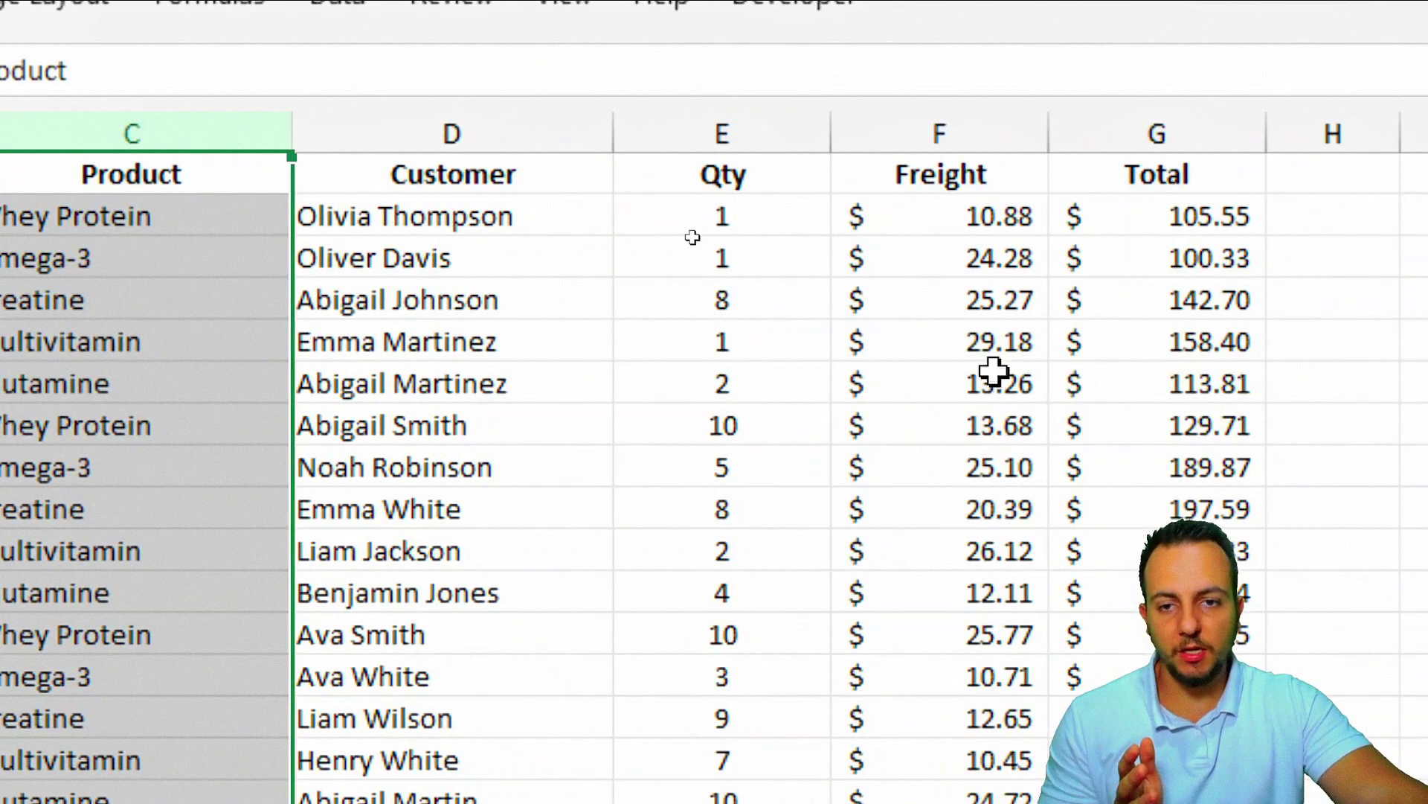
pyautogui.click(510, 127)
pyautogui.click(625, 128)
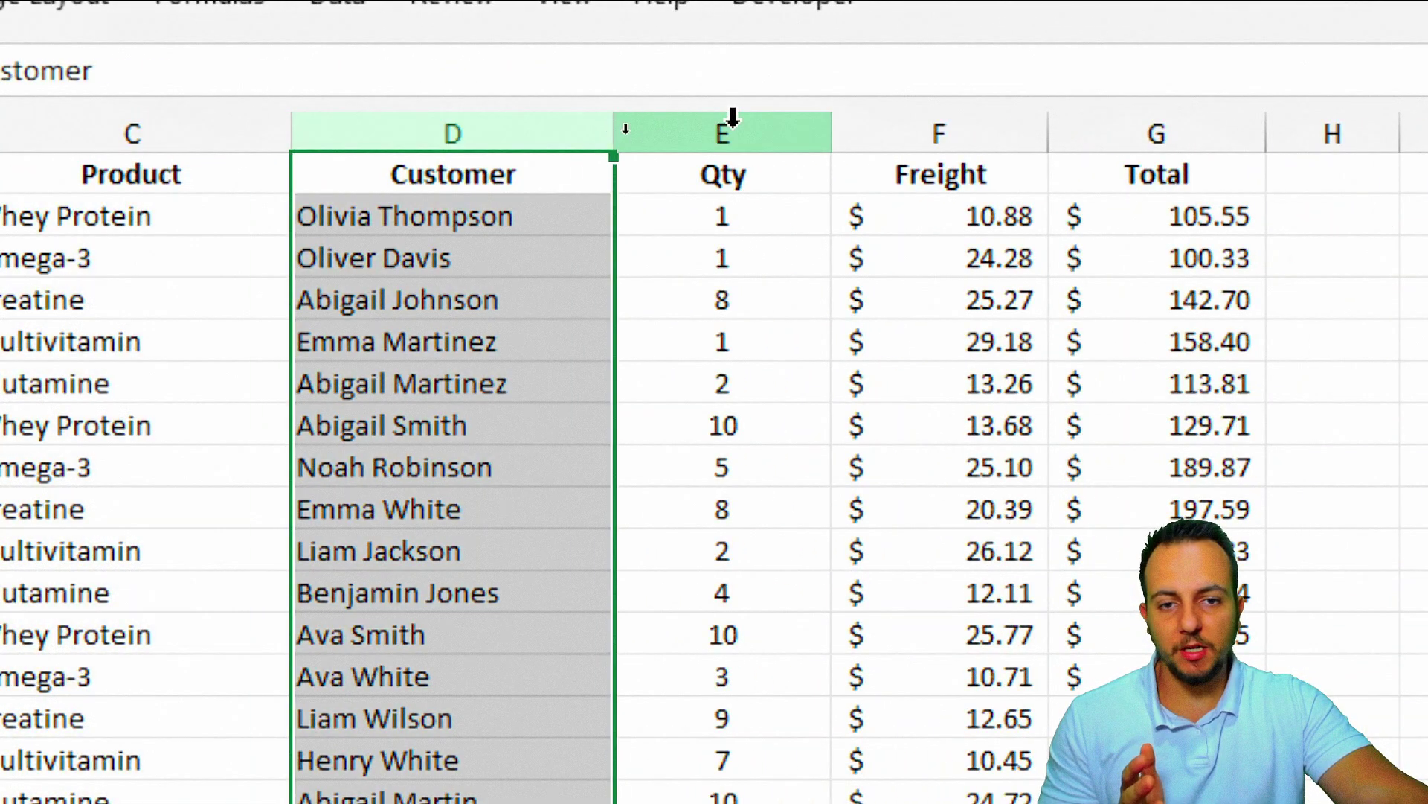
pyautogui.click(887, 119)
pyautogui.click(1139, 131)
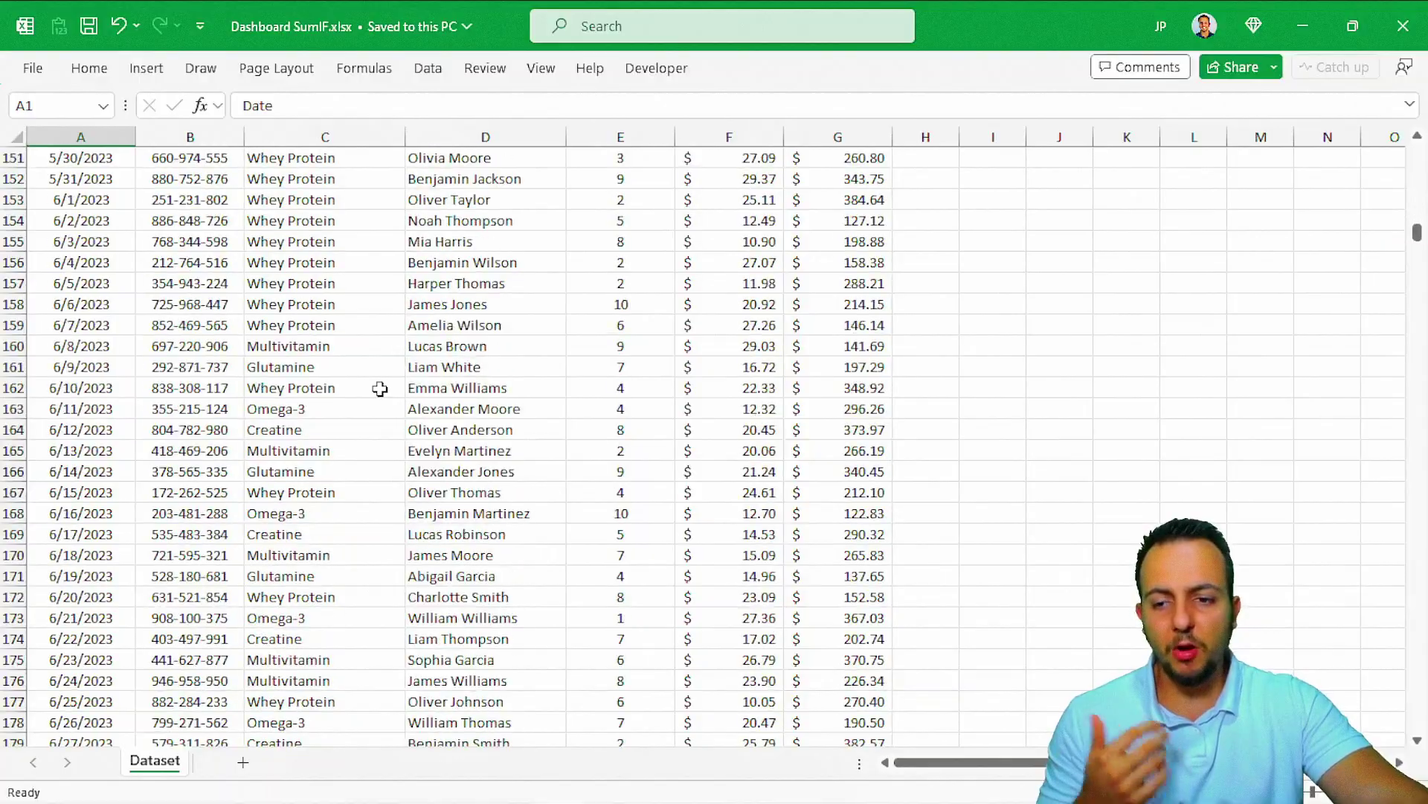
pyautogui.scroll(-20, 380, 390)
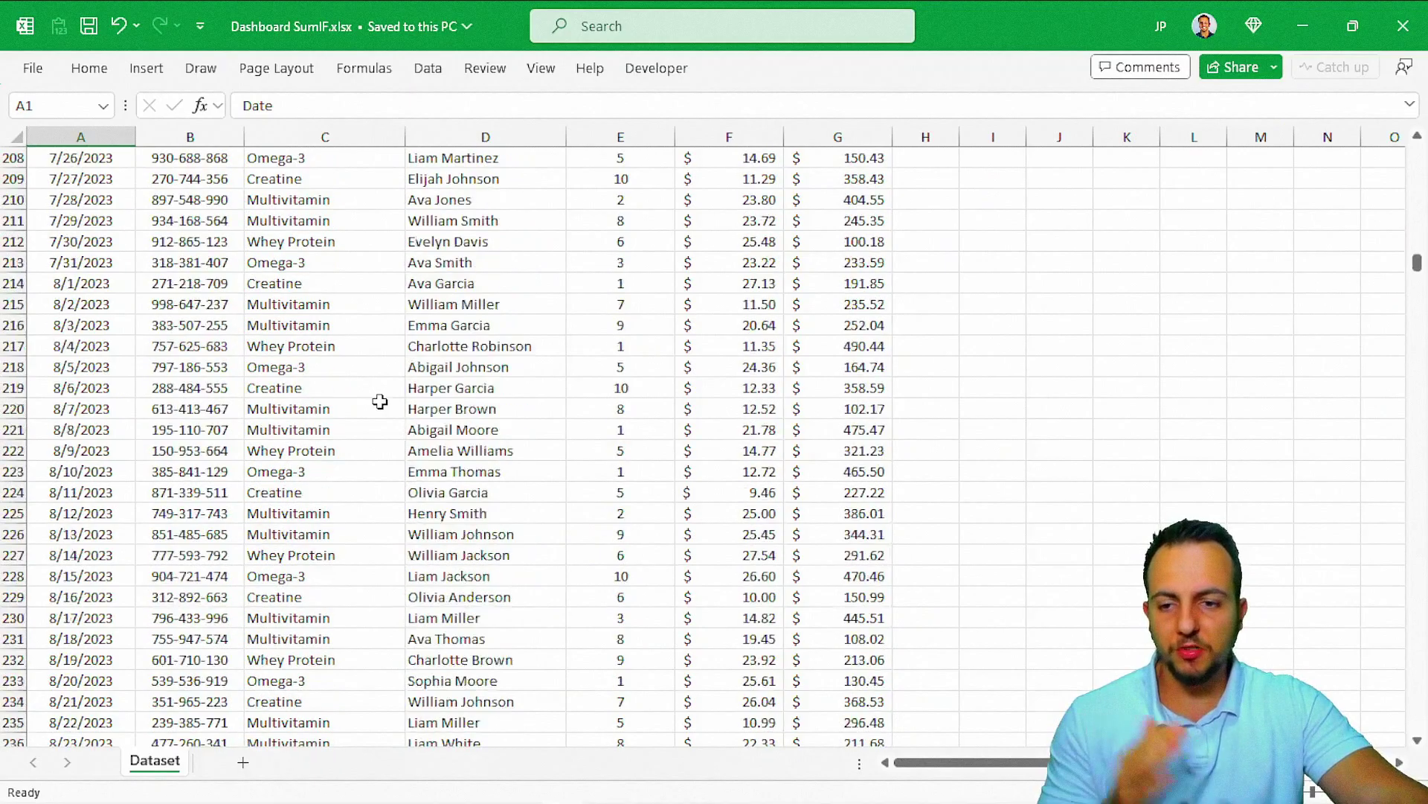
pyautogui.scroll(20, 380, 402)
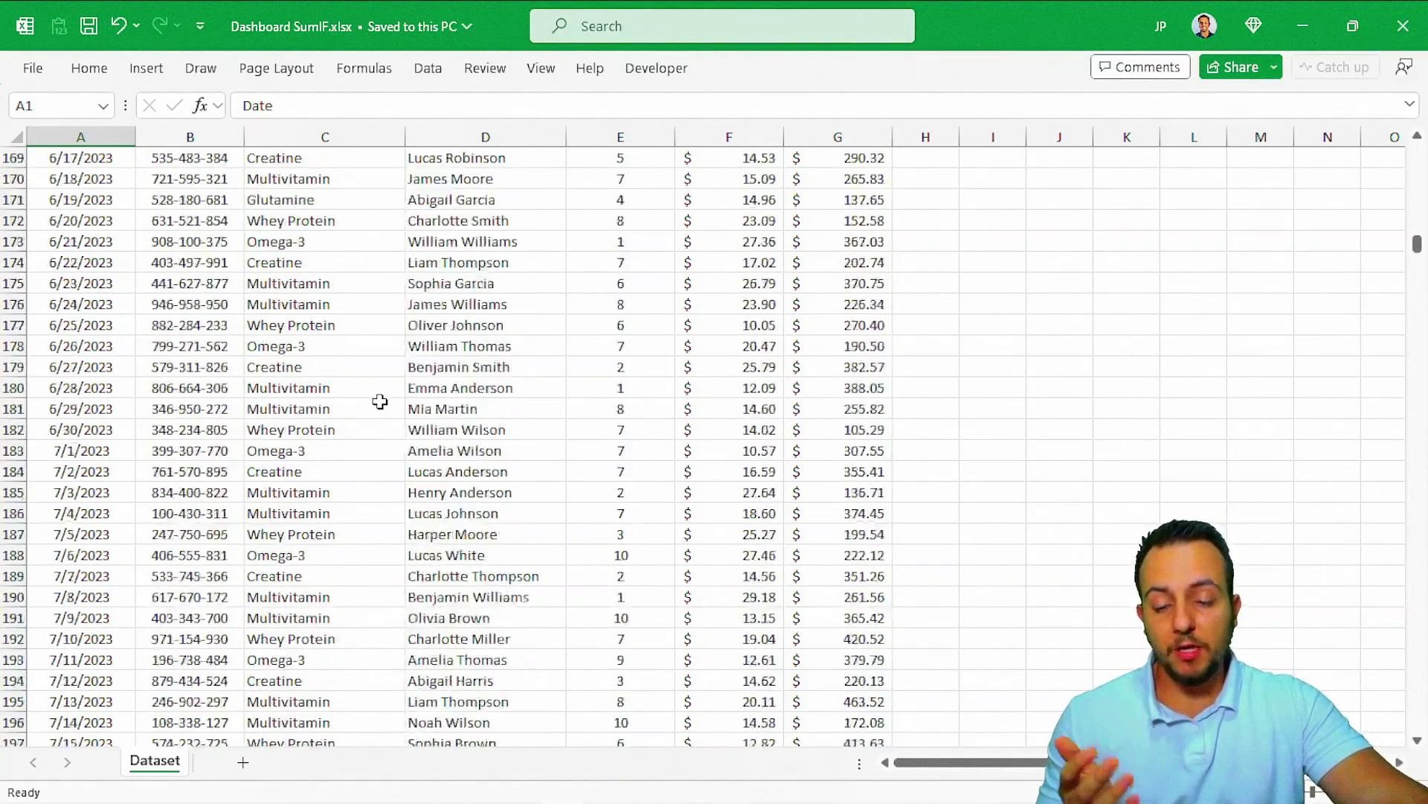
pyautogui.scroll(20, 381, 402)
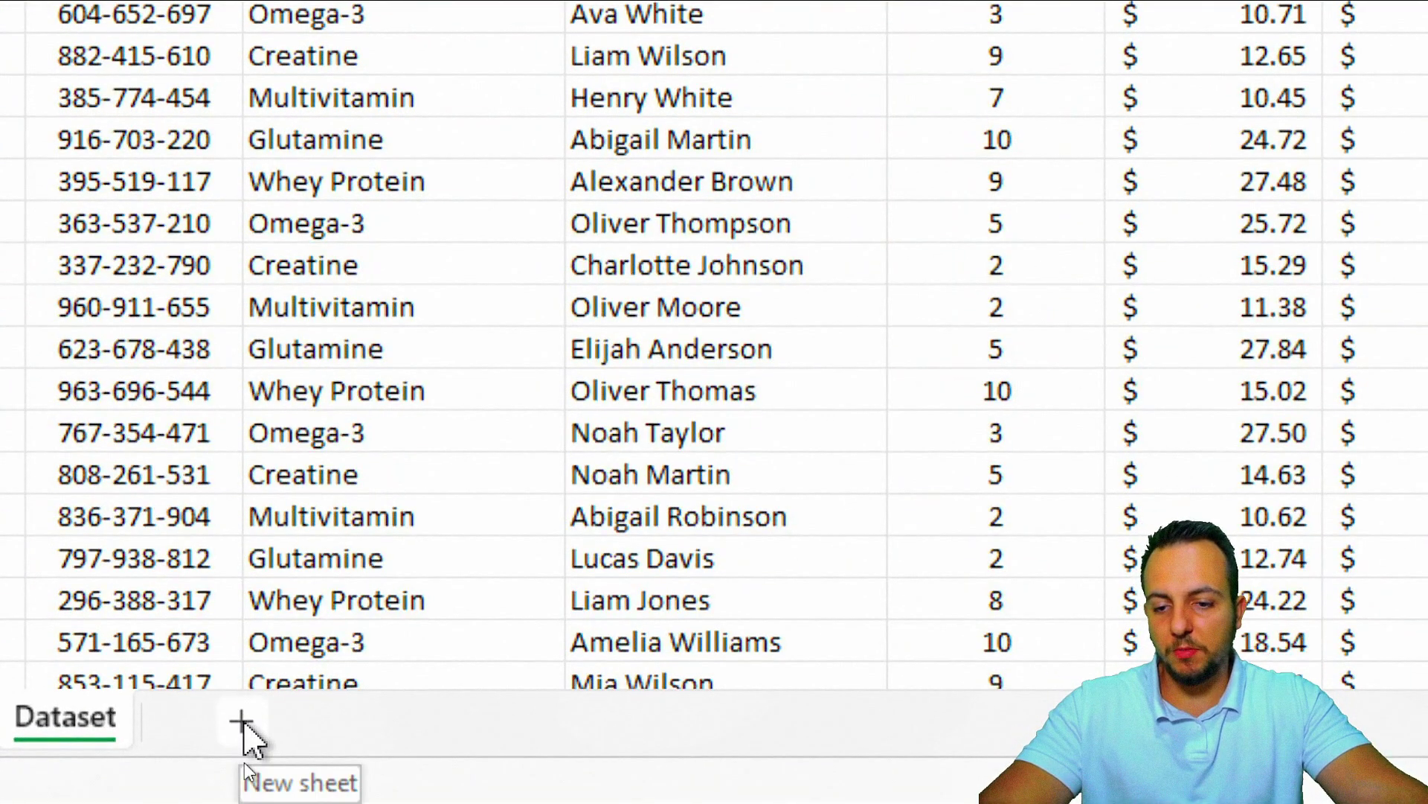
# Add a new worksheet to the workbook and name it Dashboard.
pyautogui.click(241, 720)
pyautogui.rightClick(244, 720)
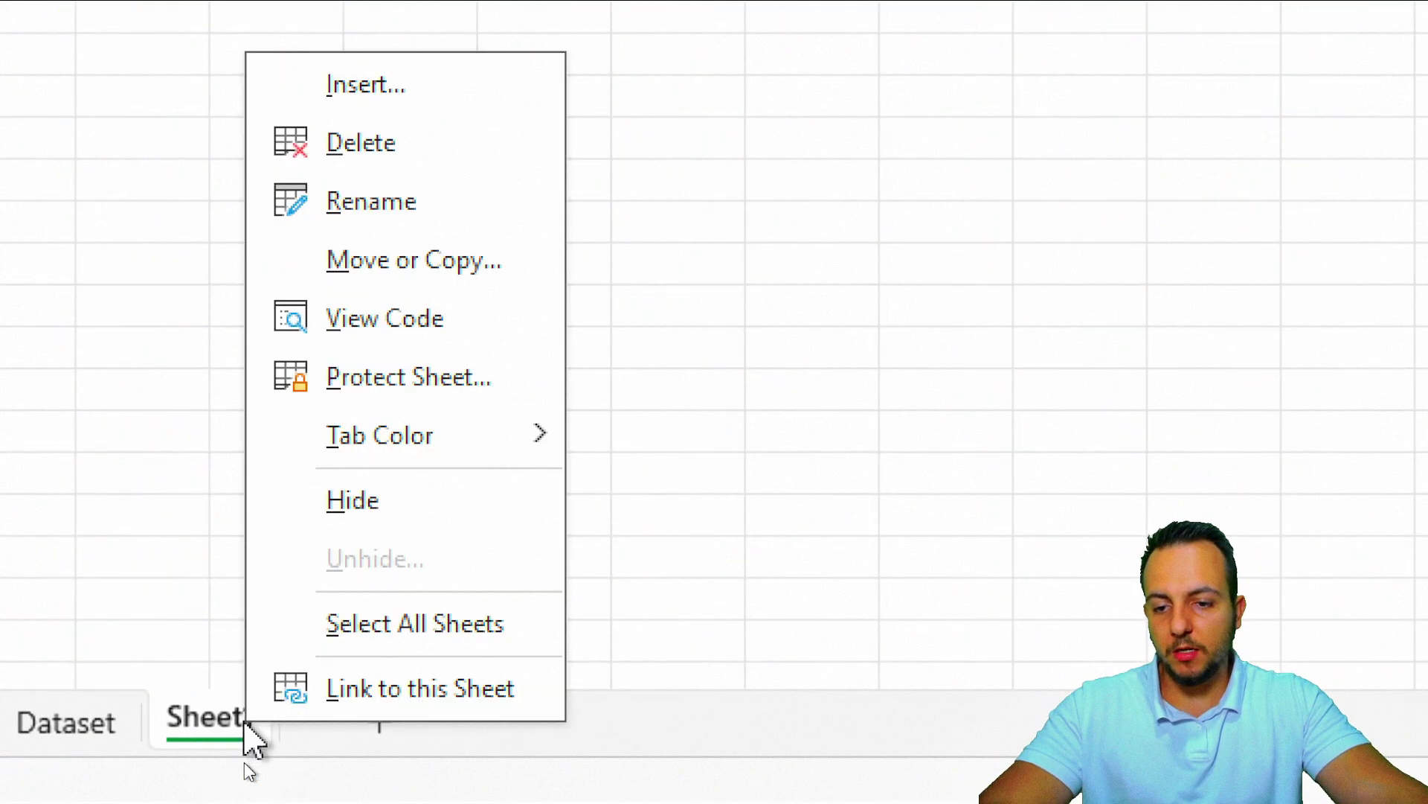
pyautogui.click(493, 208)
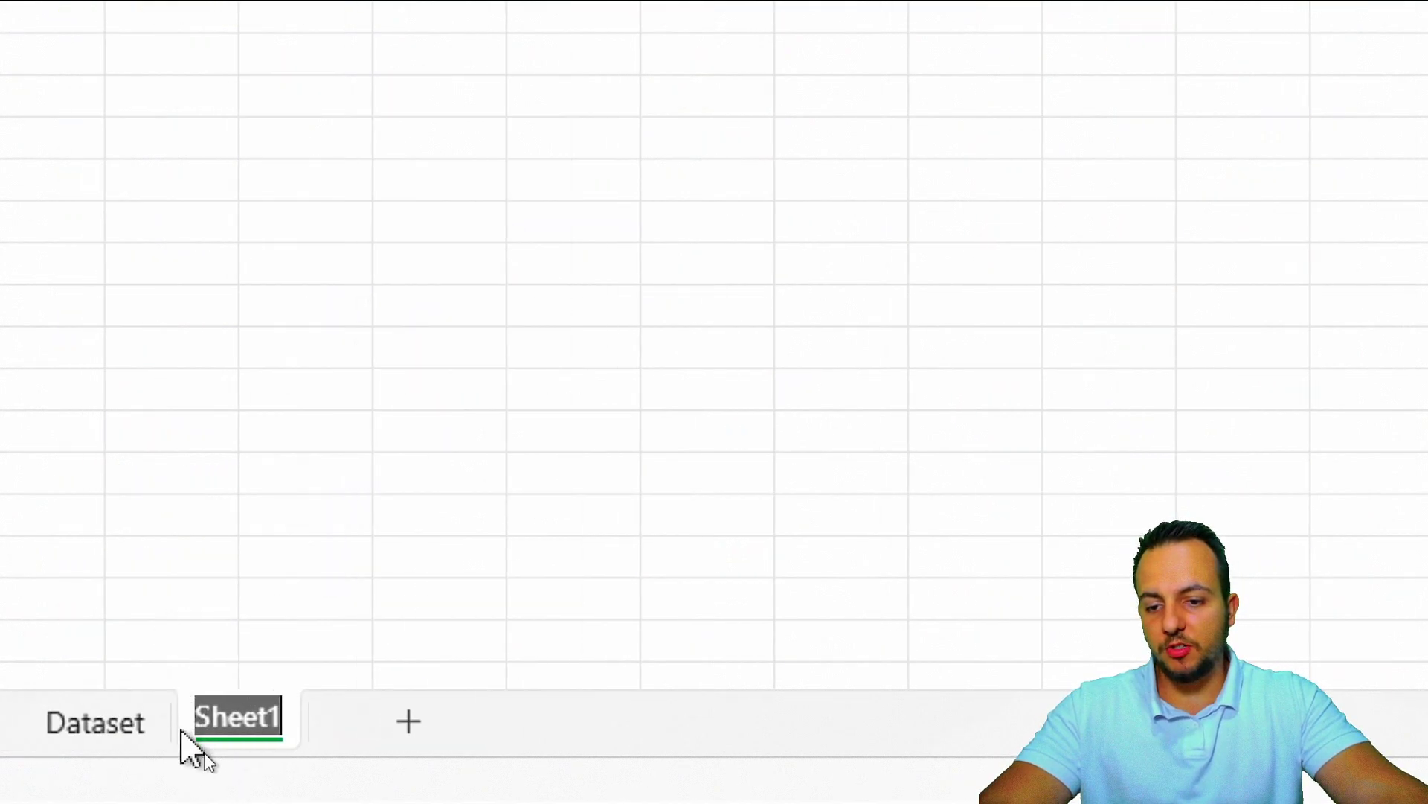
pyautogui.write('Dashboard')
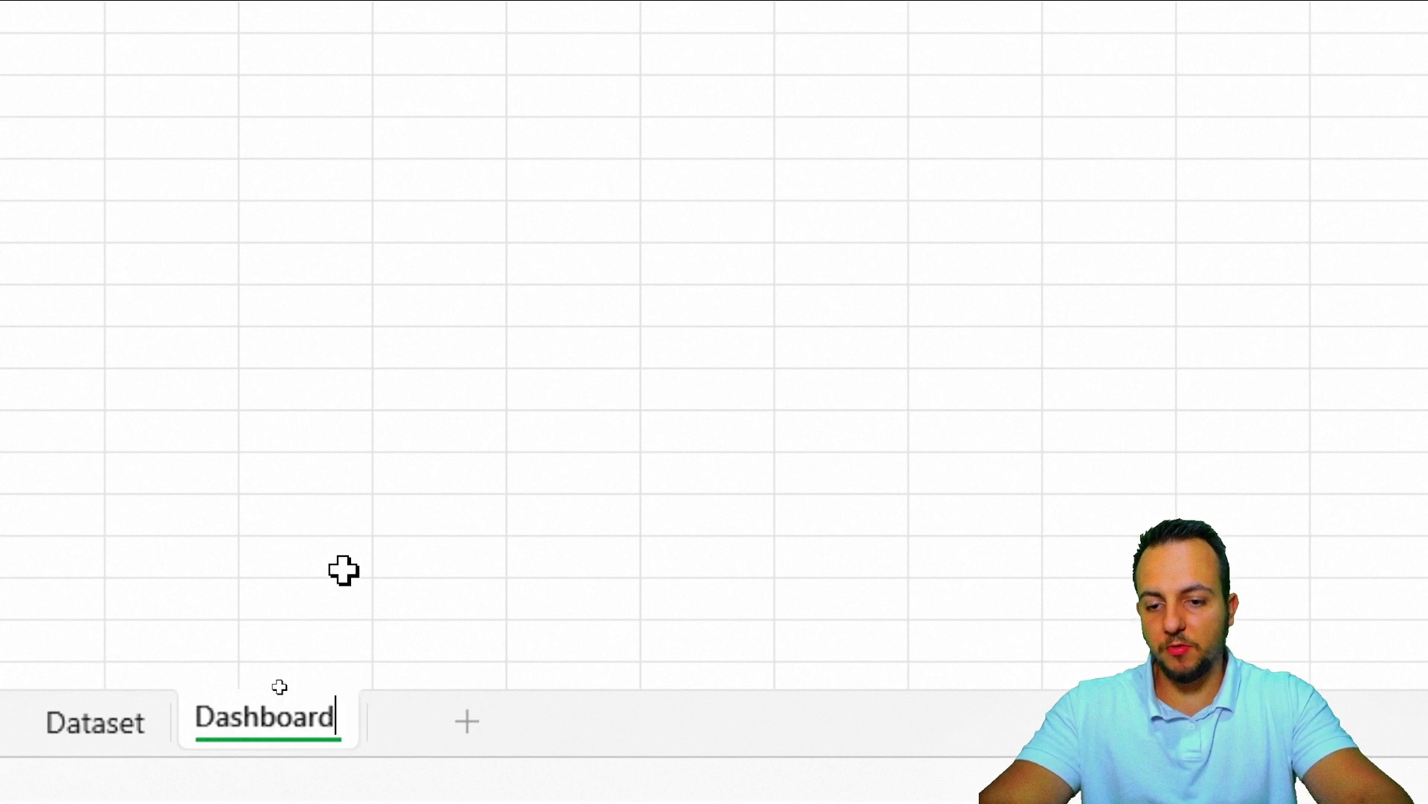
pyautogui.press('Return')
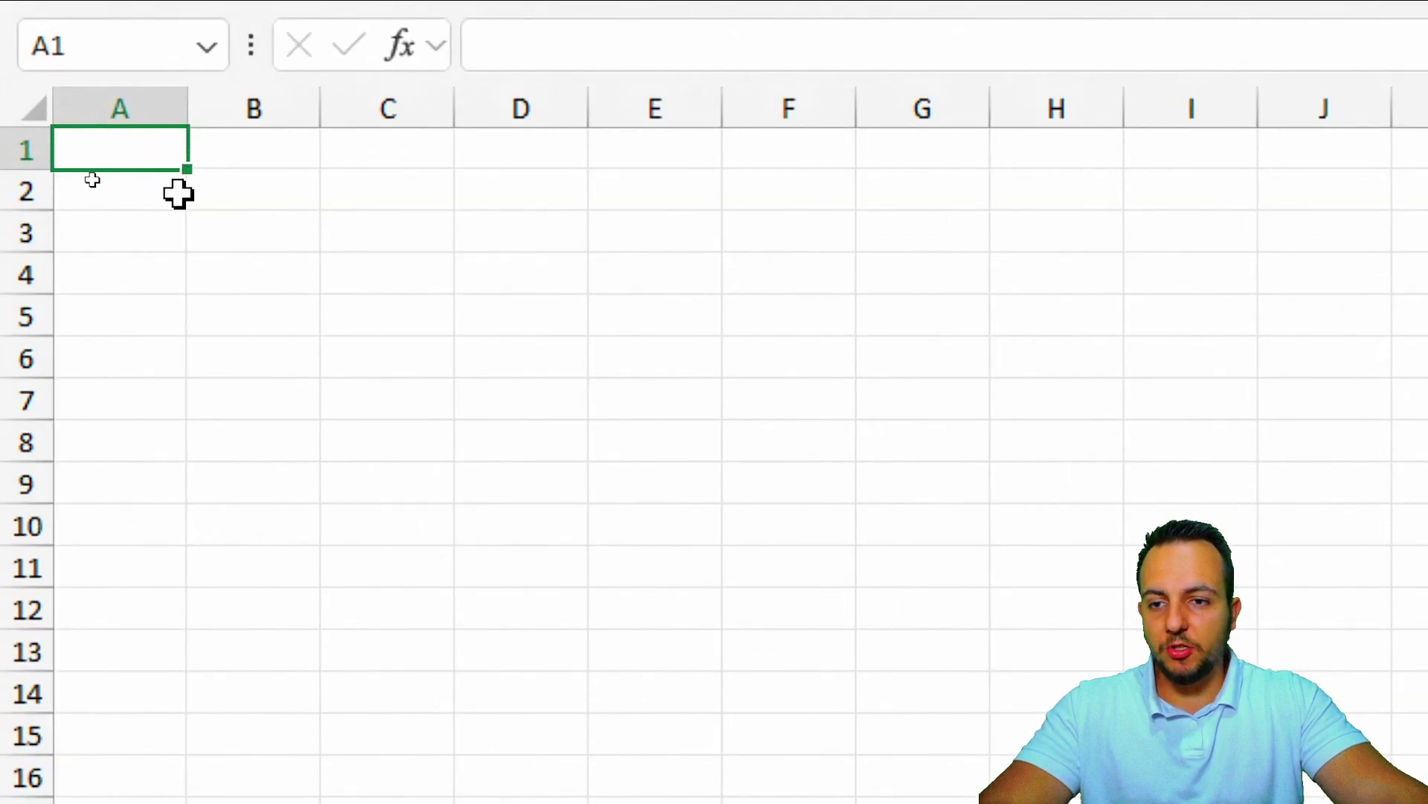
# Enter the label Year in B2 and the year 2023 beside it in C2.
pyautogui.click(231, 191)
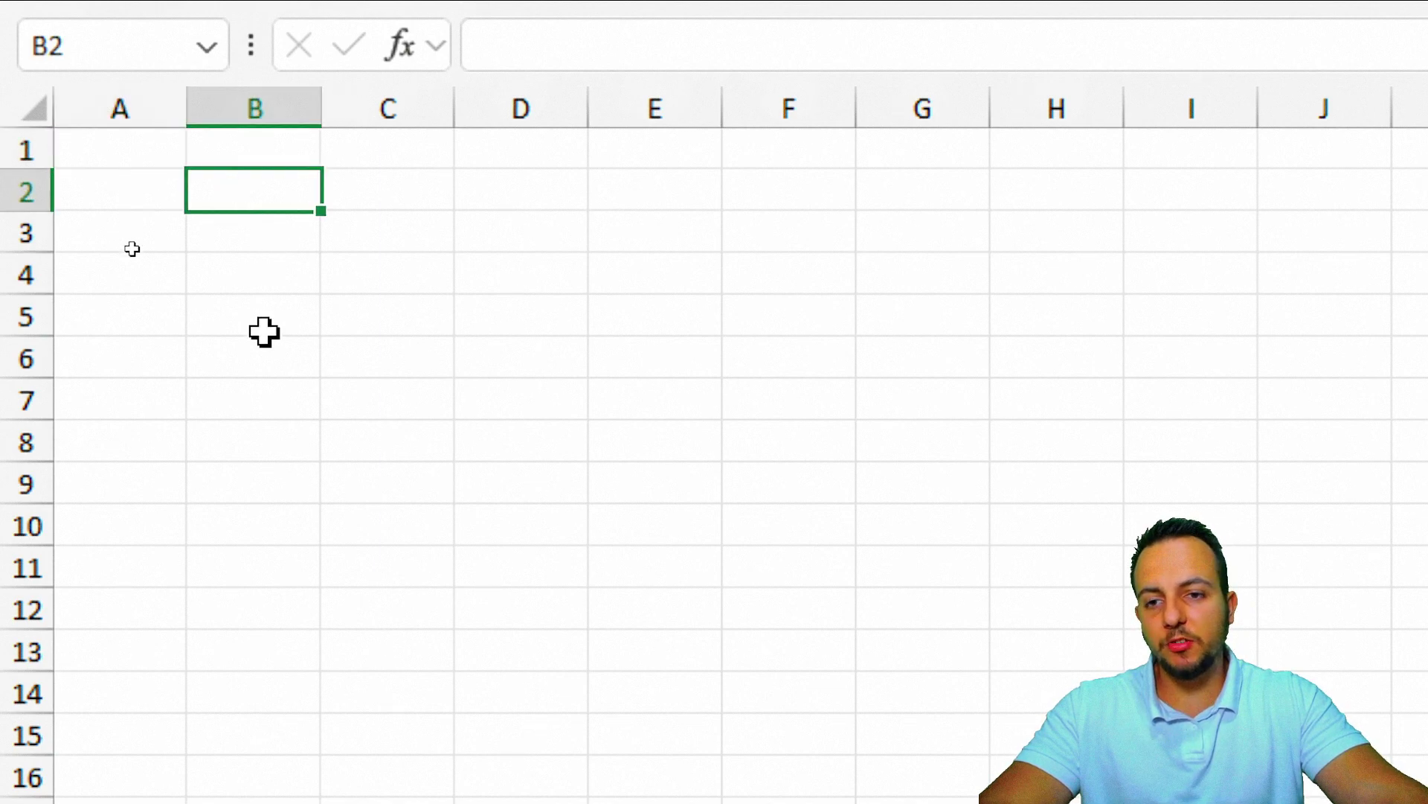
pyautogui.write('Year')
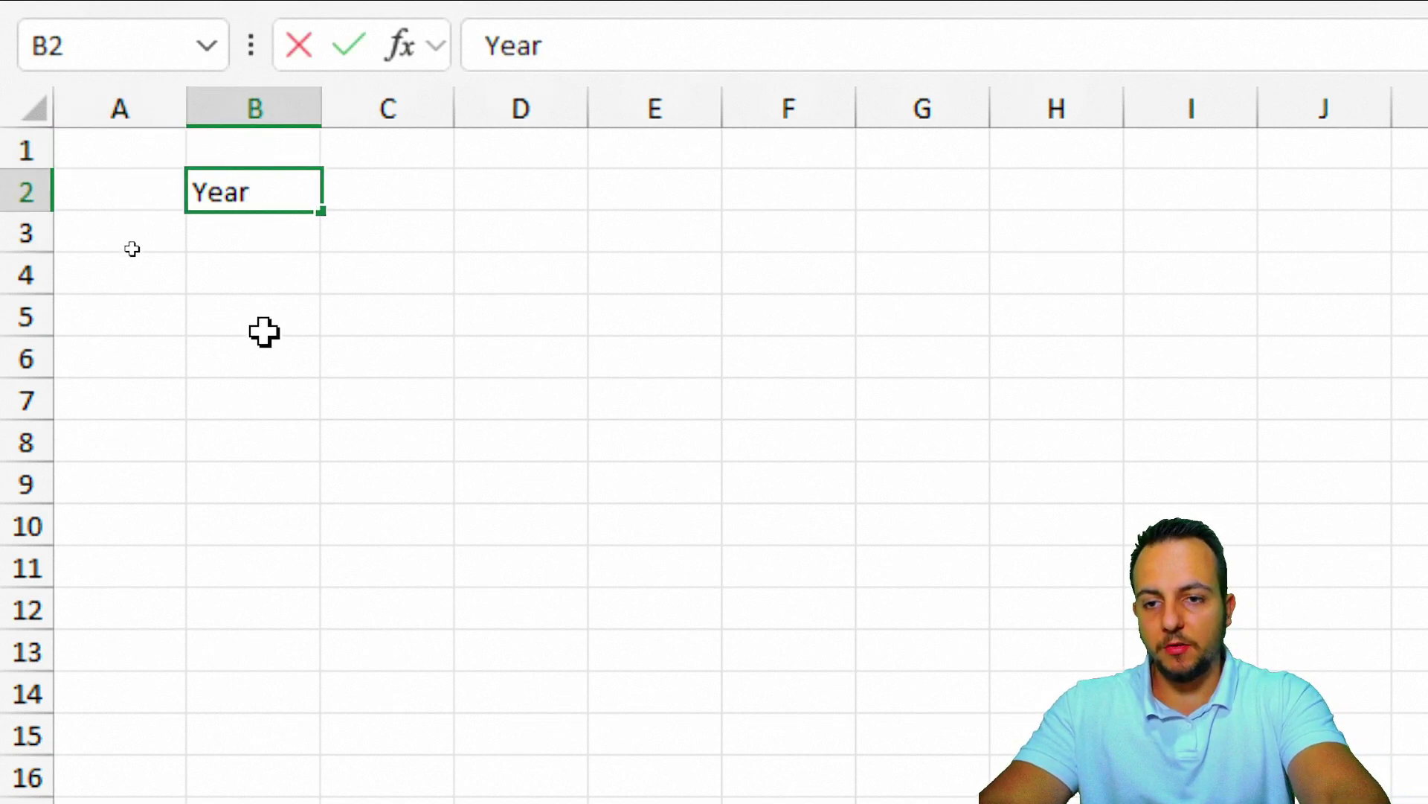
pyautogui.press('Tab')
pyautogui.write('20')
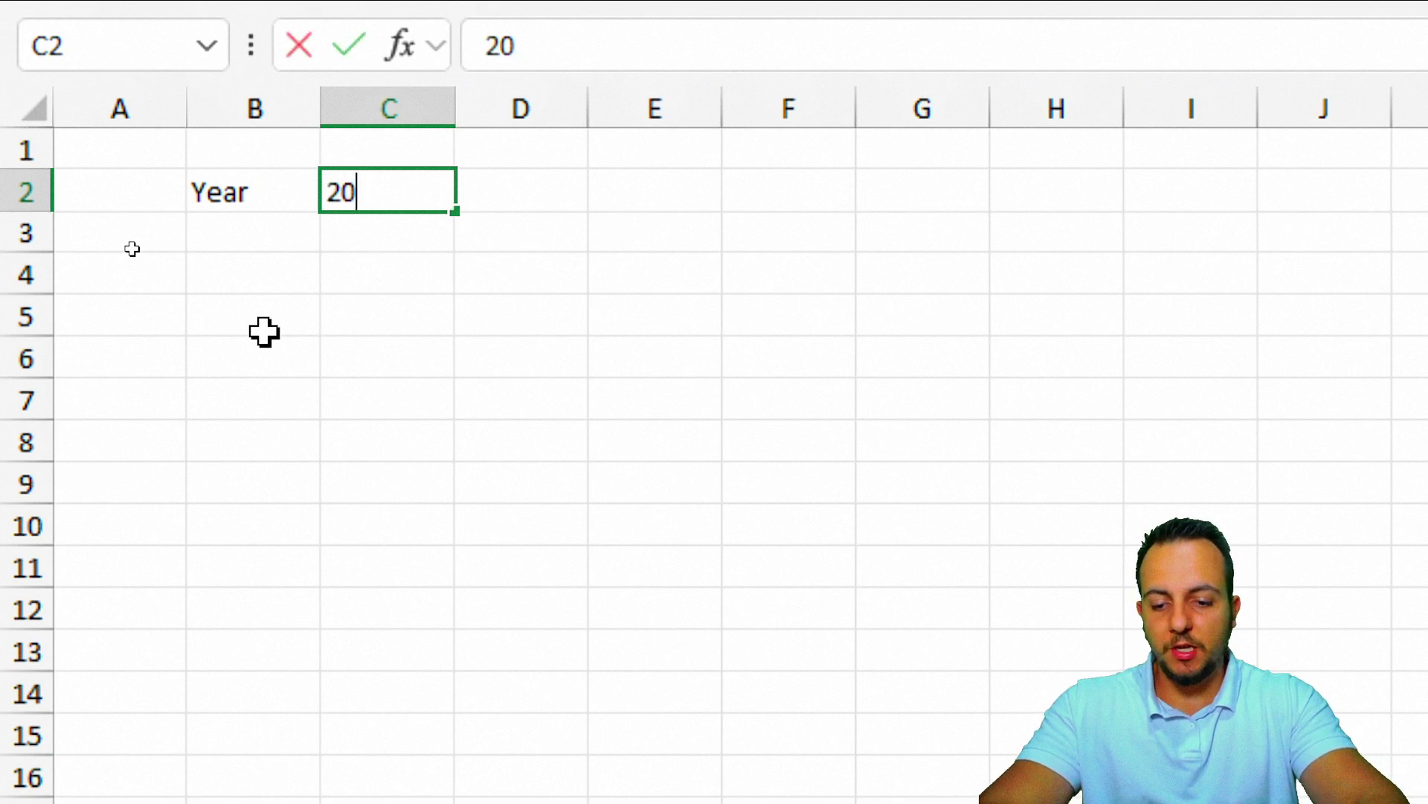
pyautogui.write('23')
pyautogui.press('Left')
pyautogui.press('Right')
# Edit the year in C2 manually, first to 2024 and finally to 2025, keeping C2 selected.
pyautogui.press('F2')
pyautogui.press('BackSpace')
pyautogui.press('BackSpace')
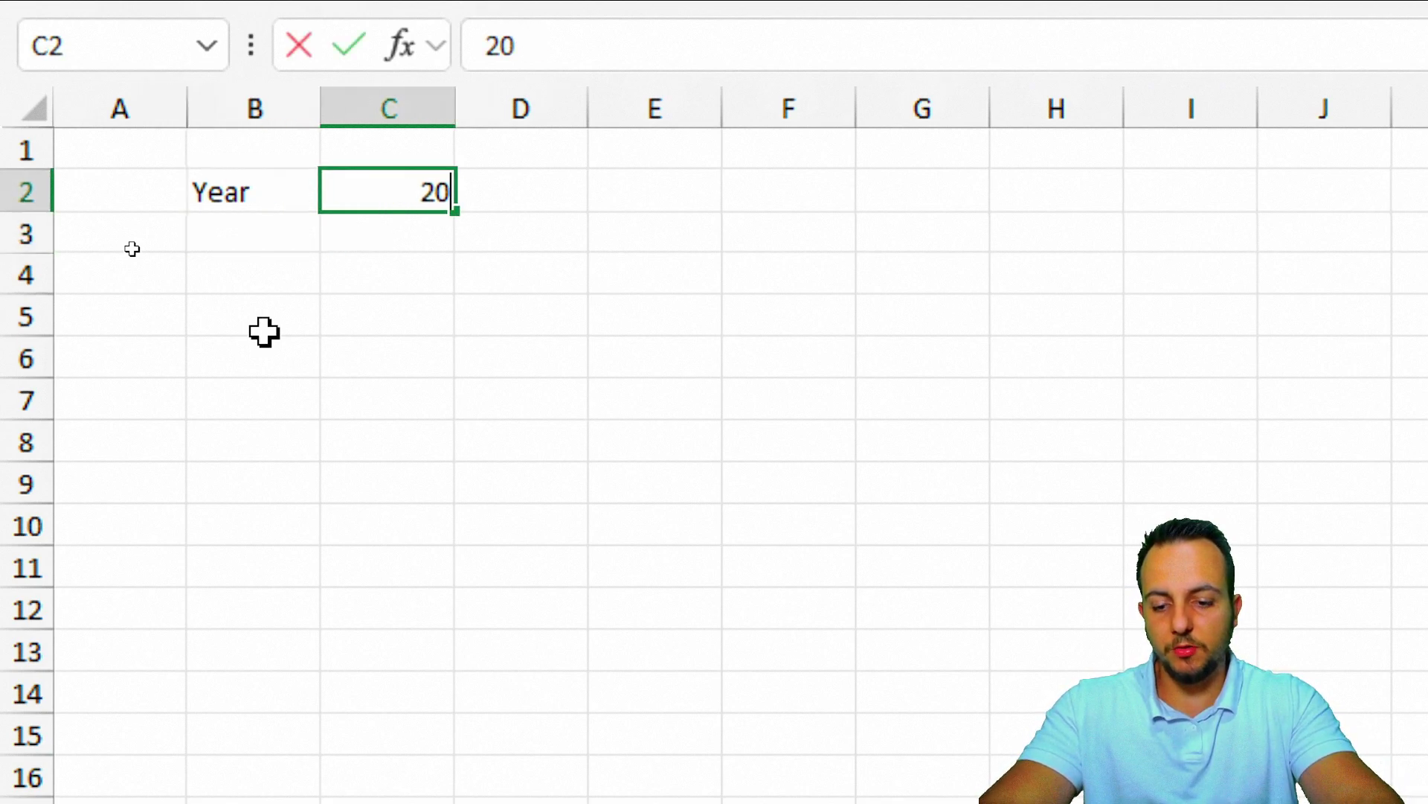
pyautogui.write('24')
pyautogui.press('Return')
pyautogui.press('Up')
pyautogui.press('F2')
pyautogui.press('BackSpace')
pyautogui.write('5')
pyautogui.press('Return')
pyautogui.press('Up')
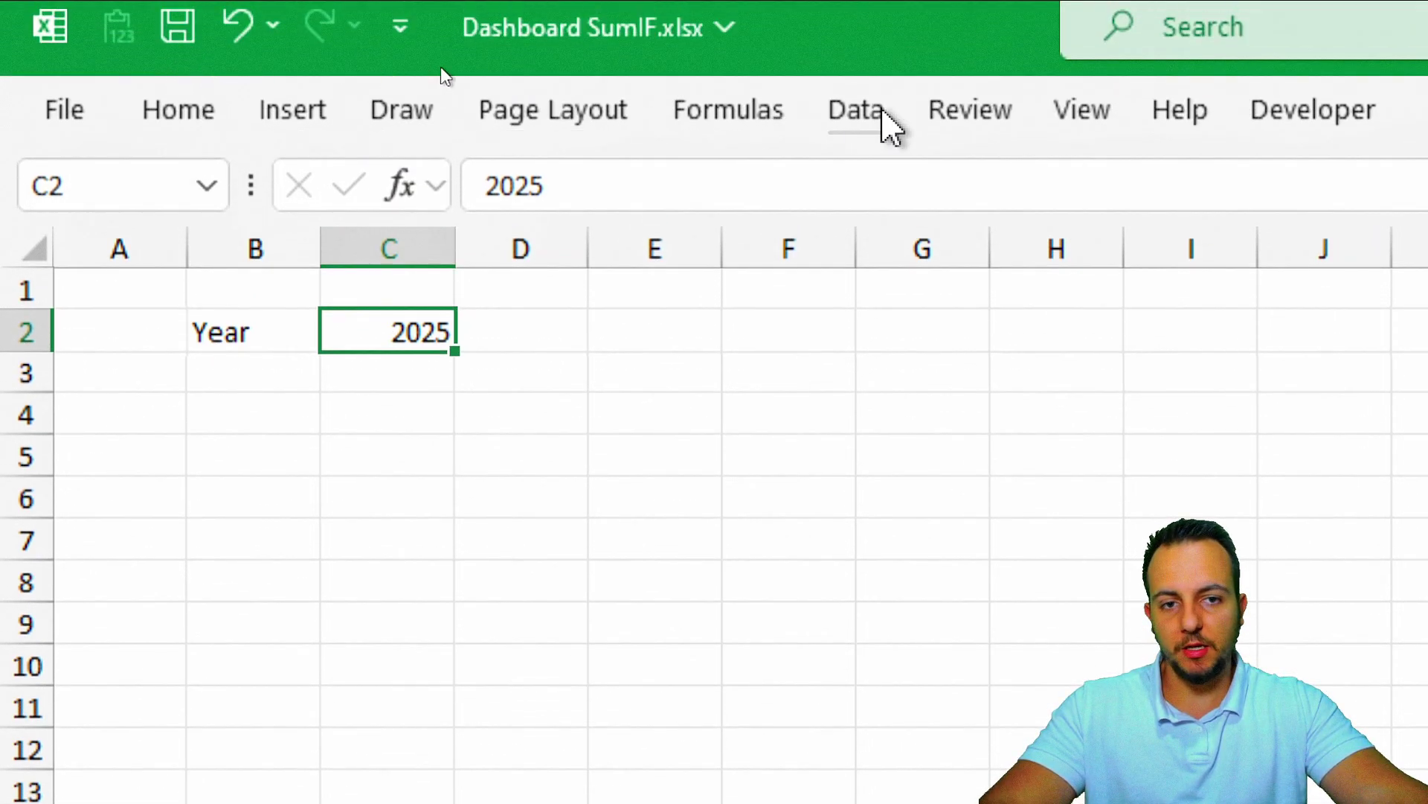
# Apply list data validation to C2 with the source 2023,2024,2025.
pyautogui.click(861, 16)
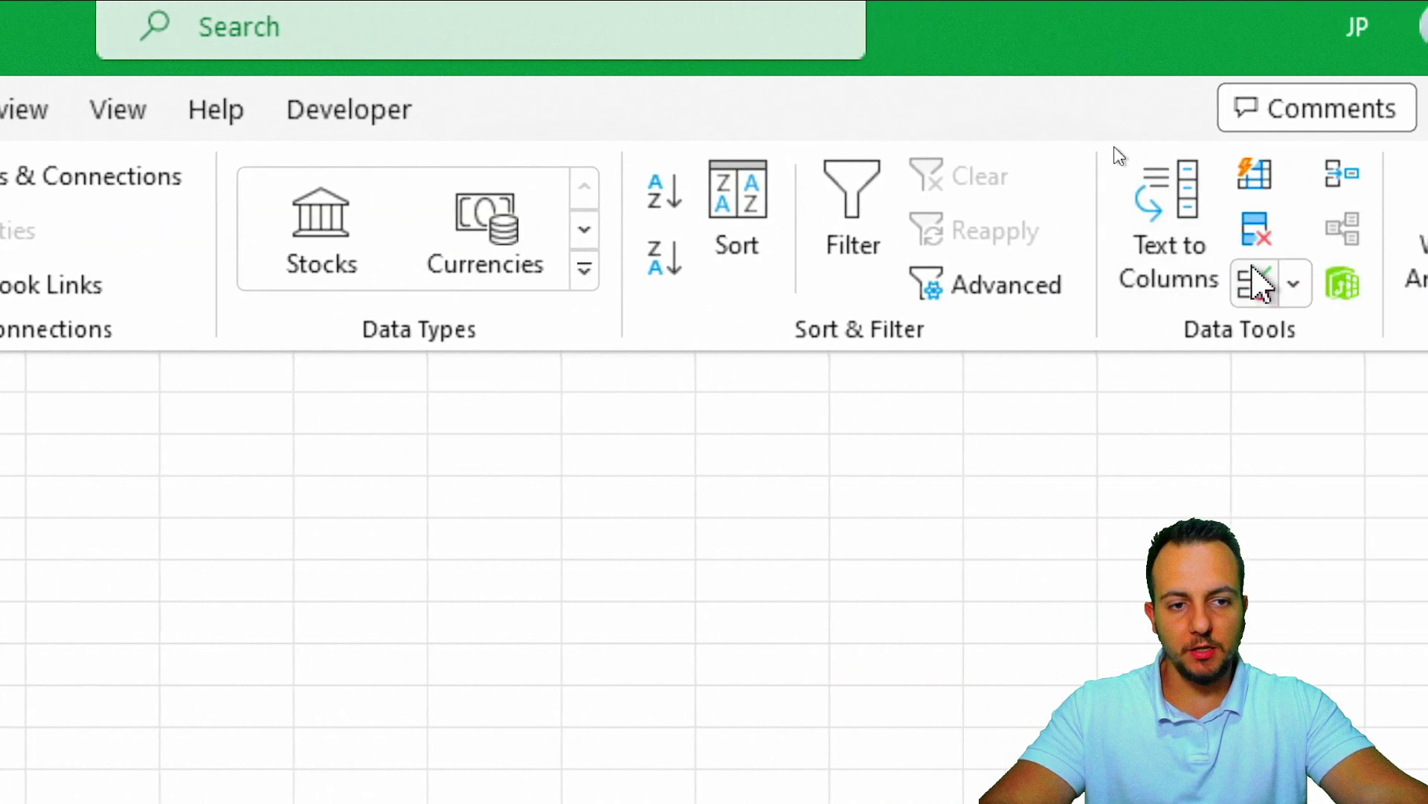
pyautogui.click(1293, 298)
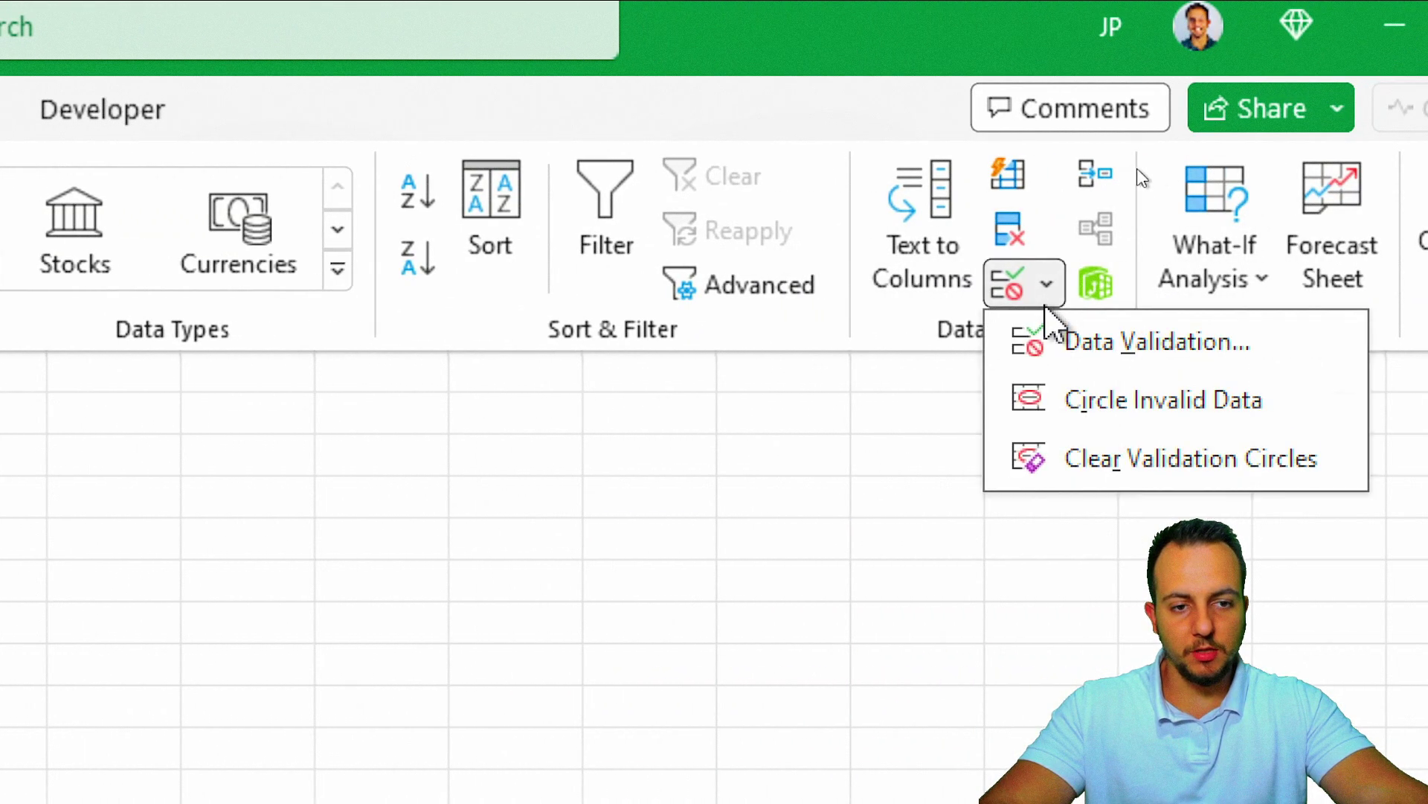
pyautogui.click(1078, 348)
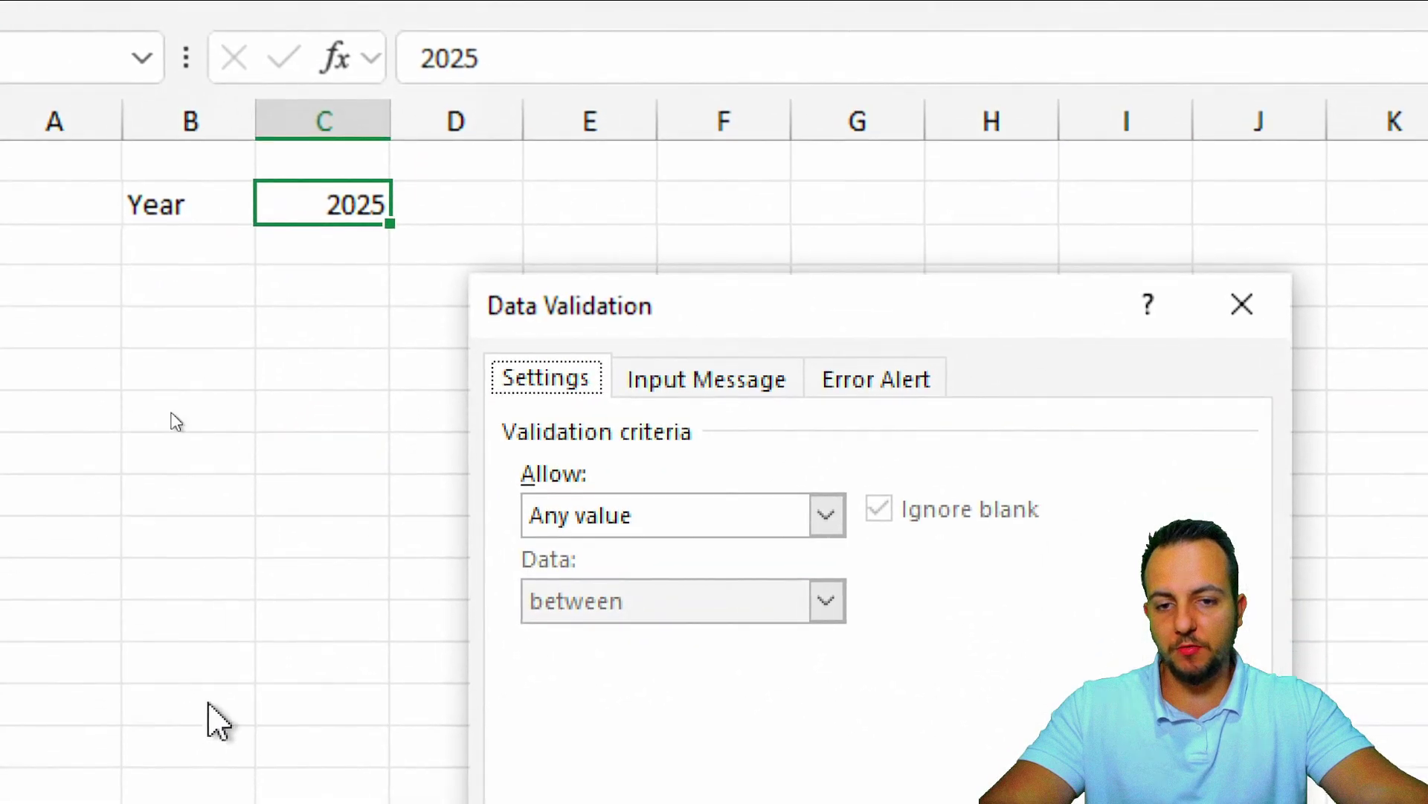
pyautogui.click(660, 520)
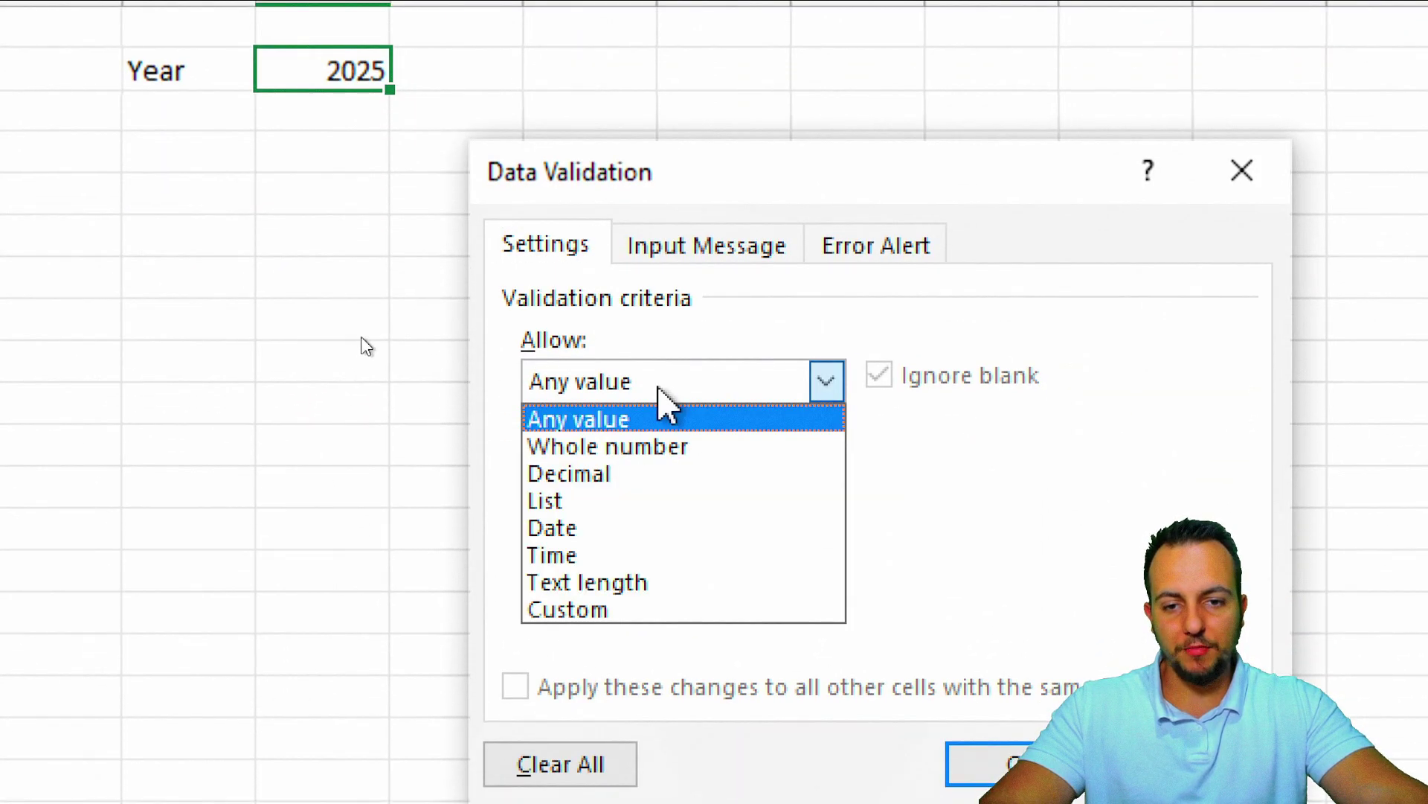
pyautogui.click(649, 508)
pyautogui.click(641, 552)
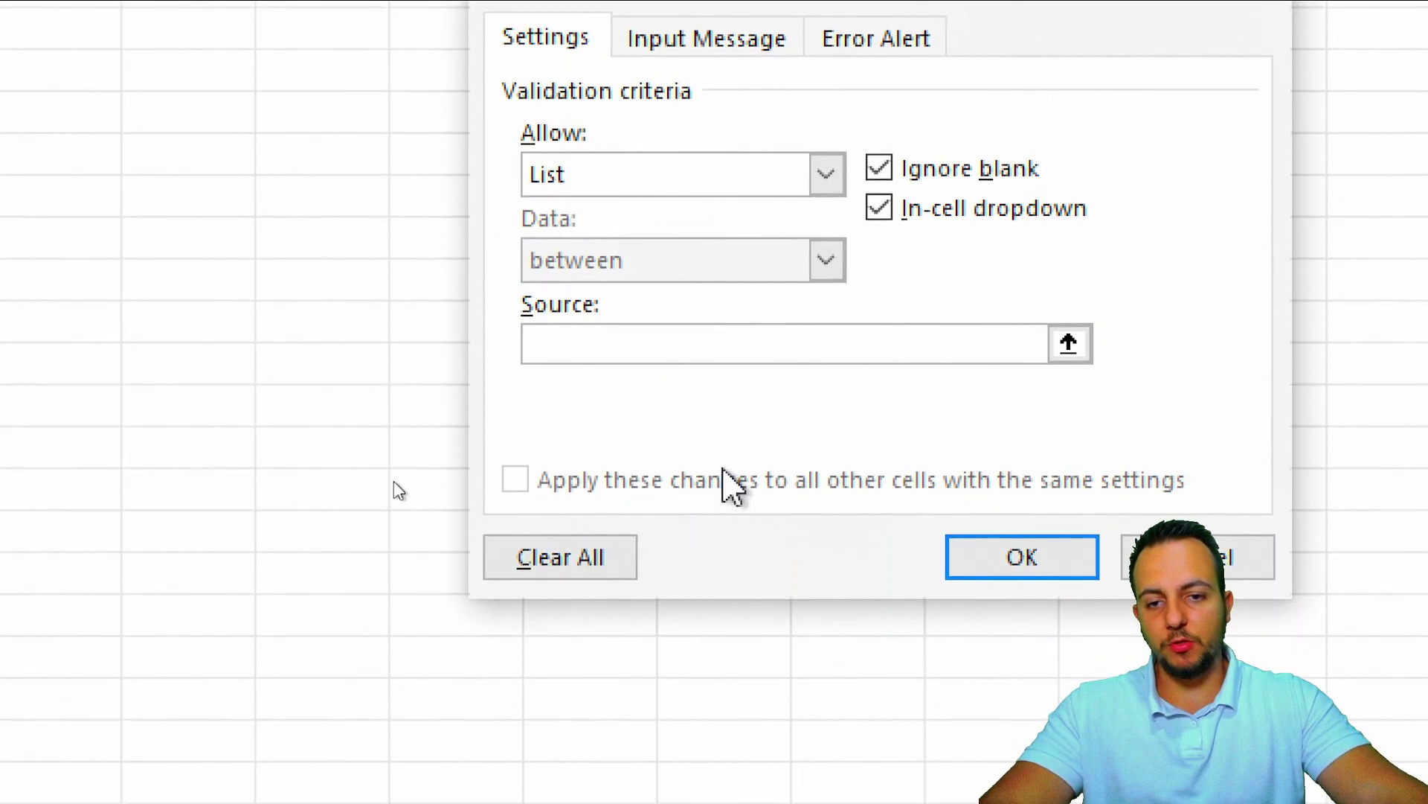
pyautogui.write('2023')
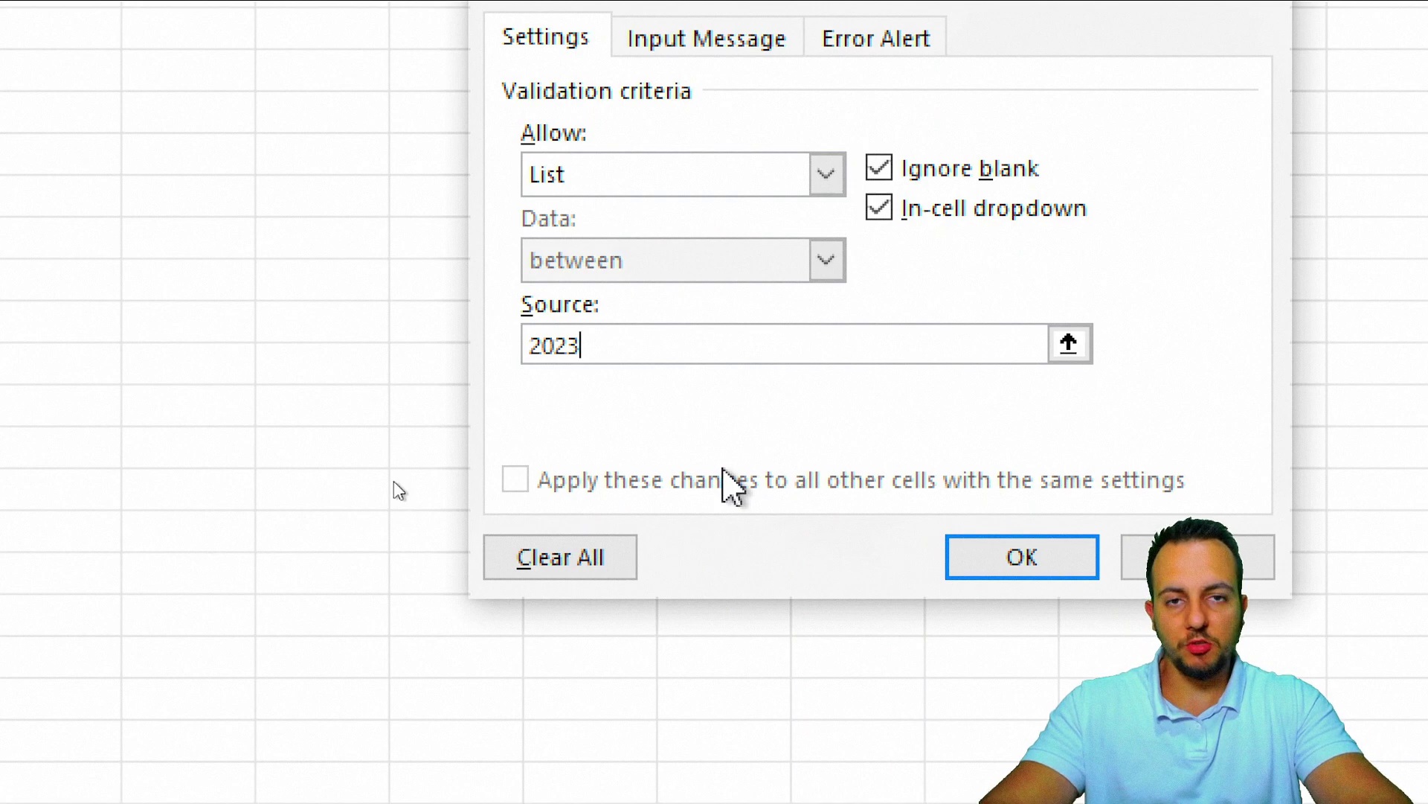
pyautogui.write(',2024')
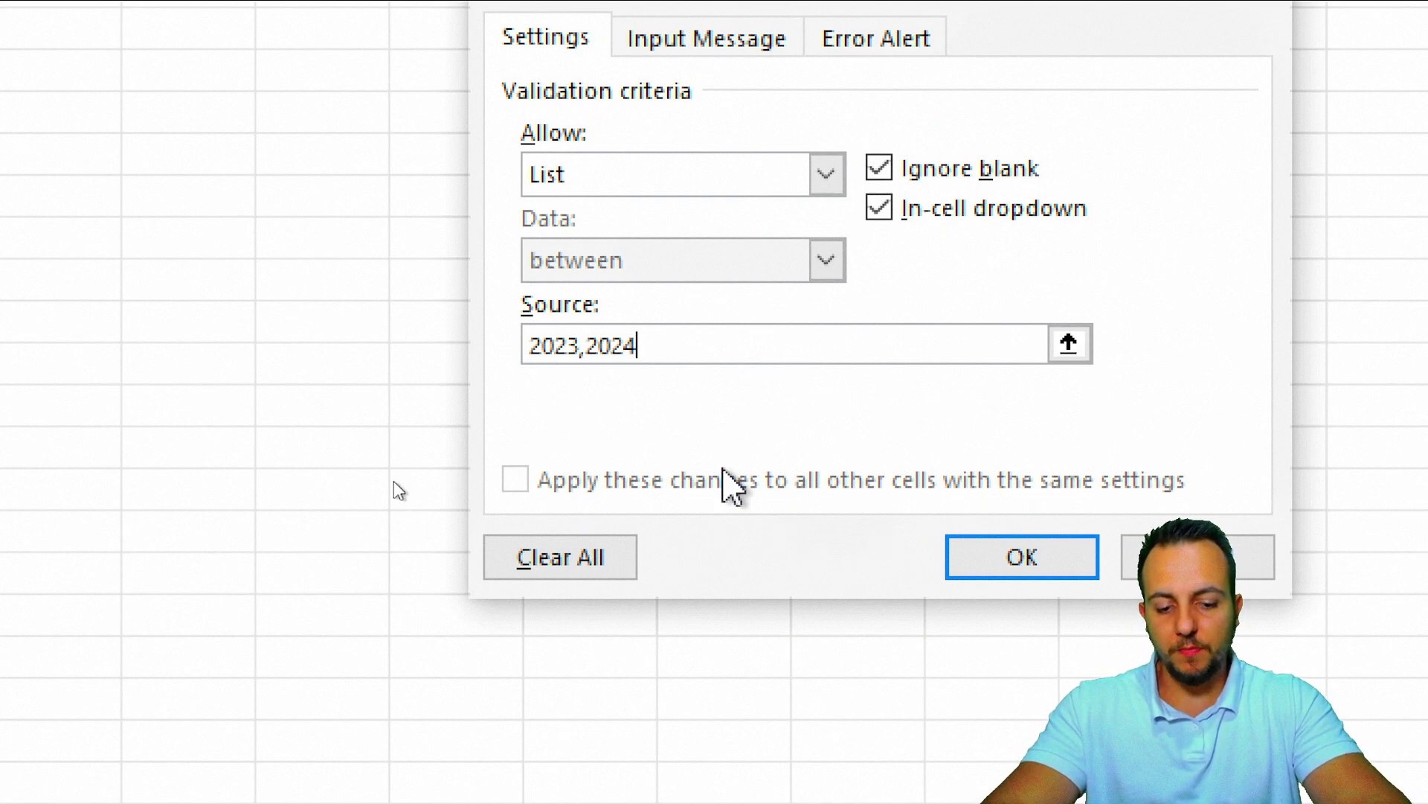
pyautogui.write(',2025')
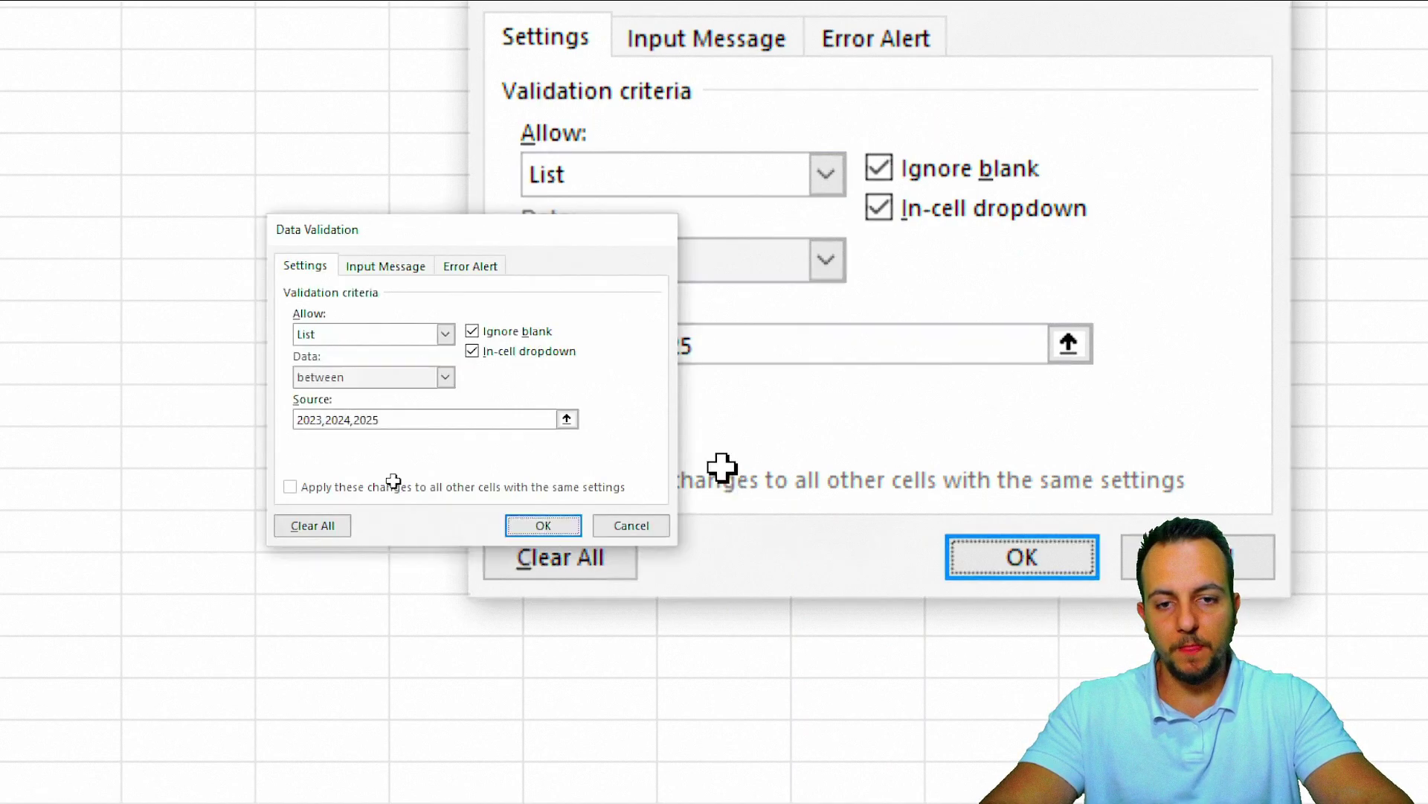
pyautogui.press('Return')
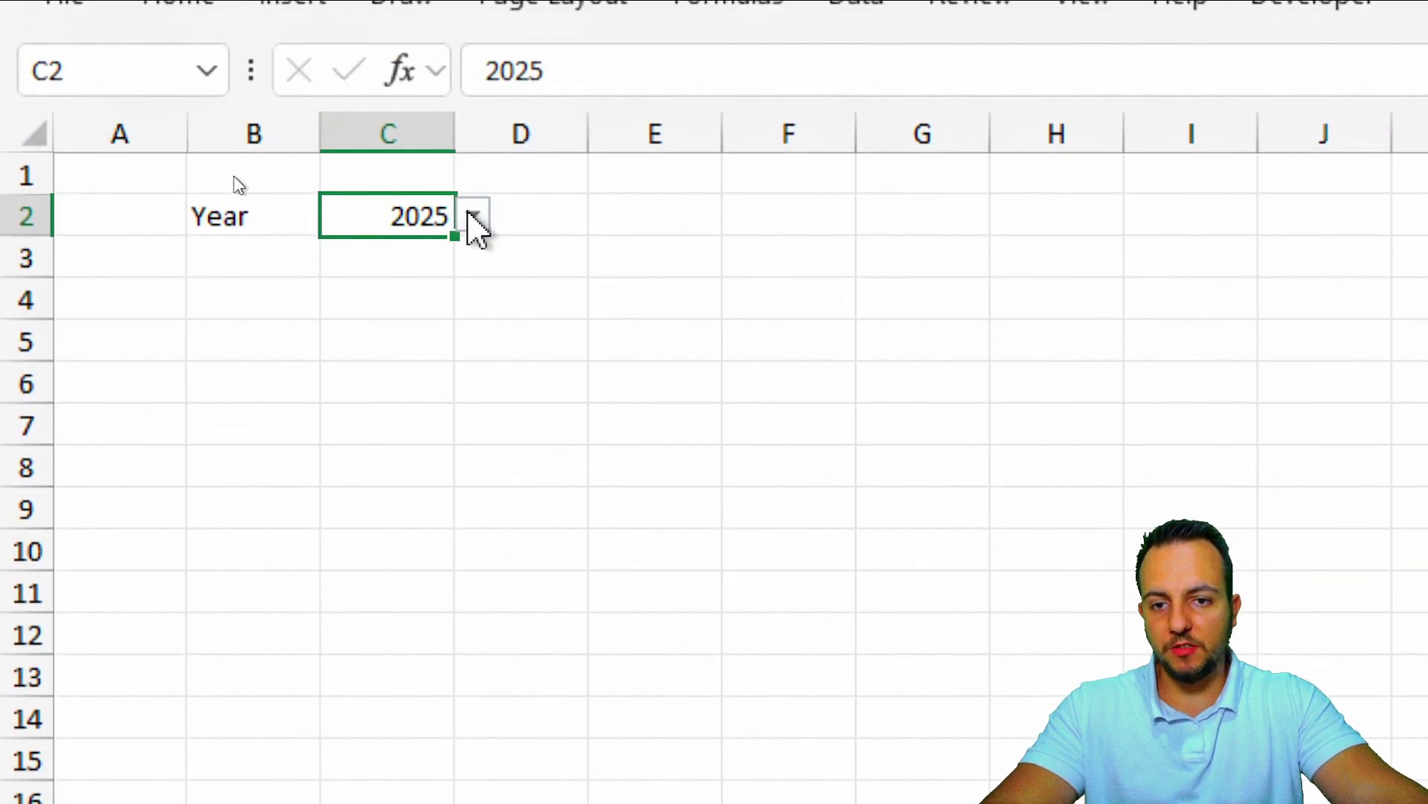
# Try the years 2023, 2024 and 2025 from the C2 dropdown and finish with 2024 selected.
pyautogui.click(472, 217)
pyautogui.click(405, 253)
pyautogui.click(474, 217)
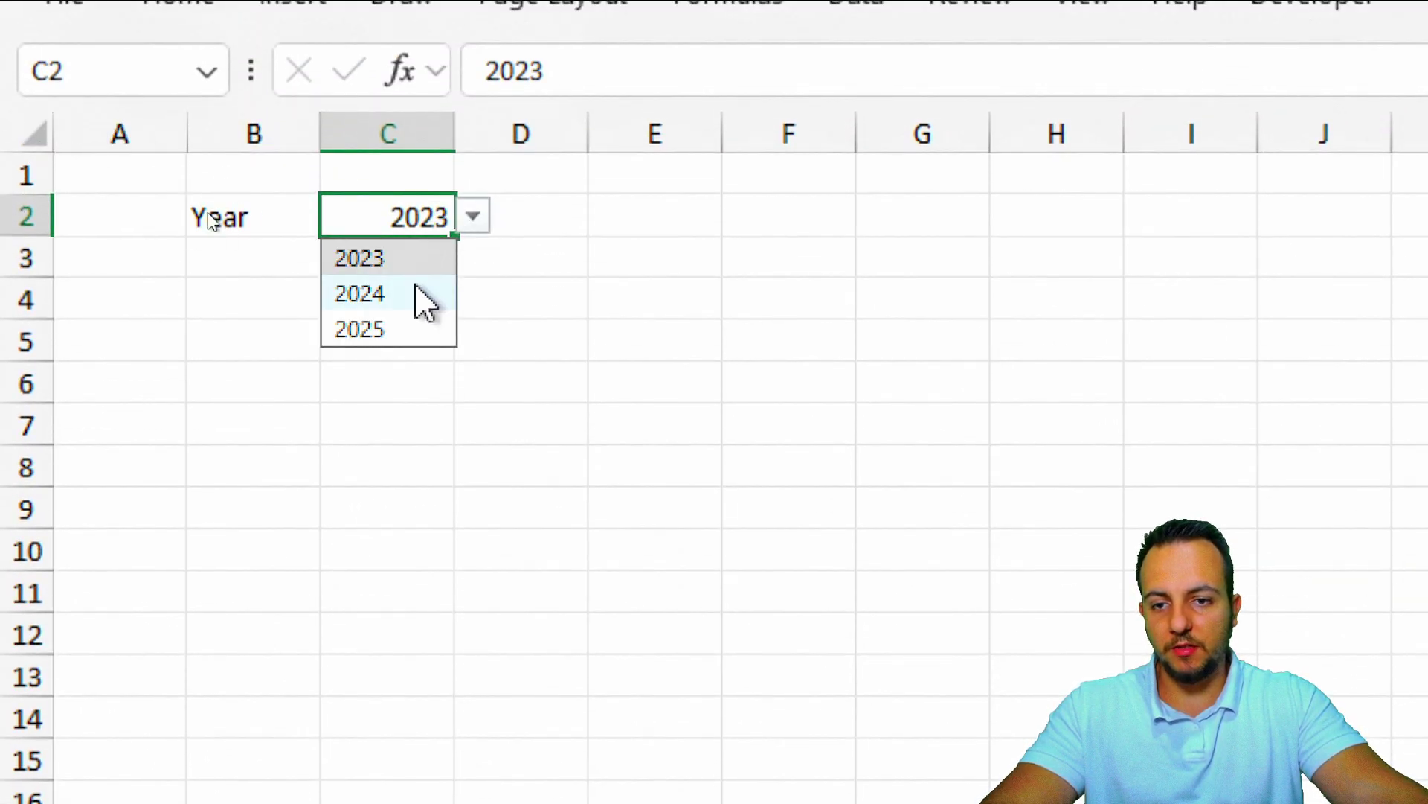
pyautogui.click(418, 293)
pyautogui.click(475, 216)
pyautogui.click(392, 328)
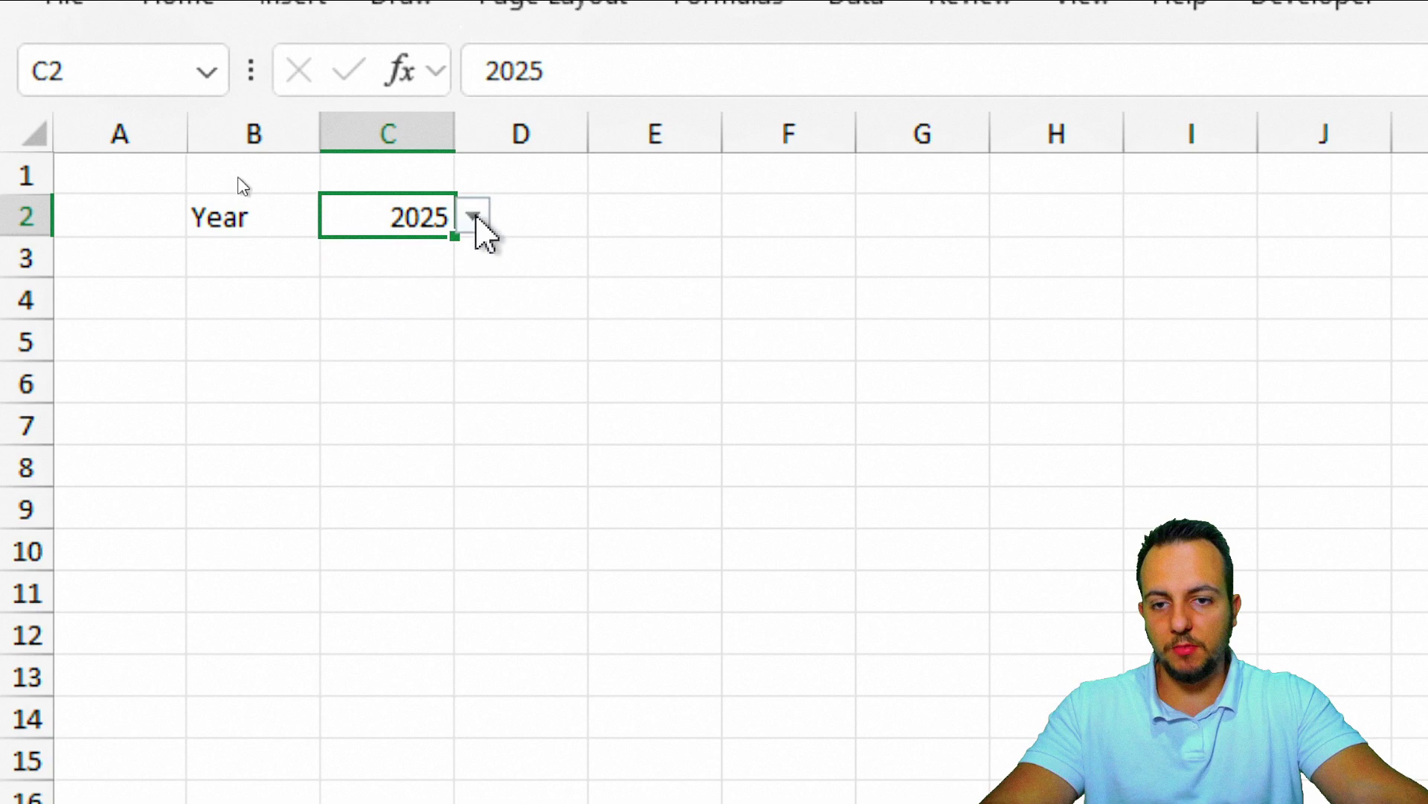
pyautogui.click(475, 216)
pyautogui.click(398, 259)
pyautogui.click(473, 217)
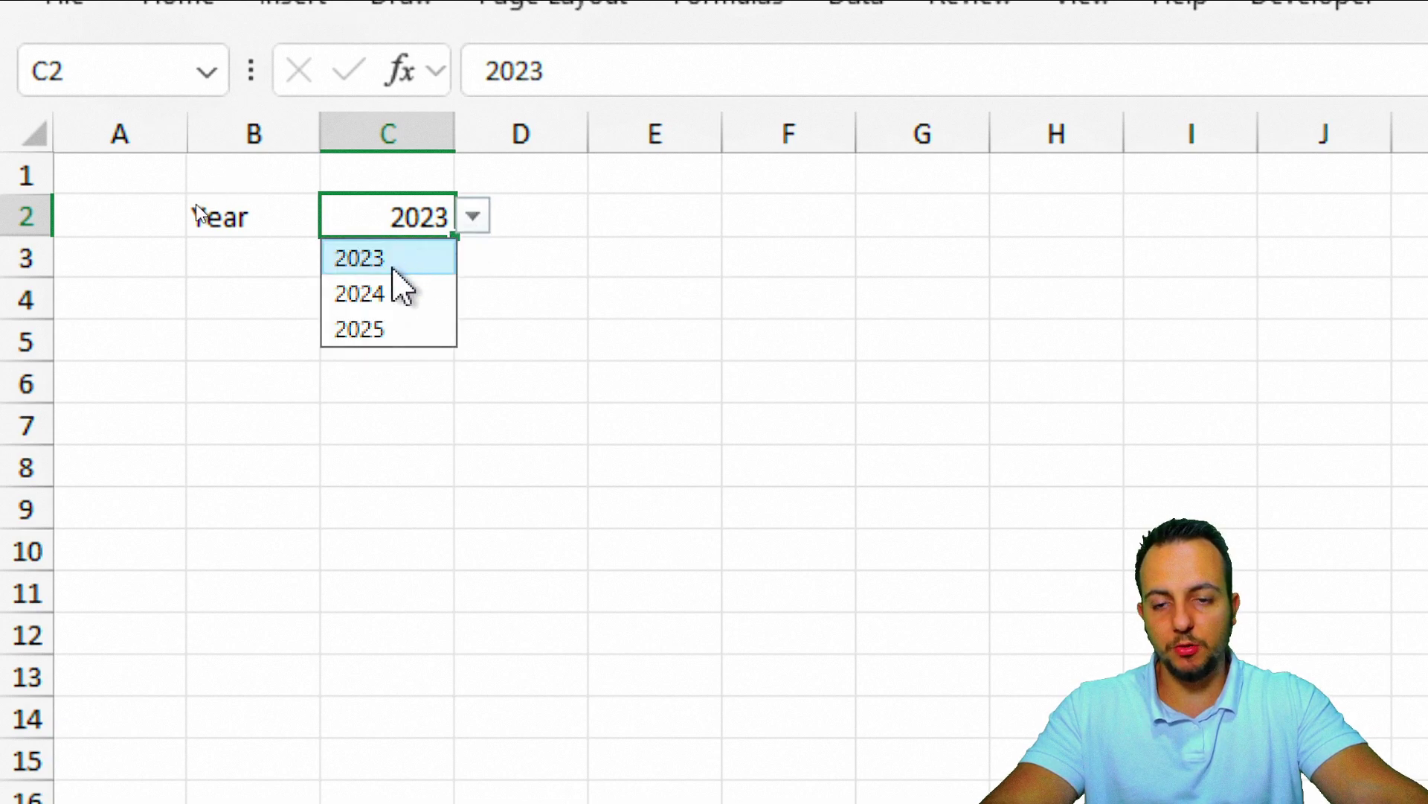
pyautogui.click(401, 298)
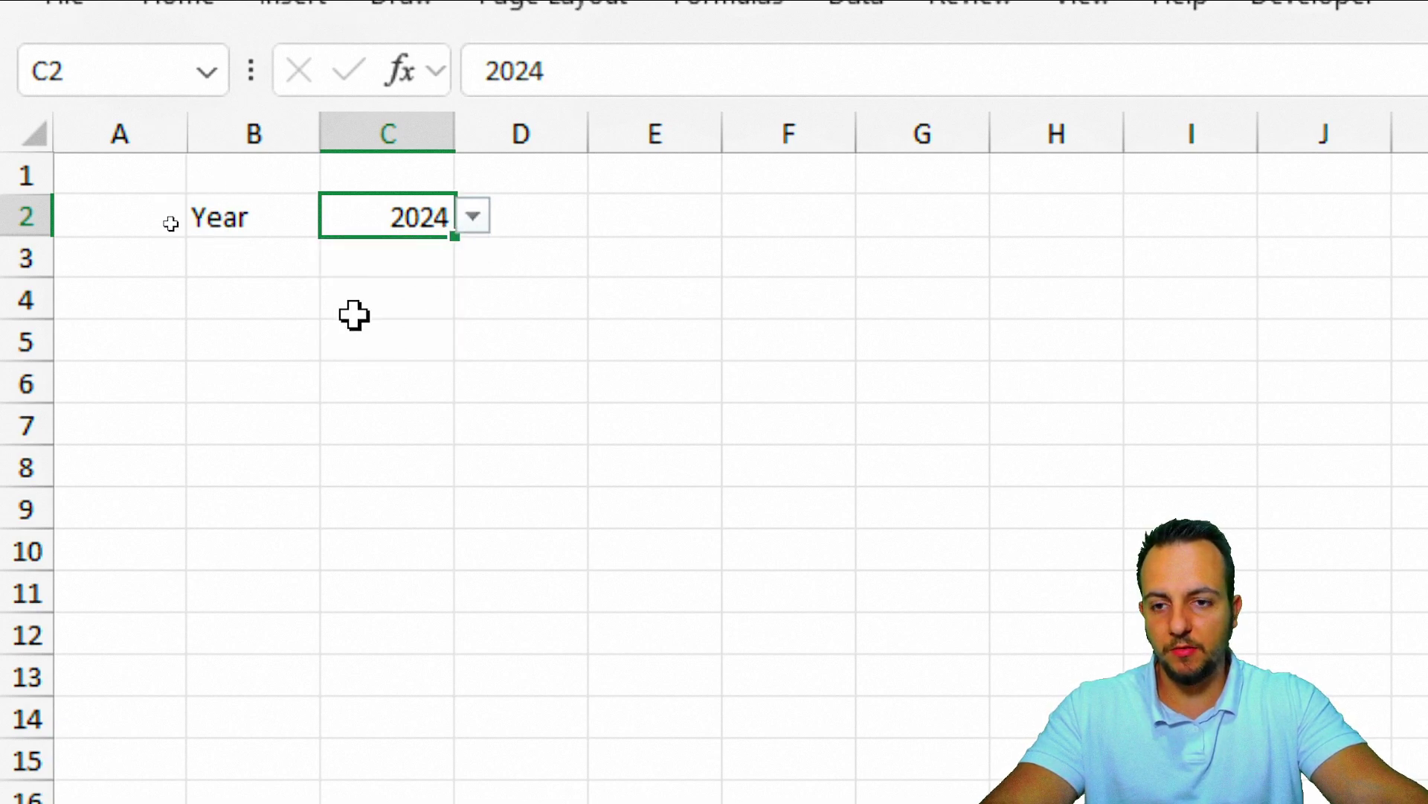
# Enter the header Month in B3 and the header Total beside it in C3.
pyautogui.click(270, 269)
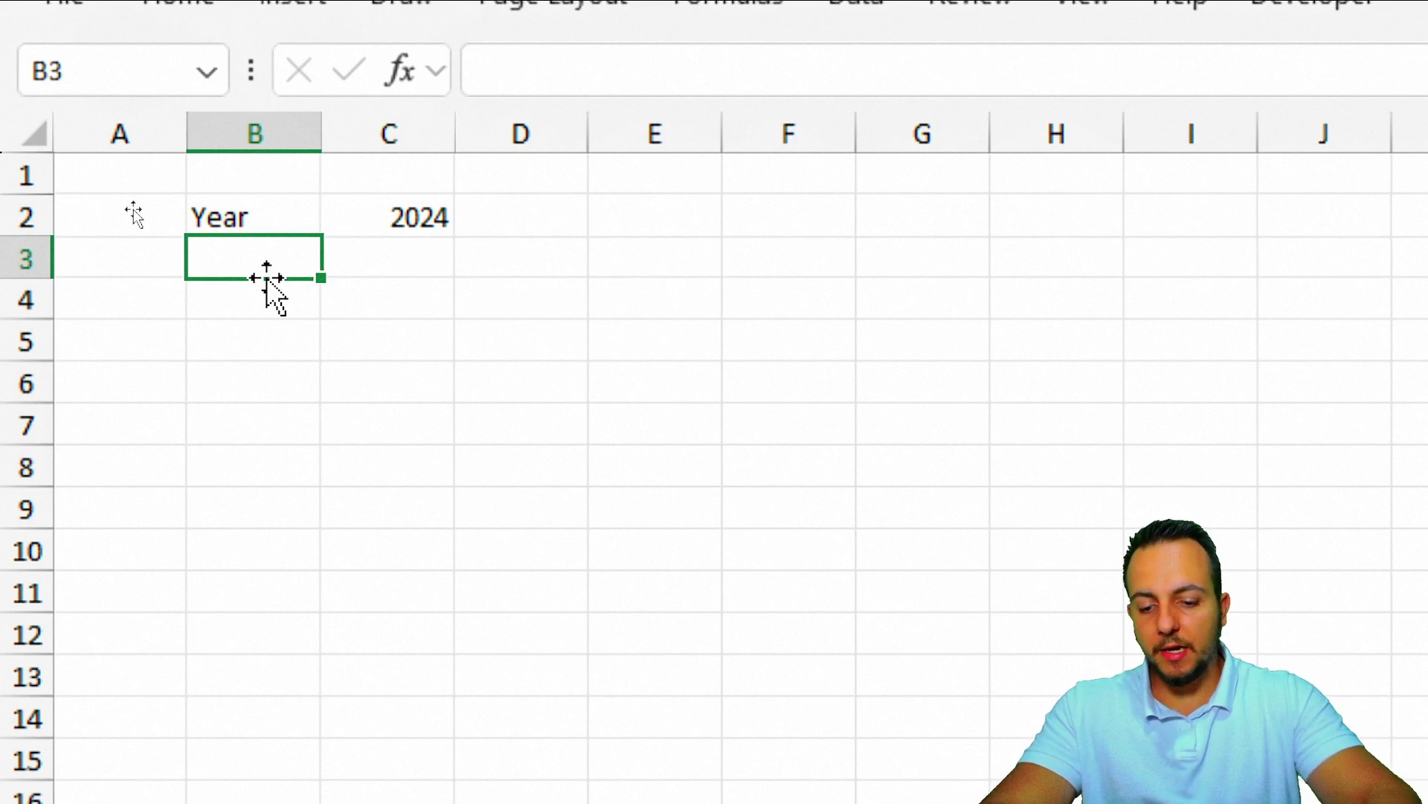
pyautogui.write('Month')
pyautogui.press('Tab')
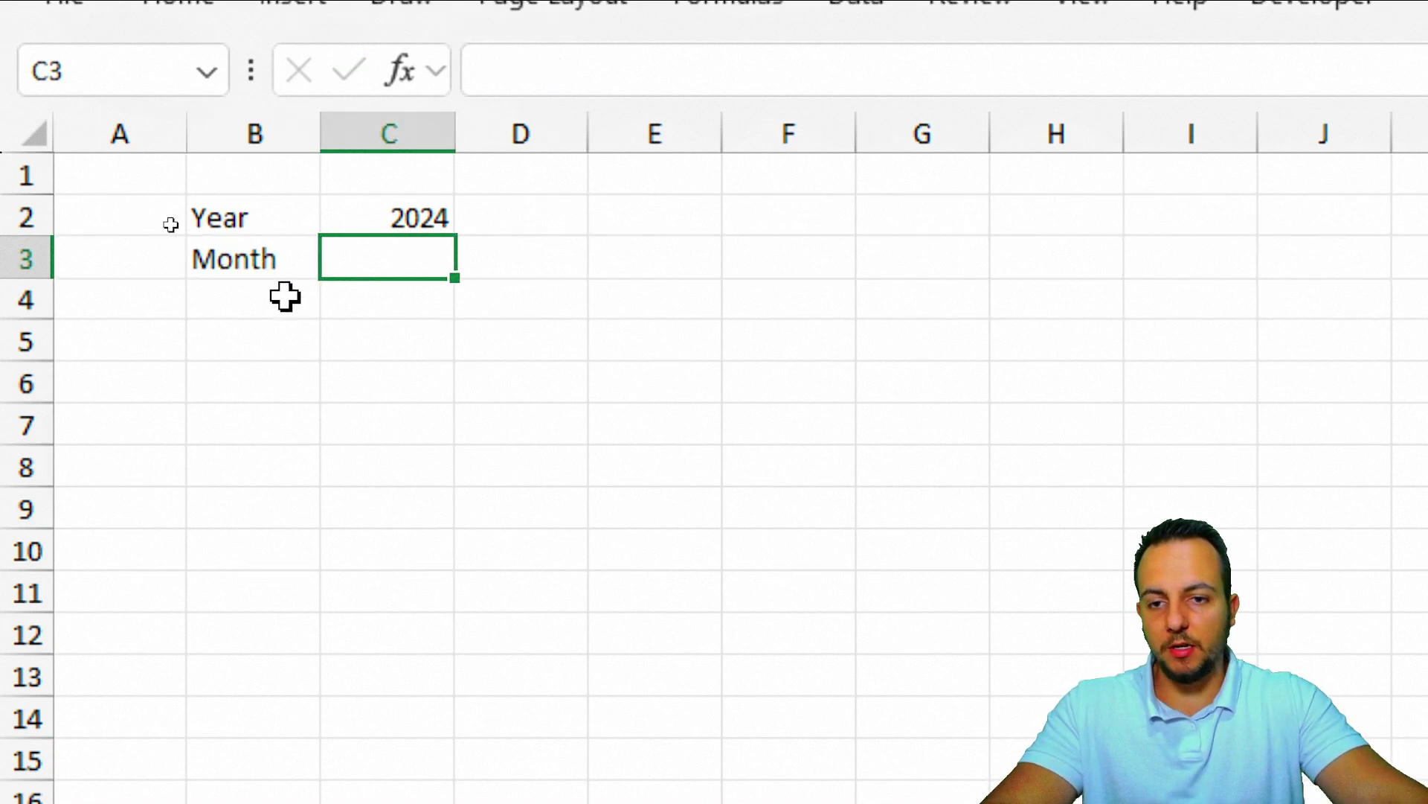
pyautogui.write('Total')
pyautogui.click(346, 446)
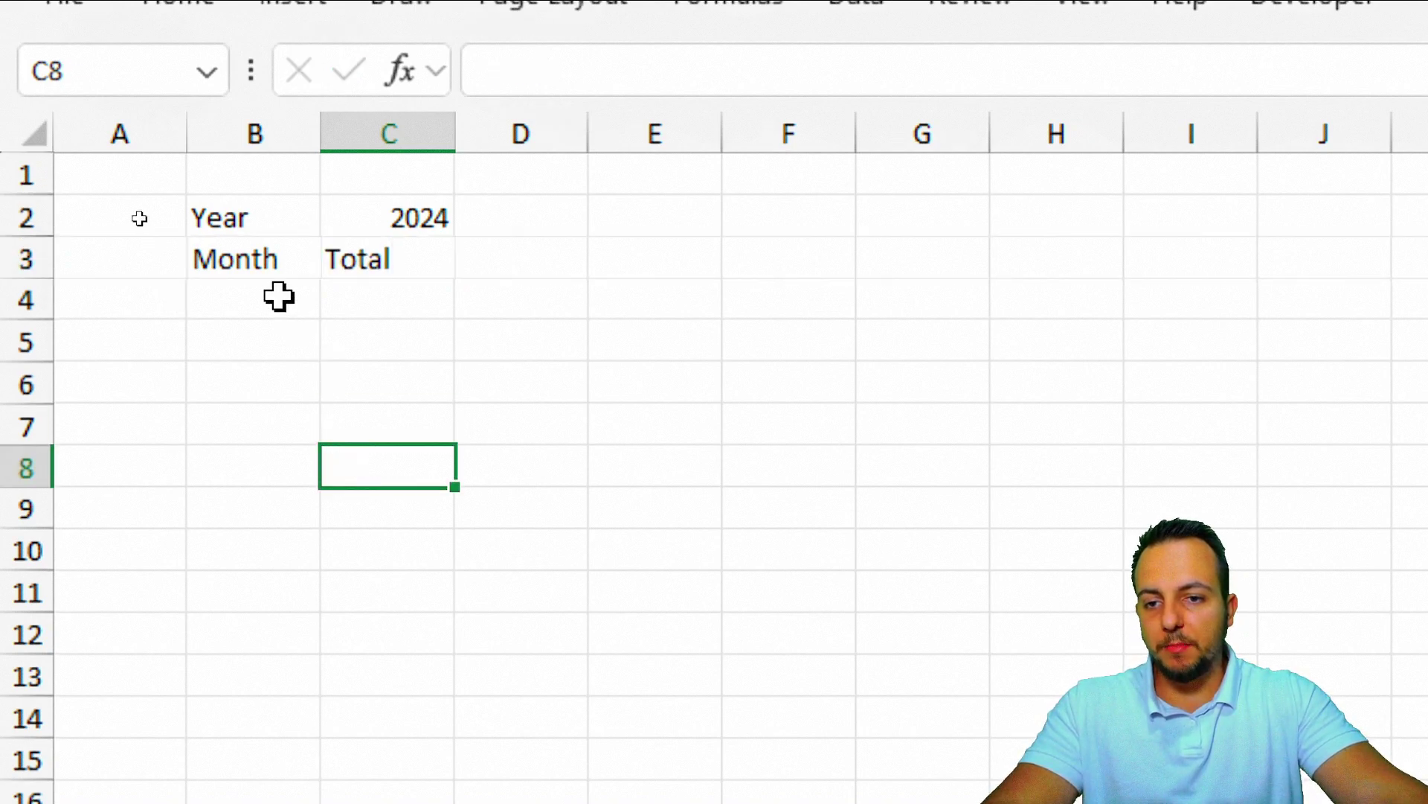
# Enter Jan as the first month in B4, under the Month header.
pyautogui.click(280, 298)
pyautogui.write('Jan')
pyautogui.press('Return')
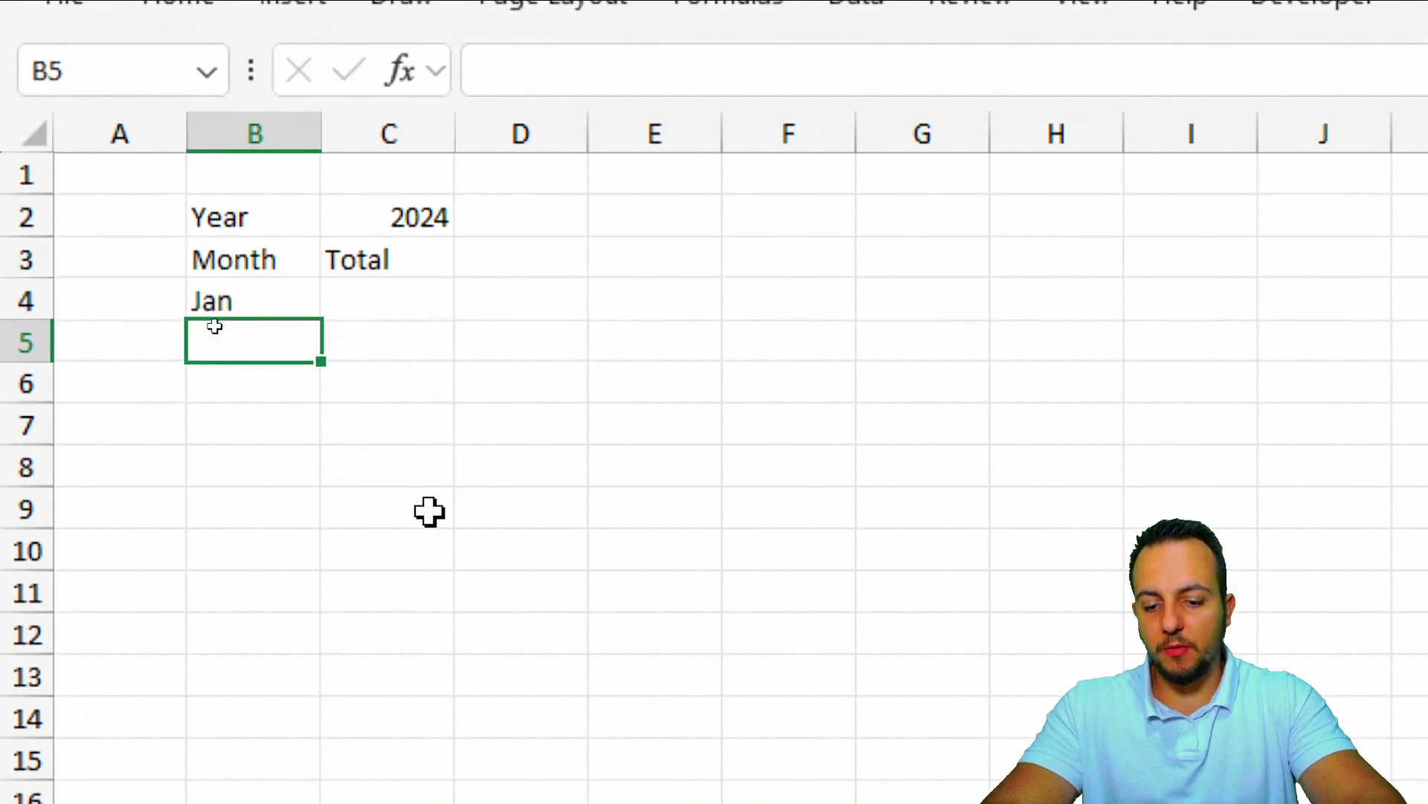
pyautogui.write('Feb')
pyautogui.press('Return')
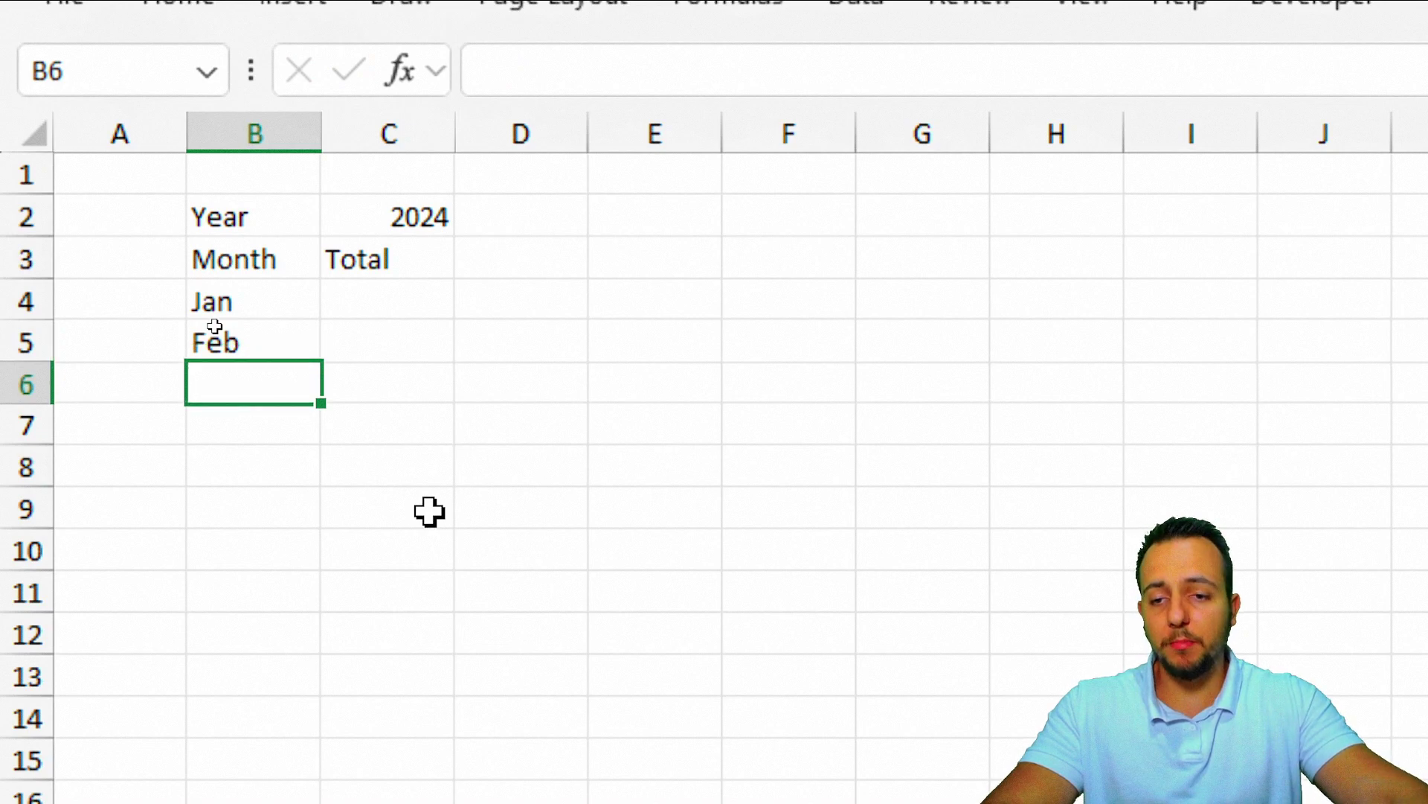
pyautogui.click(295, 305)
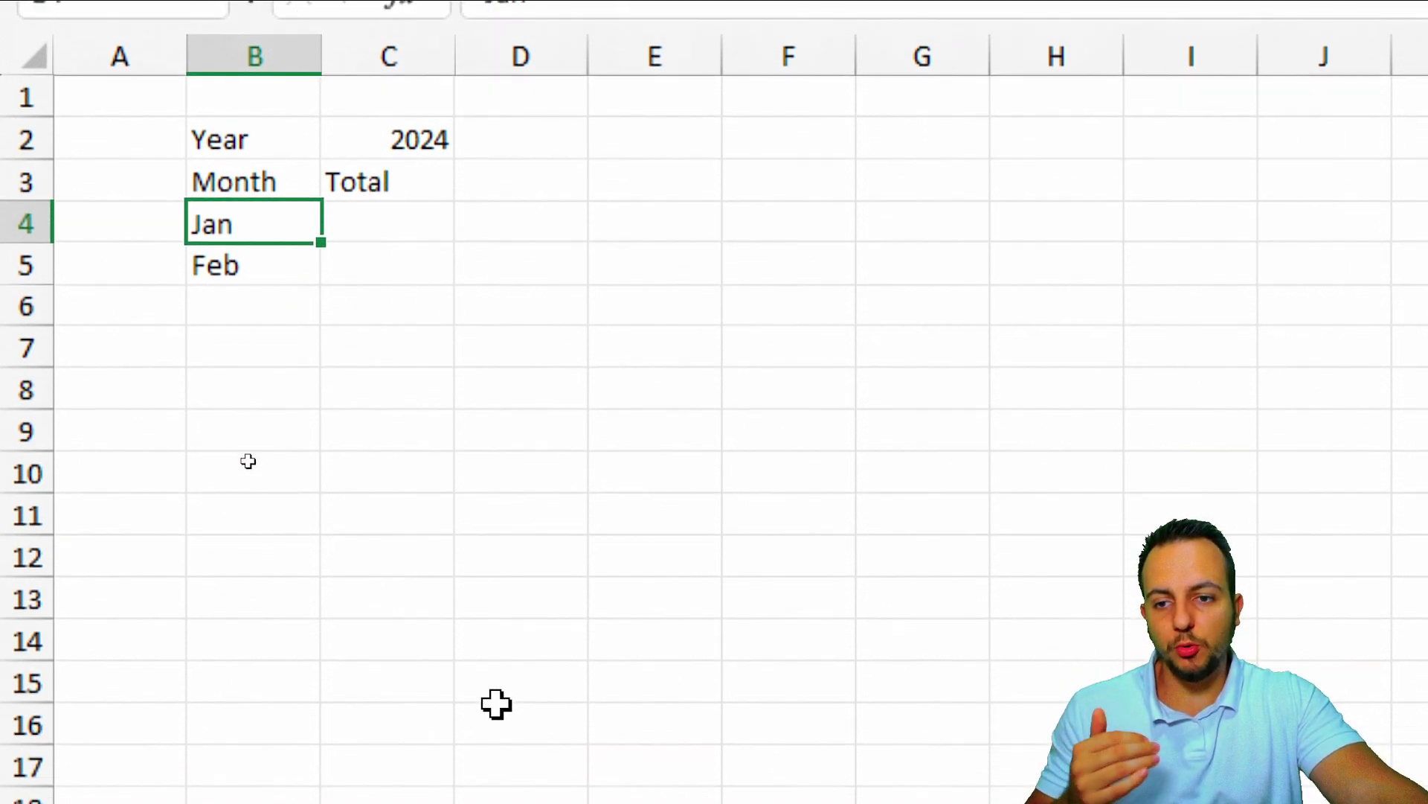
pyautogui.click(290, 354)
pyautogui.press('Delete')
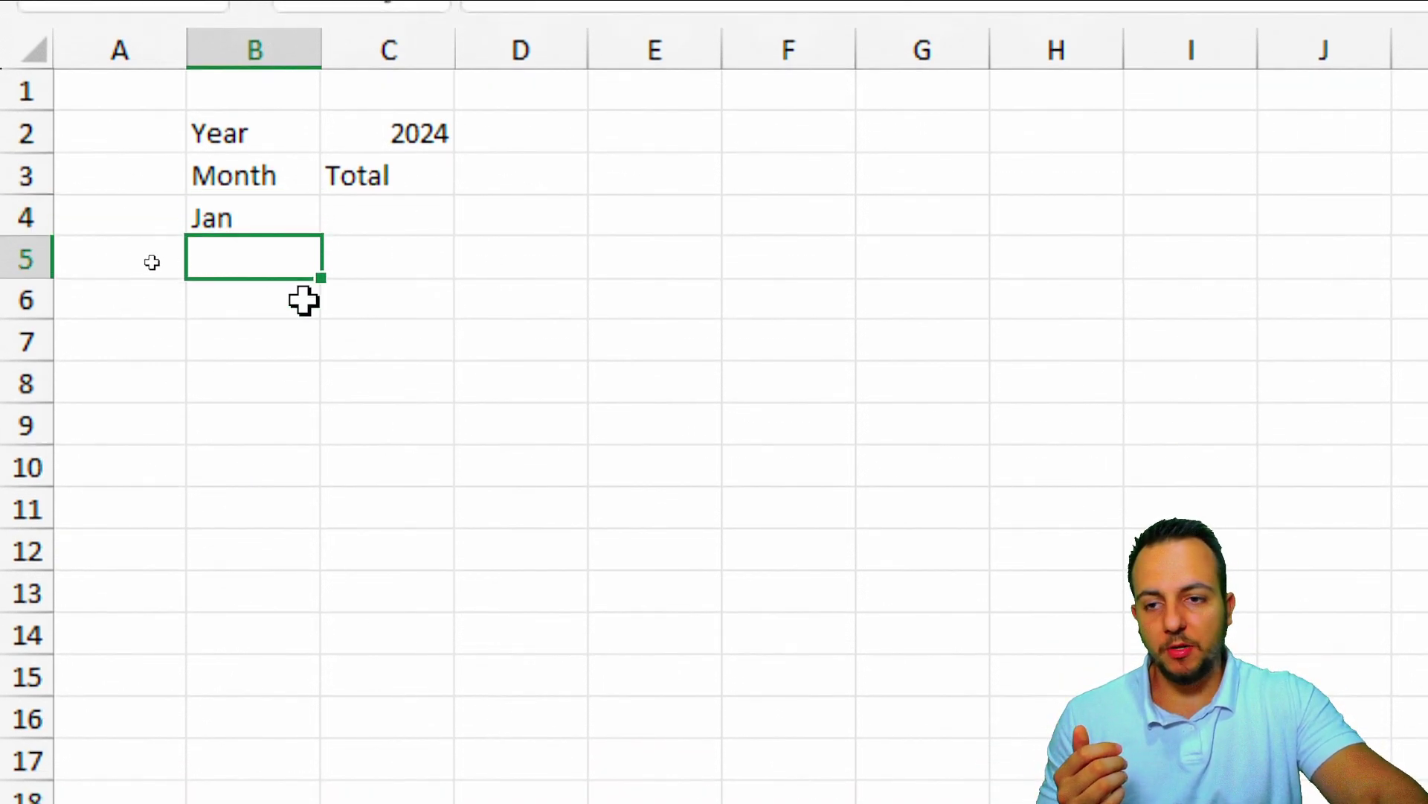
# Autofill the month names from Jan in B4 down to Dec in B15, then select C4.
pyautogui.press('Up')
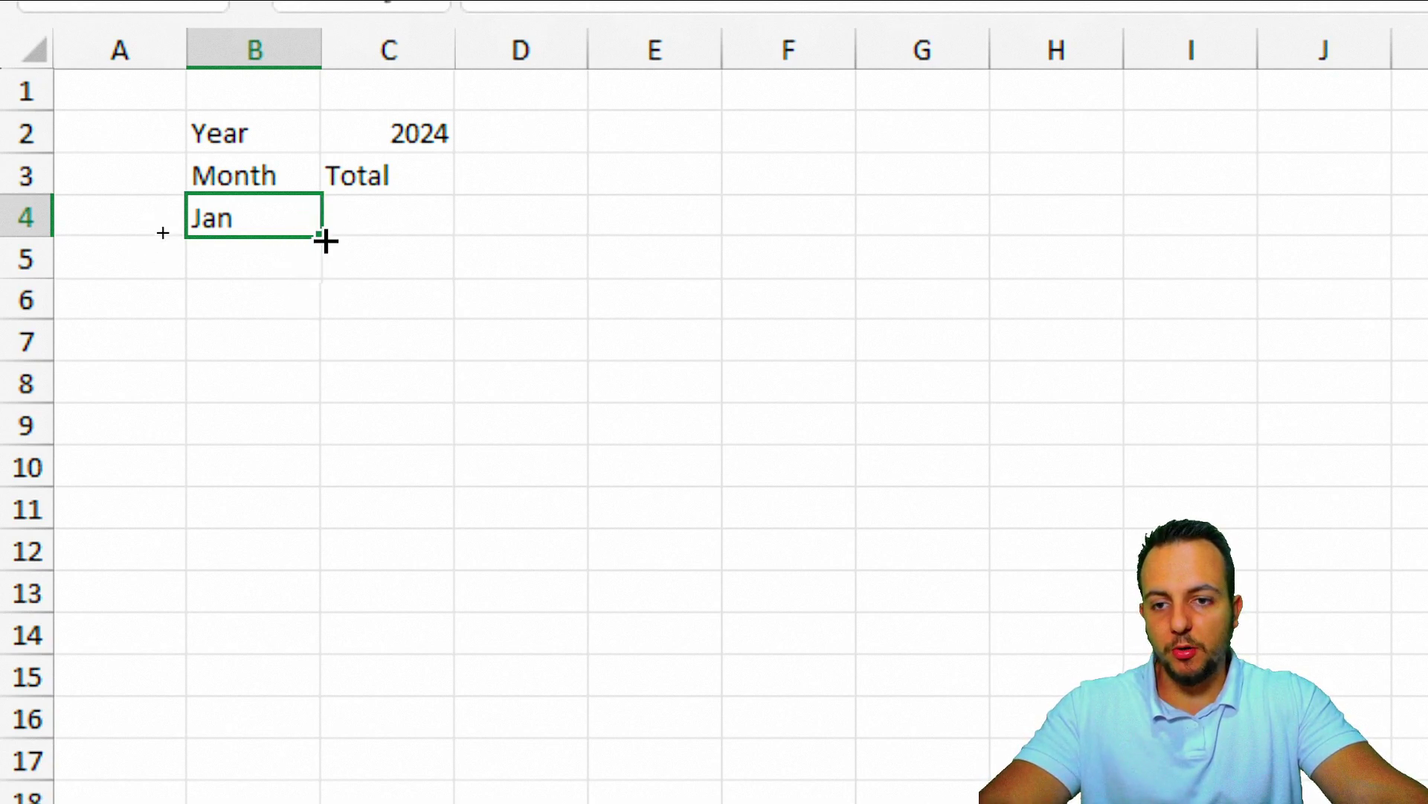
pyautogui.moveTo(323, 233); pyautogui.dragTo(281, 519)
pyautogui.scroll(1, 253, 156)
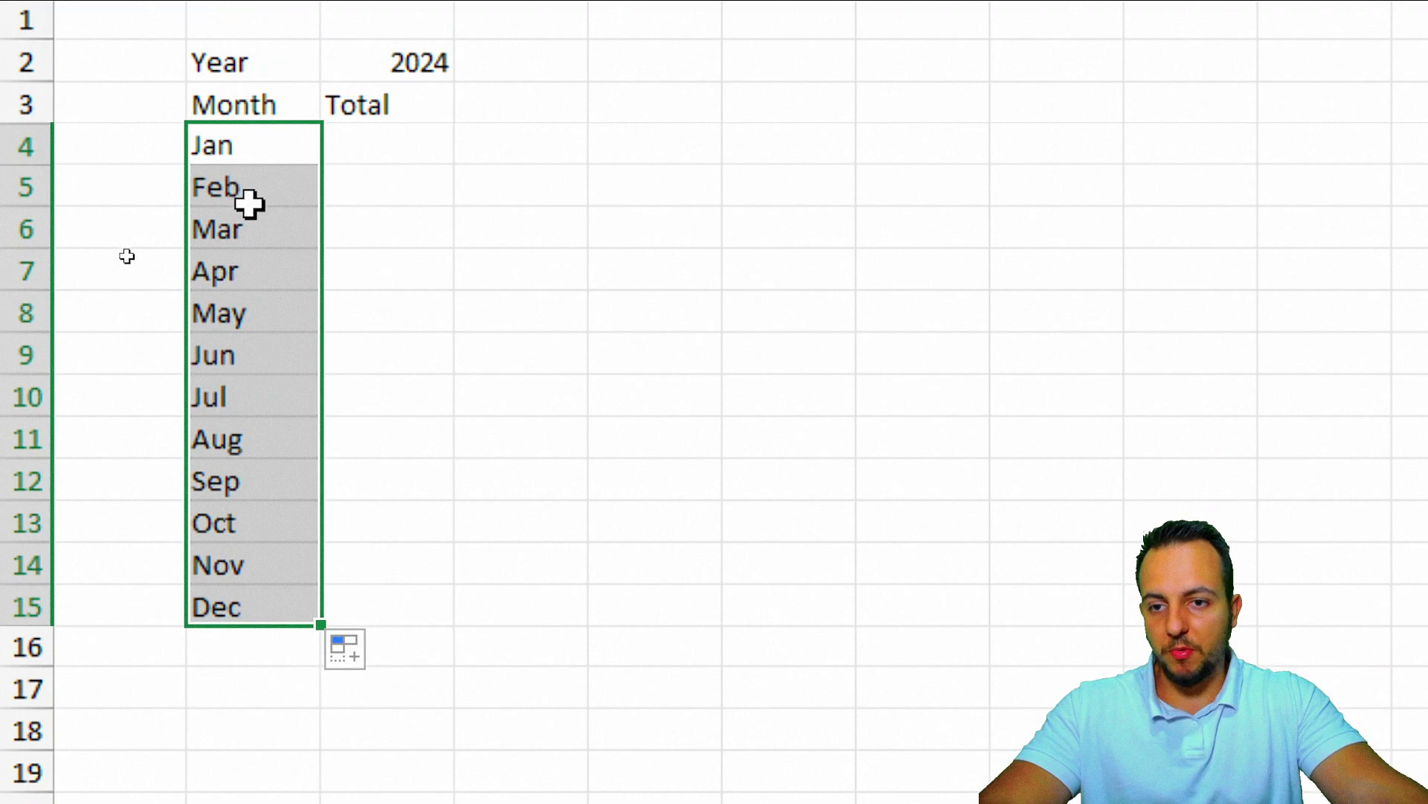
pyautogui.press('Right')
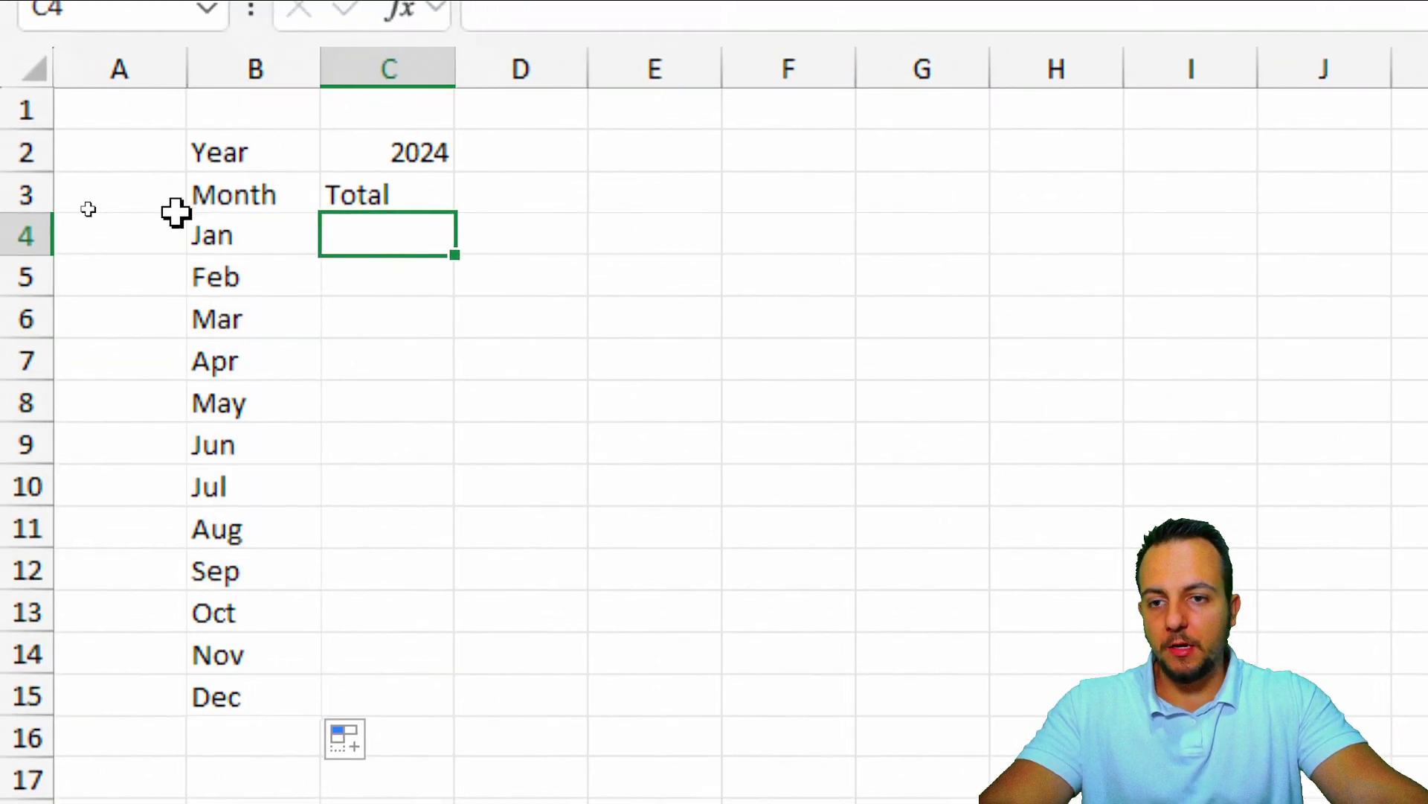
pyautogui.click(408, 225)
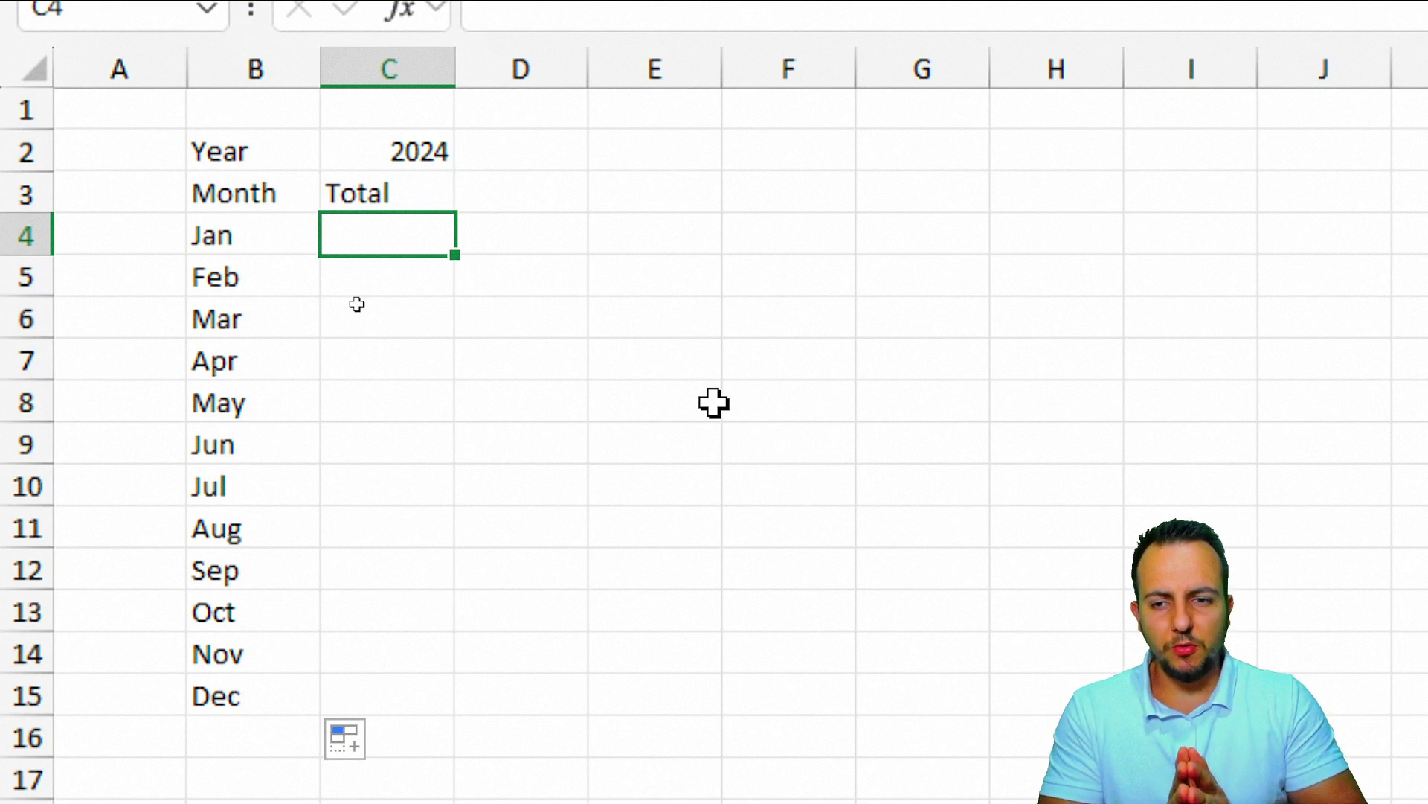
# Open the Dataset sheet and examine how the Date column stores the dates compared with month names like Jan.
pyautogui.click(186, 737)
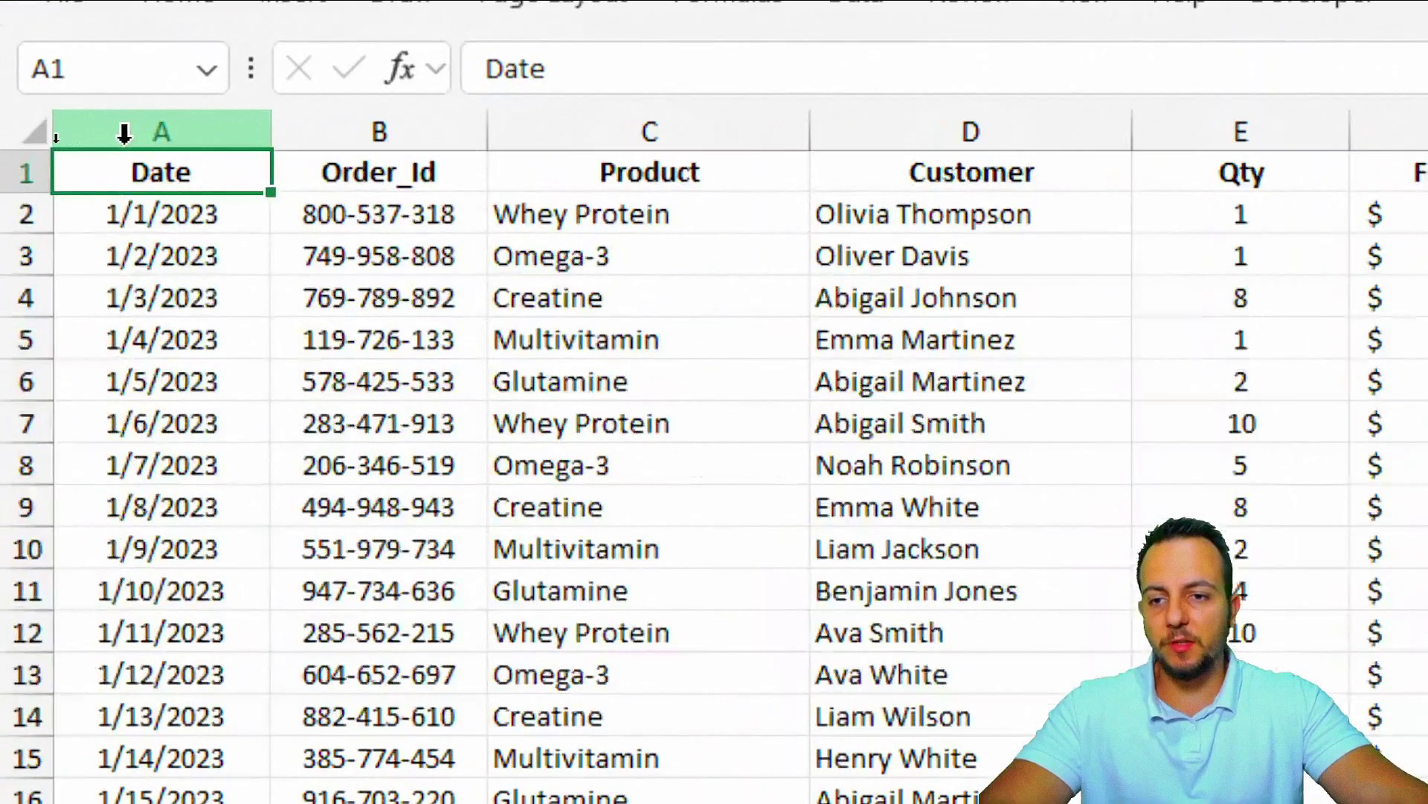
pyautogui.hotkey('ctrl', '2')
pyautogui.moveTo(364, 311); pyautogui.dragTo(524, 266)
pyautogui.moveTo(463, 284); pyautogui.dragTo(508, 407)
pyautogui.moveTo(393, 406)
pyautogui.mouseDown()
pyautogui.moveTo(573, 274)
pyautogui.moveTo(613, 405)
pyautogui.mouseUp()
pyautogui.moveTo(524, 361); pyautogui.dragTo(595, 343)
pyautogui.moveTo(643, 398)
pyautogui.mouseDown()
pyautogui.moveTo(740, 283)
pyautogui.moveTo(728, 232)
pyautogui.mouseUp()
pyautogui.moveTo(395, 447); pyautogui.dragTo(867, 373)
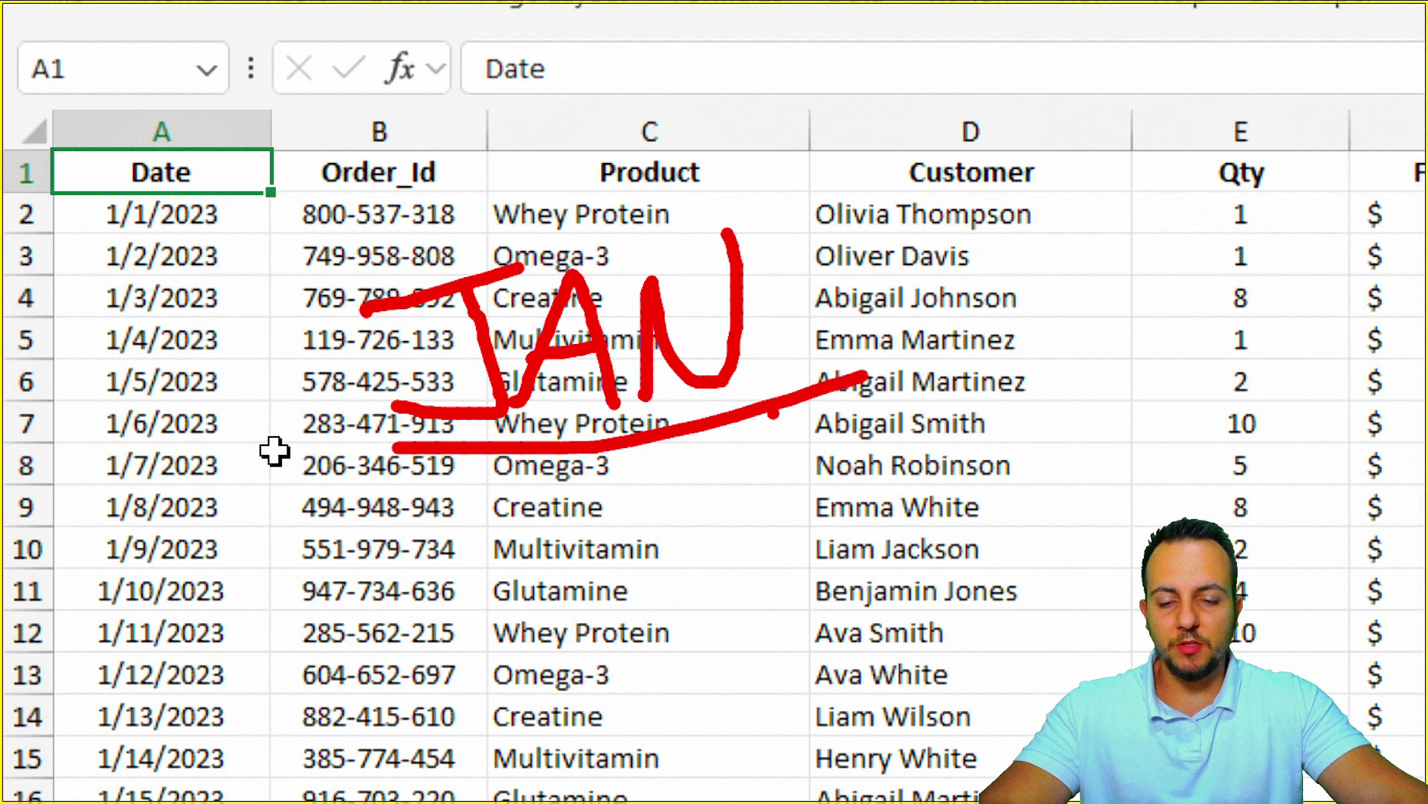
pyautogui.moveTo(439, 510)
pyautogui.mouseDown()
pyautogui.moveTo(587, 610)
pyautogui.moveTo(647, 595)
pyautogui.moveTo(736, 618)
pyautogui.mouseUp()
pyautogui.moveTo(747, 484)
pyautogui.mouseDown()
pyautogui.moveTo(815, 521)
pyautogui.moveTo(736, 614)
pyautogui.mouseUp()
pyautogui.click(716, 616)
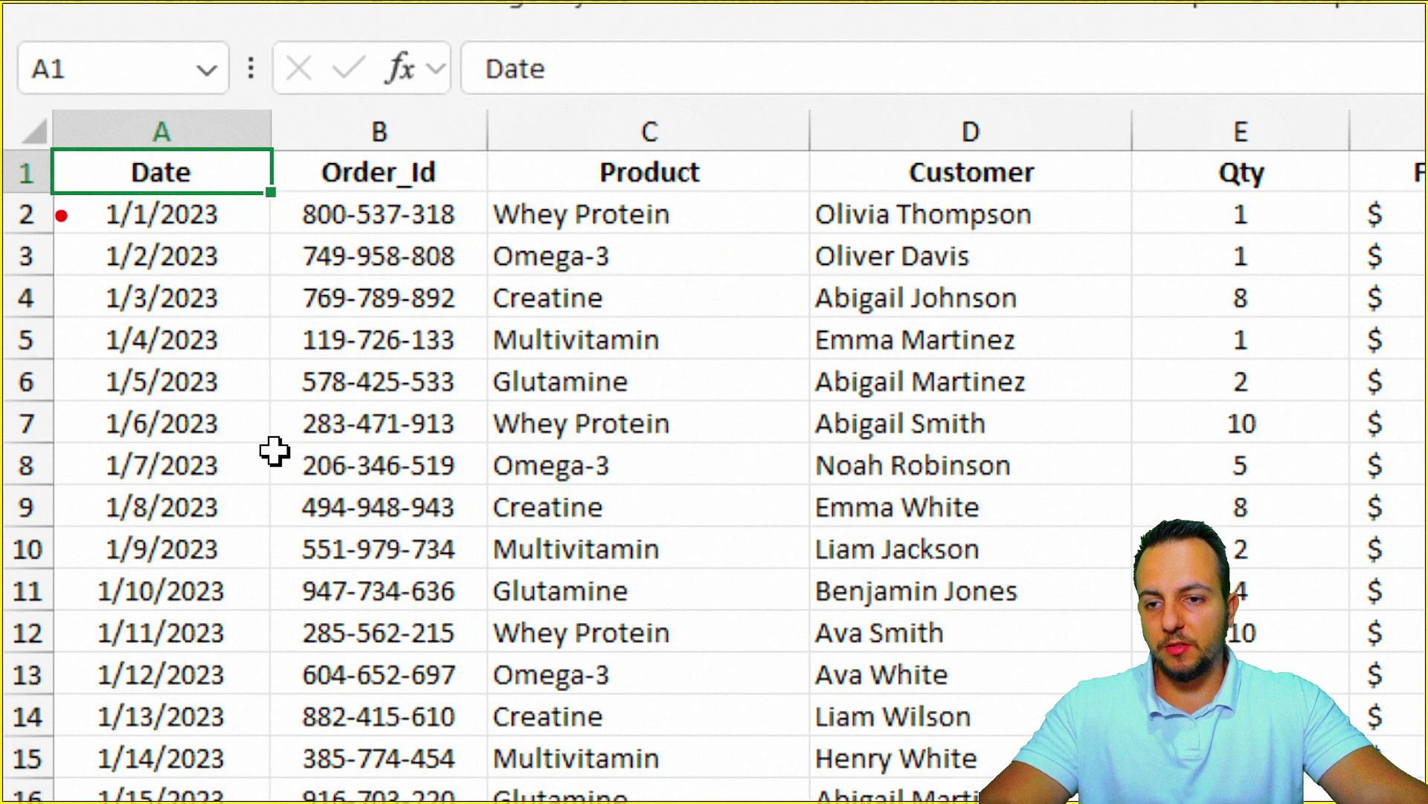
pyautogui.moveTo(72, 217)
pyautogui.mouseDown()
pyautogui.moveTo(141, 265)
pyautogui.moveTo(242, 283)
pyautogui.moveTo(487, 277)
pyautogui.mouseUp()
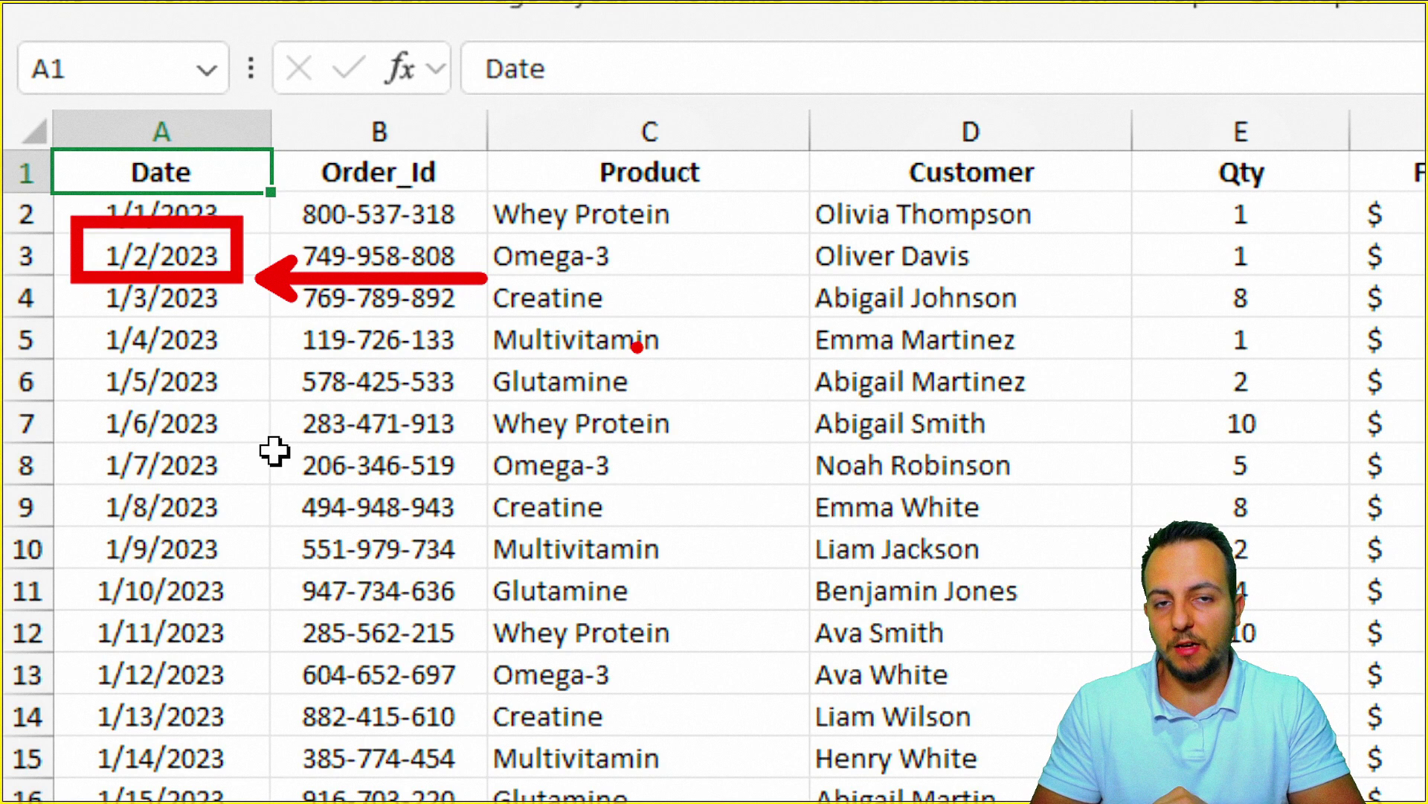
# Enter =TEXT(A2,"mmm") in H2 of the Dataset sheet to extract the abbreviated month from the date.
pyautogui.click(778, 181)
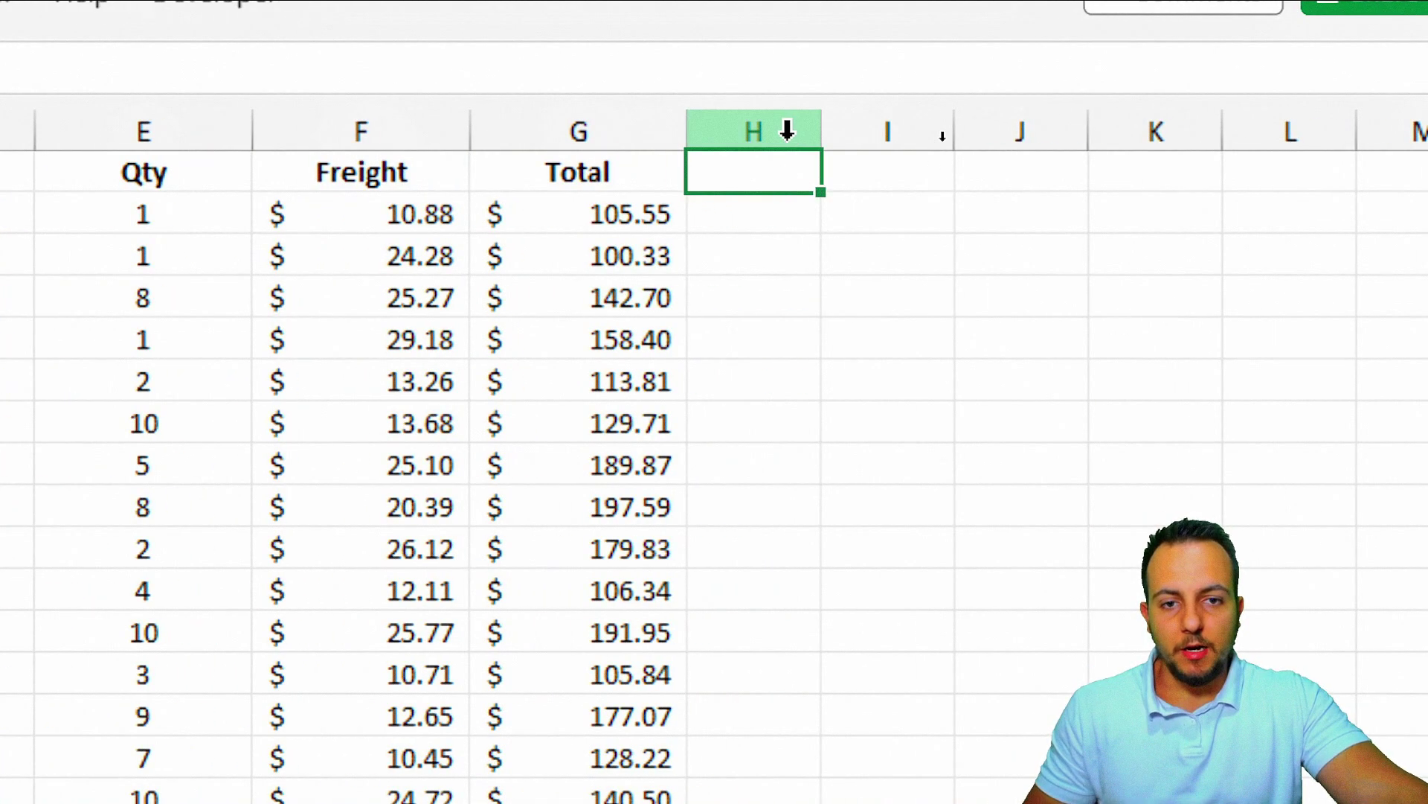
pyautogui.click(787, 131)
pyautogui.moveTo(822, 178); pyautogui.dragTo(856, 173)
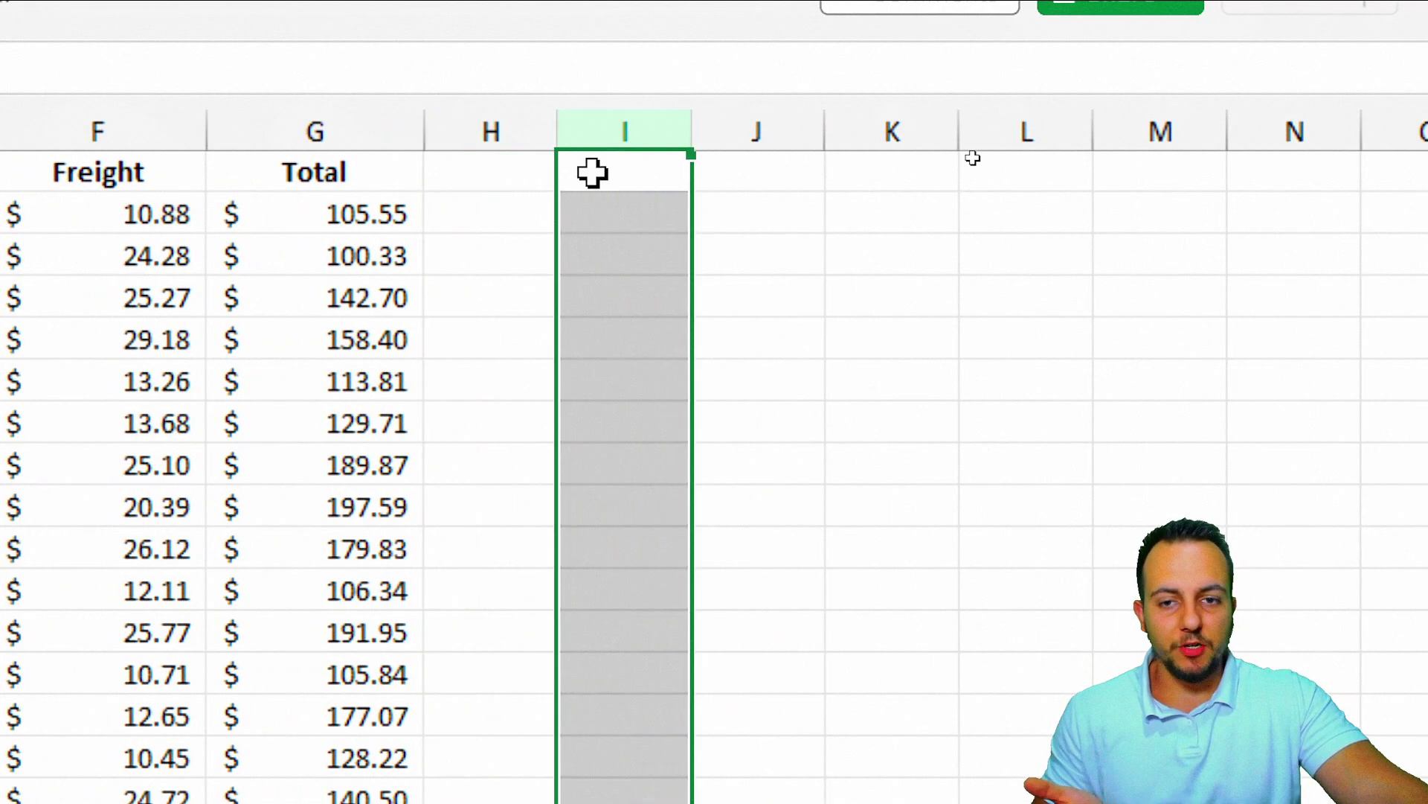
pyautogui.click(494, 212)
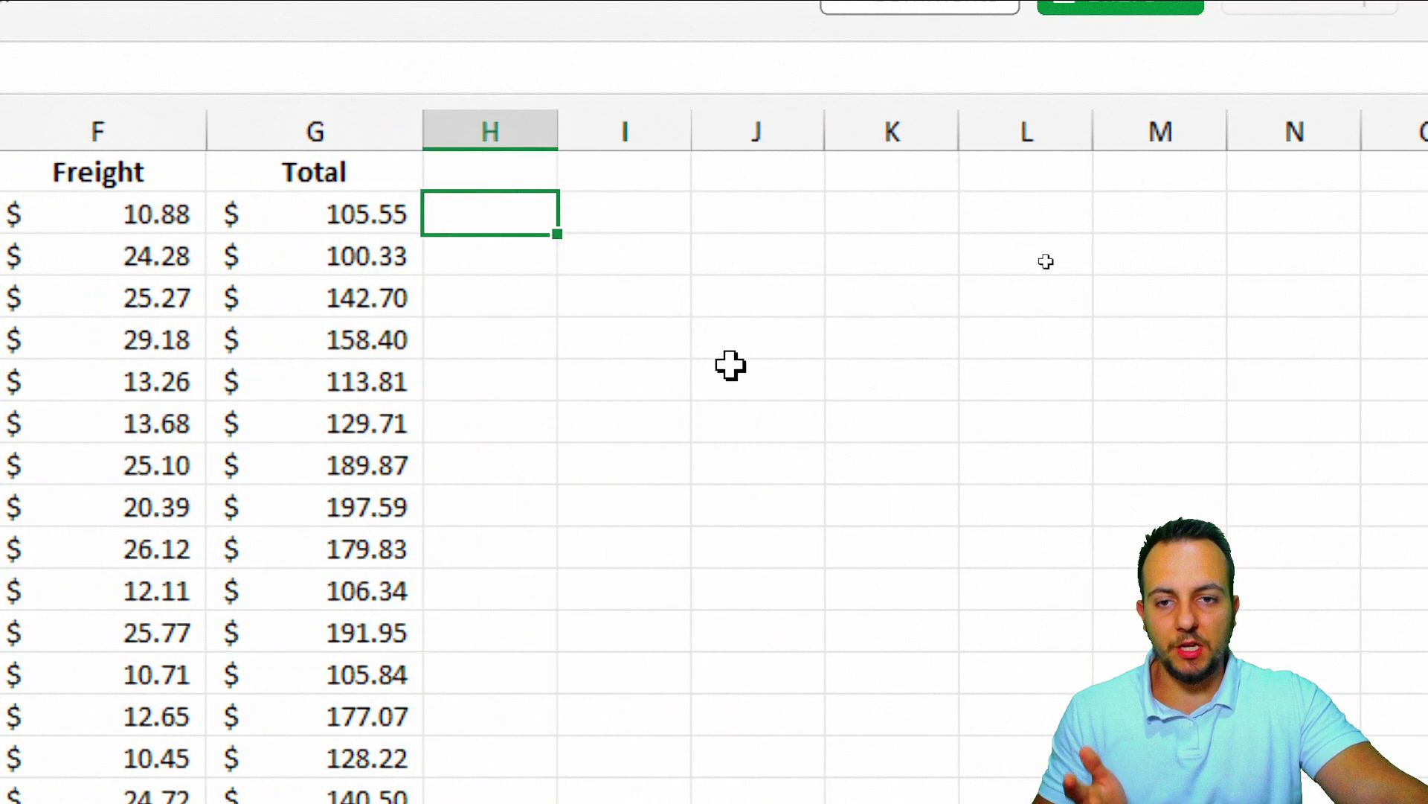
pyautogui.write('=text')
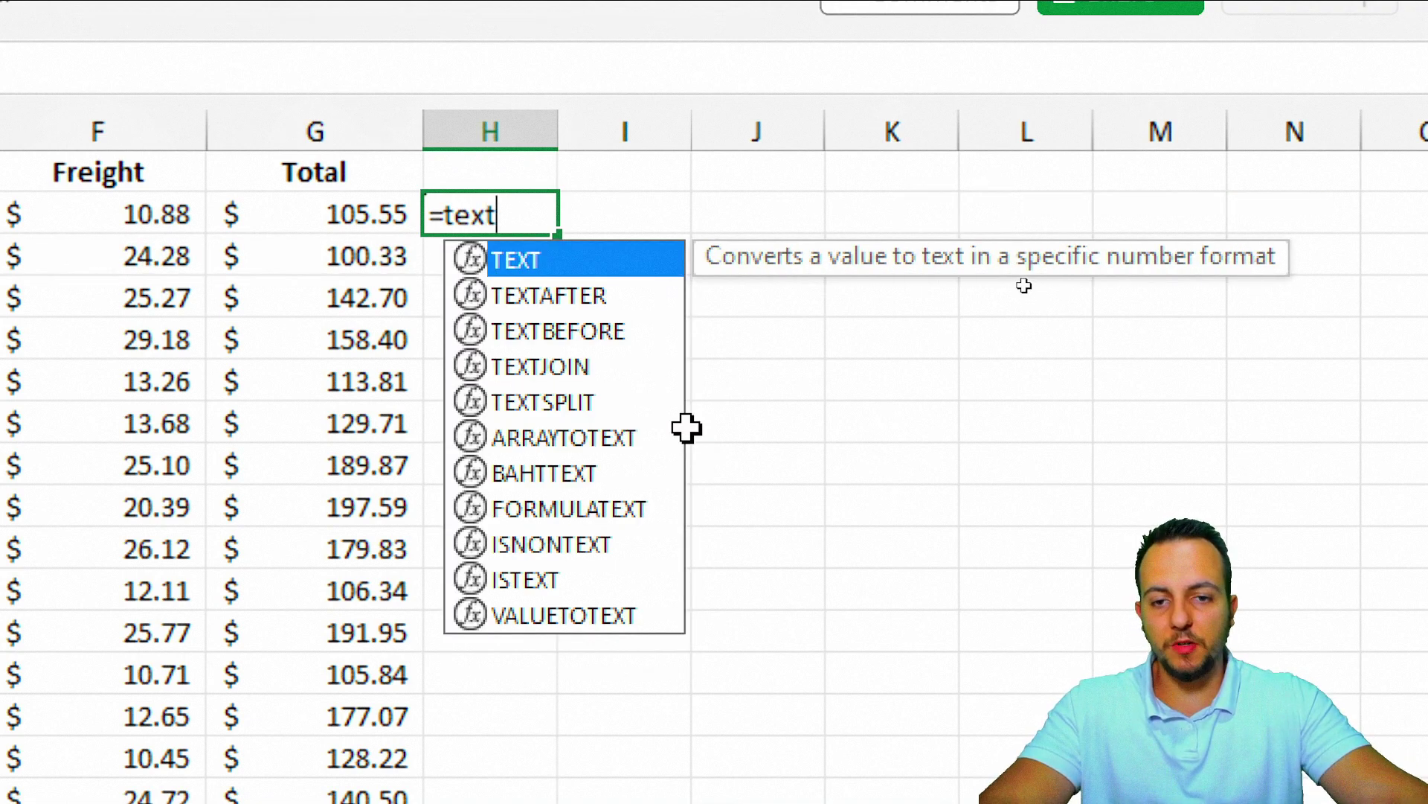
pyautogui.doubleClick(546, 262)
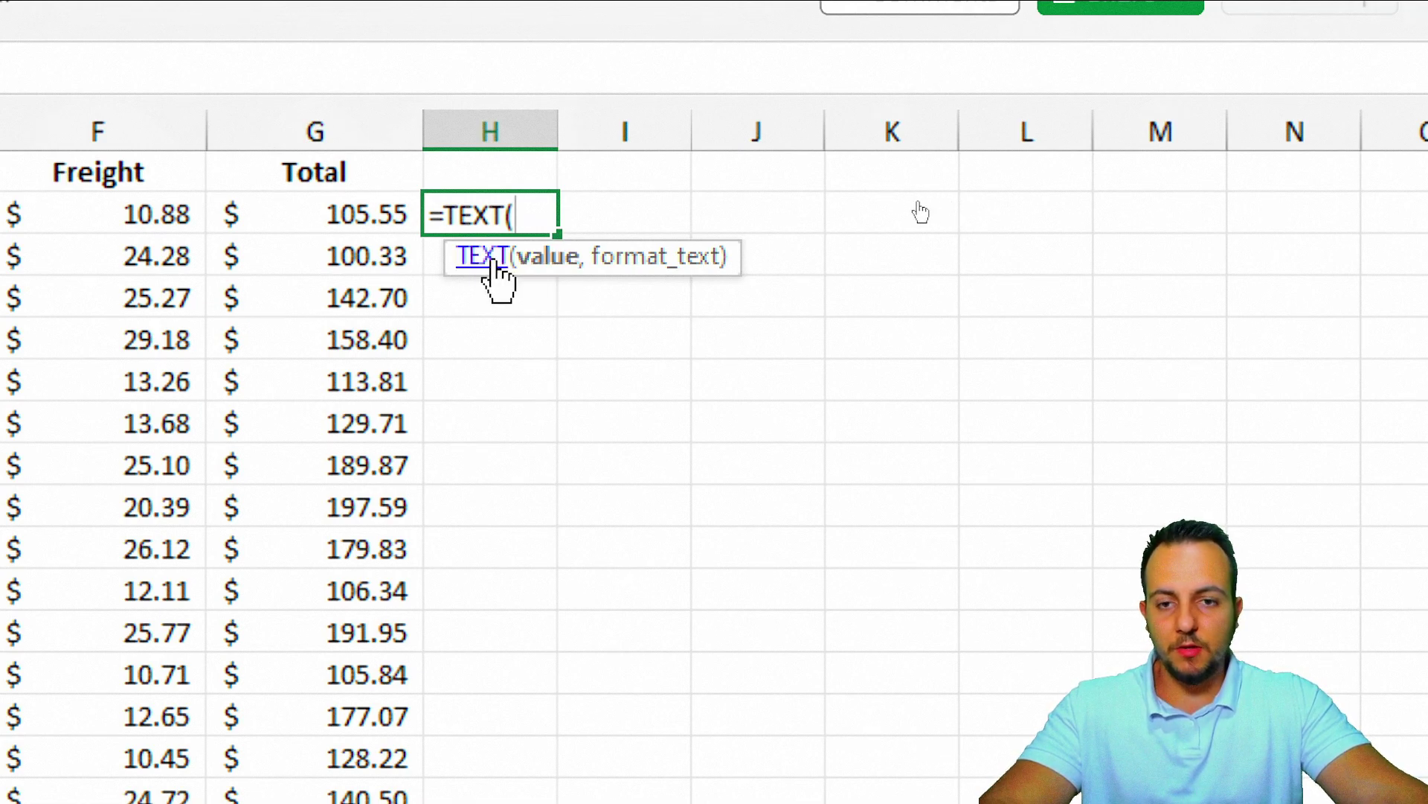
pyautogui.click(45, 220)
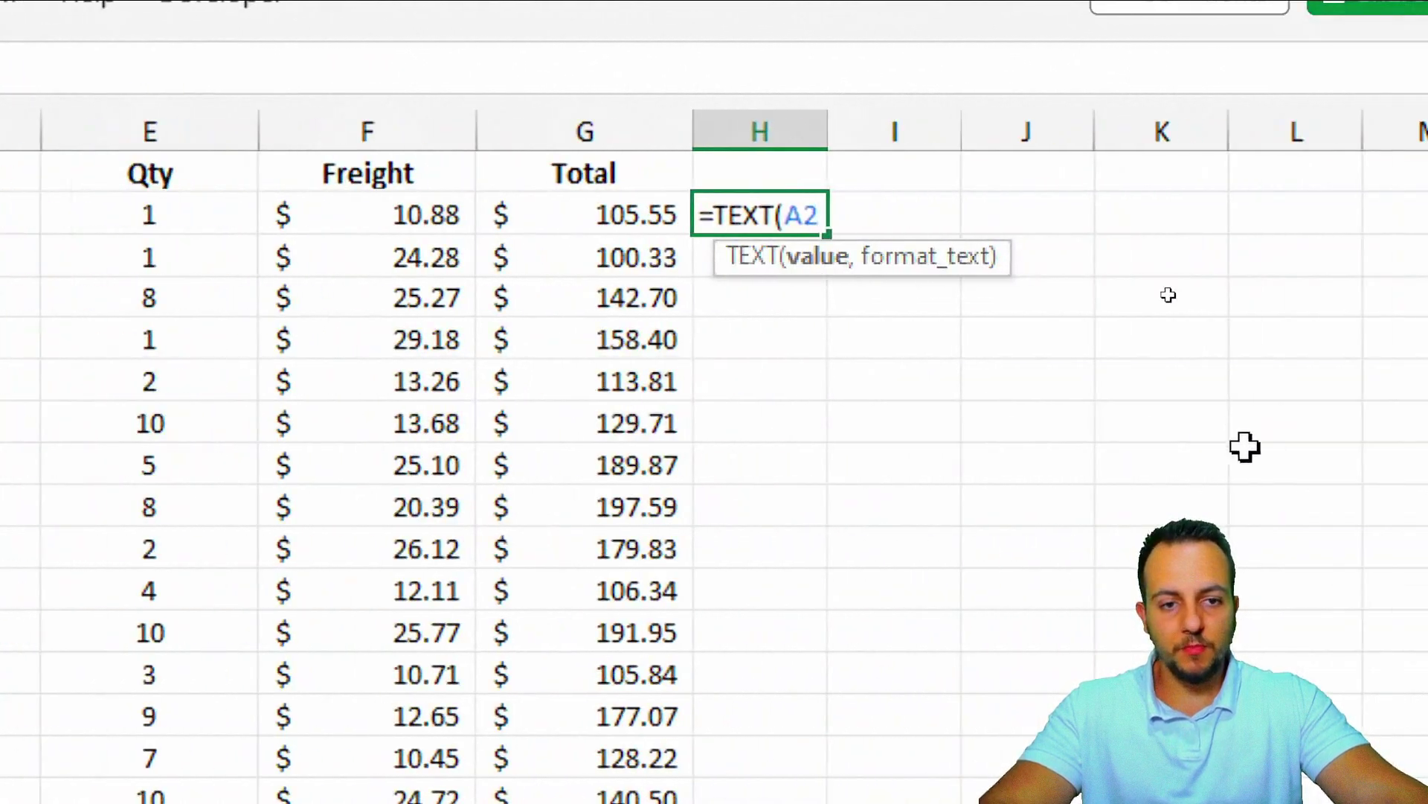
pyautogui.write(',')
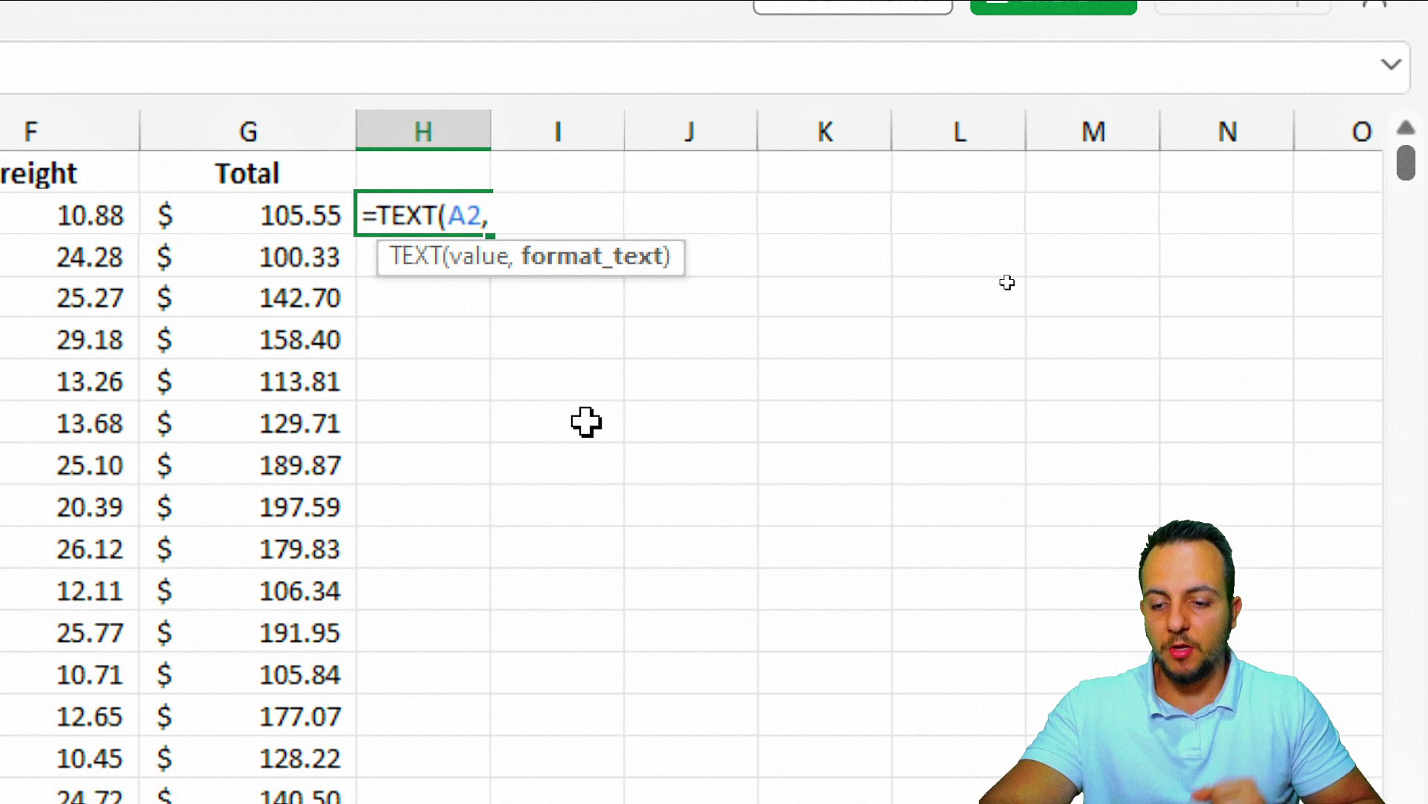
pyautogui.write('"mm')
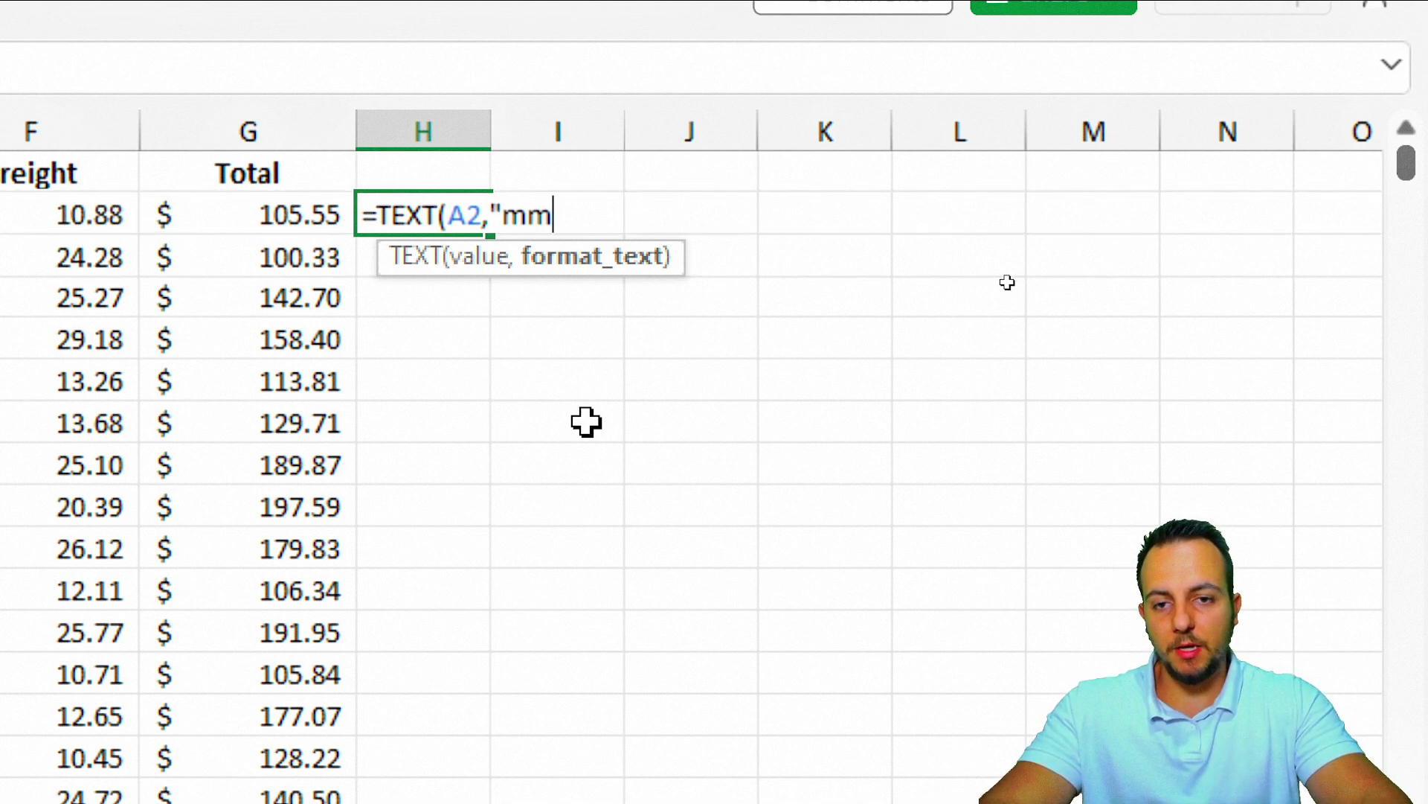
pyautogui.write('m"')
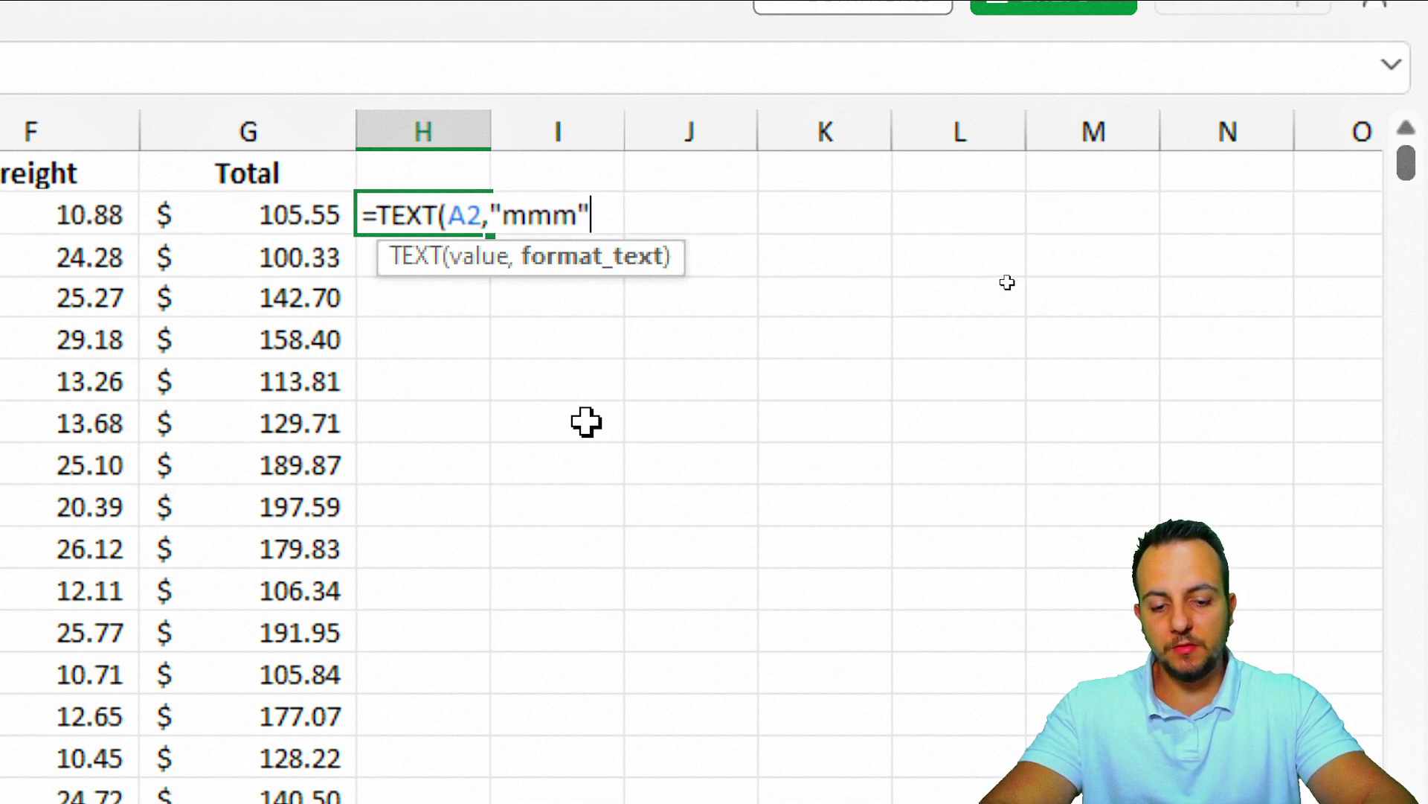
pyautogui.write(')')
pyautogui.press('Return')
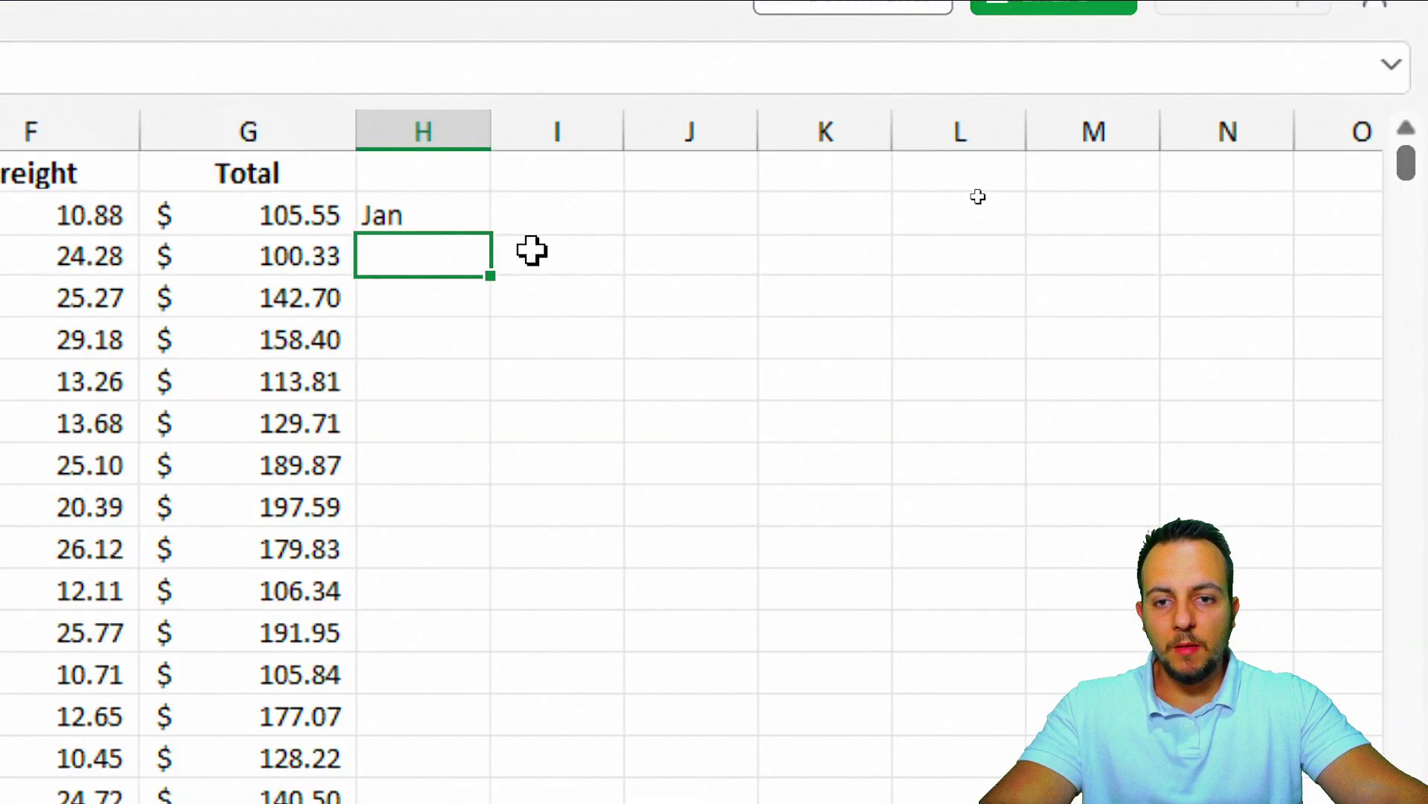
# Enter =TEXT(A2,"yyy") in I2 of the Dataset sheet to extract the year from the date.
pyautogui.click(542, 216)
pyautogui.press('Left')
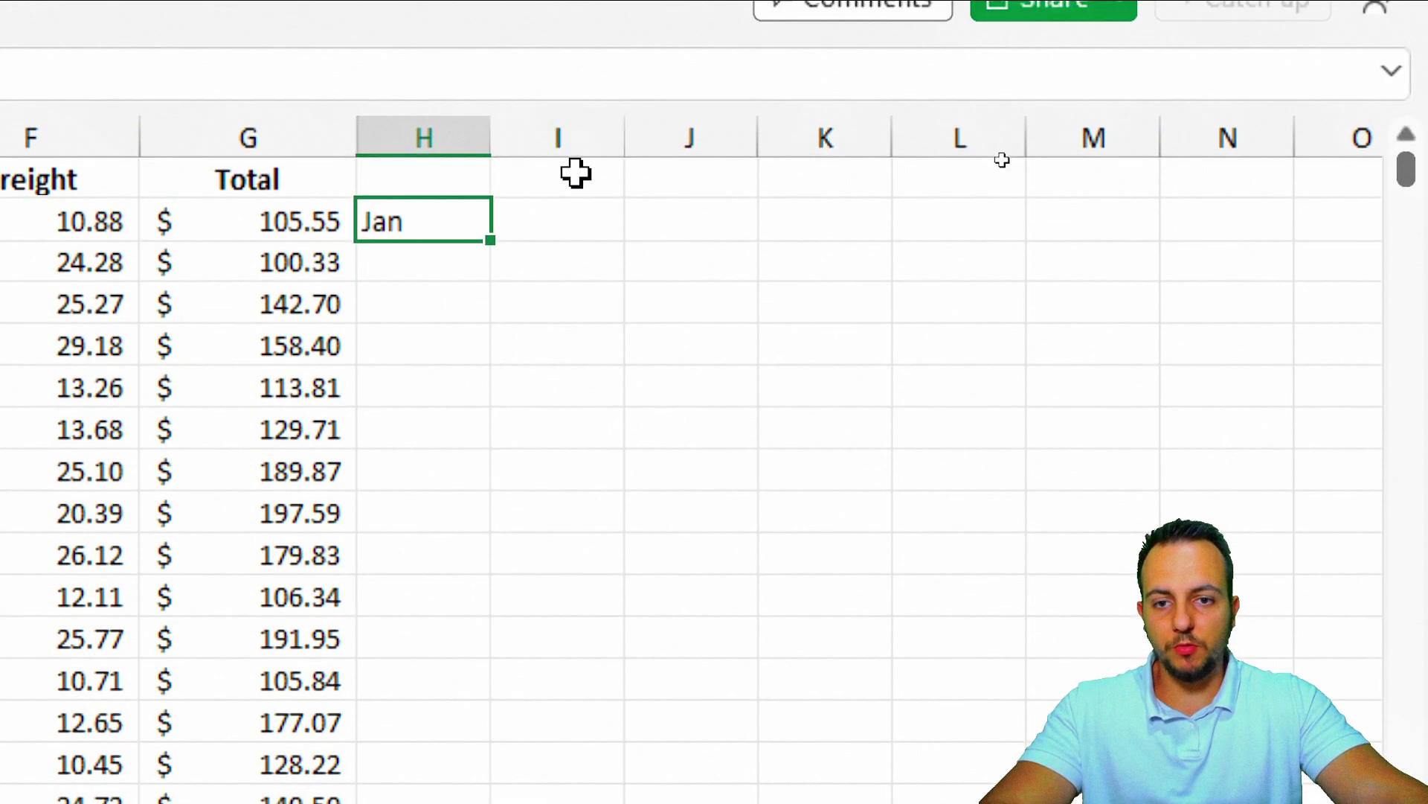
pyautogui.click(570, 216)
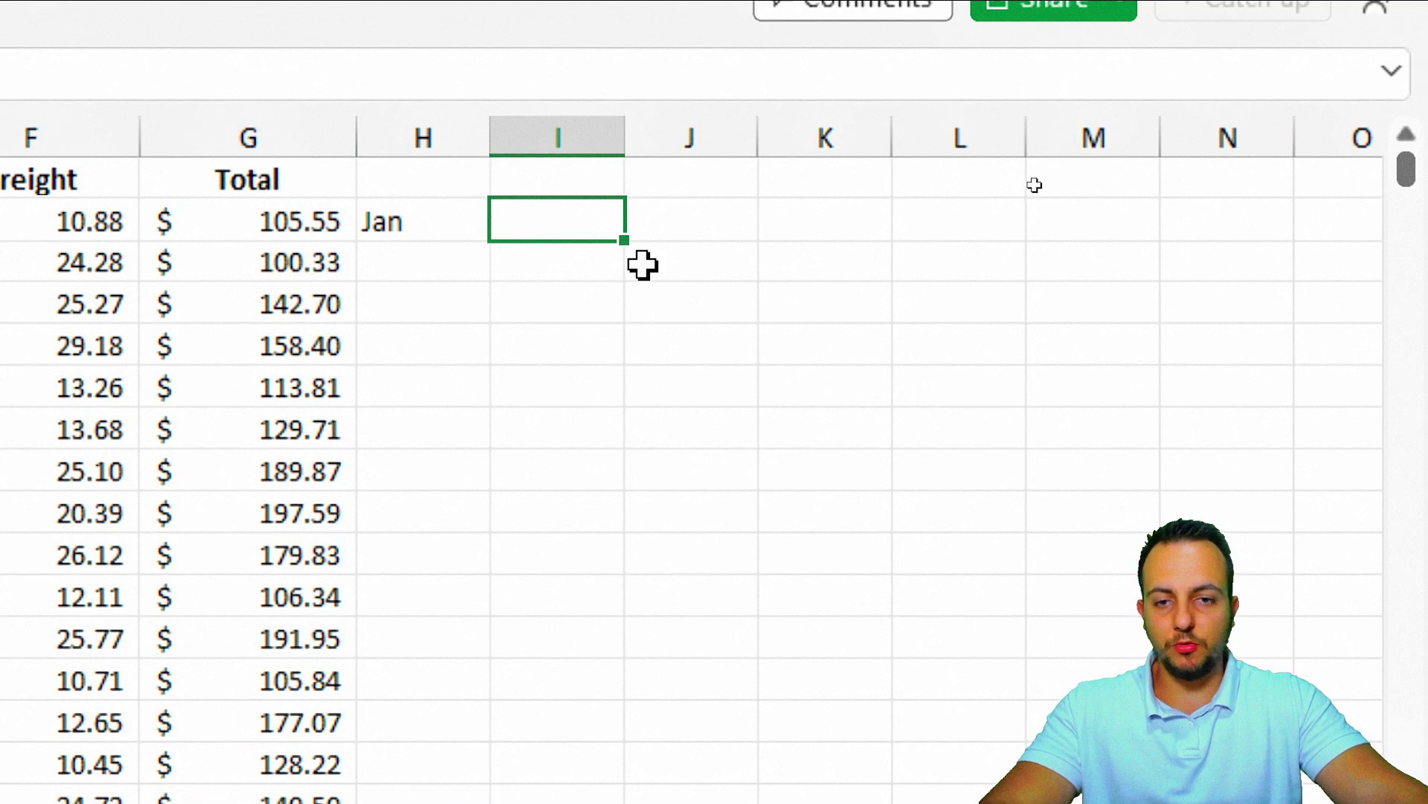
pyautogui.write('=text')
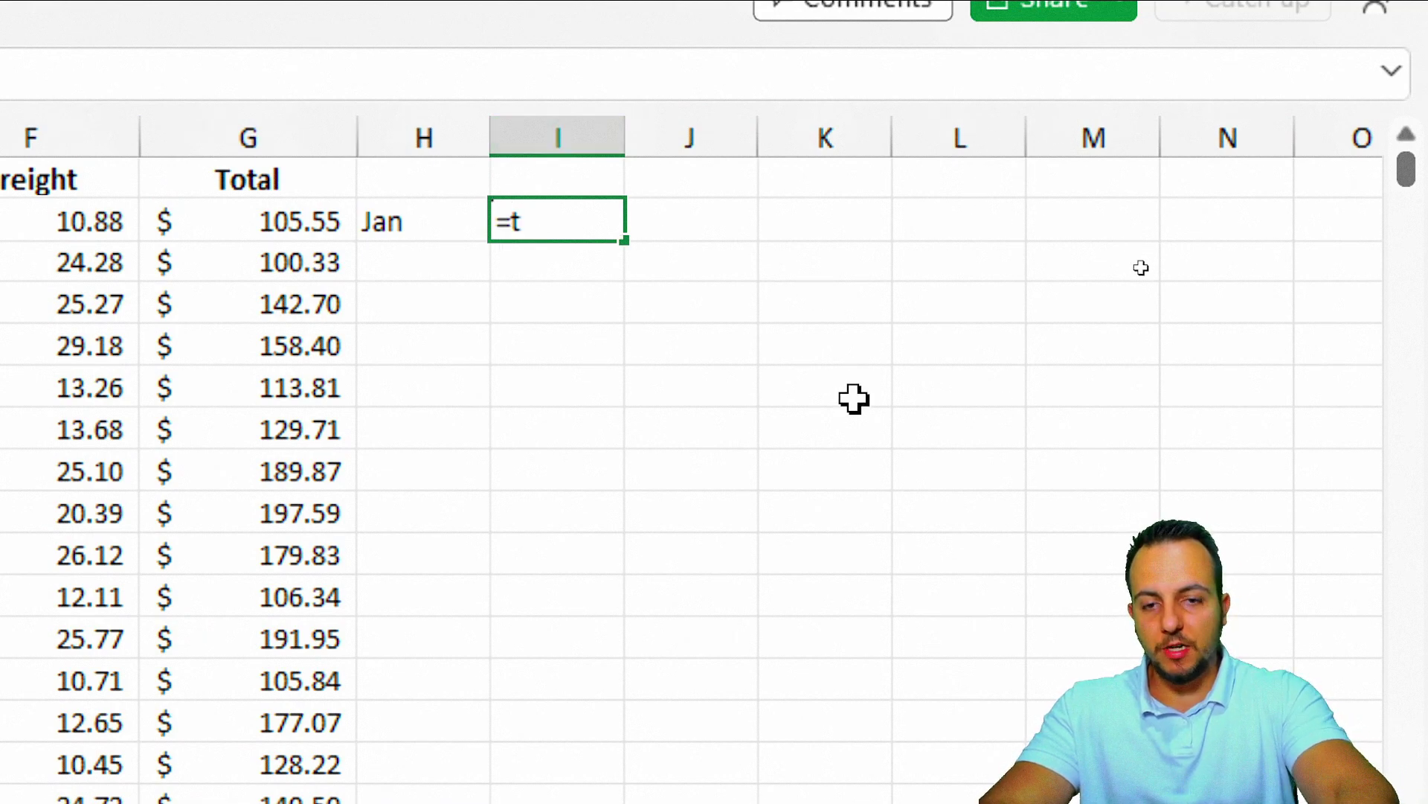
pyautogui.doubleClick(624, 276)
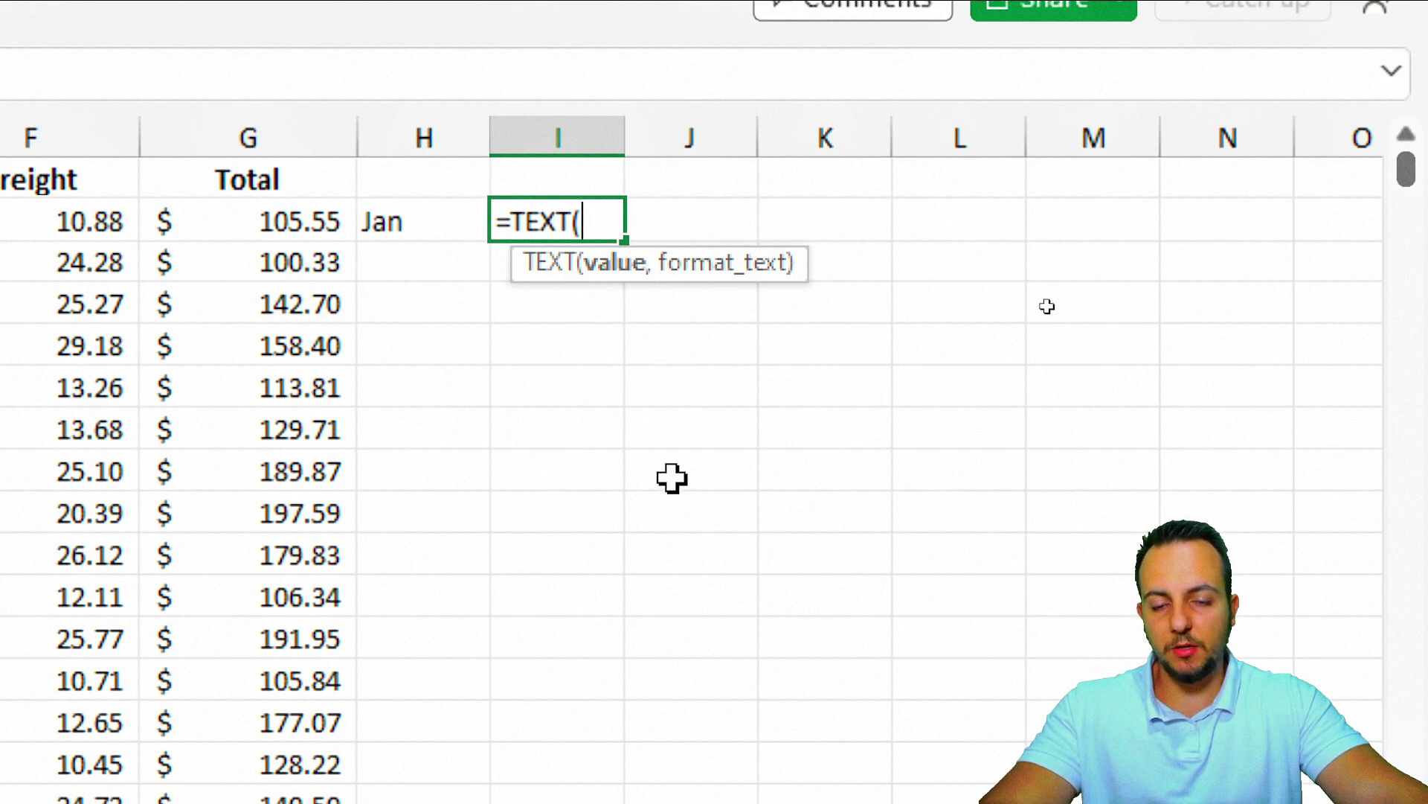
pyautogui.click(159, 221)
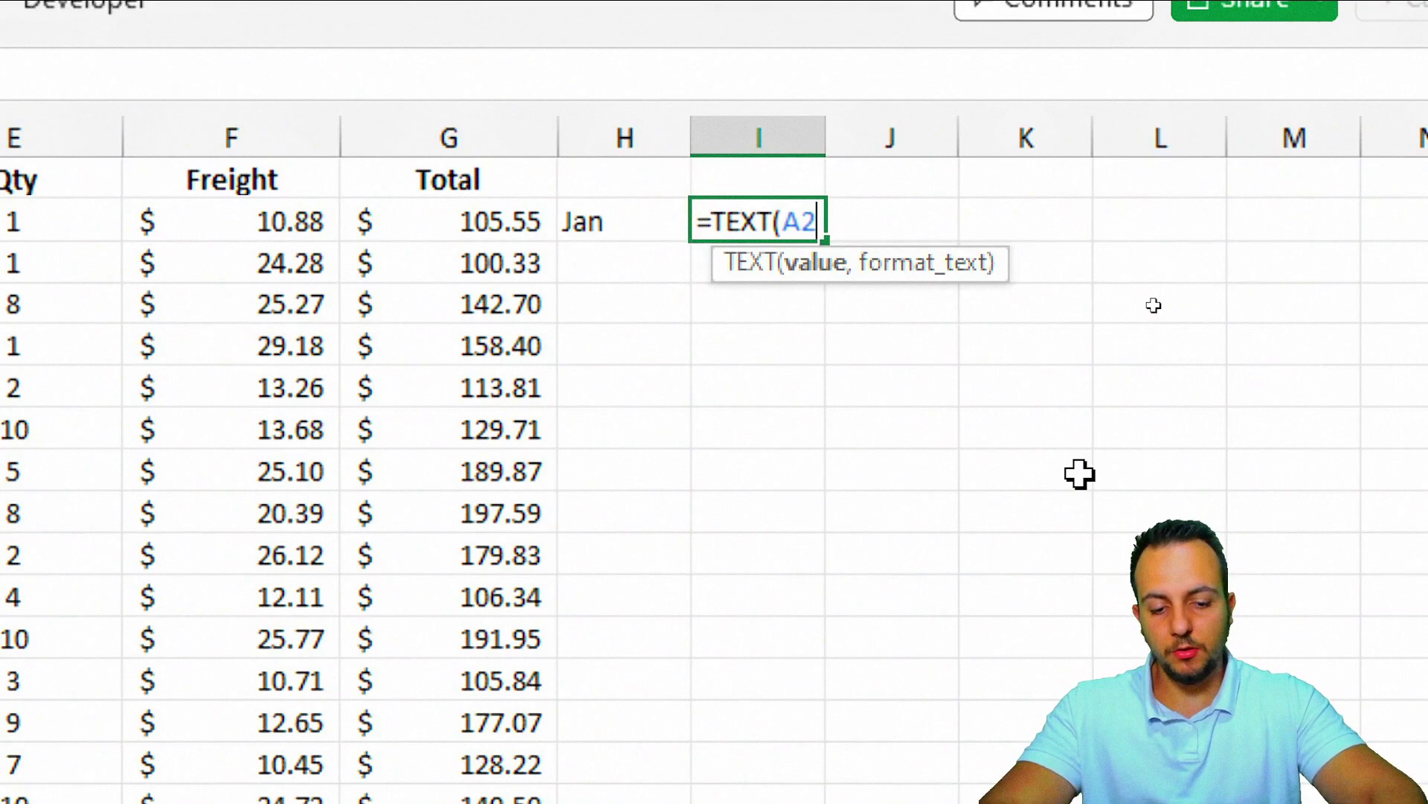
pyautogui.write(',')
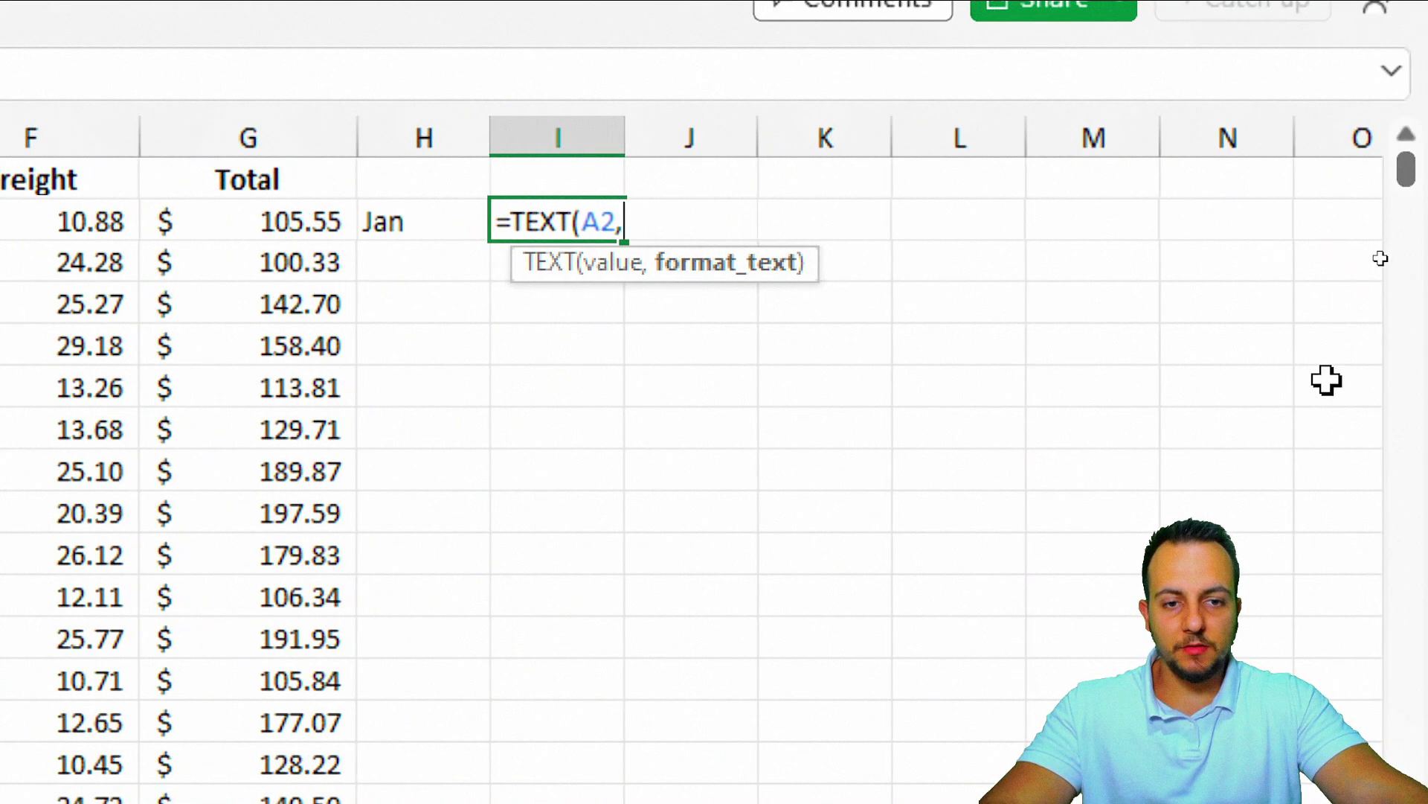
pyautogui.write('"')
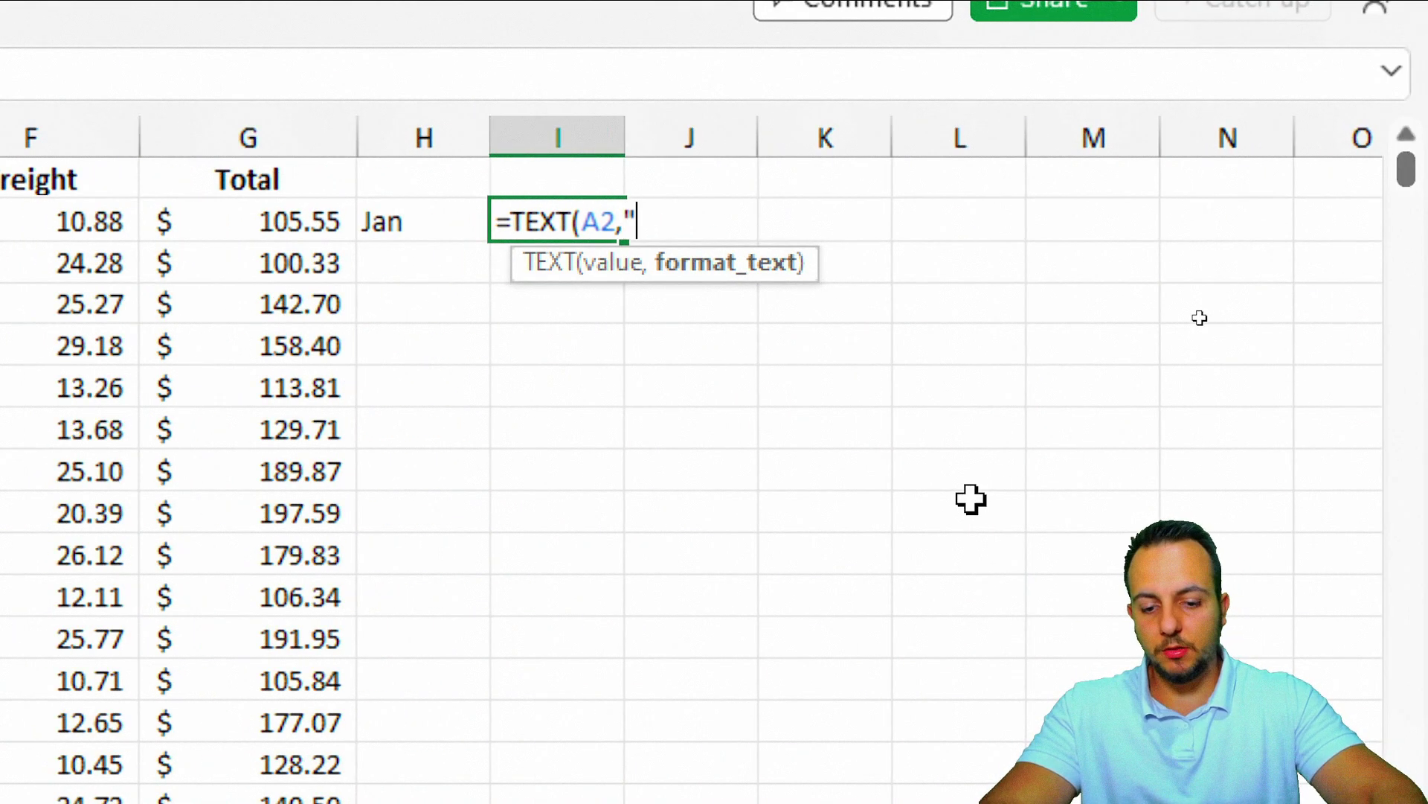
pyautogui.write('yyy"')
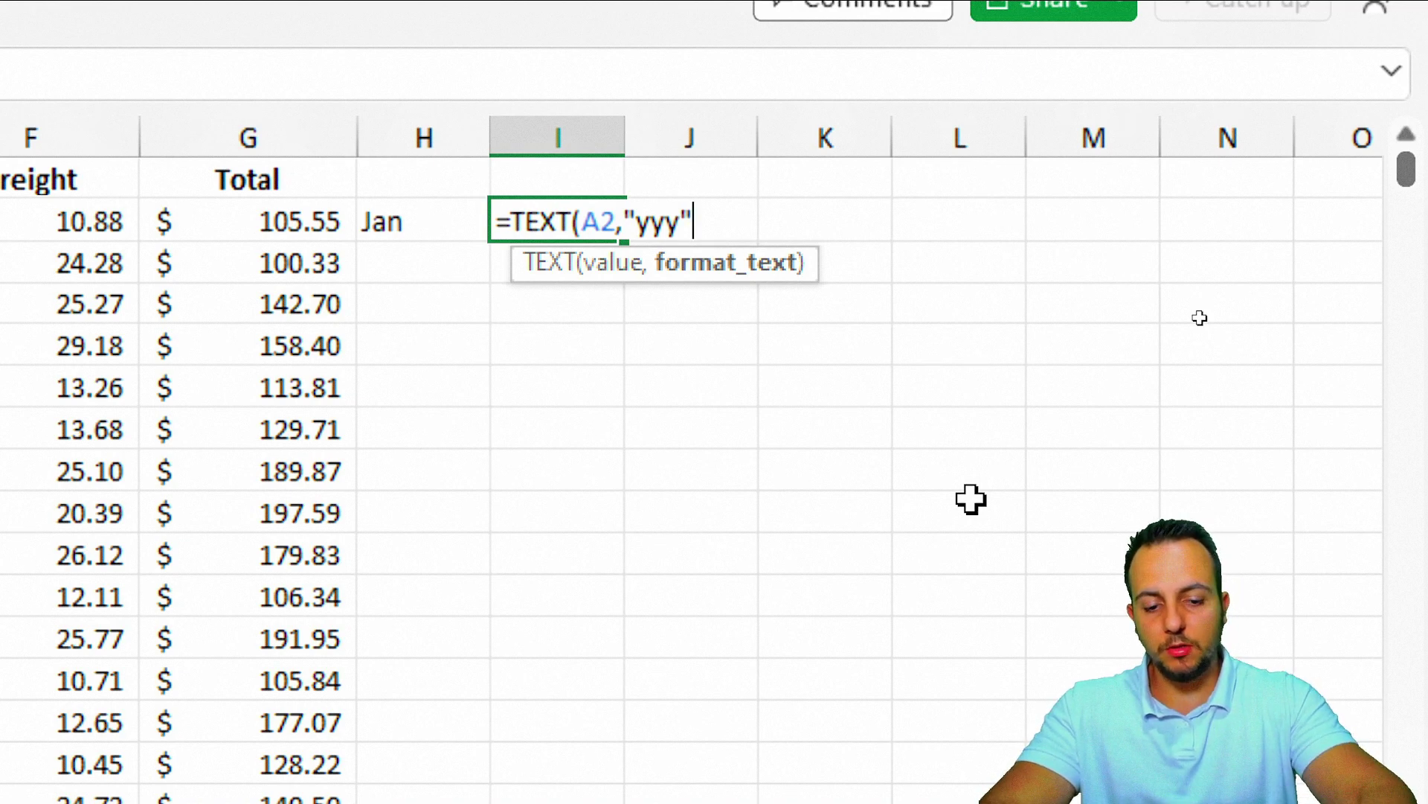
pyautogui.write(')')
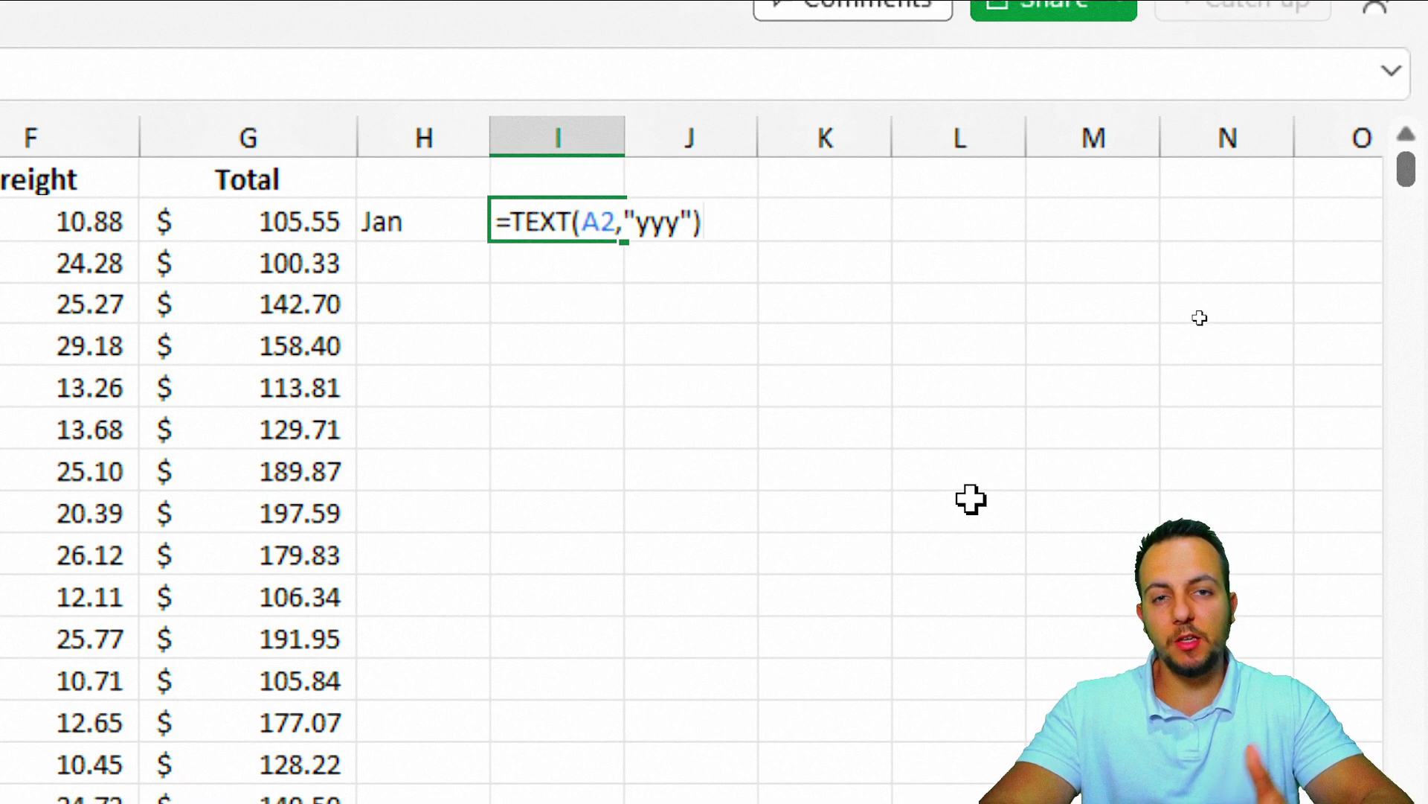
pyautogui.press('Return')
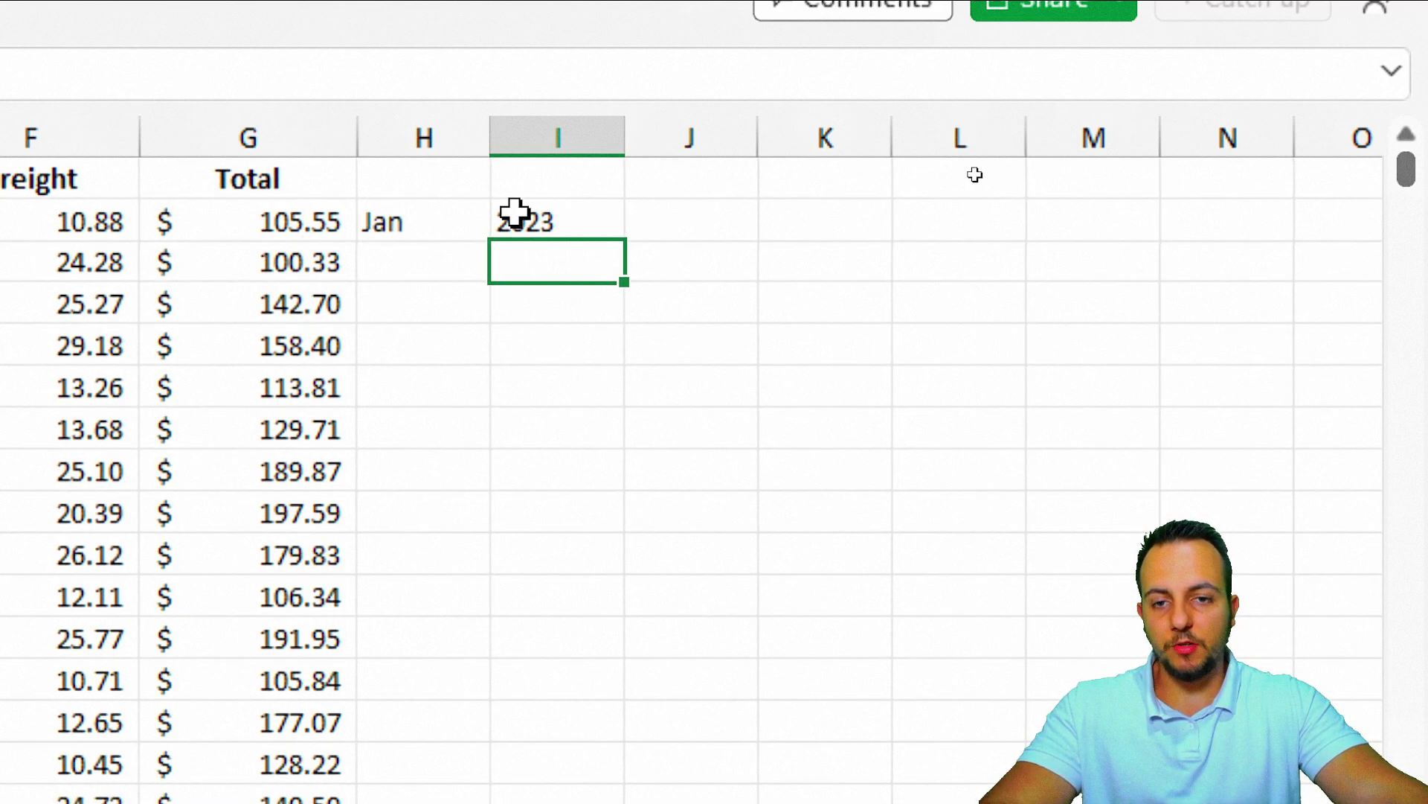
# Fill the month and year formulas in H2:I2 down all Dataset rows and check the results across both years.
pyautogui.moveTo(412, 224); pyautogui.dragTo(524, 222)
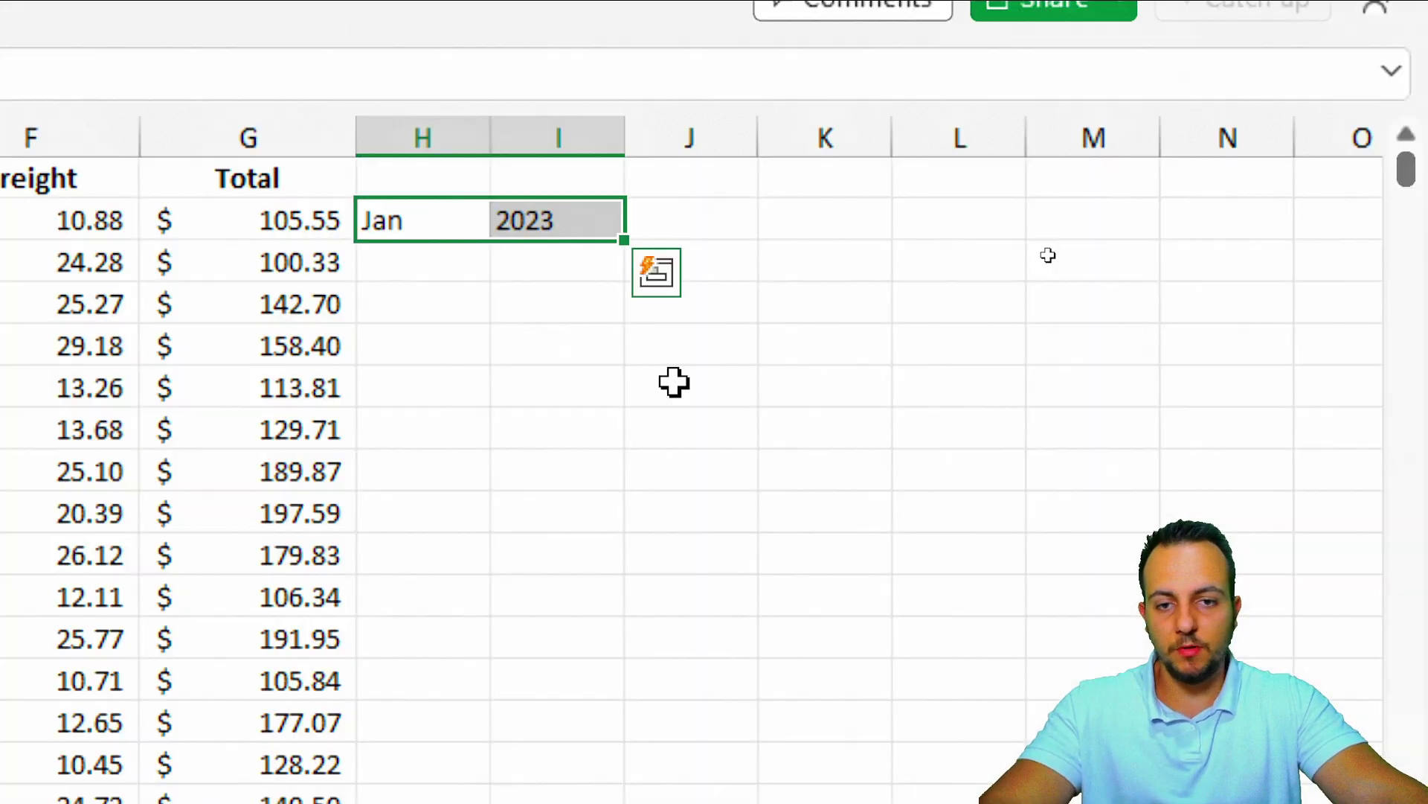
pyautogui.doubleClick(621, 245)
pyautogui.click(448, 232)
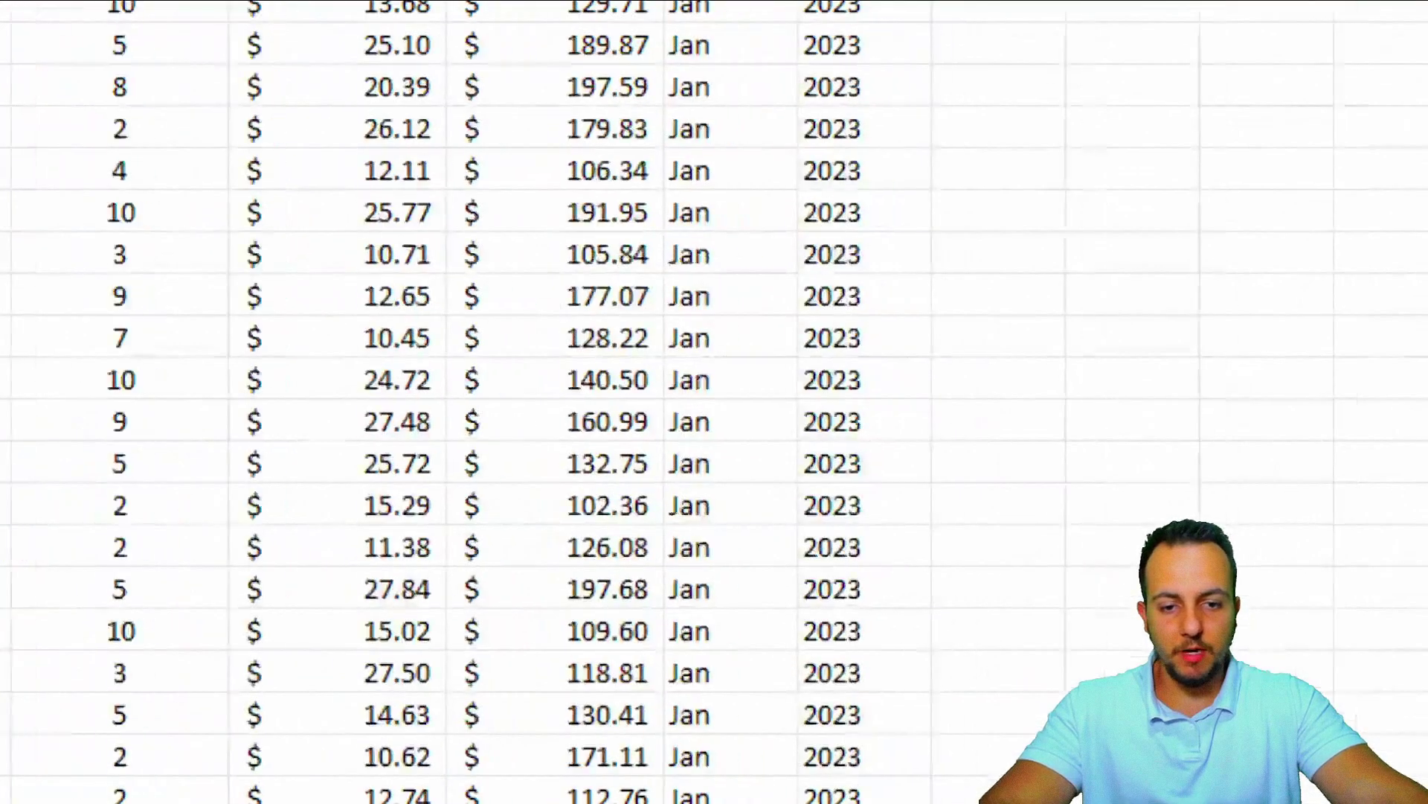
pyautogui.scroll(-20, 1078, 563)
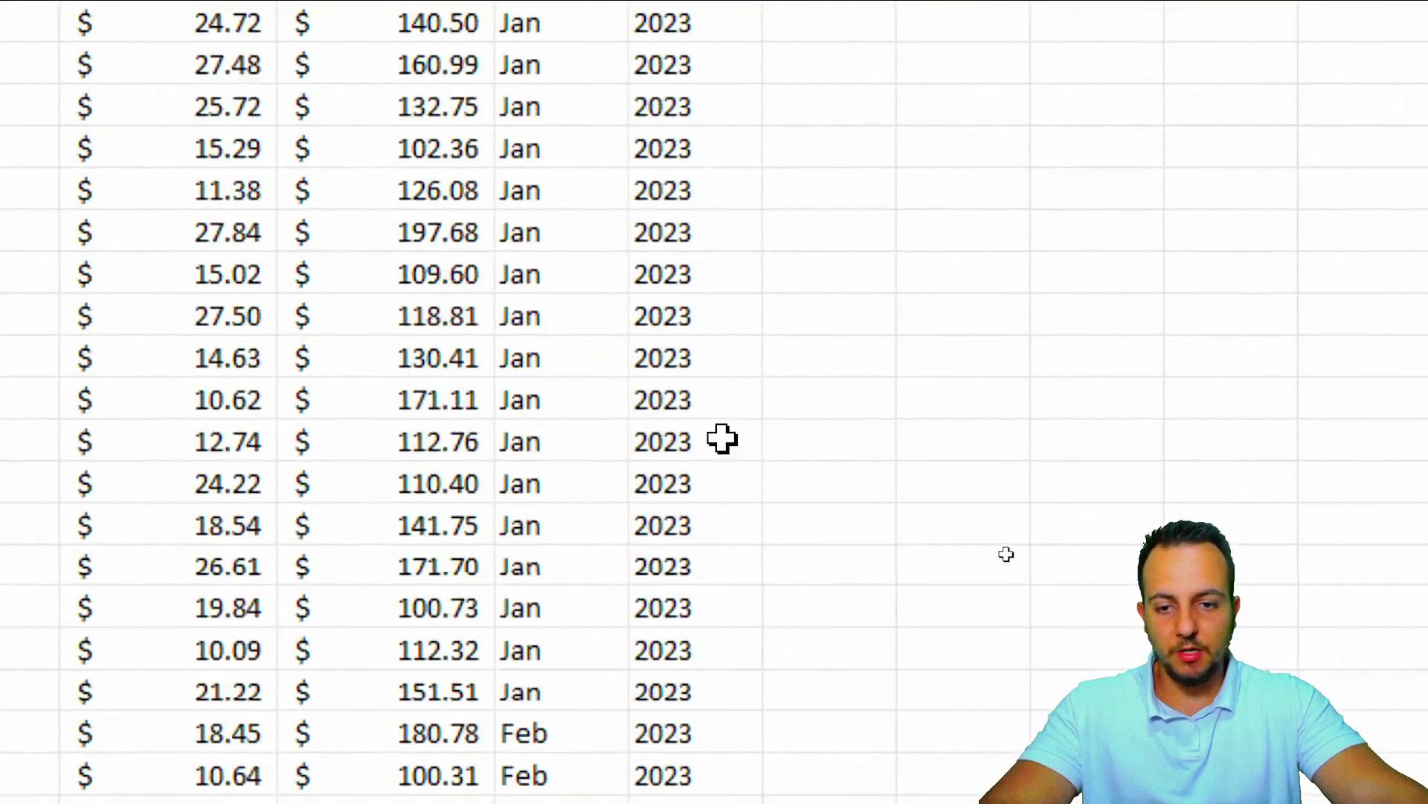
pyautogui.scroll(-20, 832, 407)
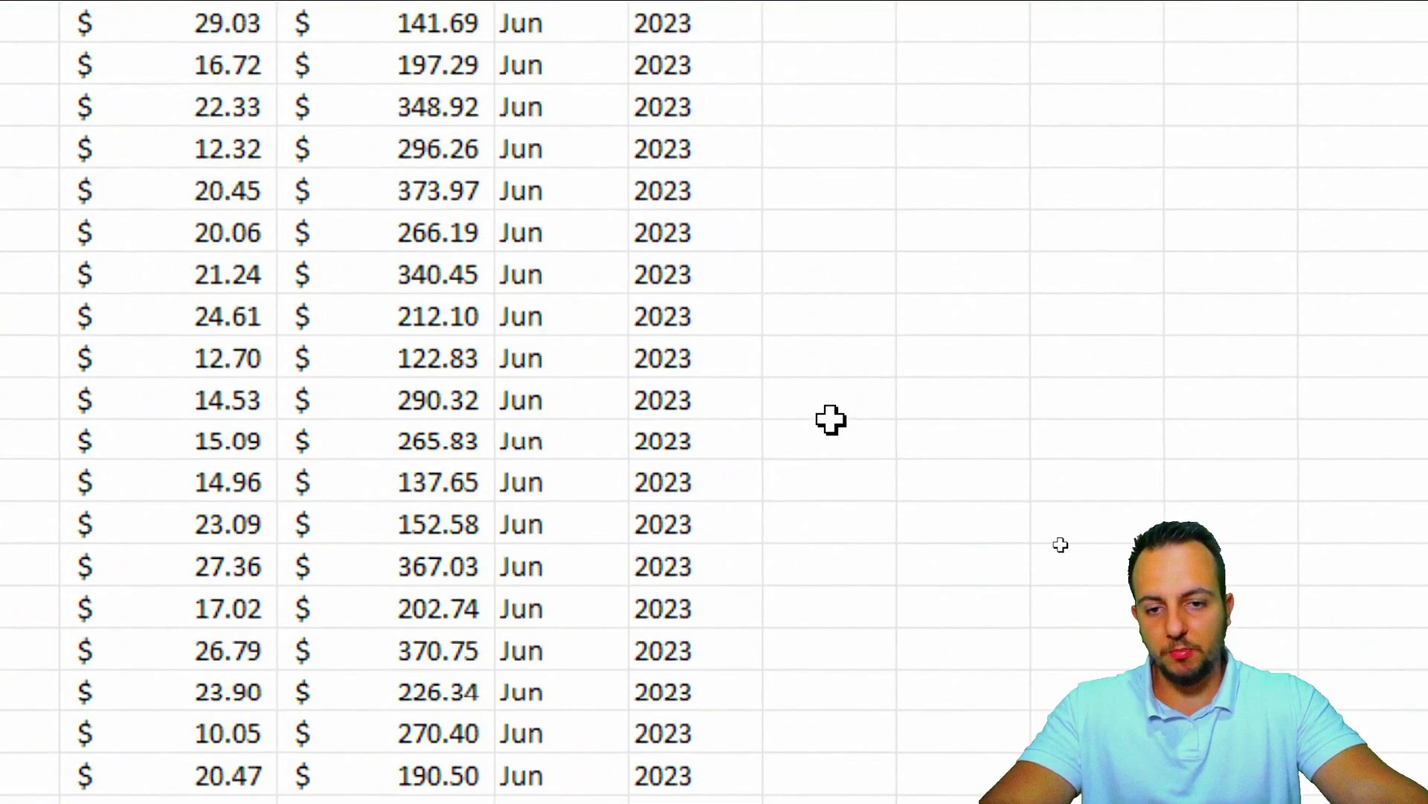
pyautogui.scroll(-20, 785, 446)
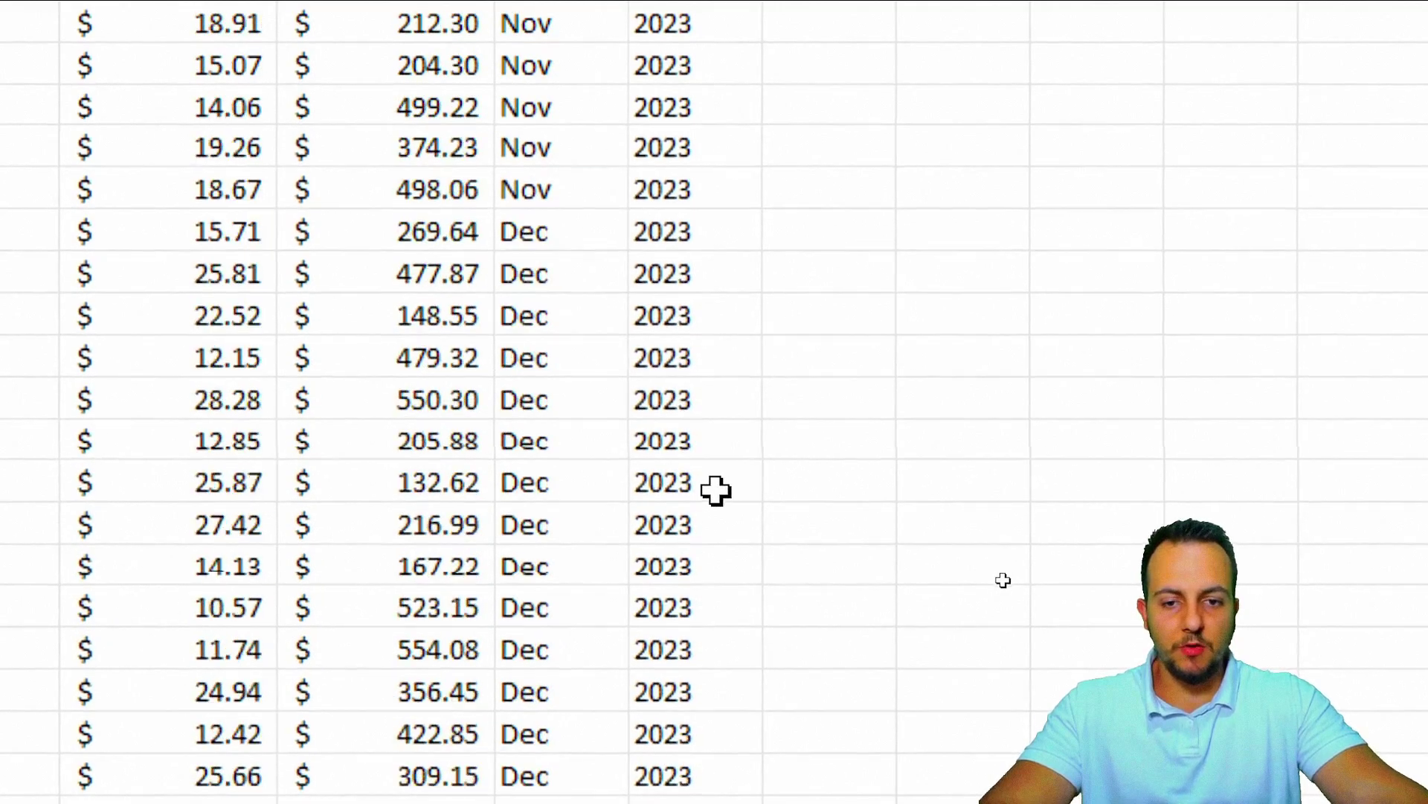
pyautogui.scroll(-20, 716, 490)
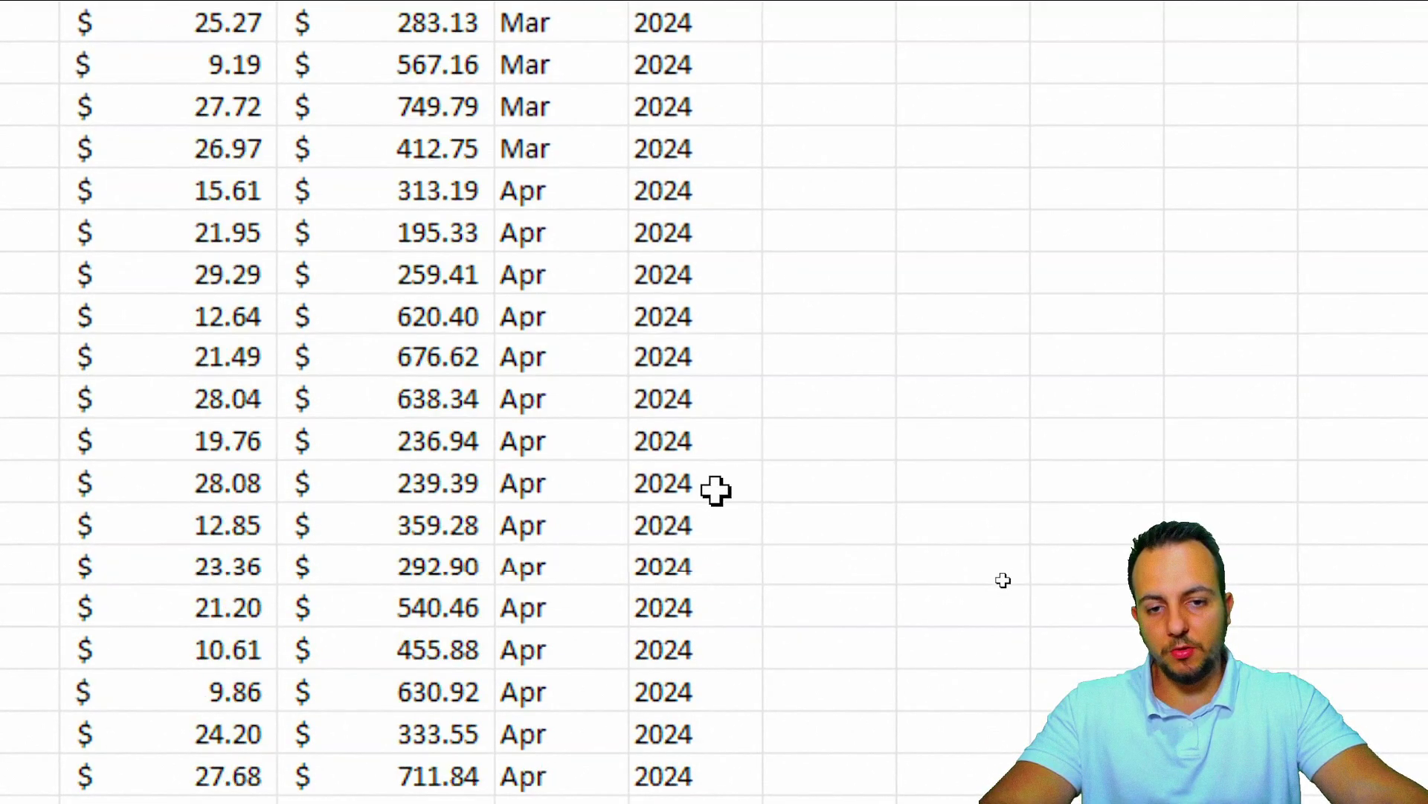
pyautogui.scroll(20, 1004, 579)
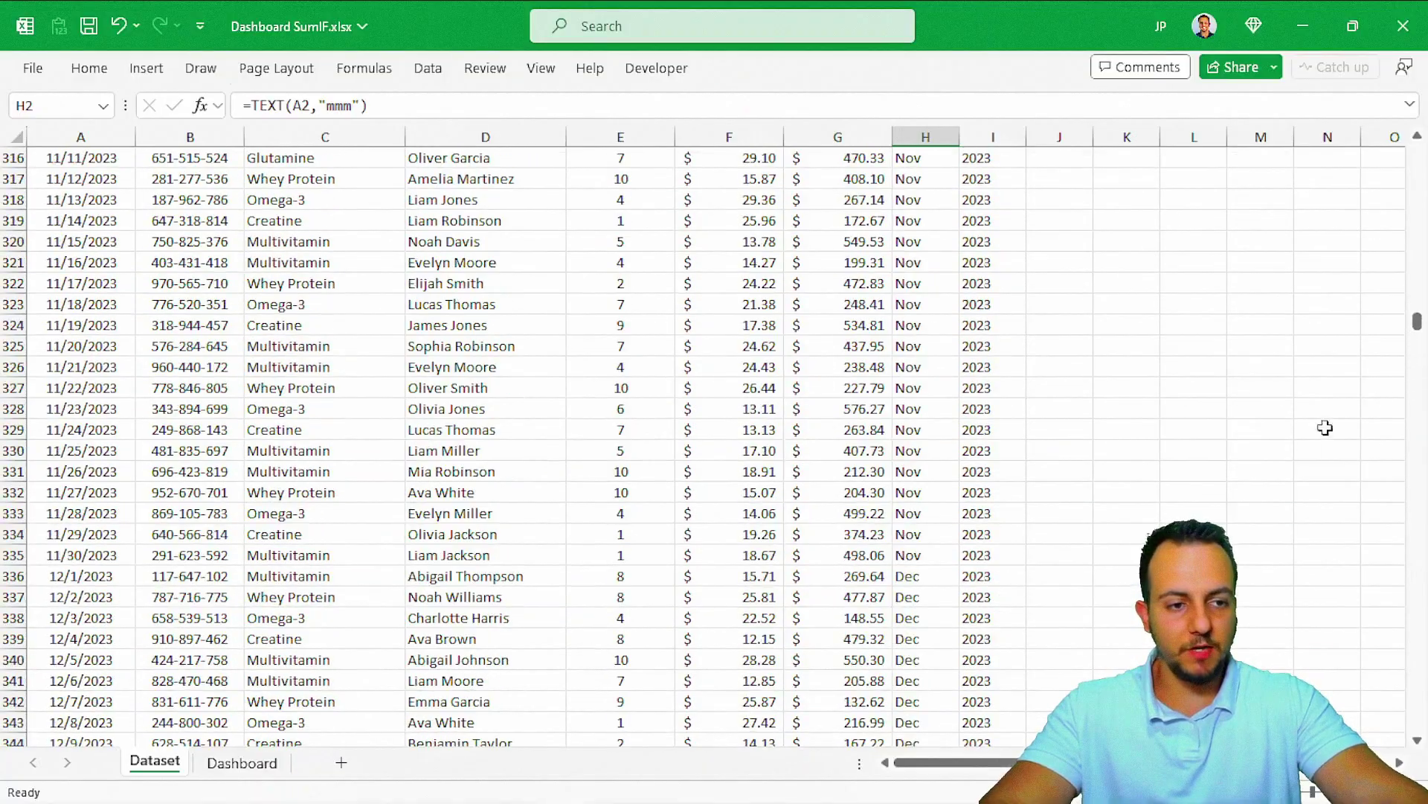
pyautogui.scroll(20, 1149, 392)
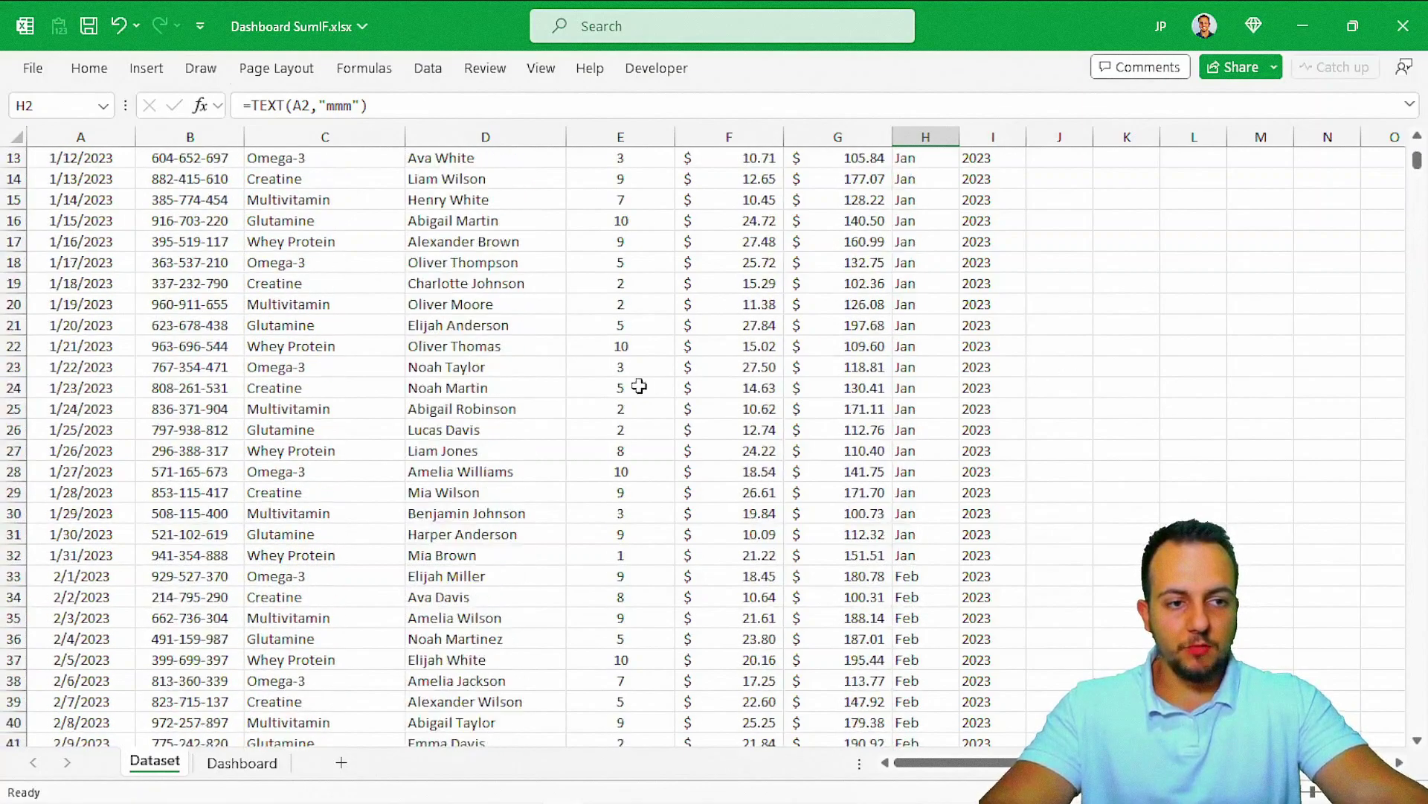
# Start a SUMIFS formula in C4 of the Dashboard sheet with the Dataset Total column, G:G, as the sum range.
pyautogui.click(242, 762)
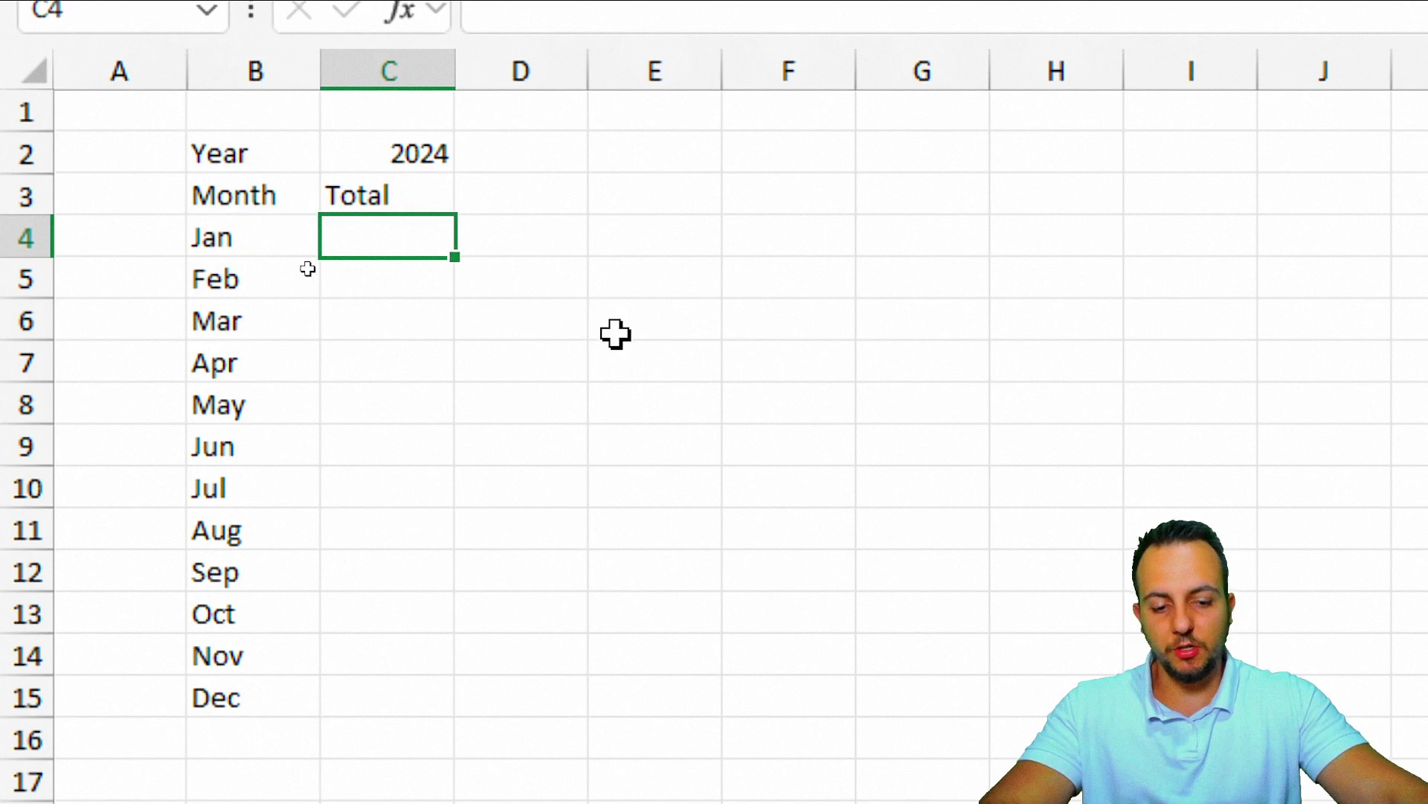
pyautogui.write('=sumifs')
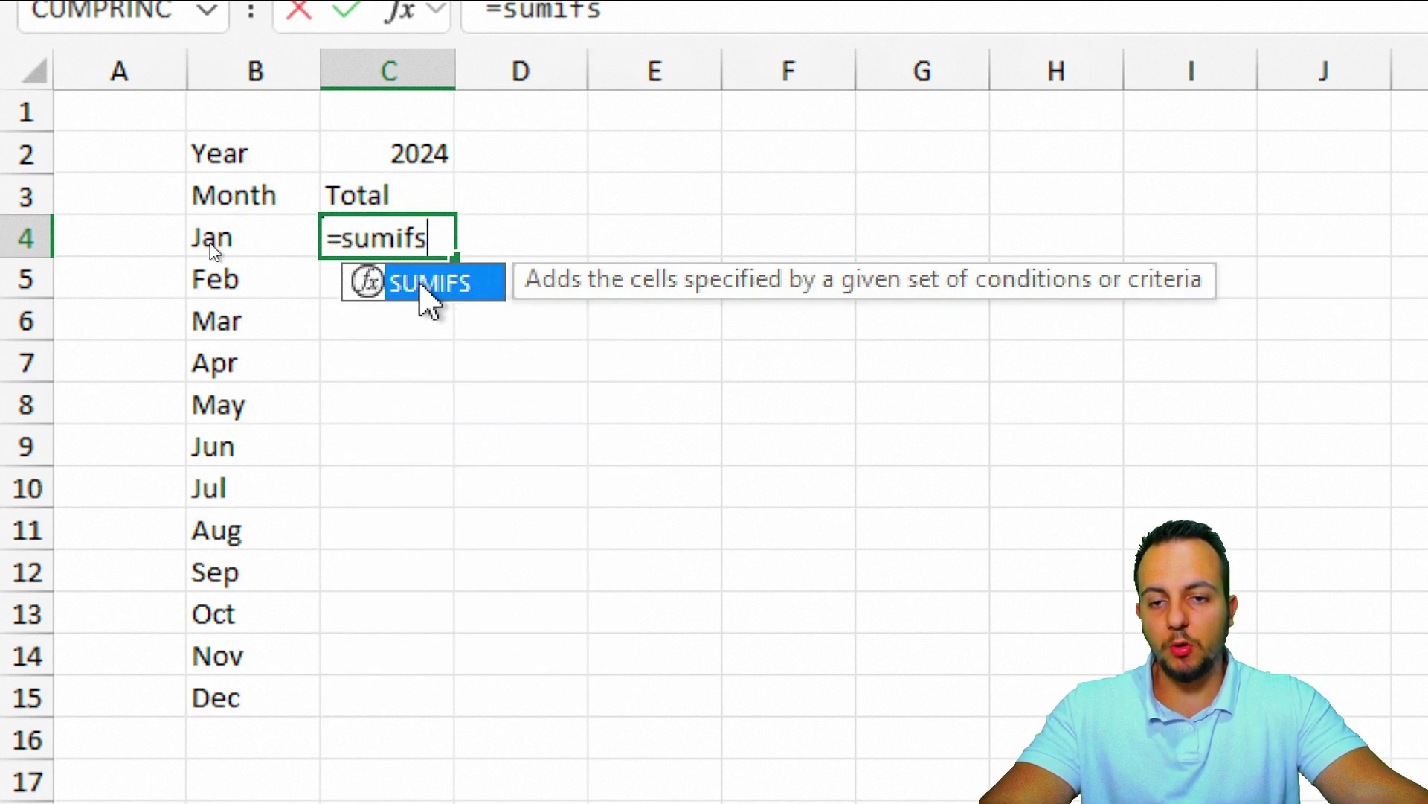
pyautogui.doubleClick(421, 287)
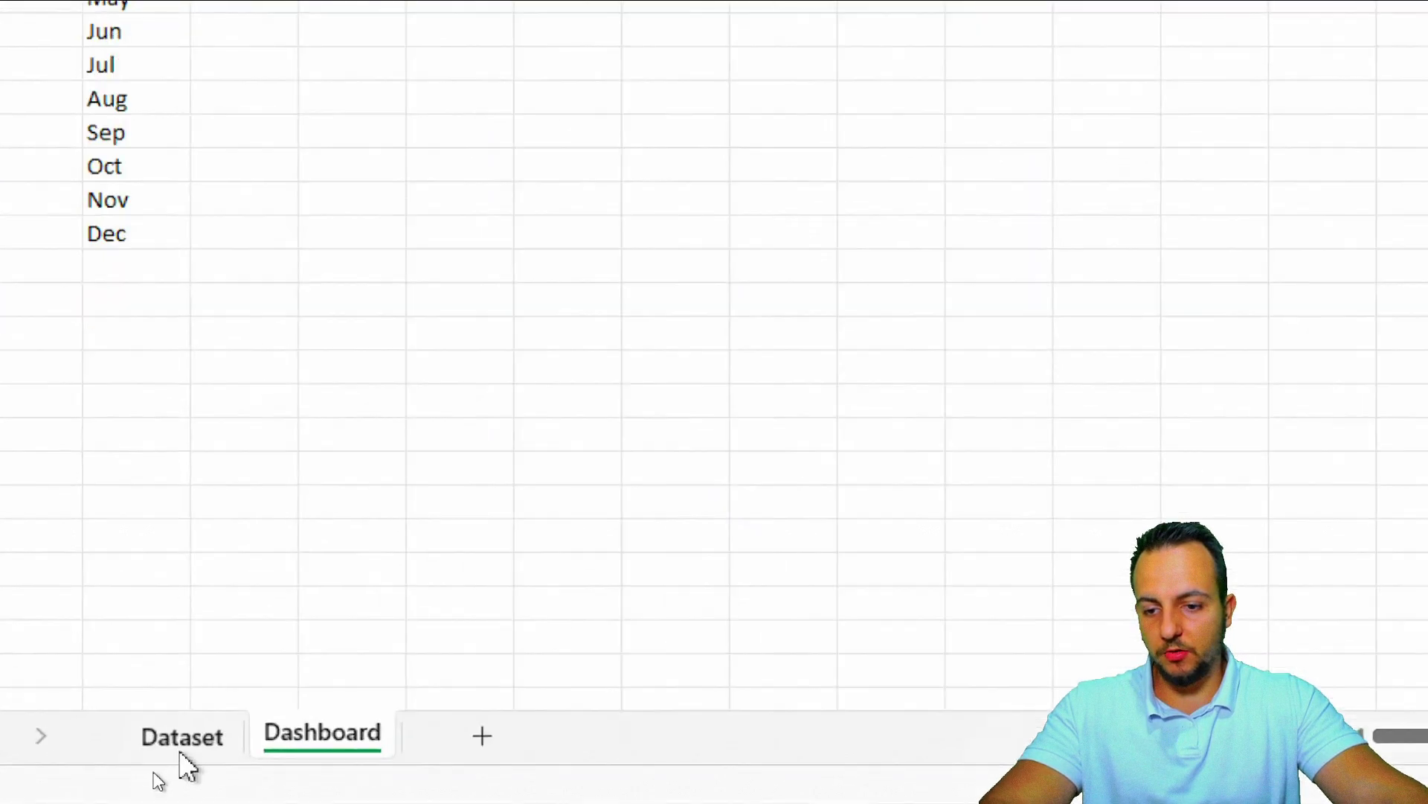
pyautogui.click(154, 759)
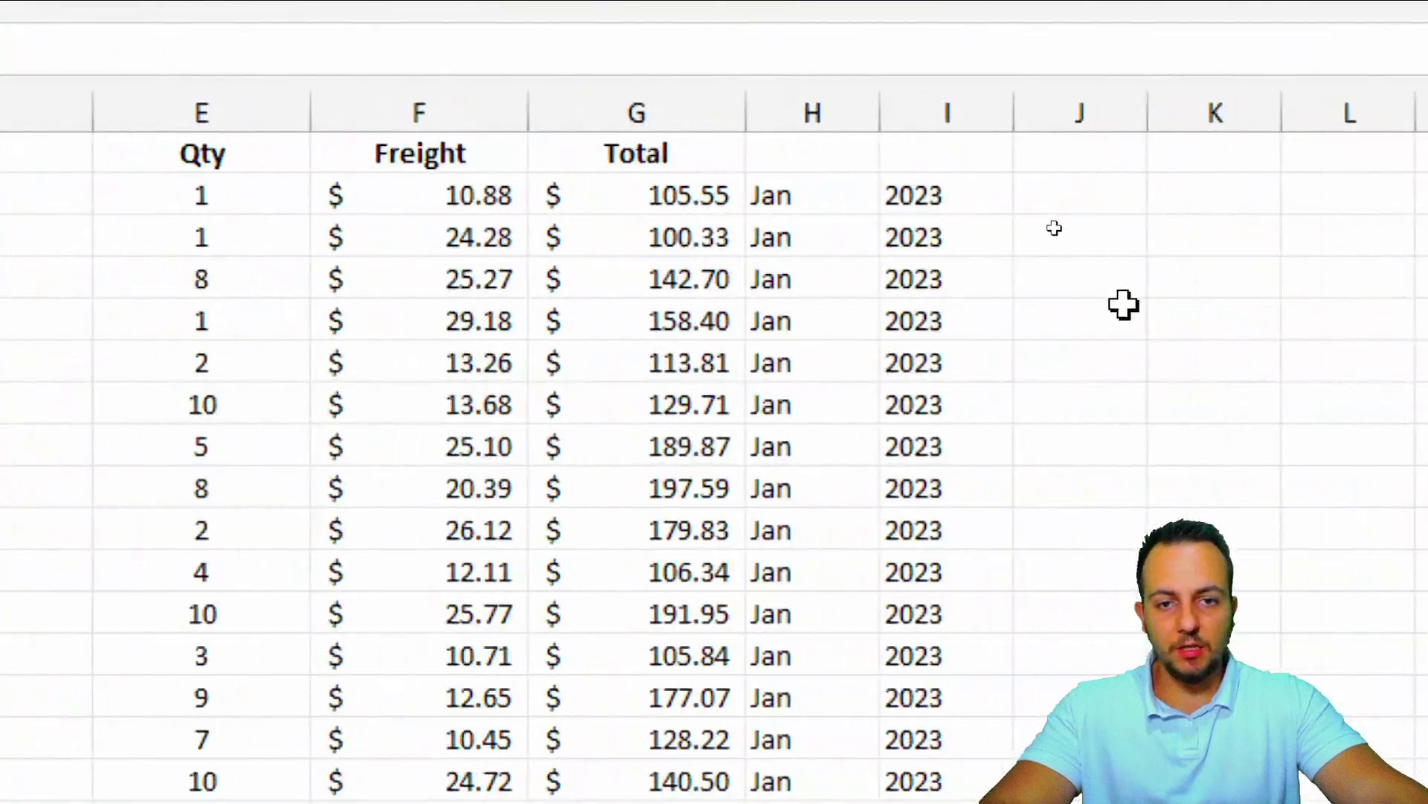
pyautogui.click(856, 133)
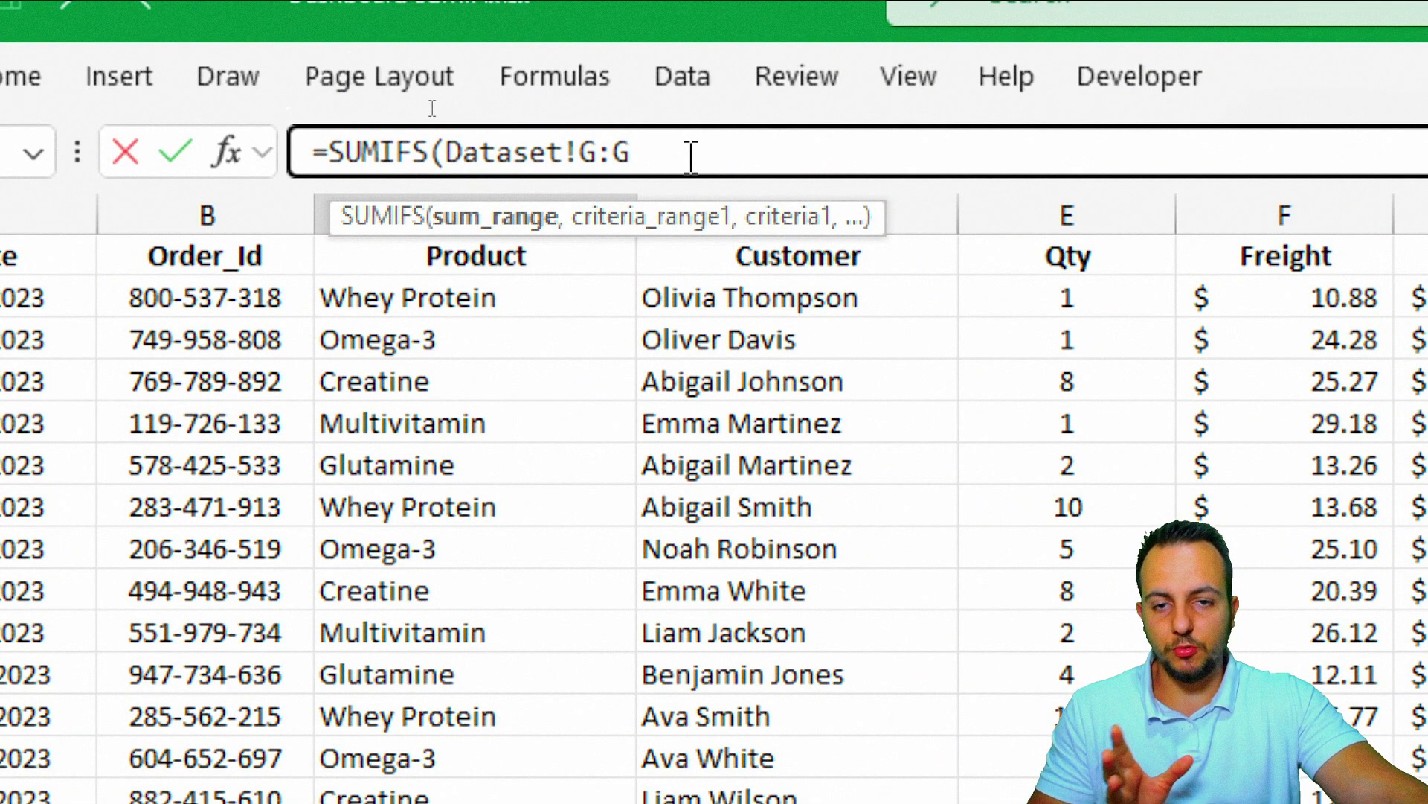
pyautogui.write(',')
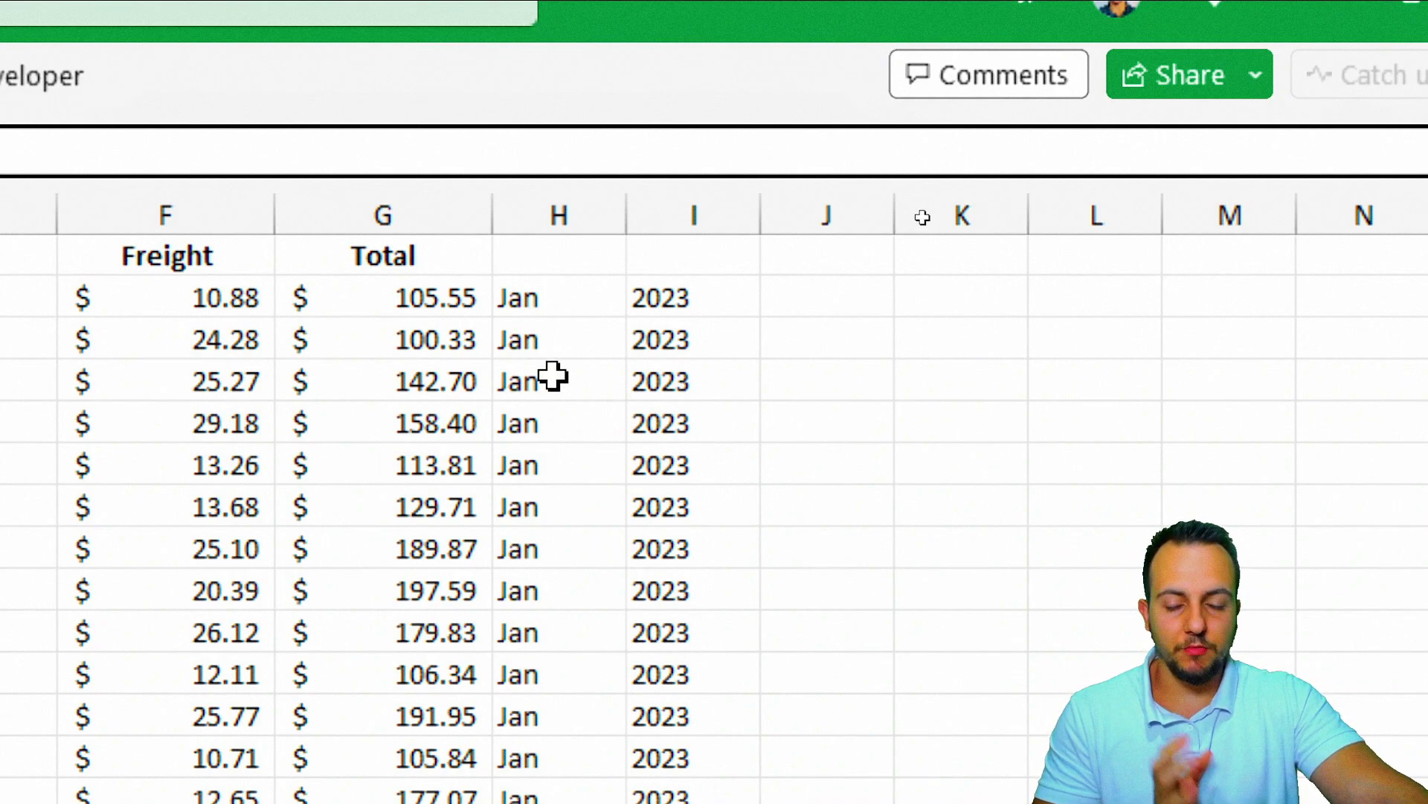
# Add the first SUMIFS condition, matching the month column Dataset!H:H to the month in Dashboard!B4.
pyautogui.click(581, 211)
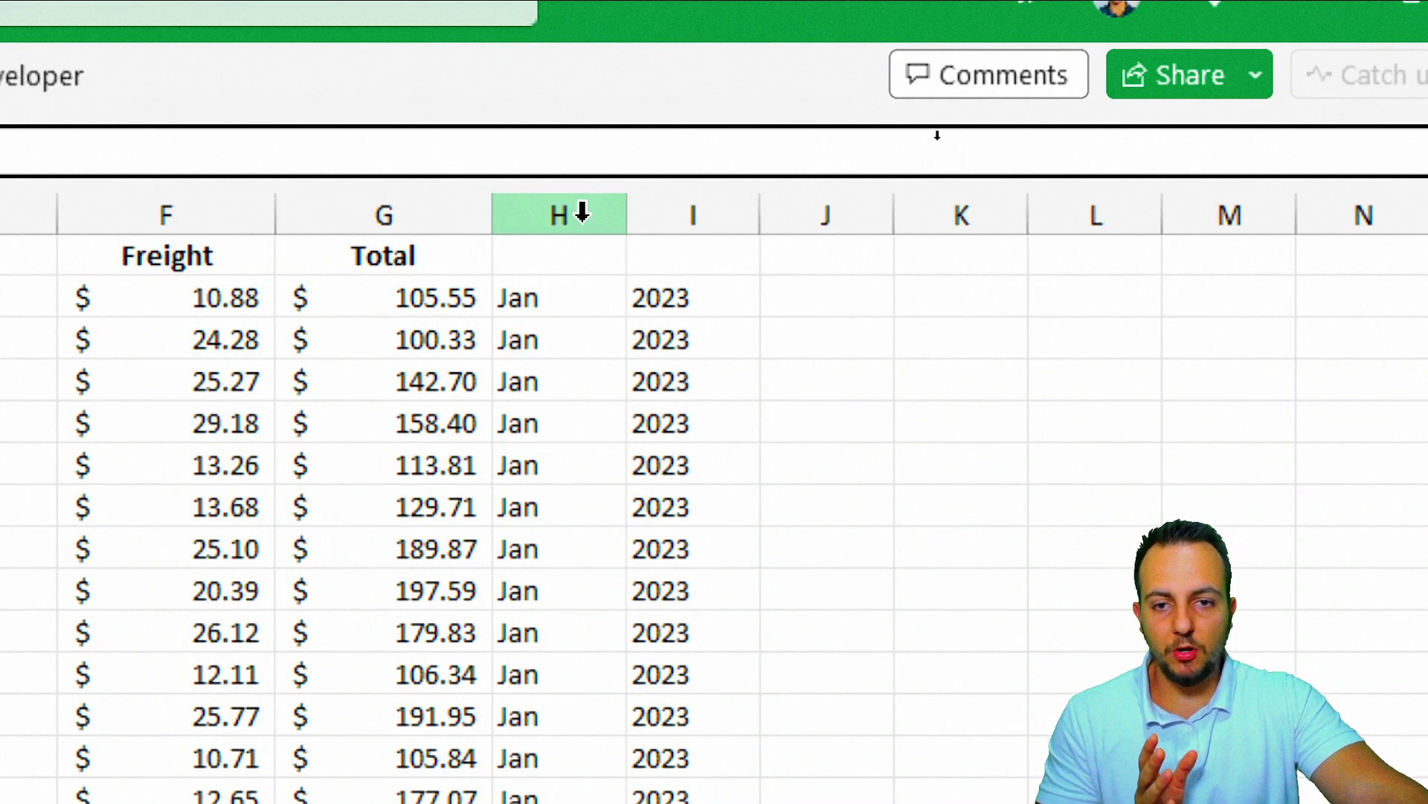
pyautogui.hotkey('ctrl', 'c')
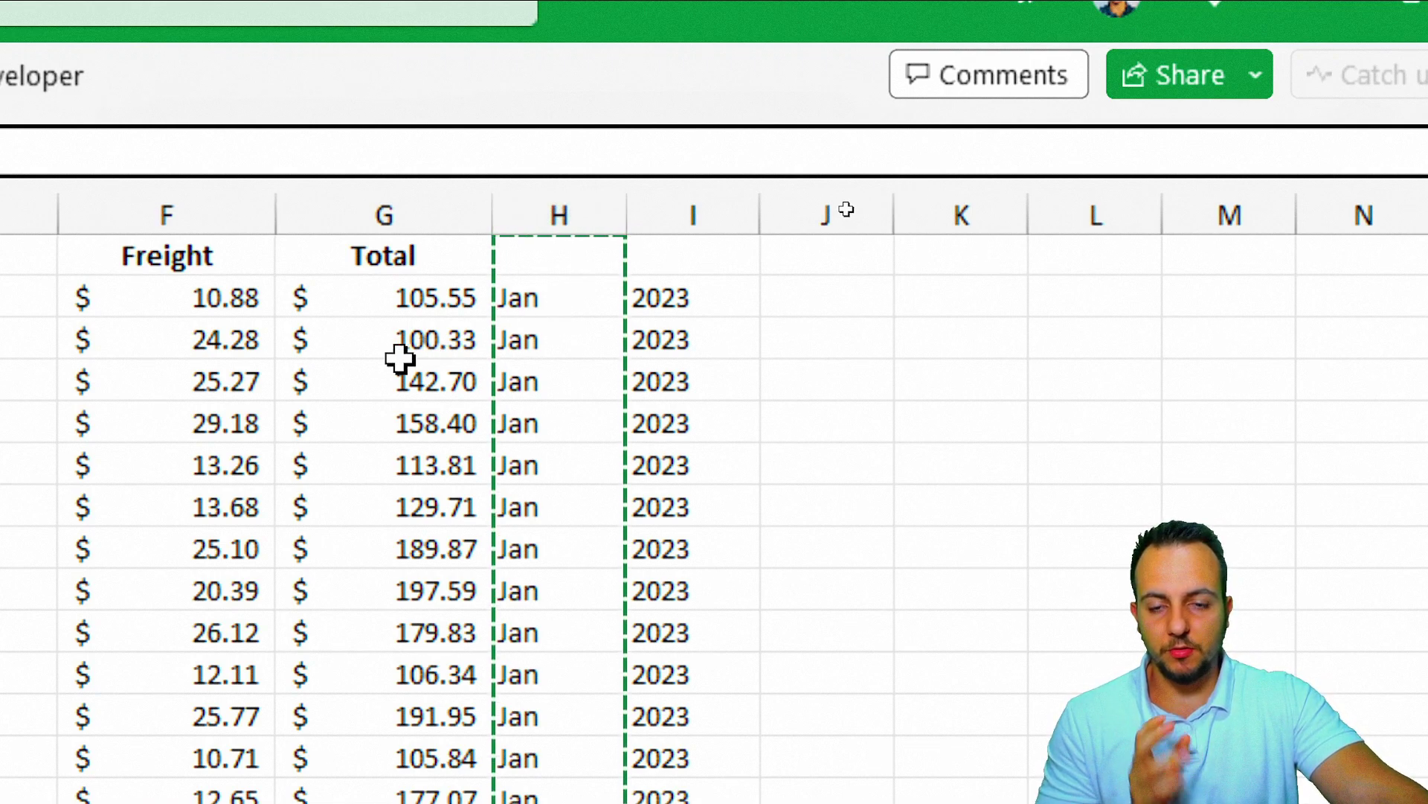
pyautogui.write(',')
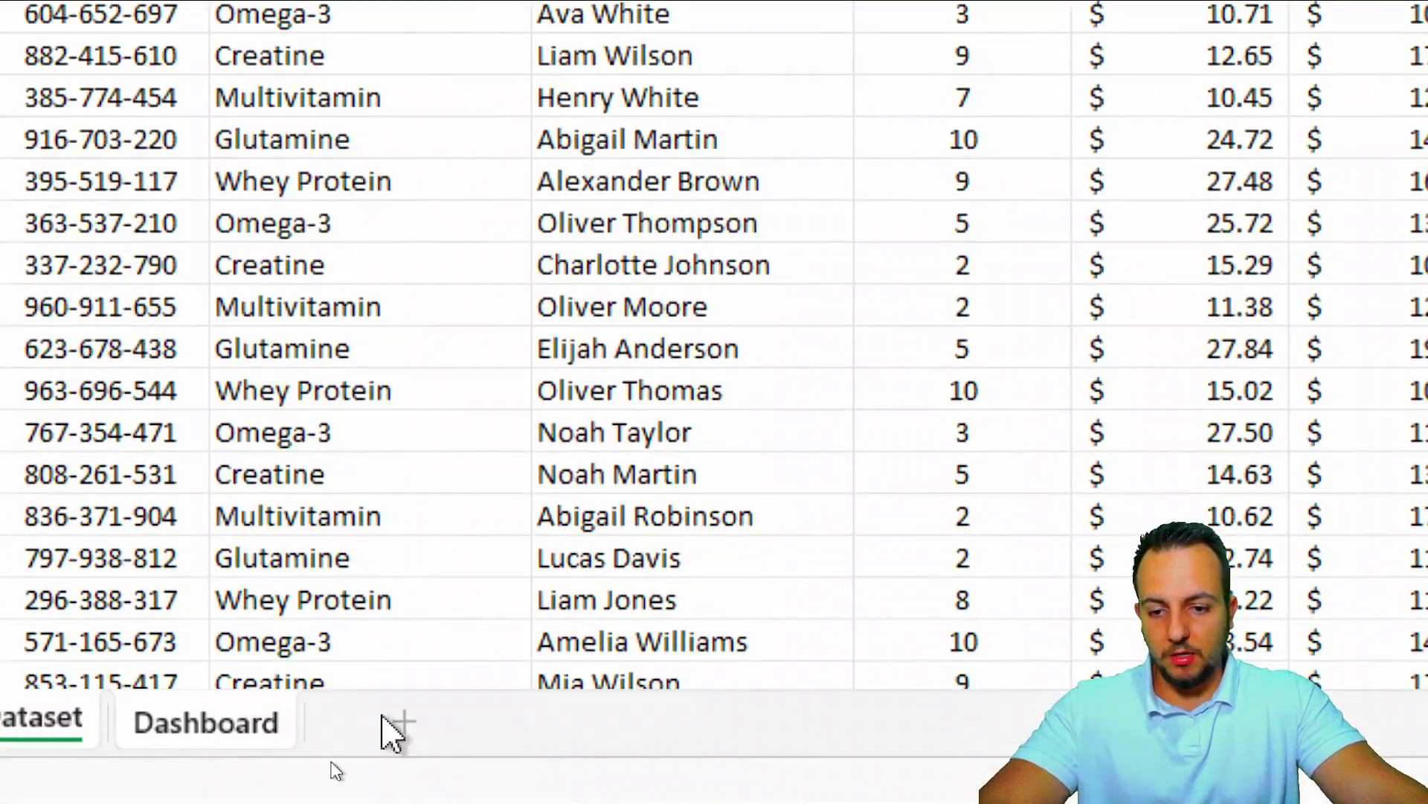
pyautogui.click(204, 738)
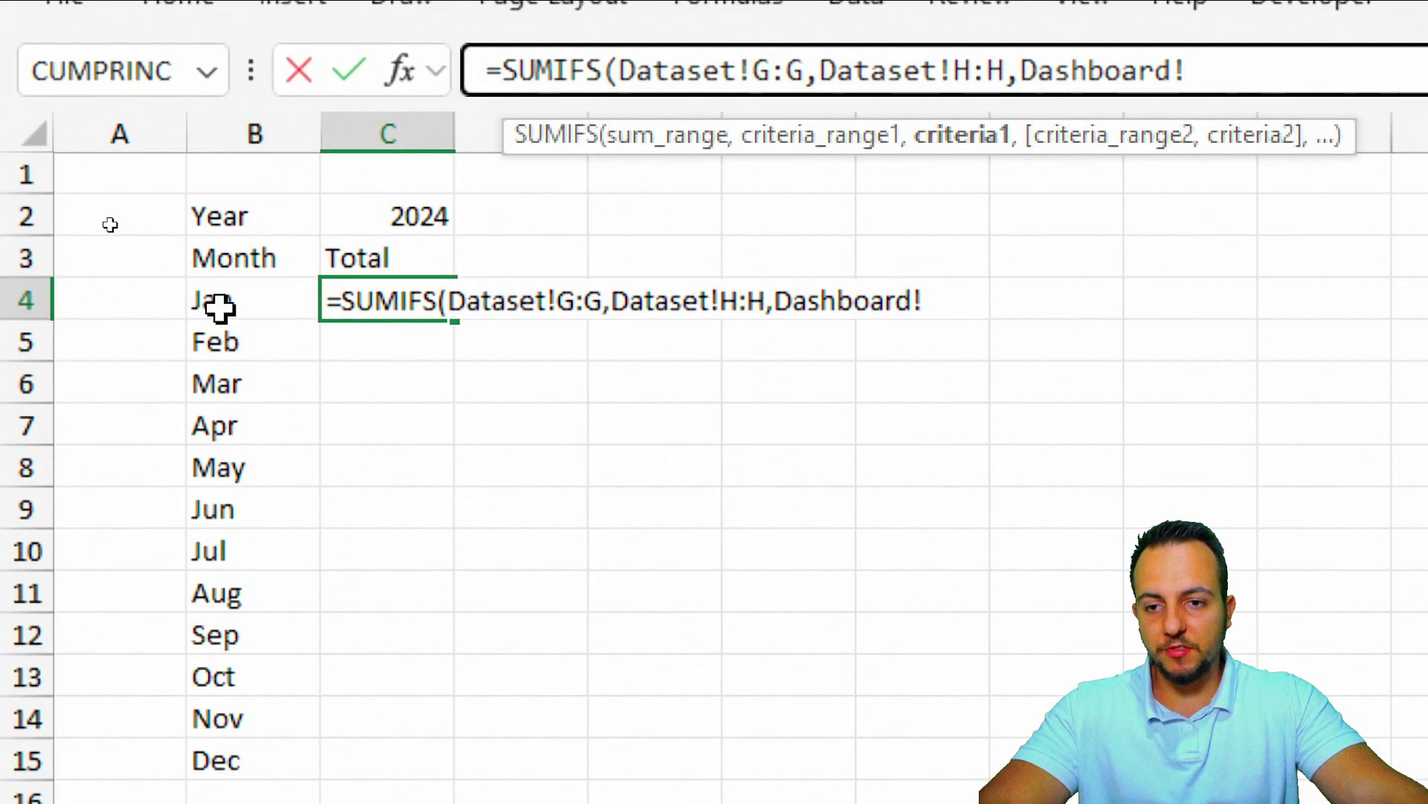
pyautogui.click(259, 301)
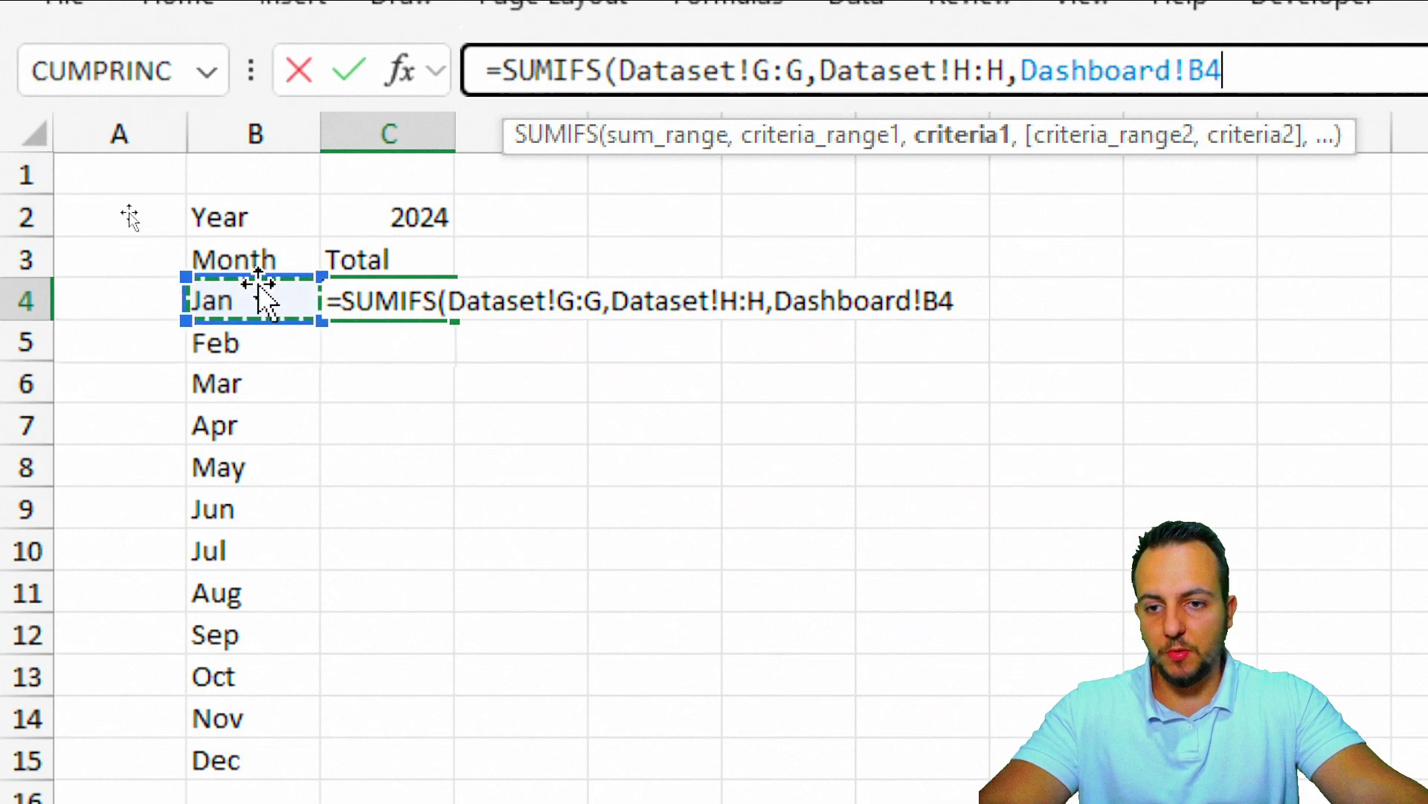
pyautogui.write(',')
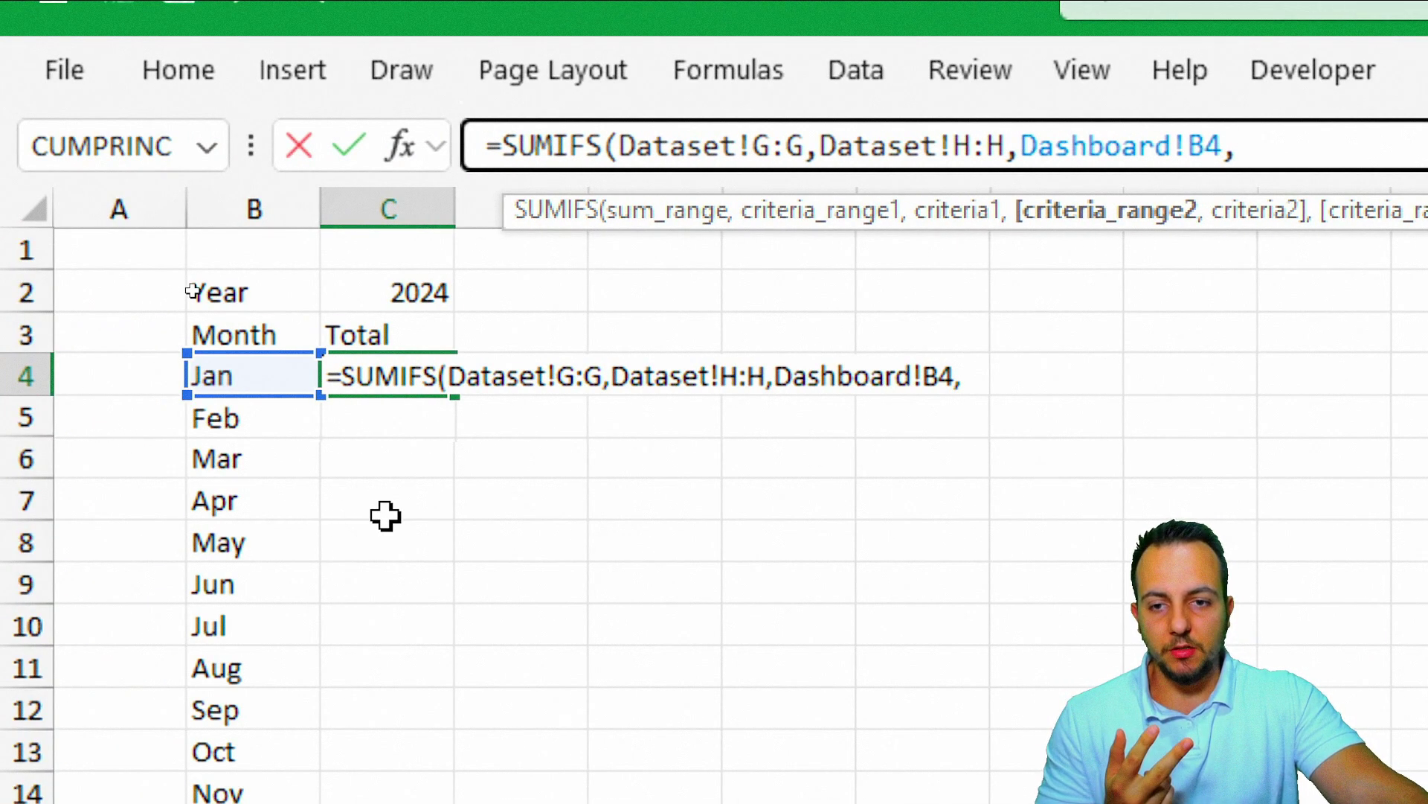
# Add the second SUMIFS condition, matching the year column Dataset!I:I to the selected year in Dashboard!C2.
pyautogui.click(306, 718)
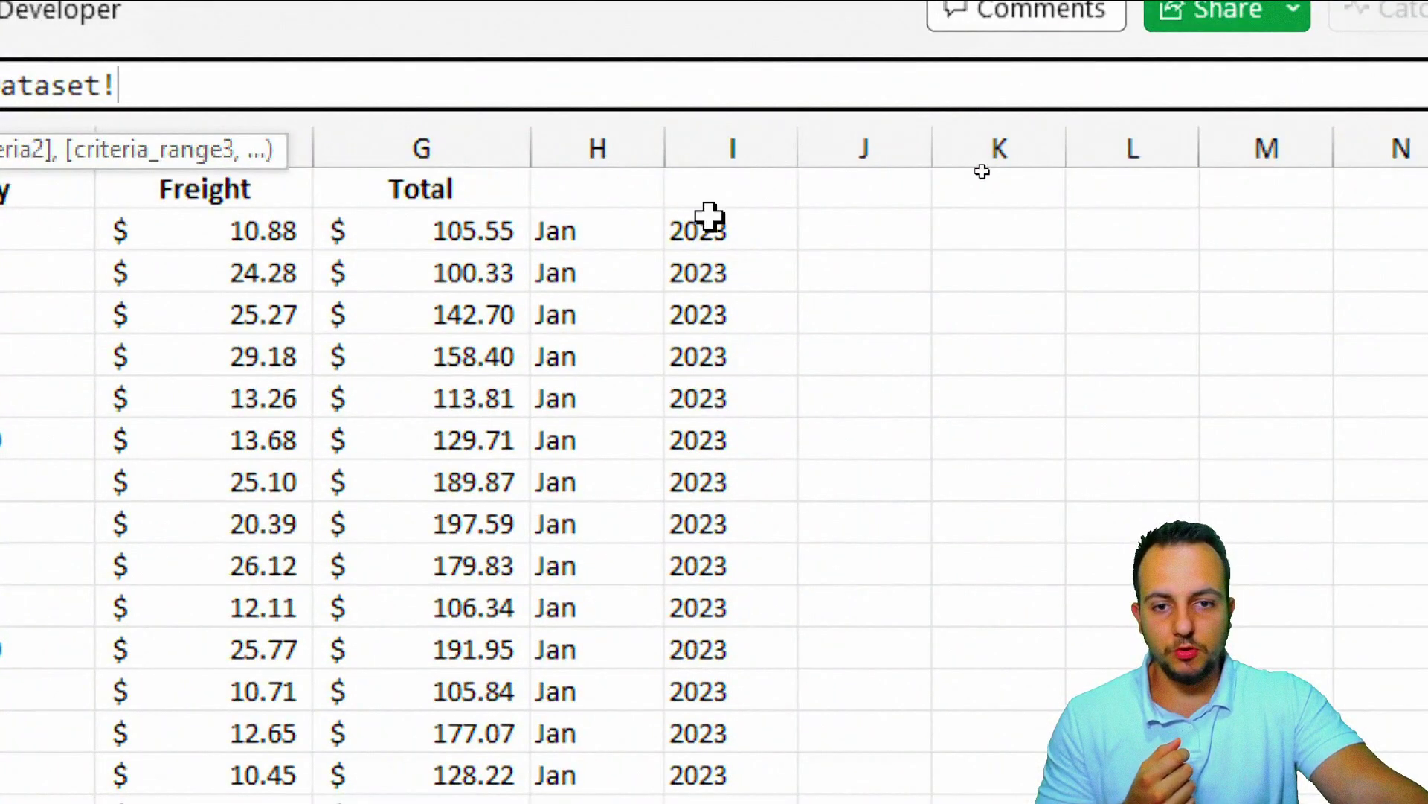
pyautogui.click(754, 153)
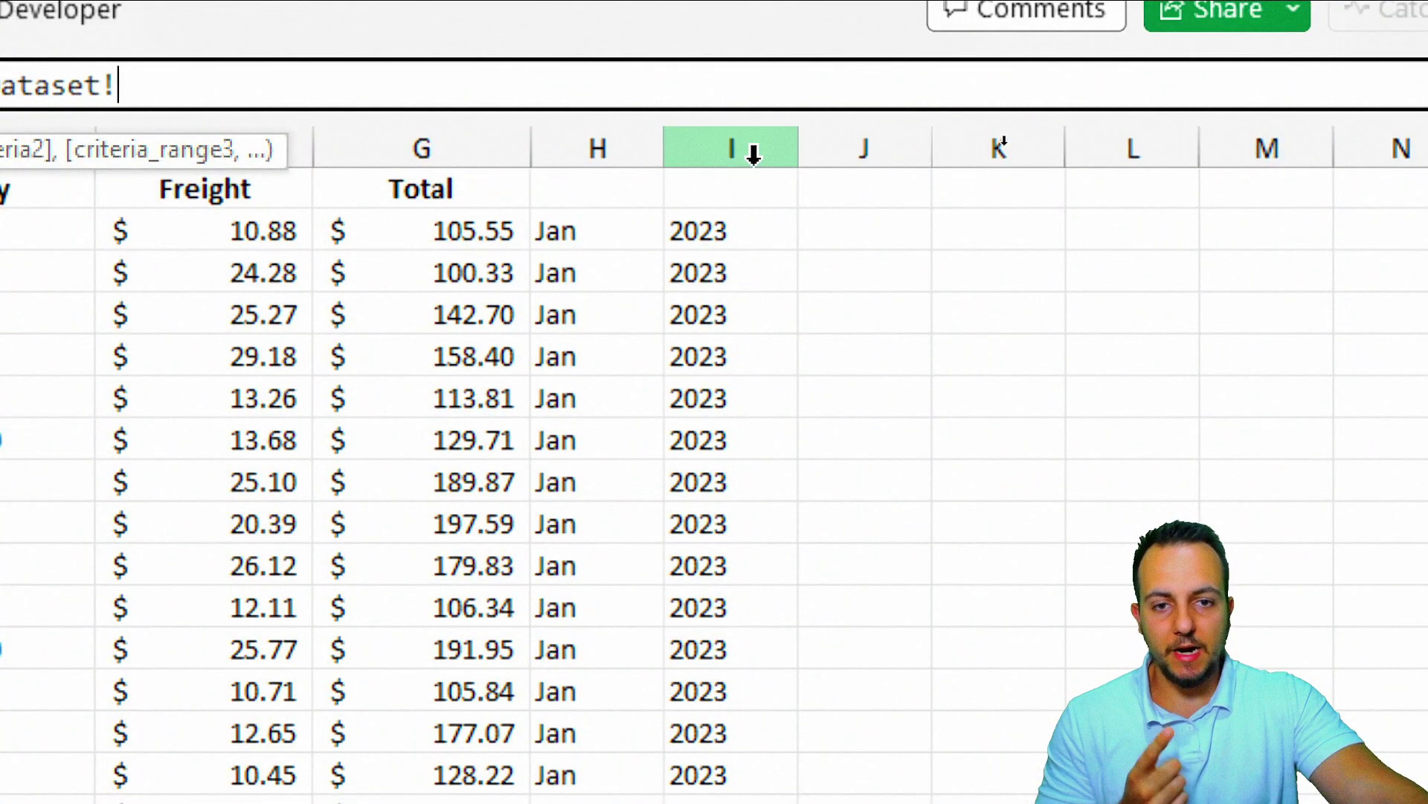
pyautogui.write(',')
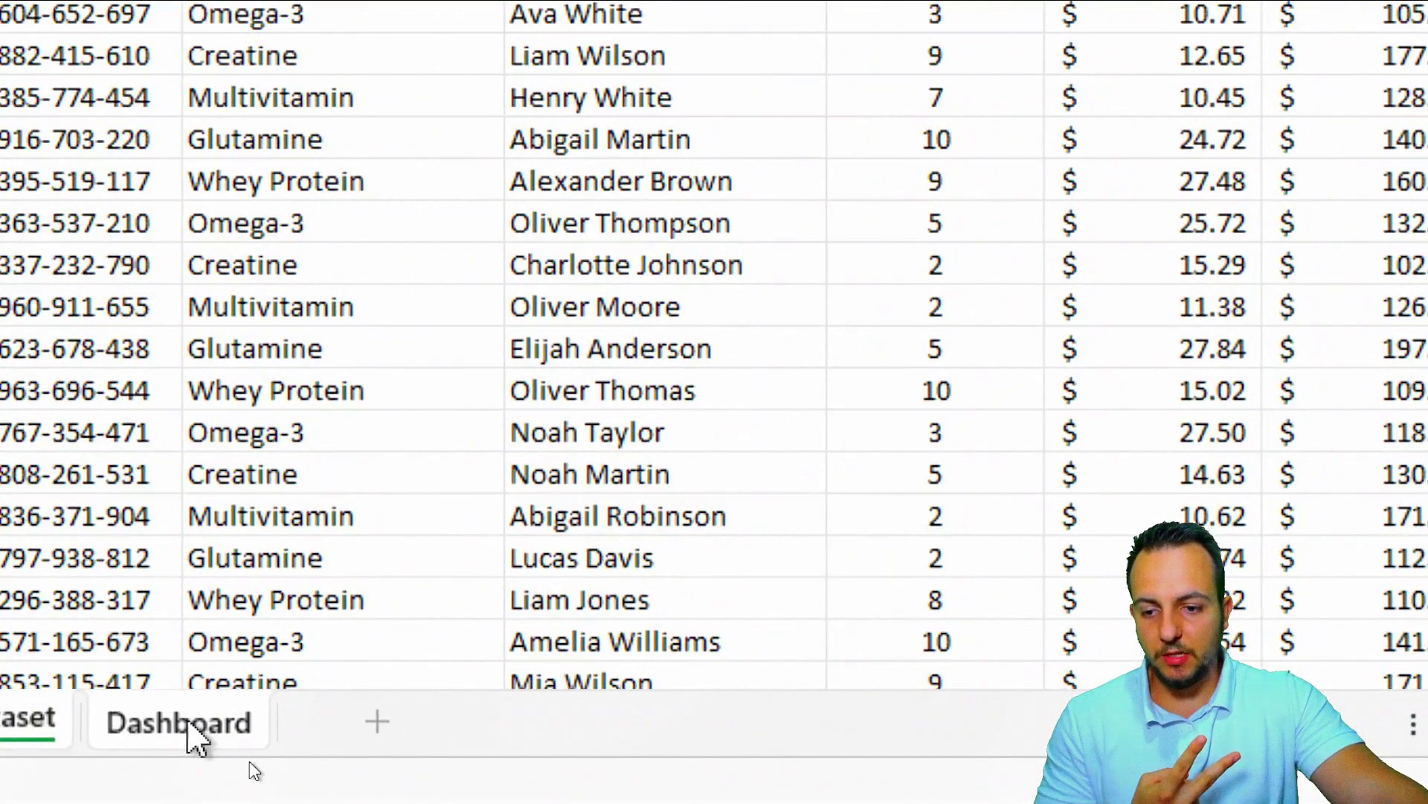
pyautogui.click(189, 721)
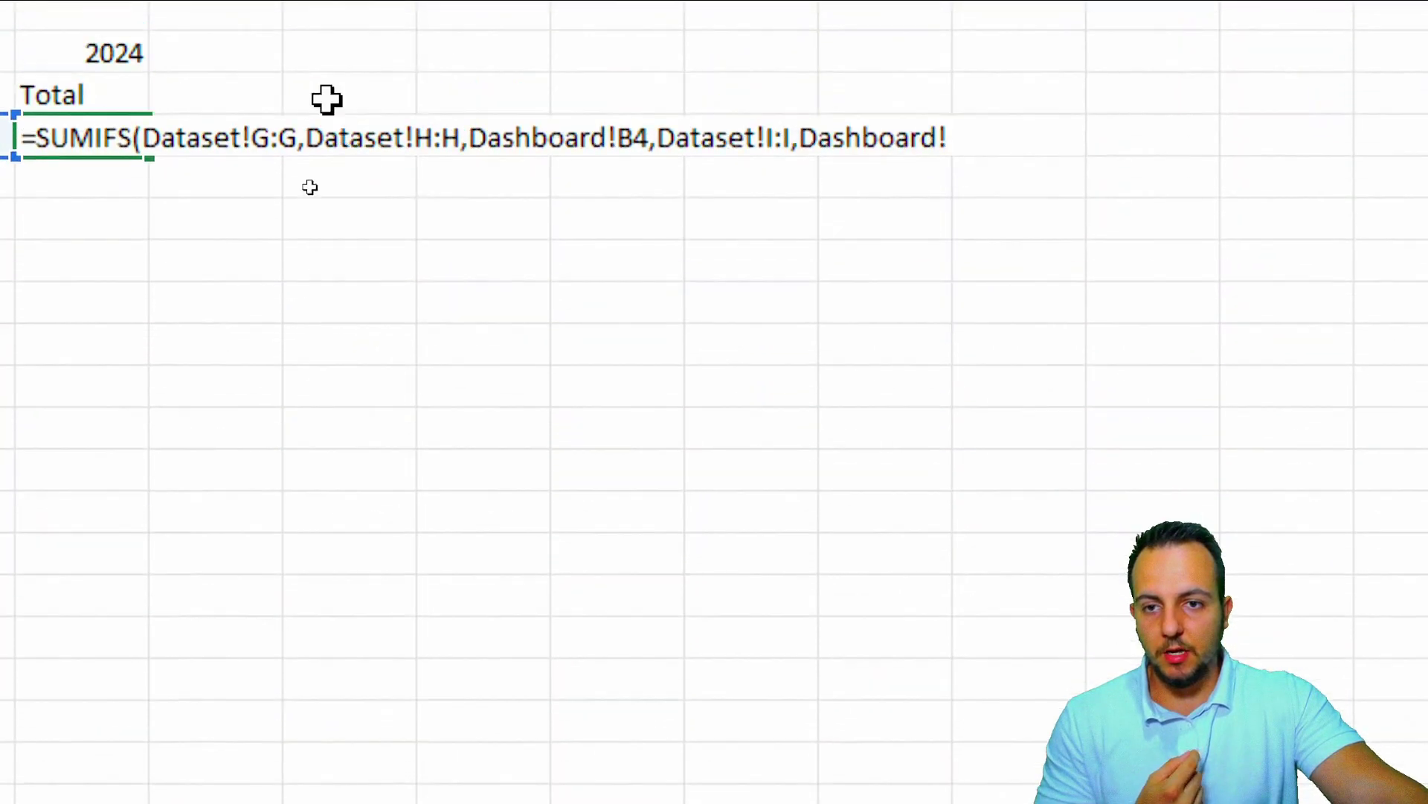
pyautogui.click(408, 201)
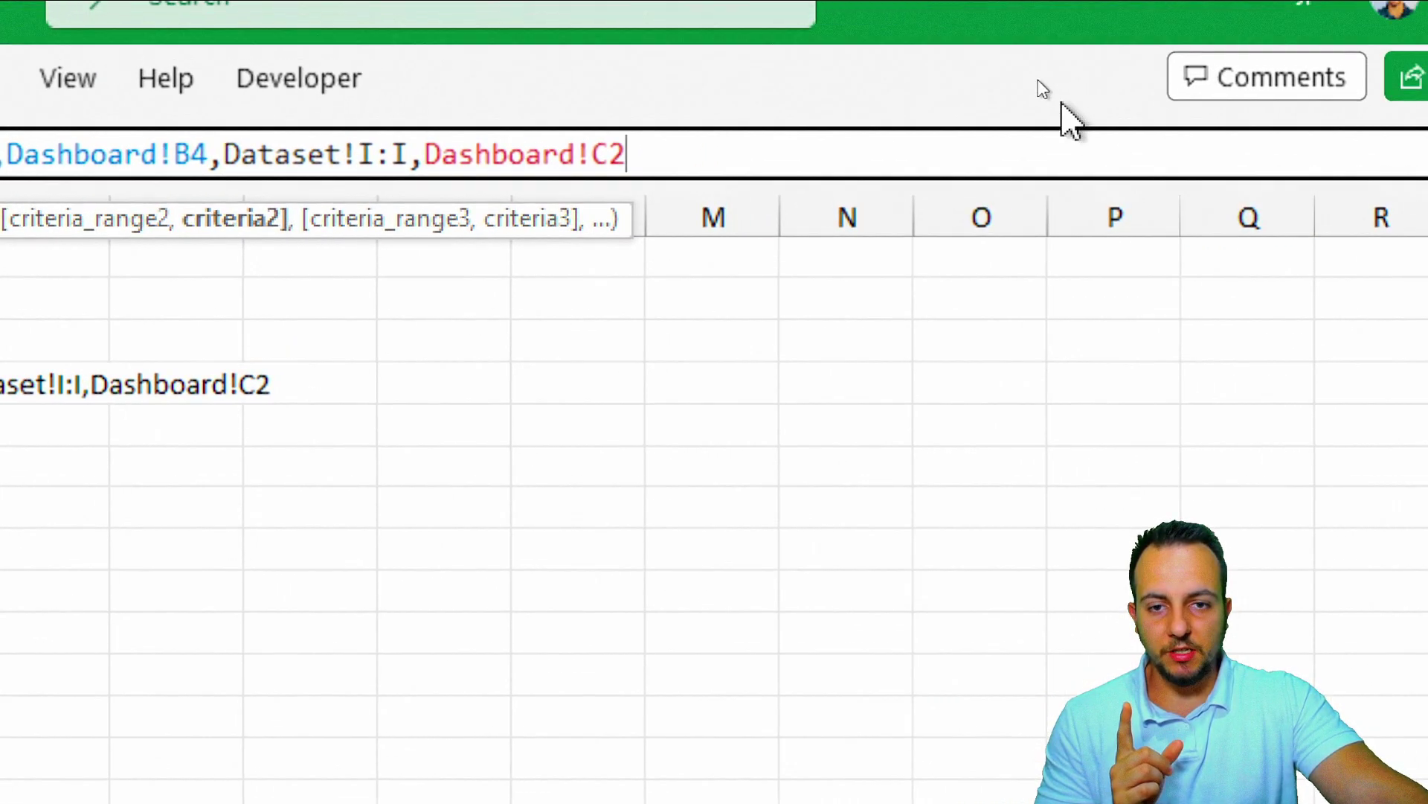
# Make the year criterion absolute as Dashboard!$C$2 and complete the SUMIFS formula in C4.
pyautogui.press('F4')
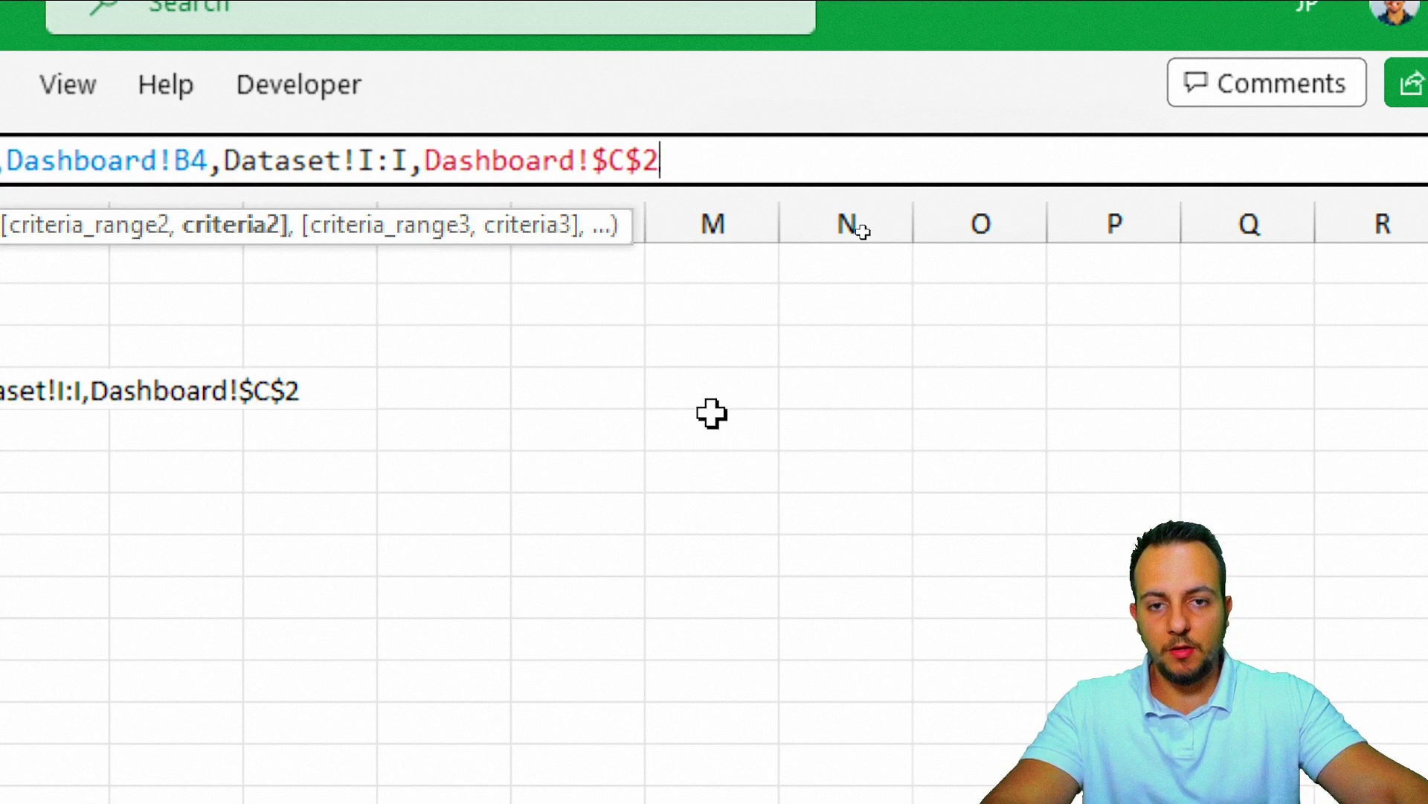
pyautogui.write(')')
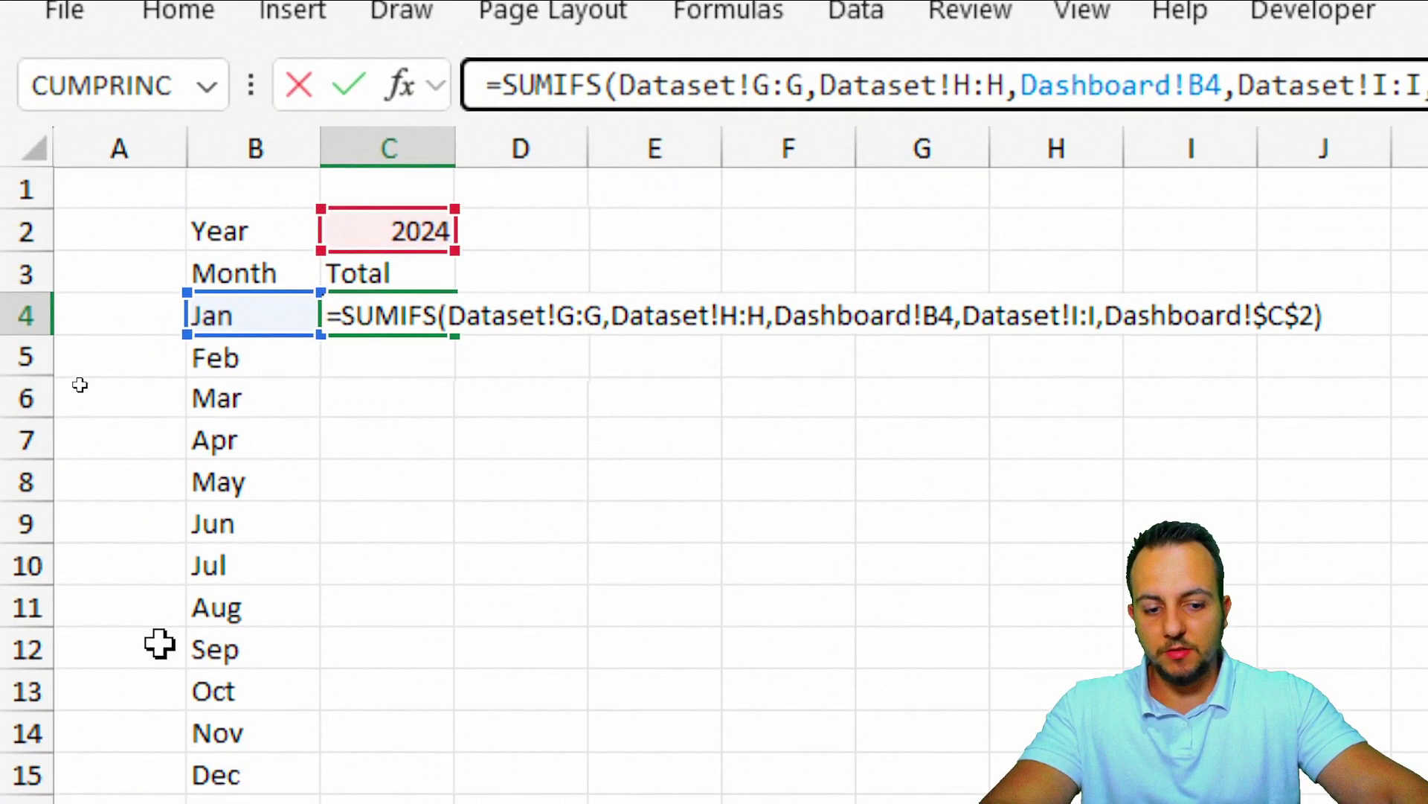
pyautogui.press('Return')
# Fill the SUMIFS formula from C4 down to the December row, C15.
pyautogui.click(417, 298)
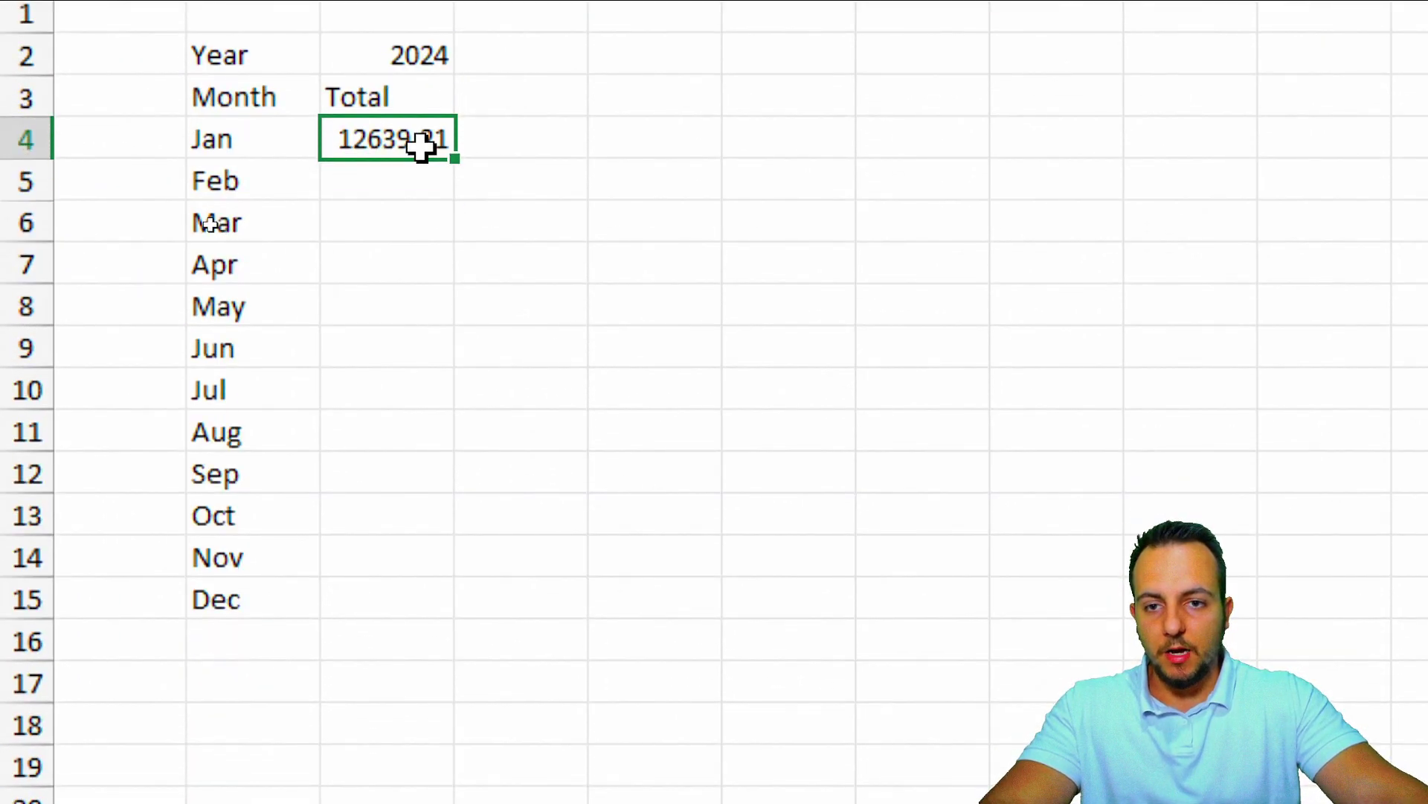
pyautogui.moveTo(456, 153); pyautogui.dragTo(424, 616)
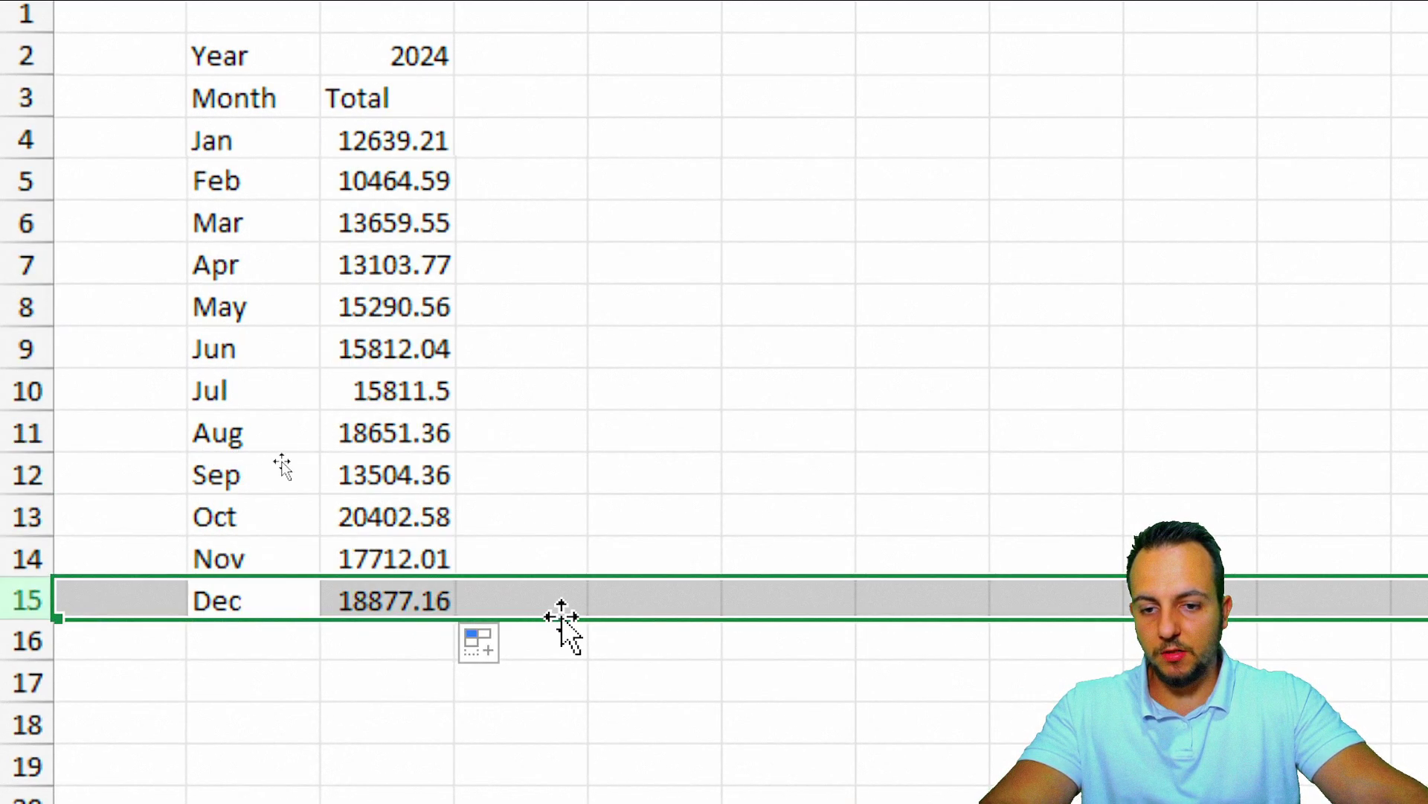
pyautogui.click(443, 307)
# Format the monthly totals in C4:C15 in the dollar accounting number format.
pyautogui.moveTo(398, 143); pyautogui.dragTo(408, 595)
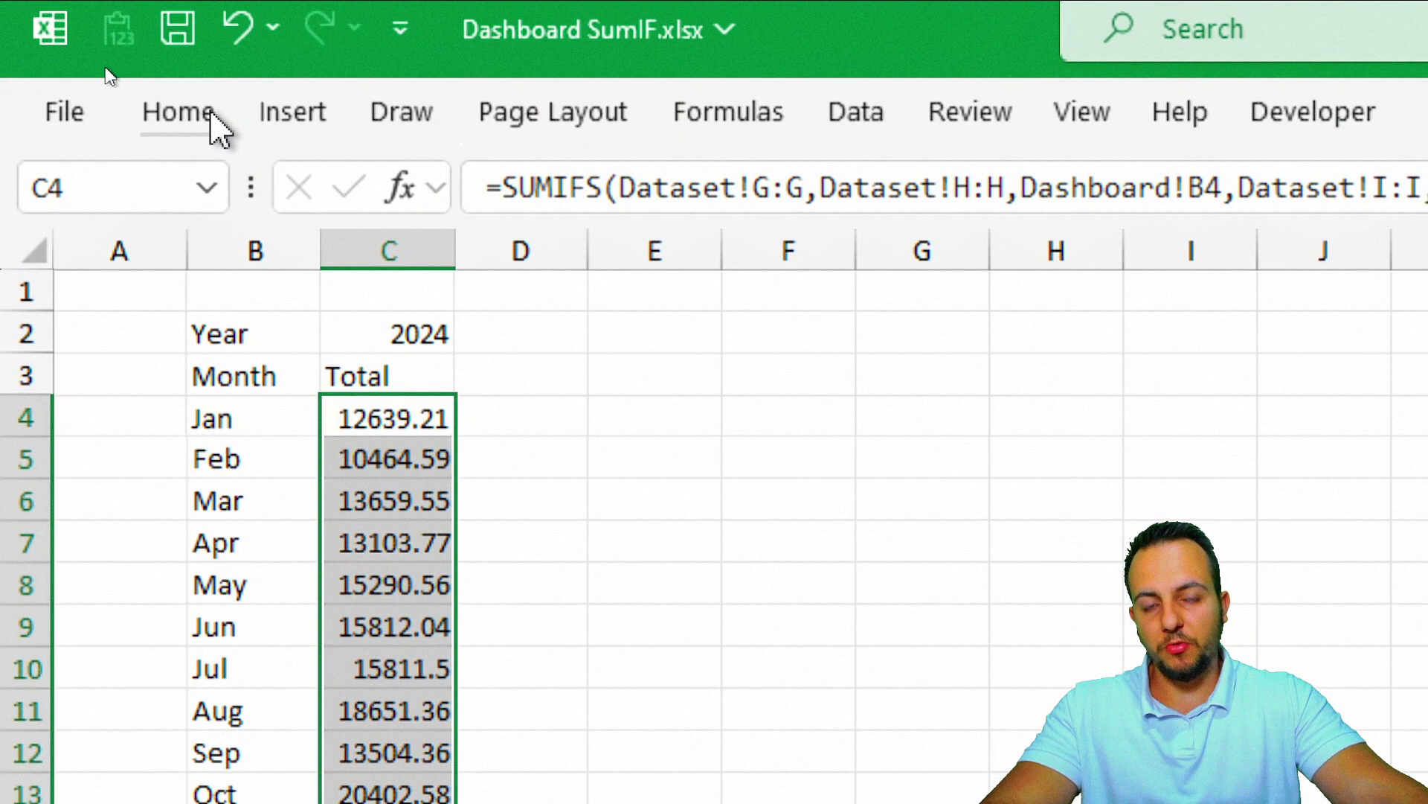
pyautogui.click(211, 113)
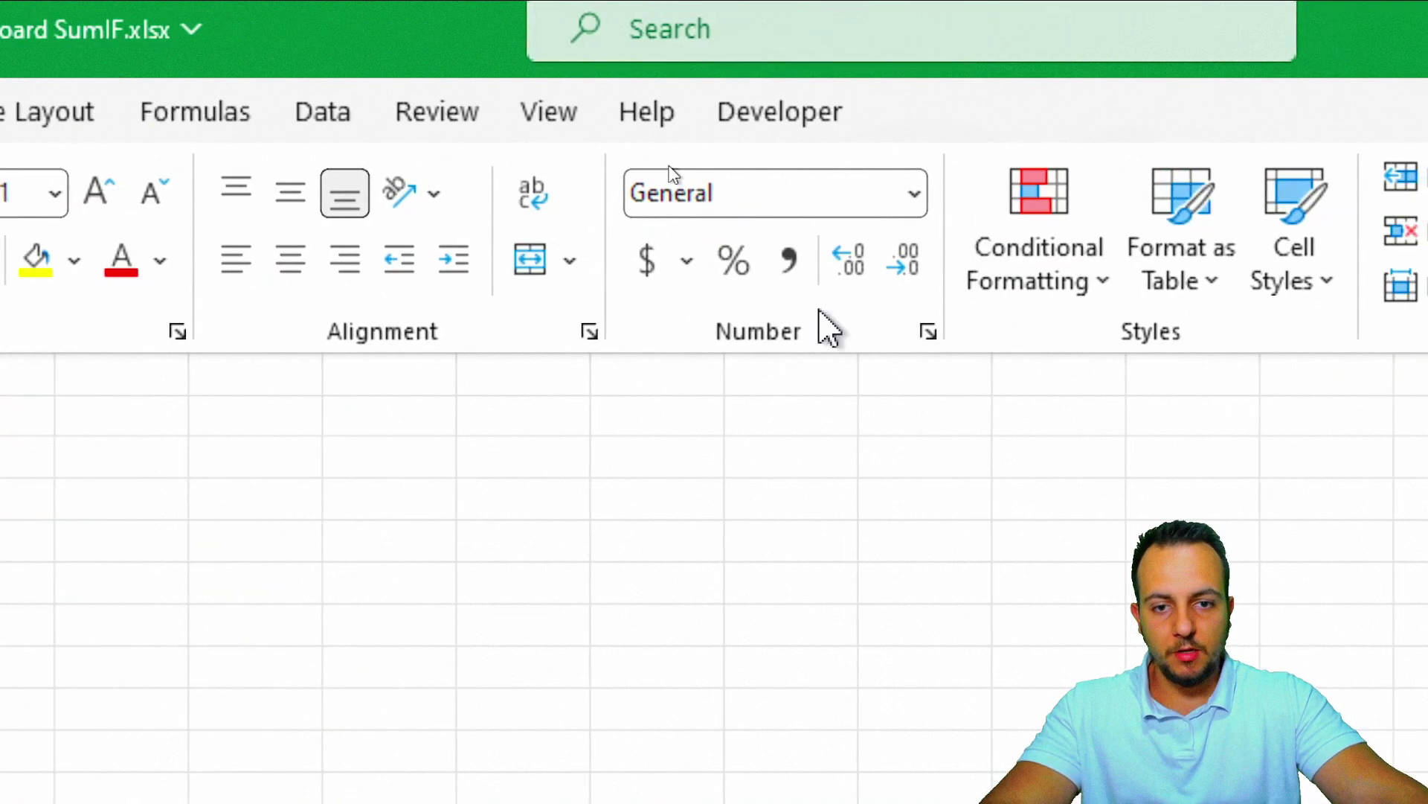
pyautogui.click(651, 276)
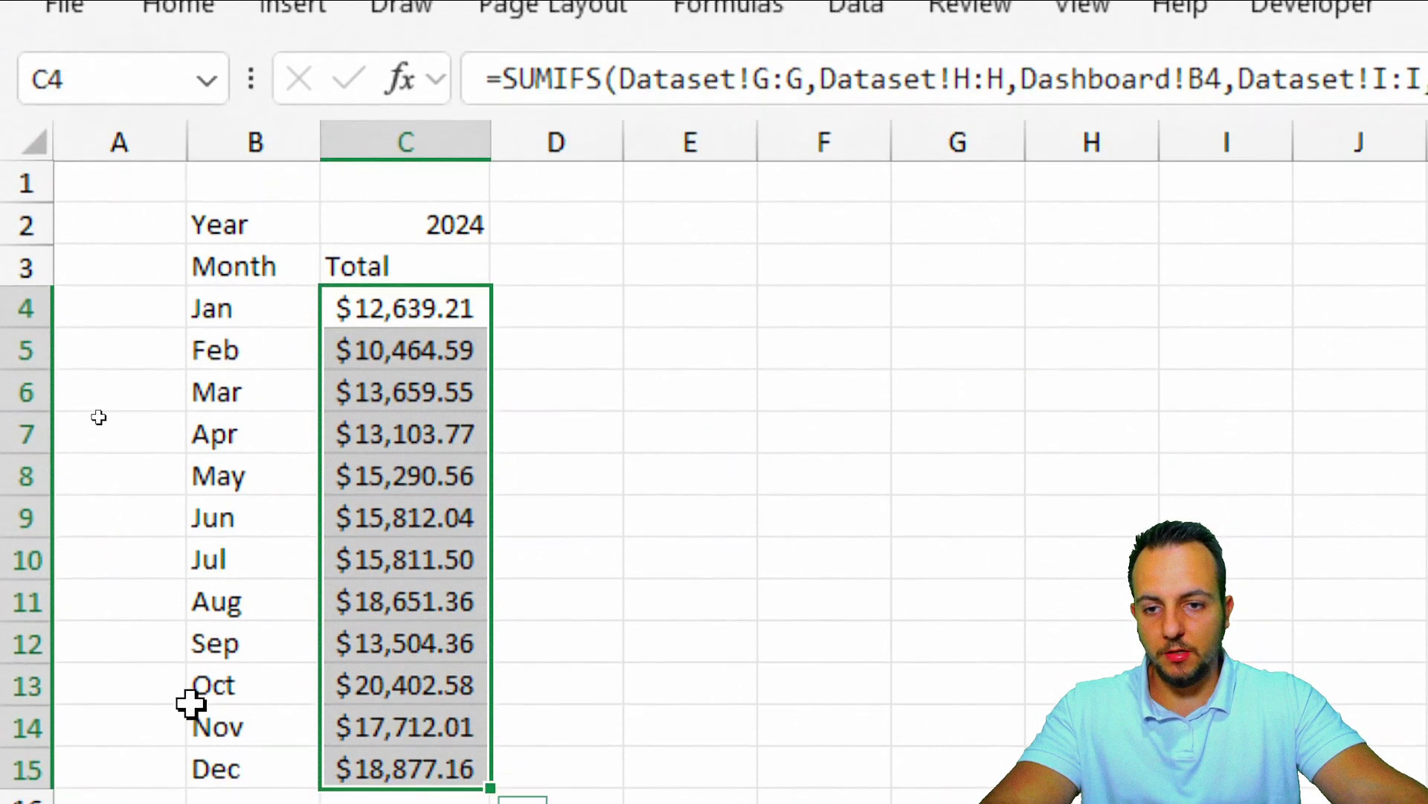
pyautogui.click(228, 431)
# Test the year dropdown in C2 by choosing 2023, 2025 and 2024 in turn and checking the monthly totals.
pyautogui.click(380, 231)
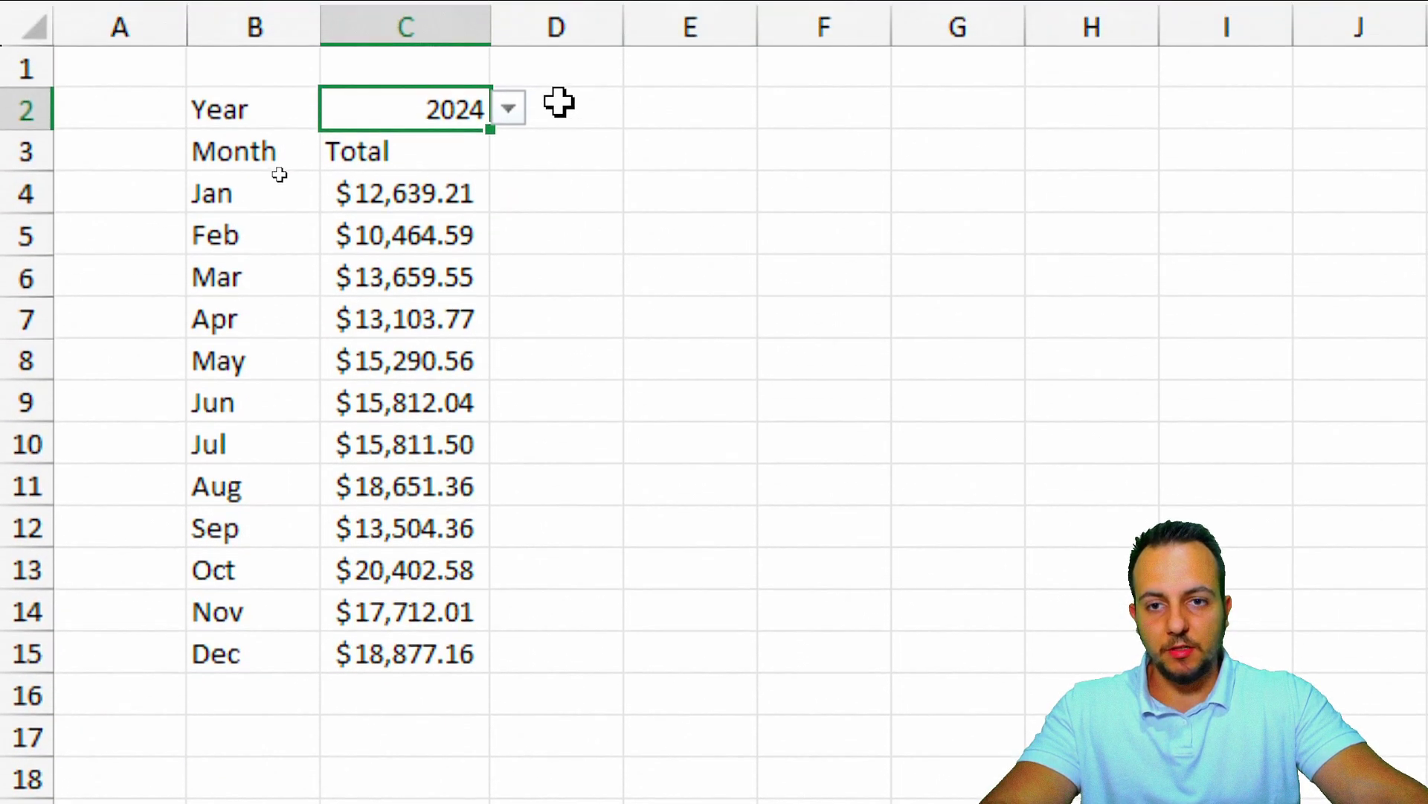
pyautogui.click(507, 117)
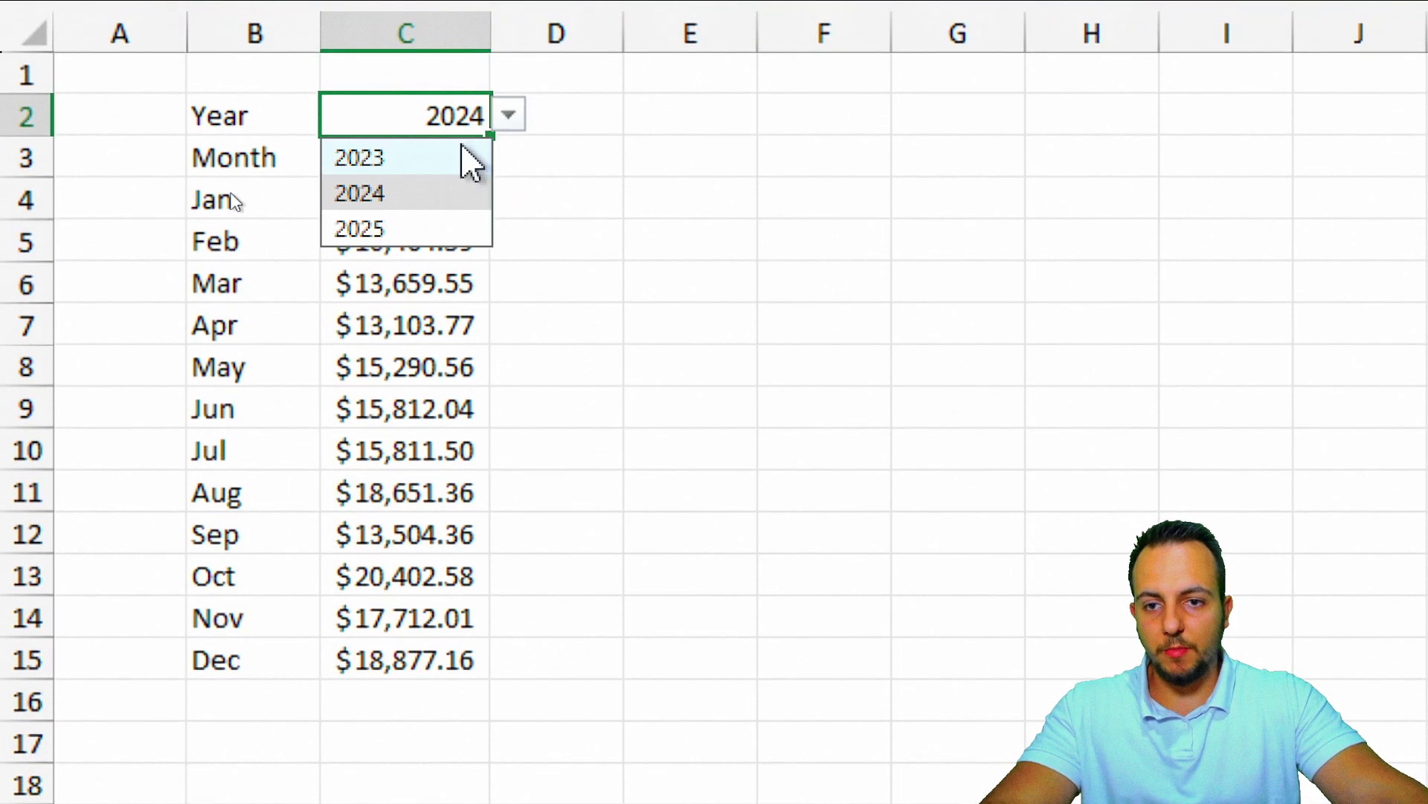
pyautogui.click(466, 157)
pyautogui.click(509, 116)
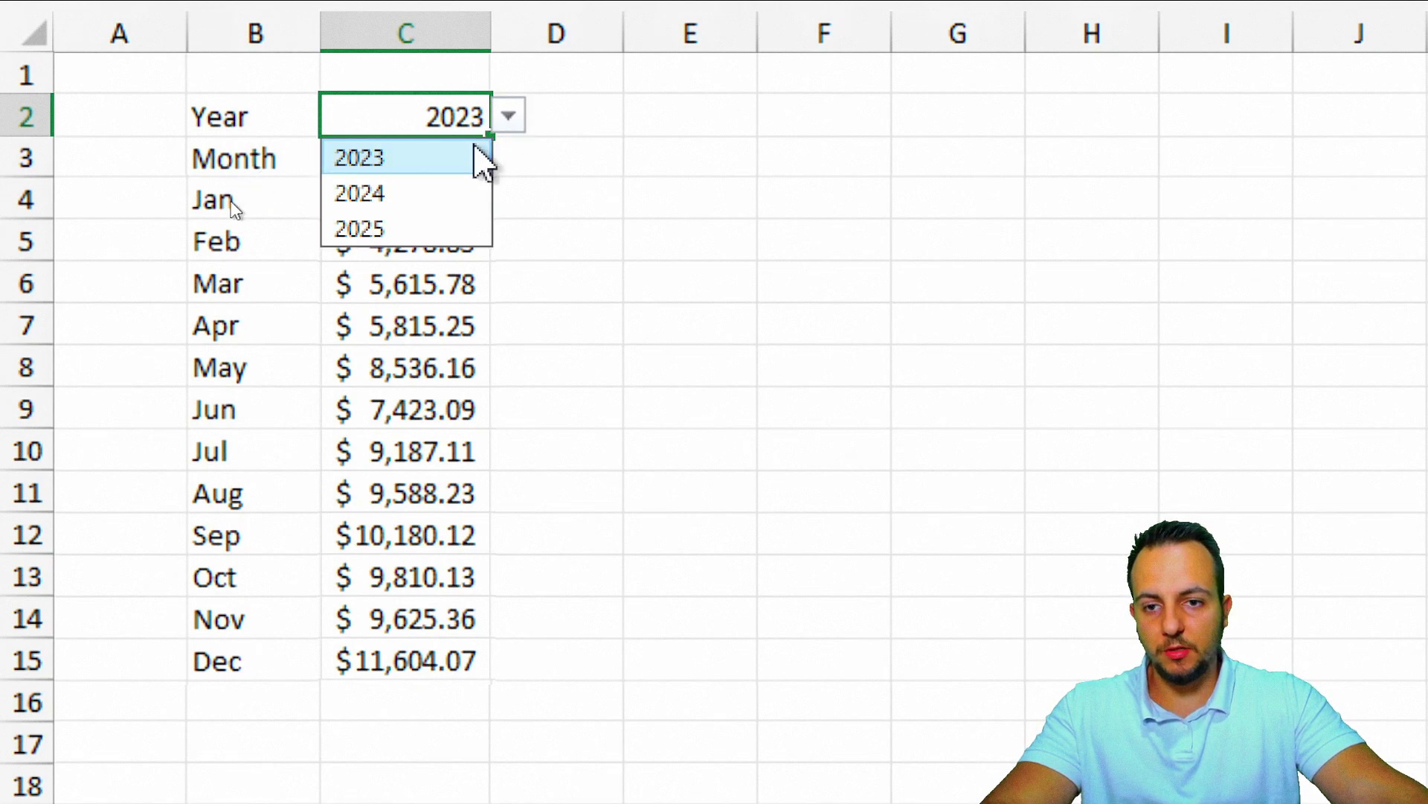
pyautogui.click(431, 230)
pyautogui.click(508, 116)
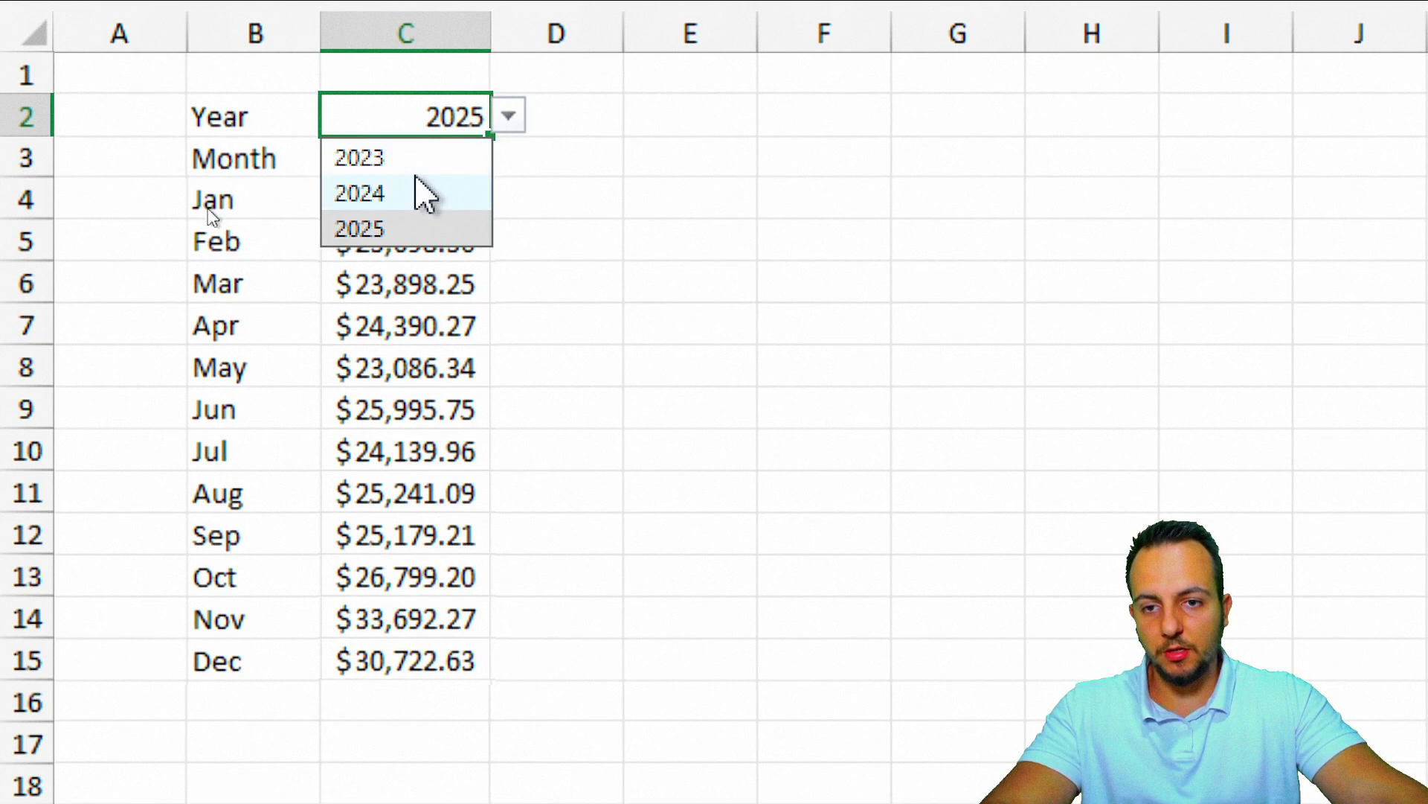
pyautogui.click(424, 191)
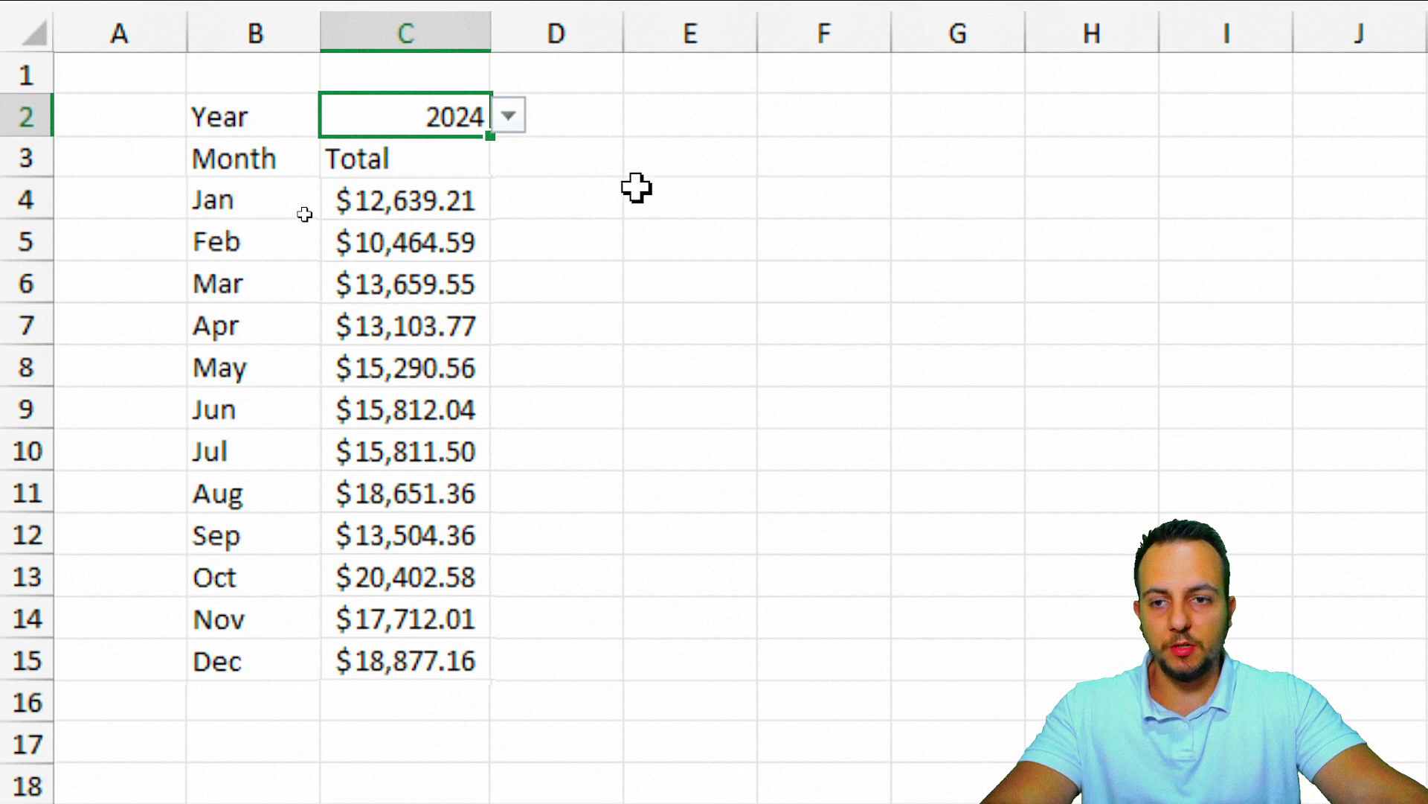
pyautogui.moveTo(287, 130); pyautogui.dragTo(404, 115)
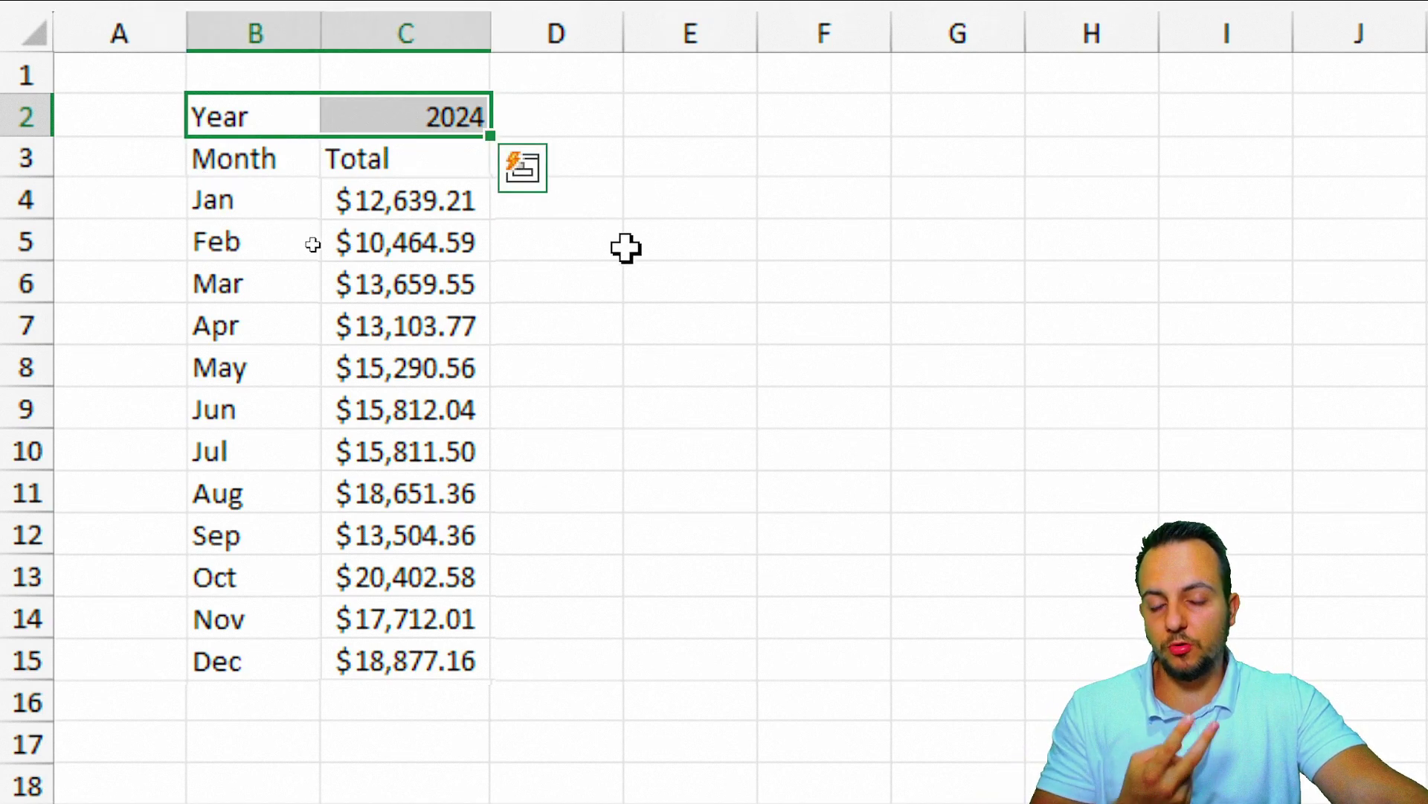
pyautogui.moveTo(270, 152); pyautogui.dragTo(248, 650)
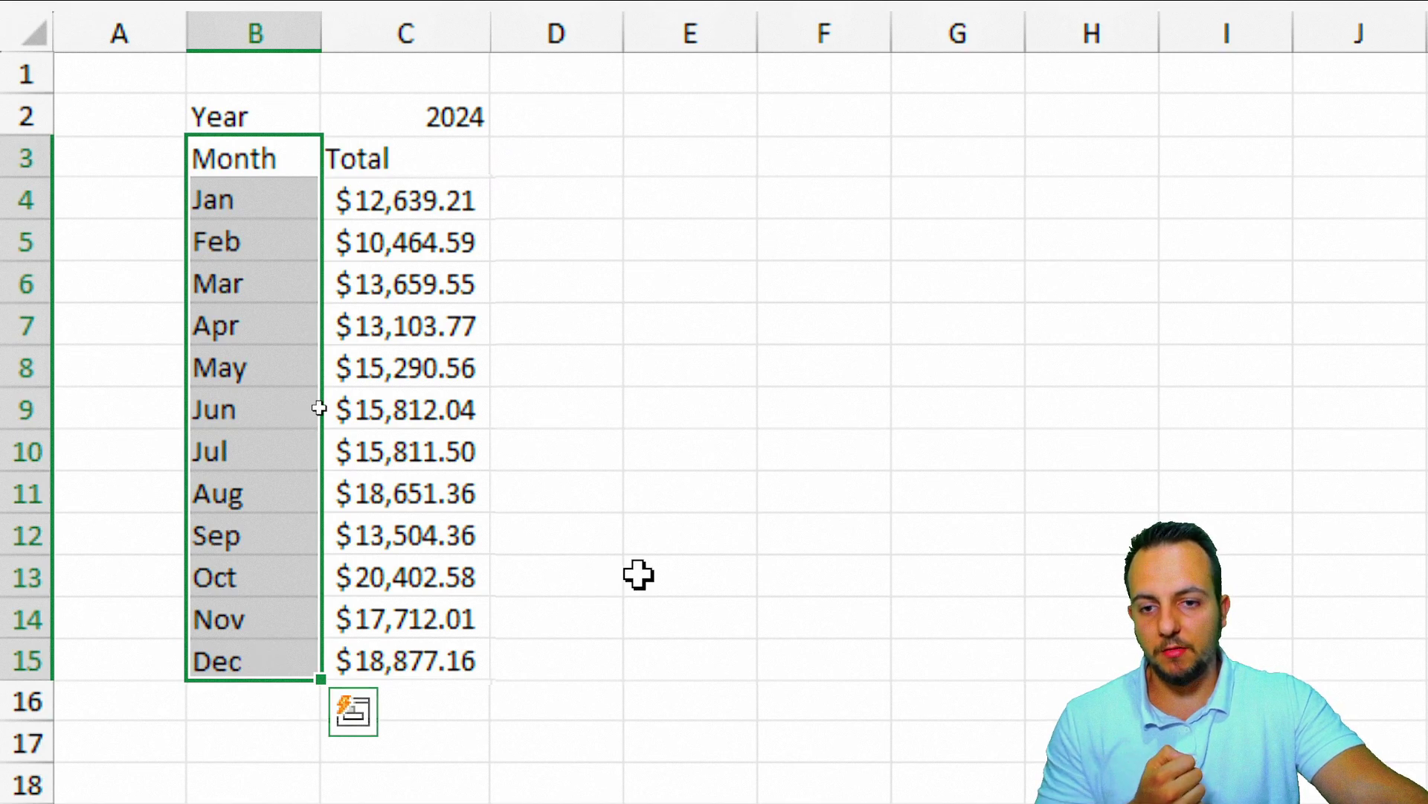
pyautogui.click(417, 116)
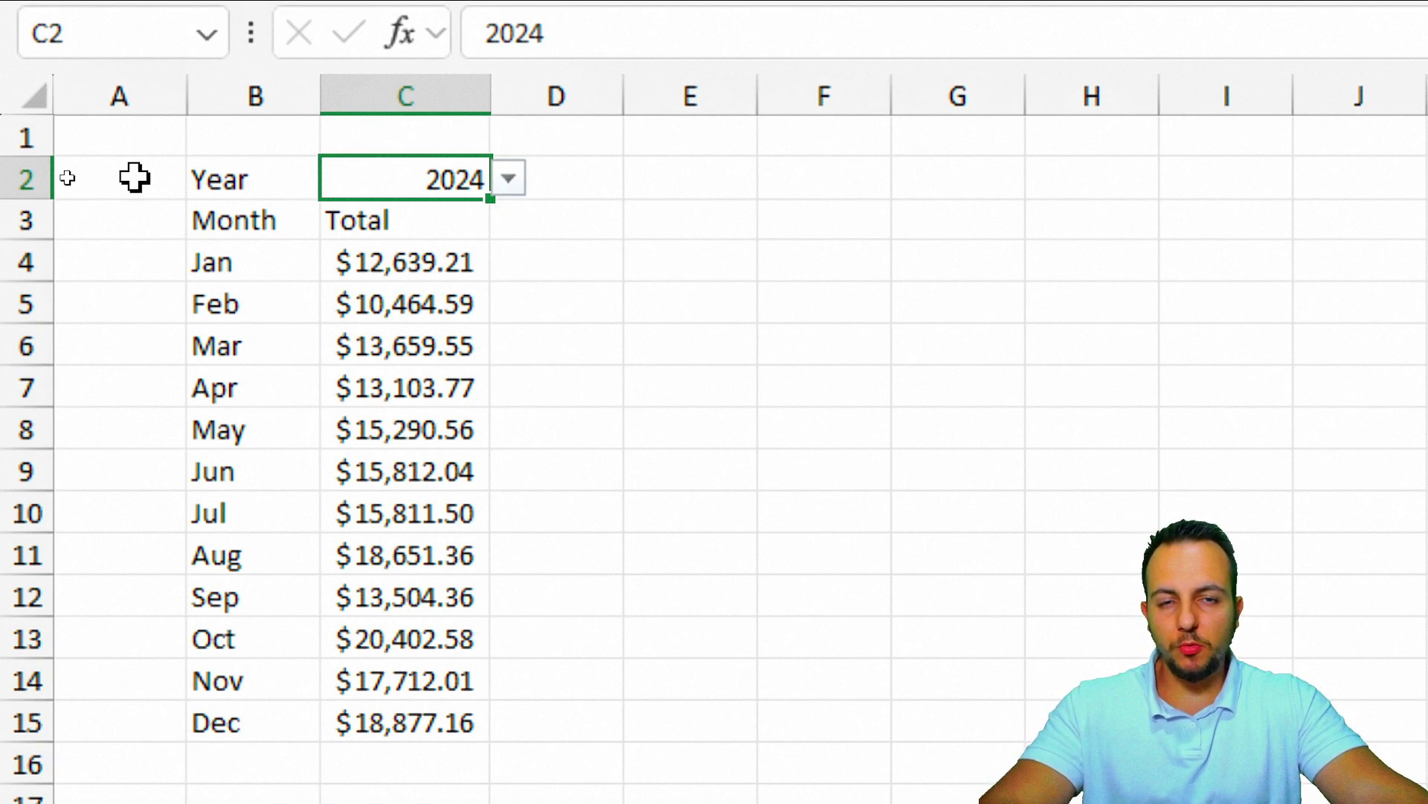
# Set the width of column A to 2.
pyautogui.click(139, 88)
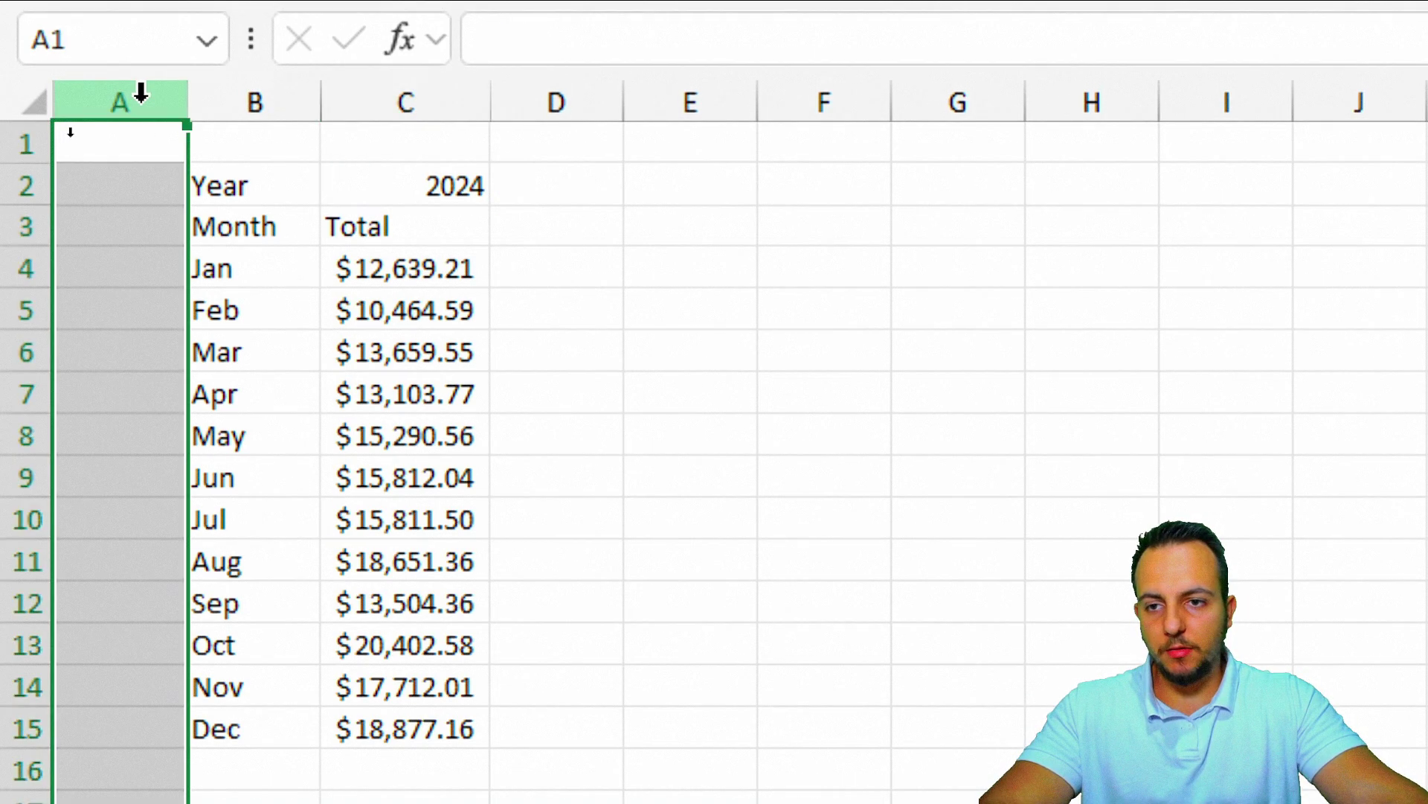
pyautogui.rightClick(144, 104)
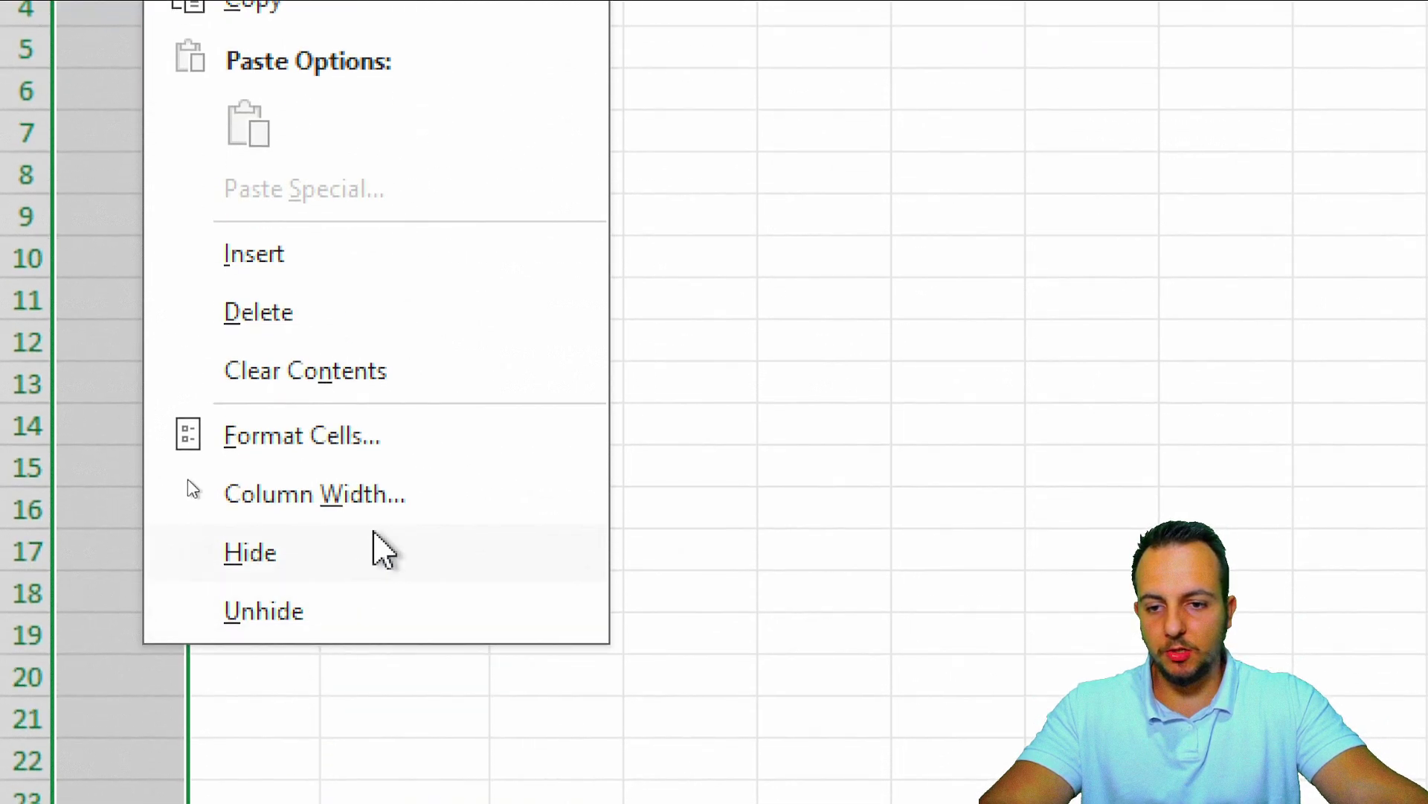
pyautogui.click(387, 767)
pyautogui.moveTo(305, 476); pyautogui.dragTo(310, 169)
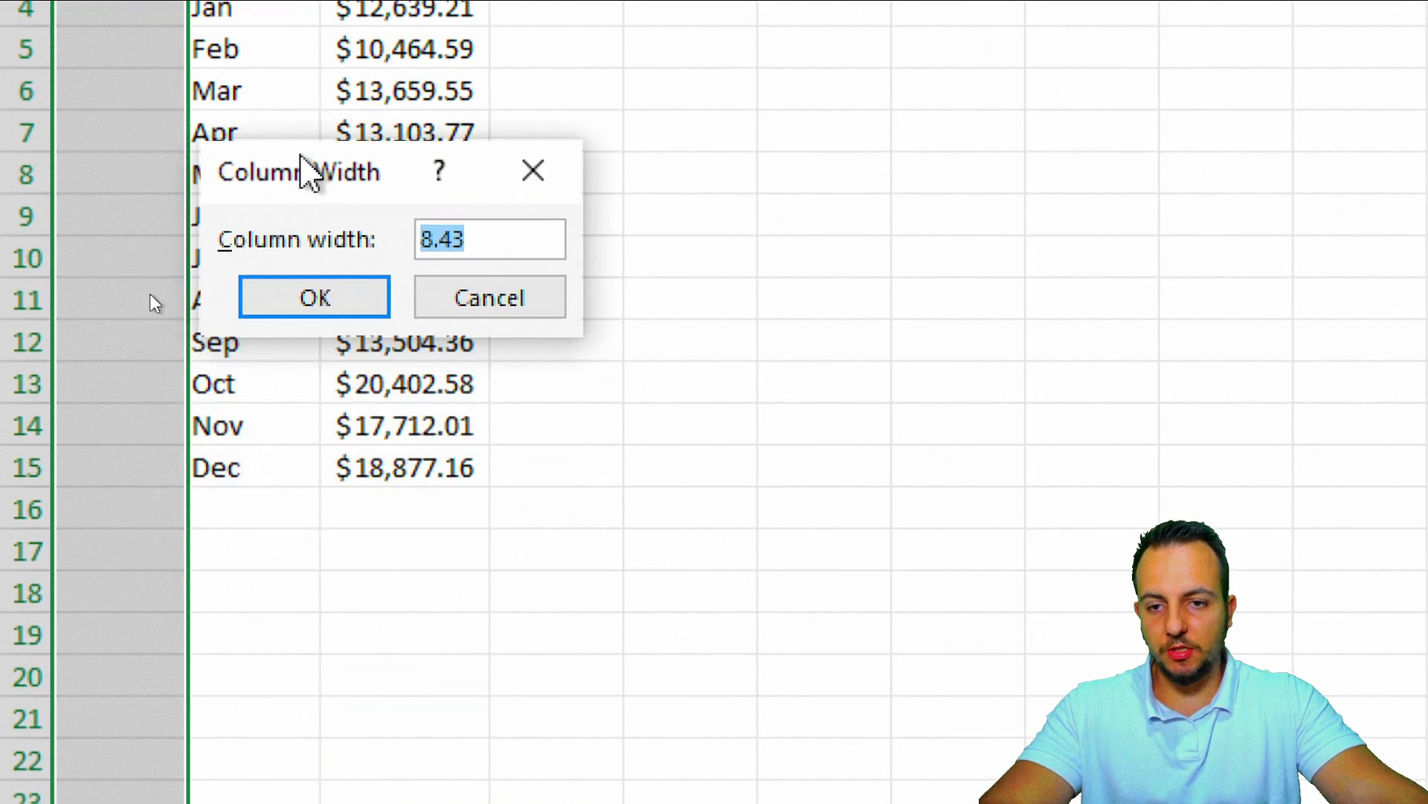
pyautogui.write('2')
pyautogui.press('Return')
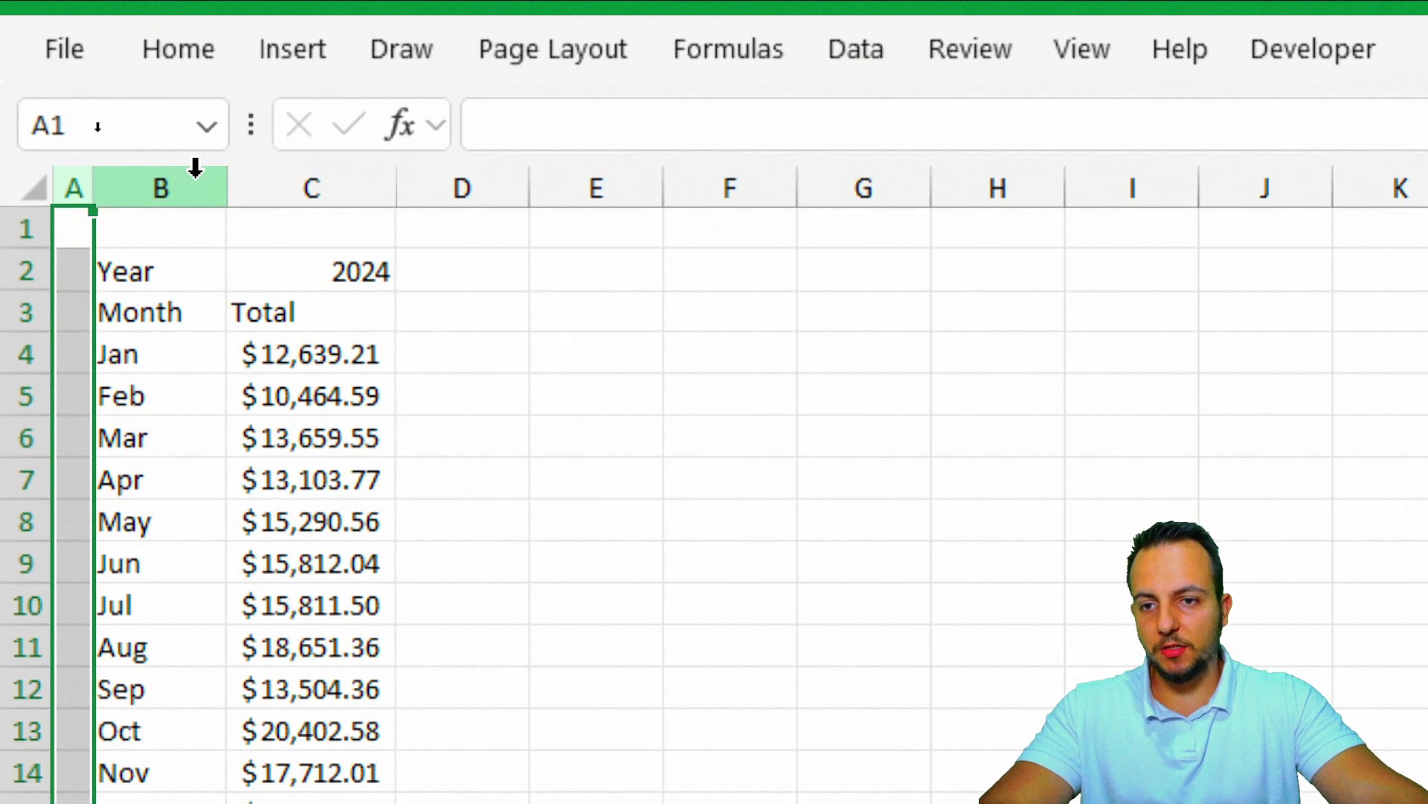
# Set the width of columns B and C to 15.
pyautogui.moveTo(194, 169); pyautogui.dragTo(259, 178)
pyautogui.rightClick(266, 195)
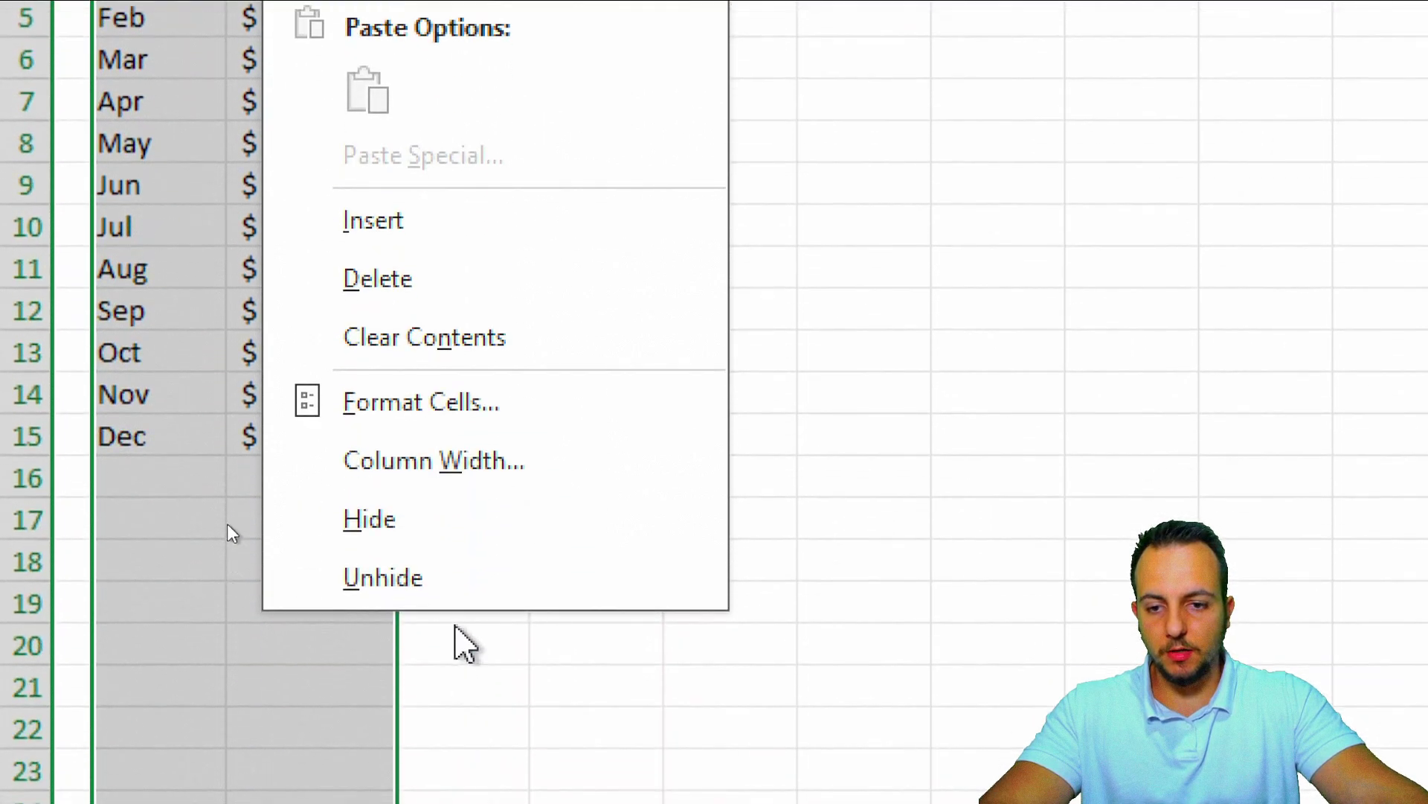
pyautogui.click(477, 465)
pyautogui.moveTo(478, 476); pyautogui.dragTo(265, 223)
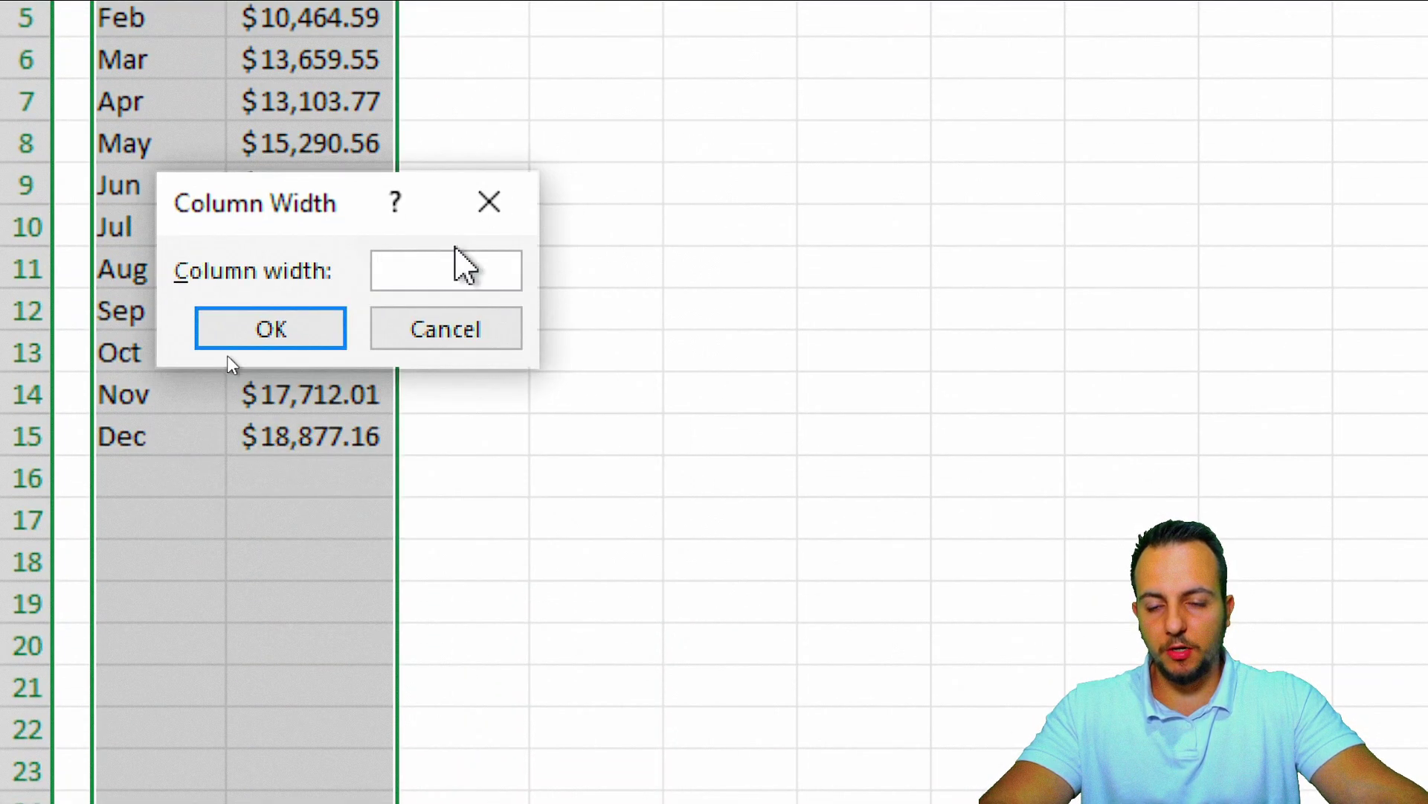
pyautogui.write('15')
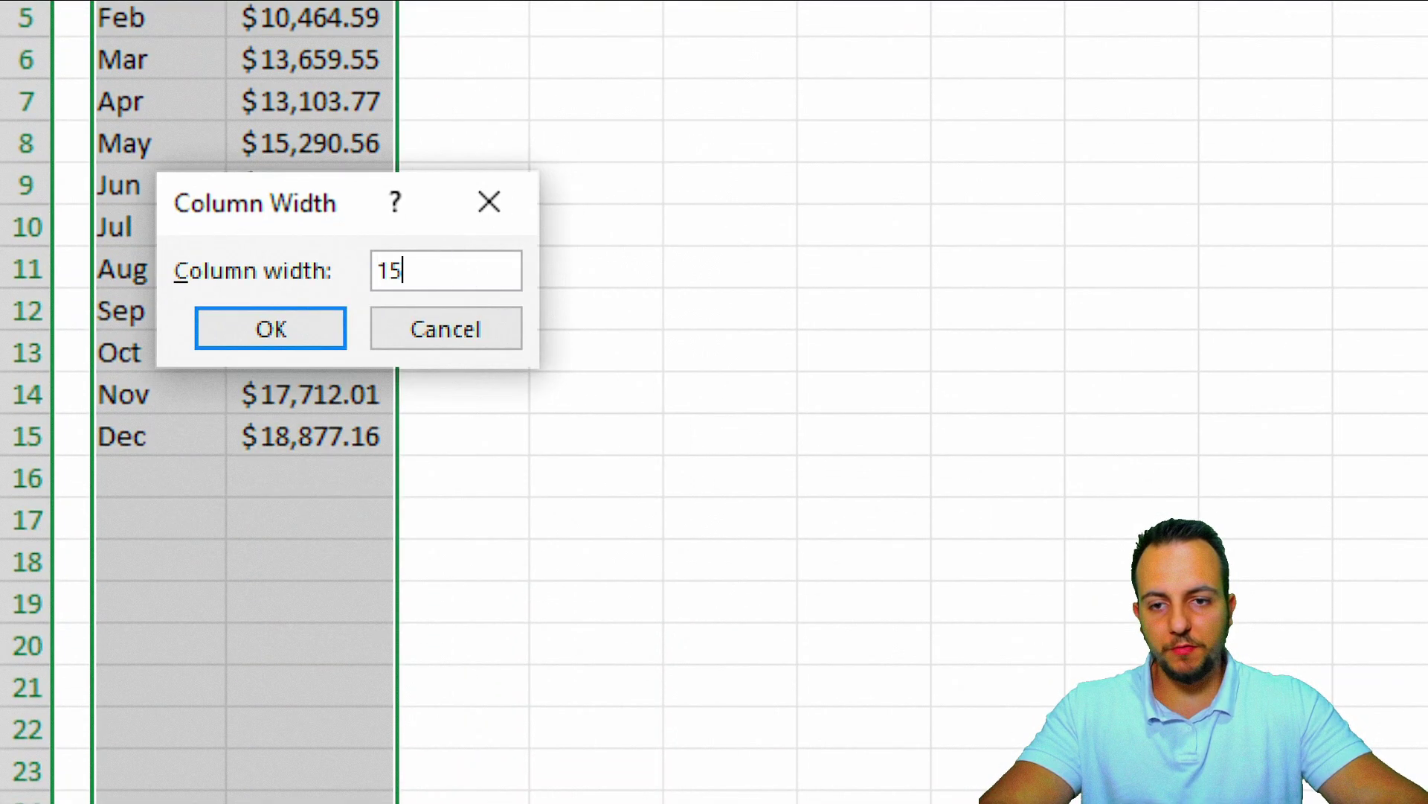
pyautogui.click(291, 336)
# Centre the contents of B2:C15 vertically and horizontally and apply all borders to the range.
pyautogui.moveTo(274, 181); pyautogui.dragTo(383, 707)
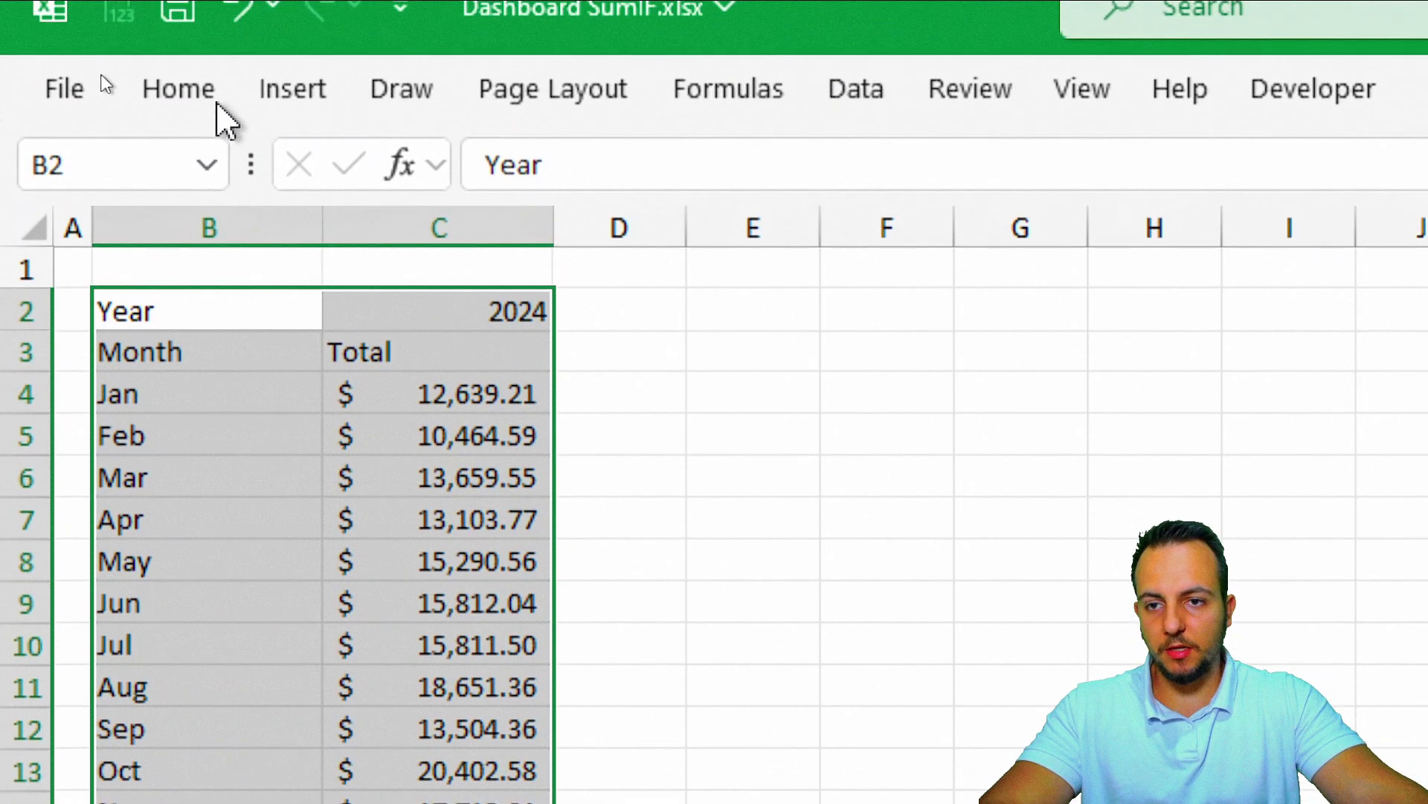
pyautogui.click(195, 100)
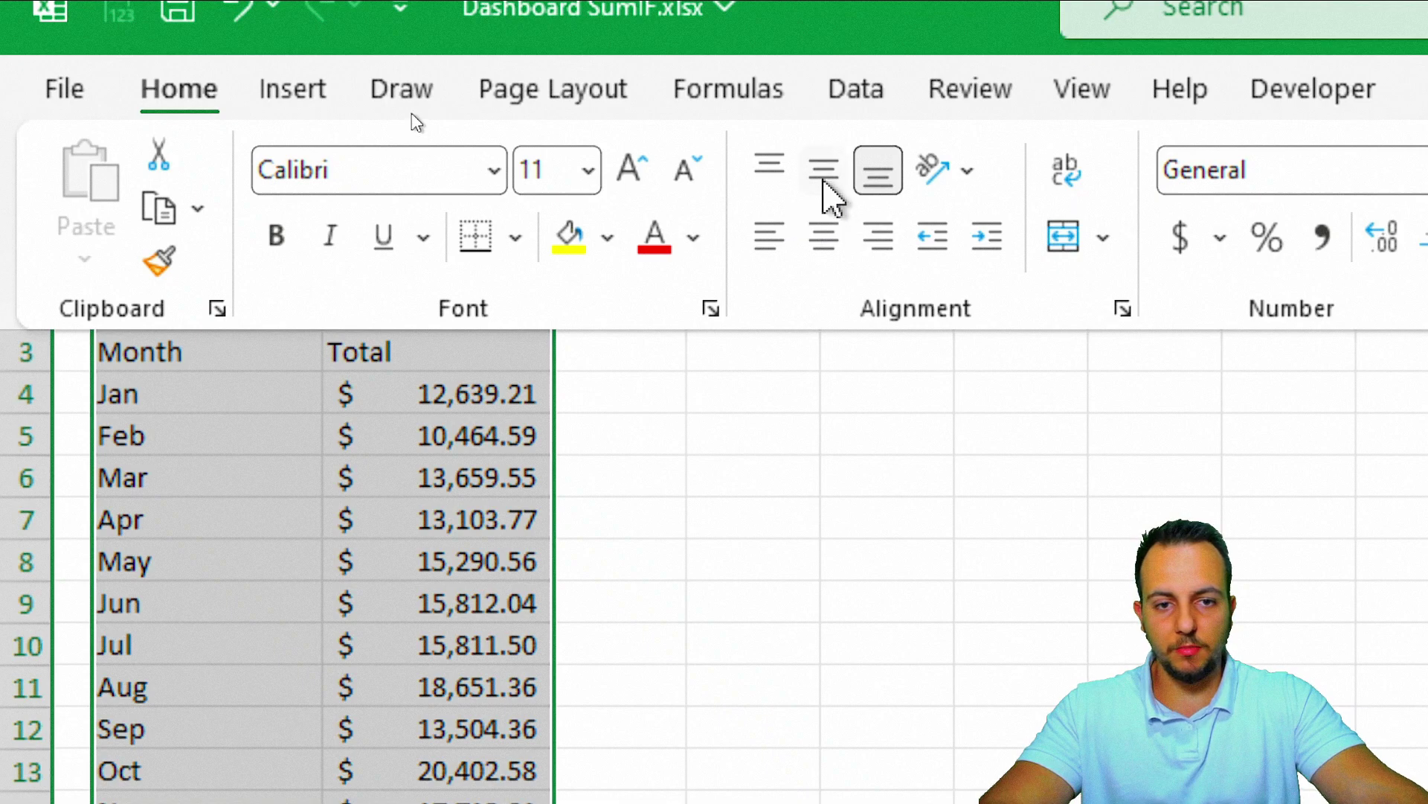
pyautogui.click(823, 180)
pyautogui.click(824, 242)
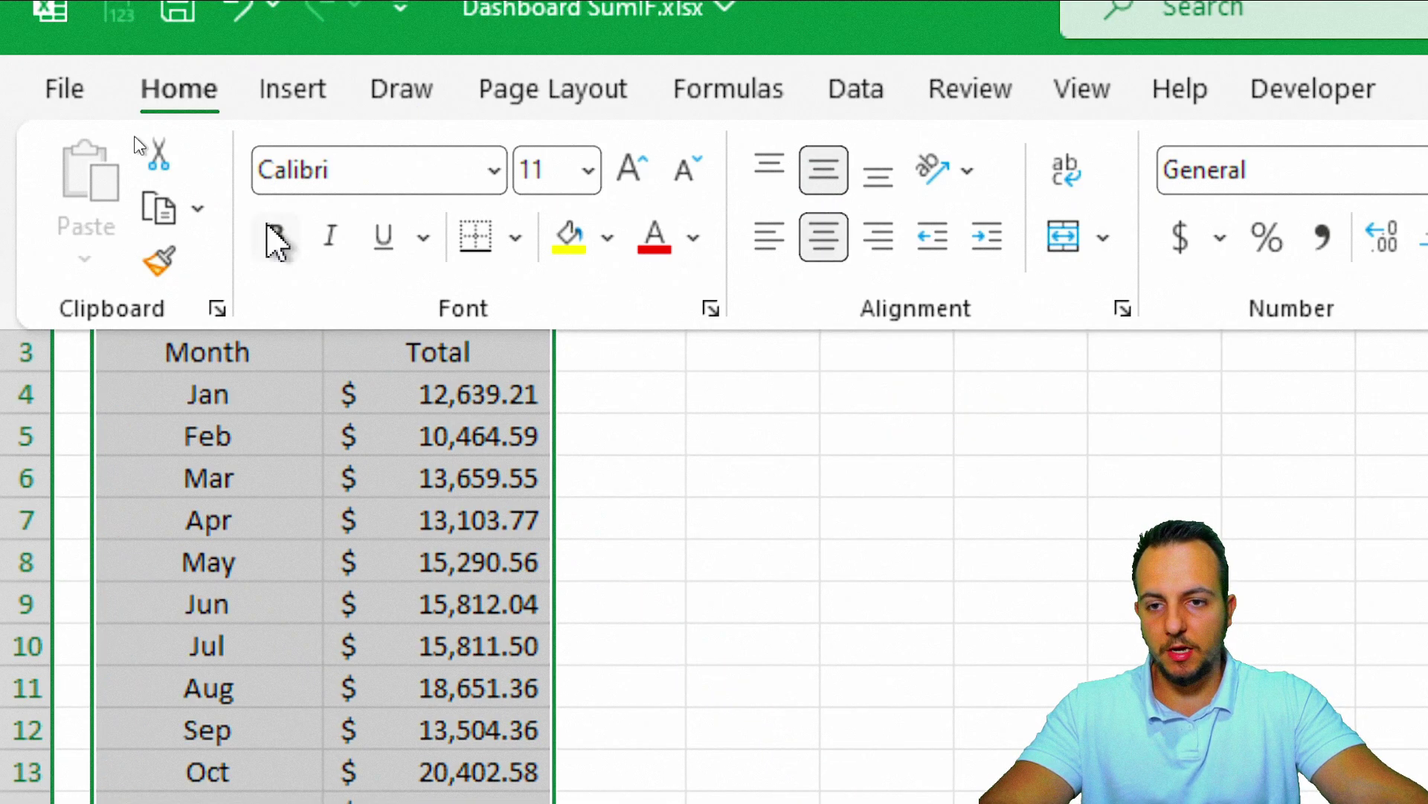
pyautogui.click(515, 237)
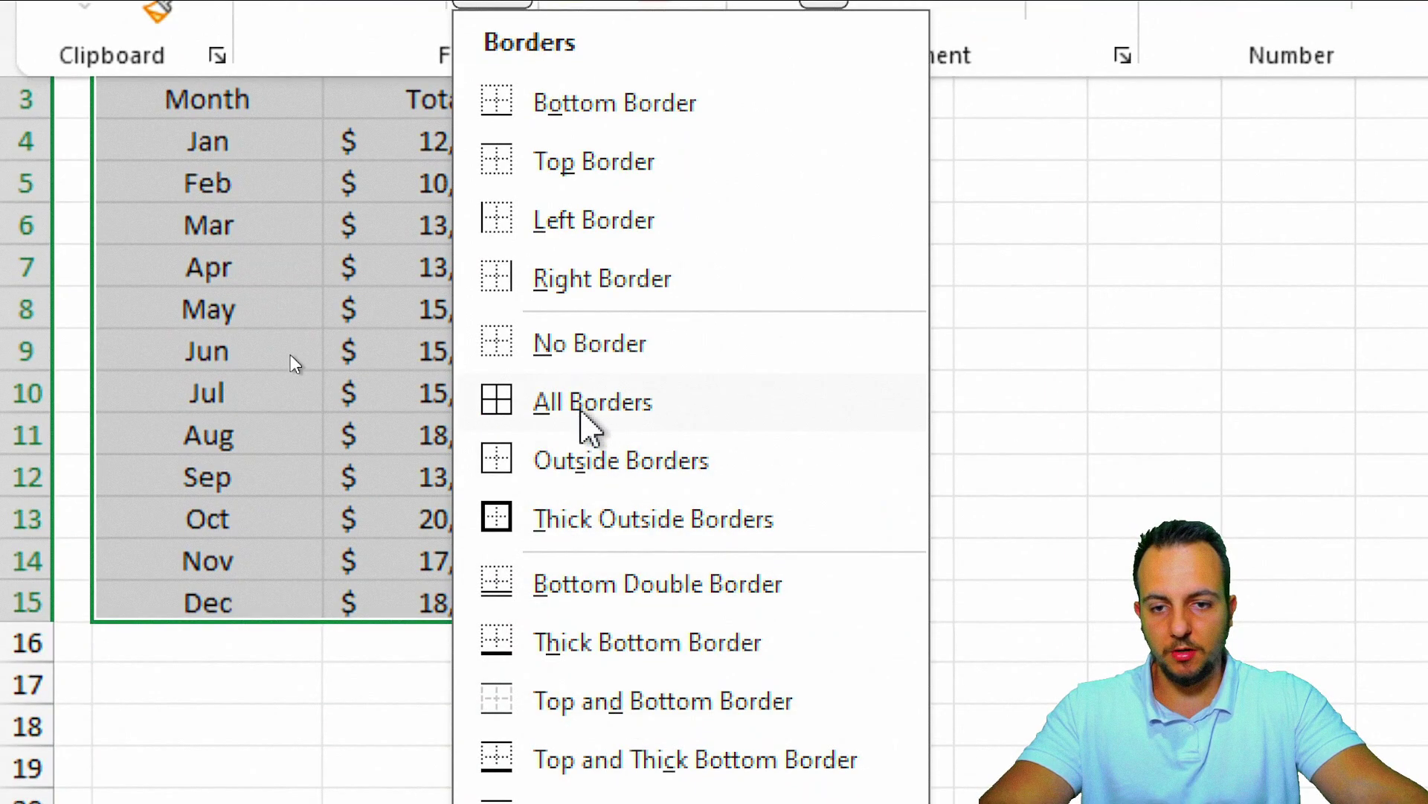
pyautogui.click(582, 411)
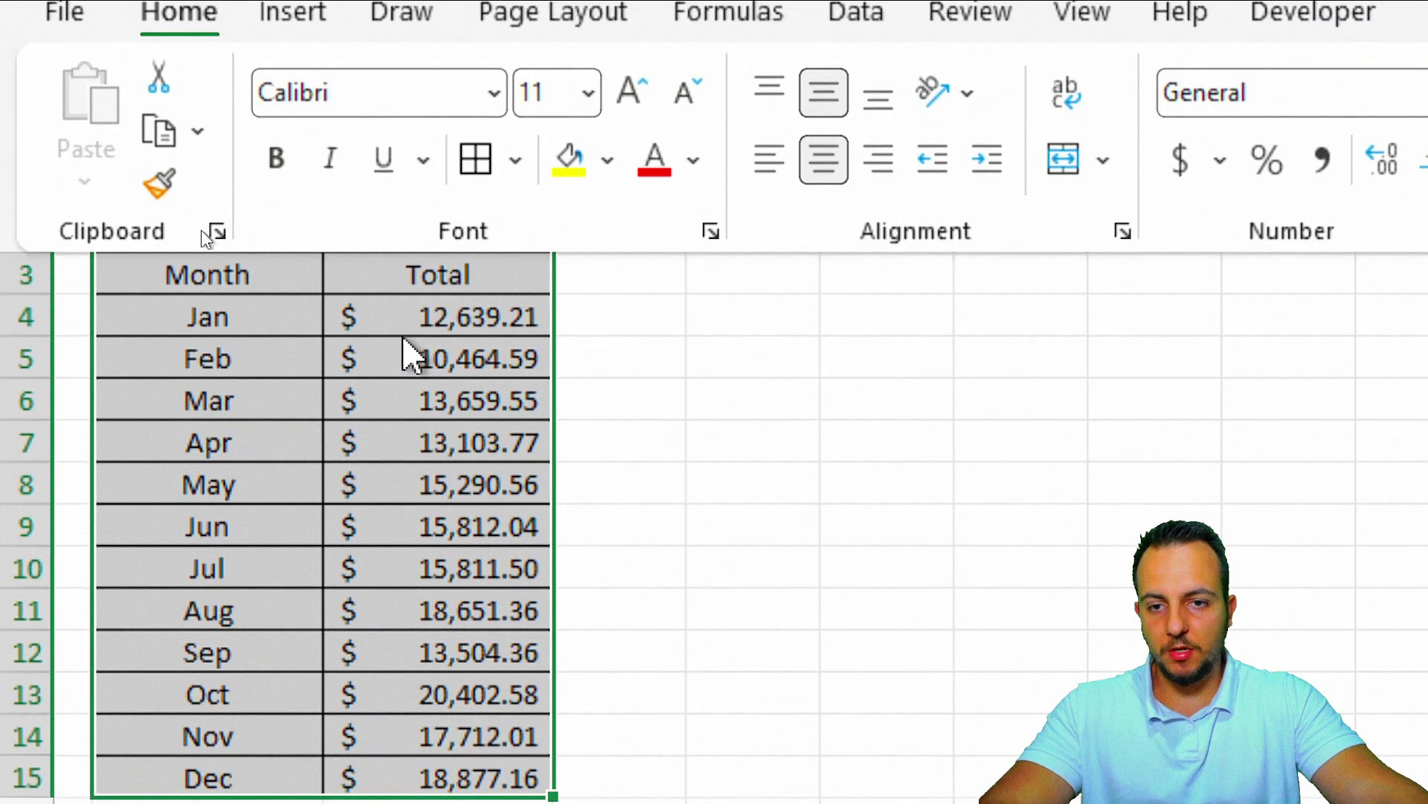
# Format the header cells B2:C3 with bold white text on a dark grey fill.
pyautogui.moveTo(276, 227); pyautogui.dragTo(392, 268)
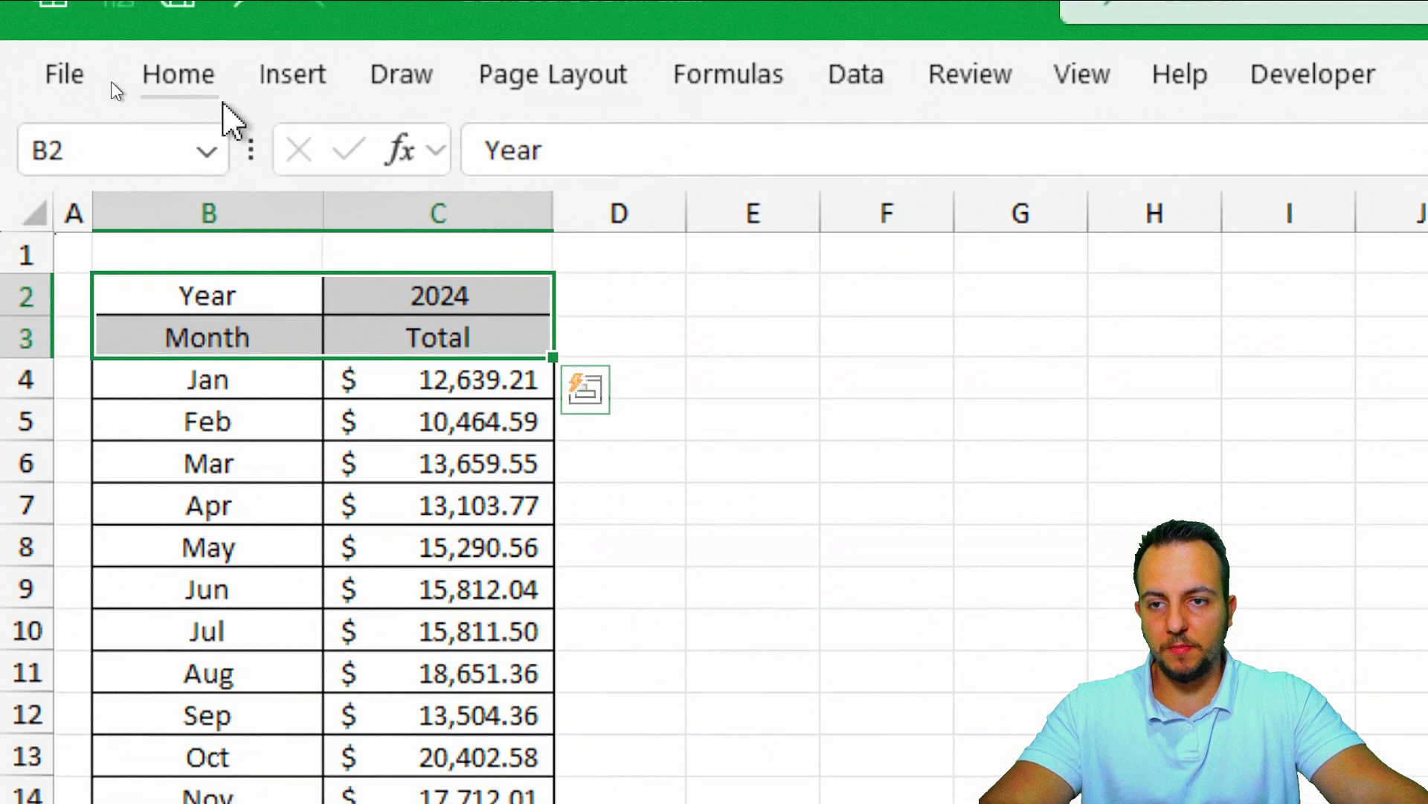
pyautogui.click(198, 92)
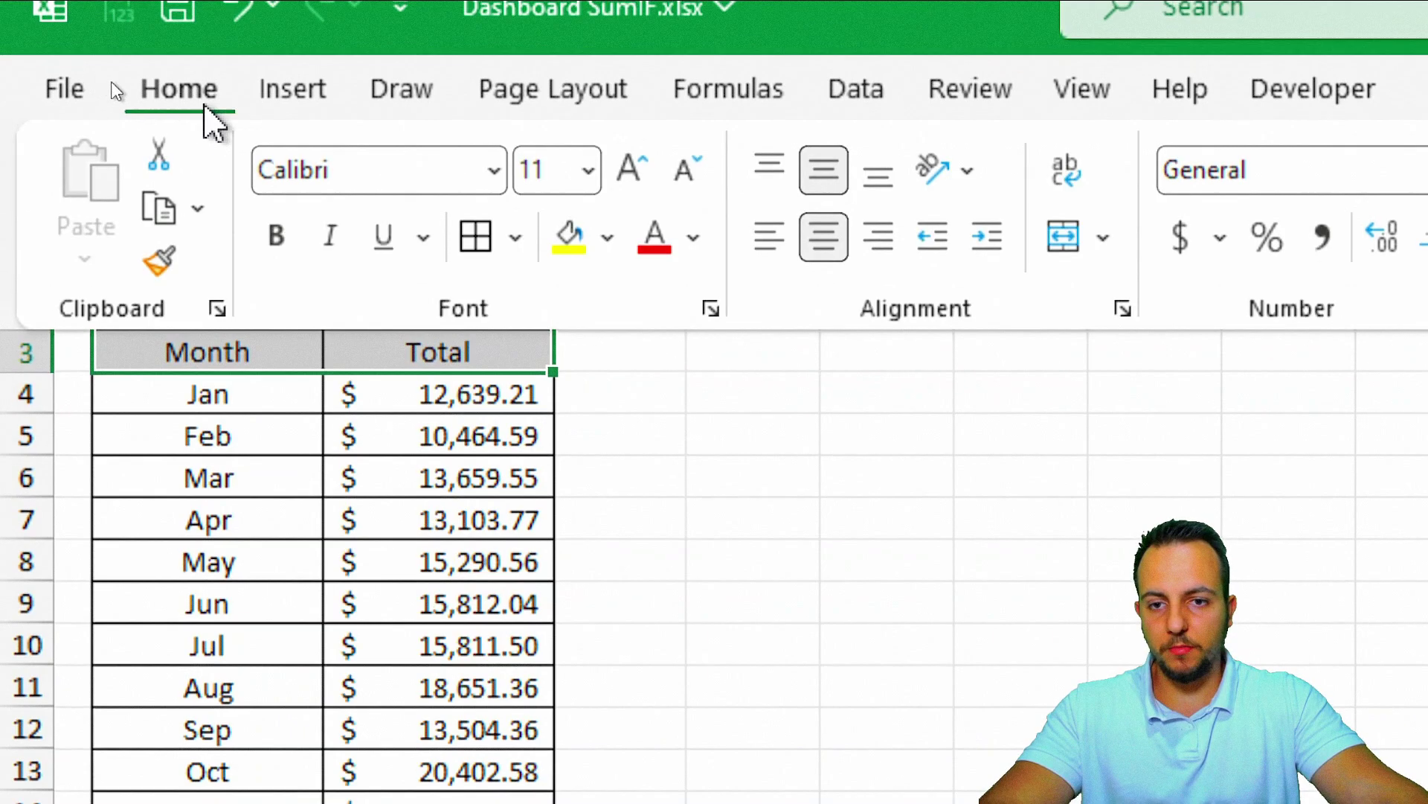
pyautogui.click(287, 248)
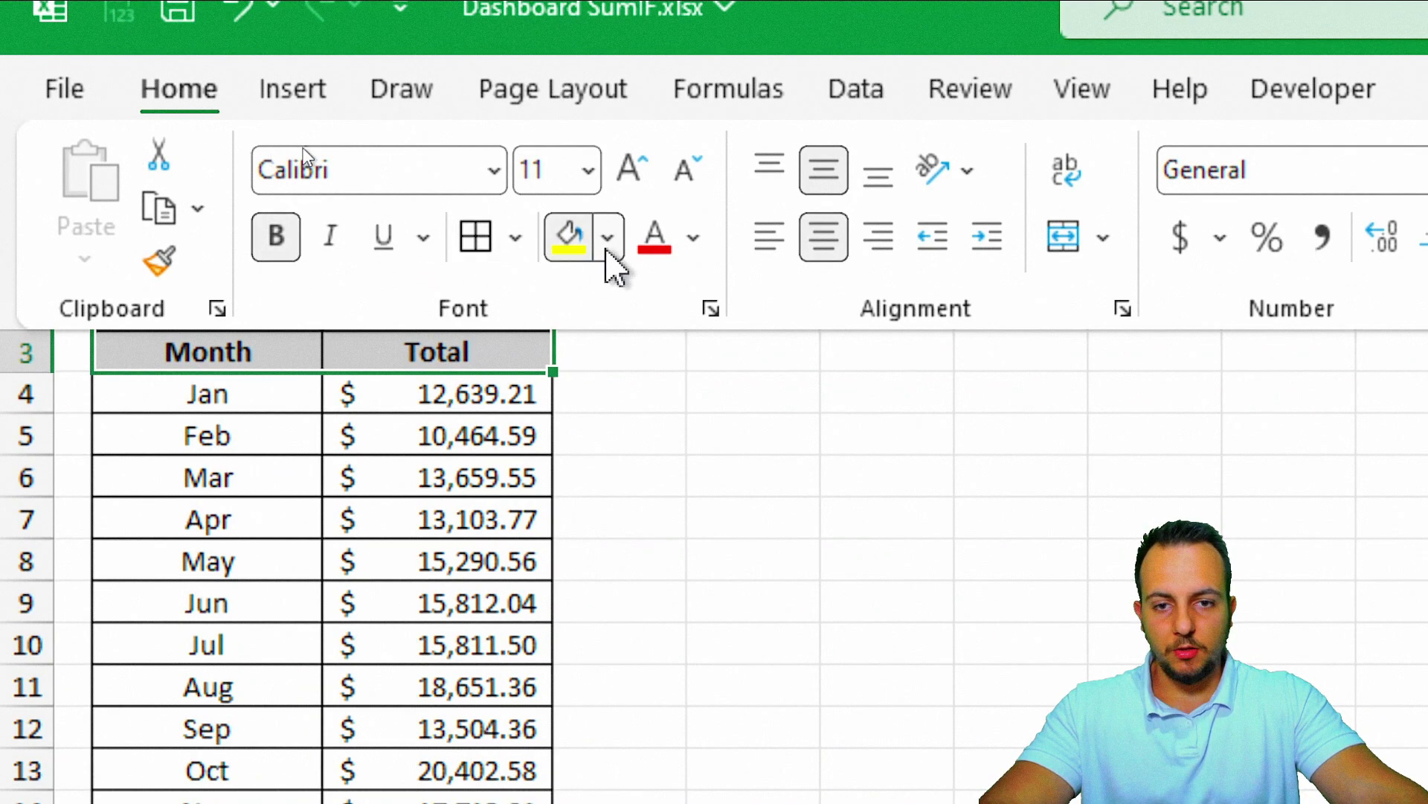
pyautogui.click(606, 252)
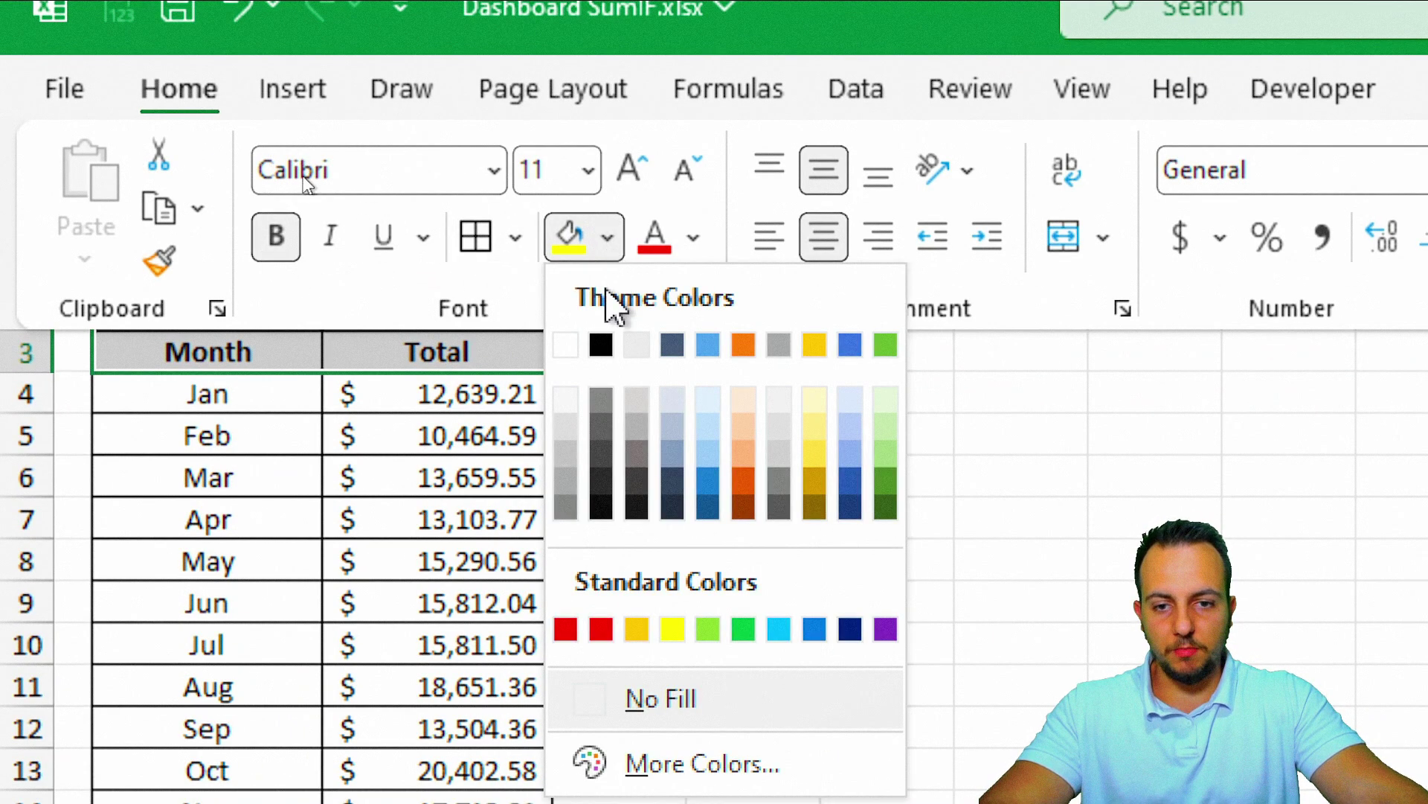
pyautogui.click(600, 454)
pyautogui.click(693, 240)
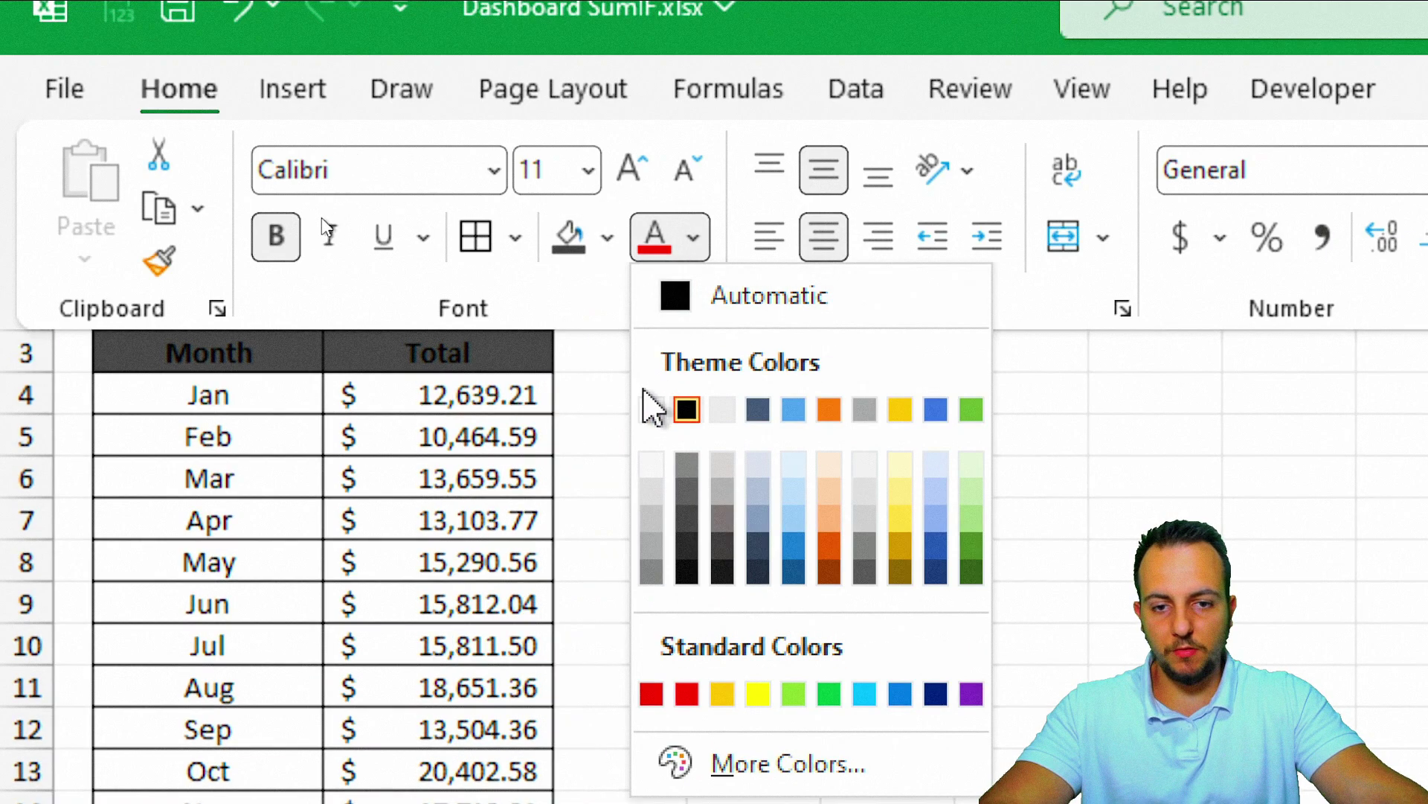
pyautogui.click(651, 409)
# Switch the year in C2 to 2023 and back to 2024 to check the formatted table.
pyautogui.click(536, 311)
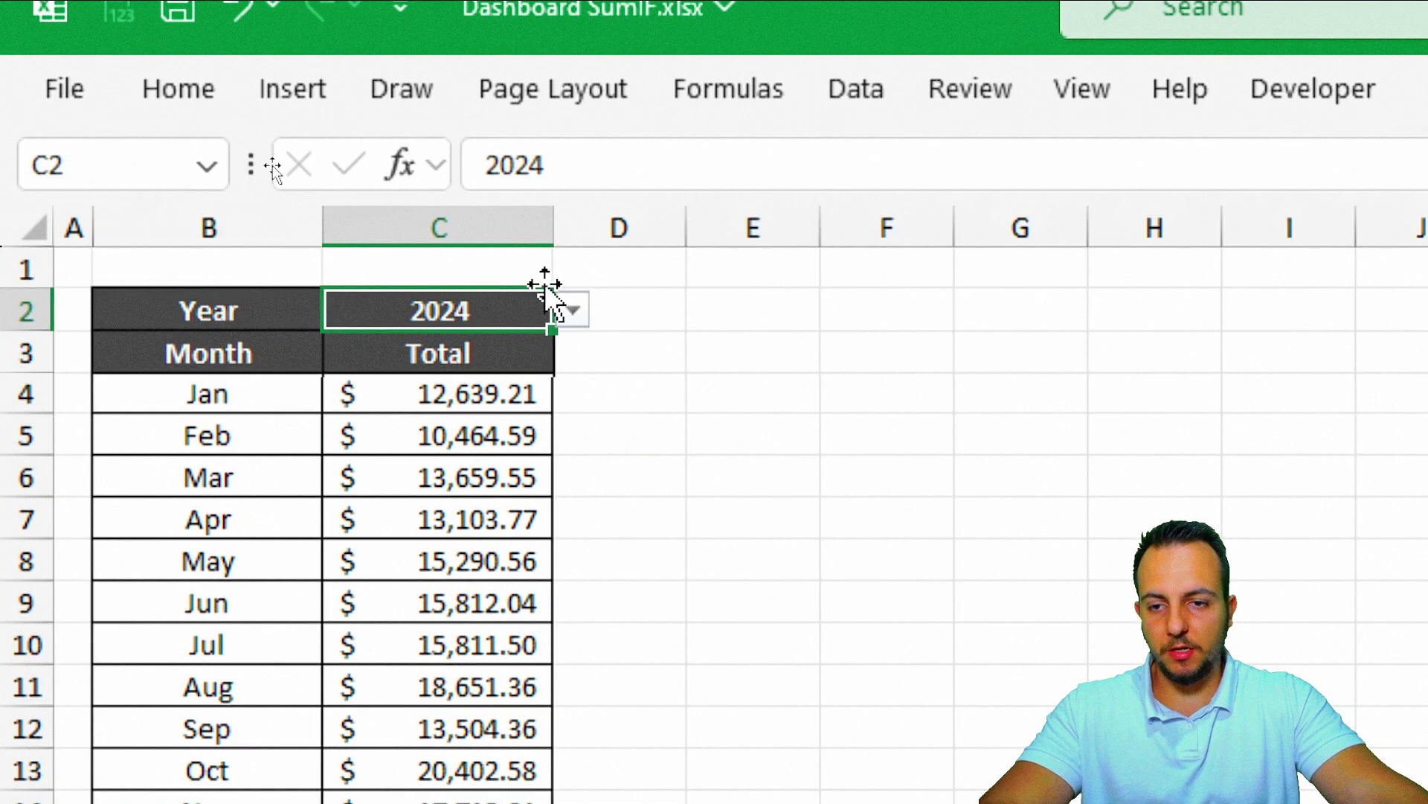
pyautogui.click(572, 309)
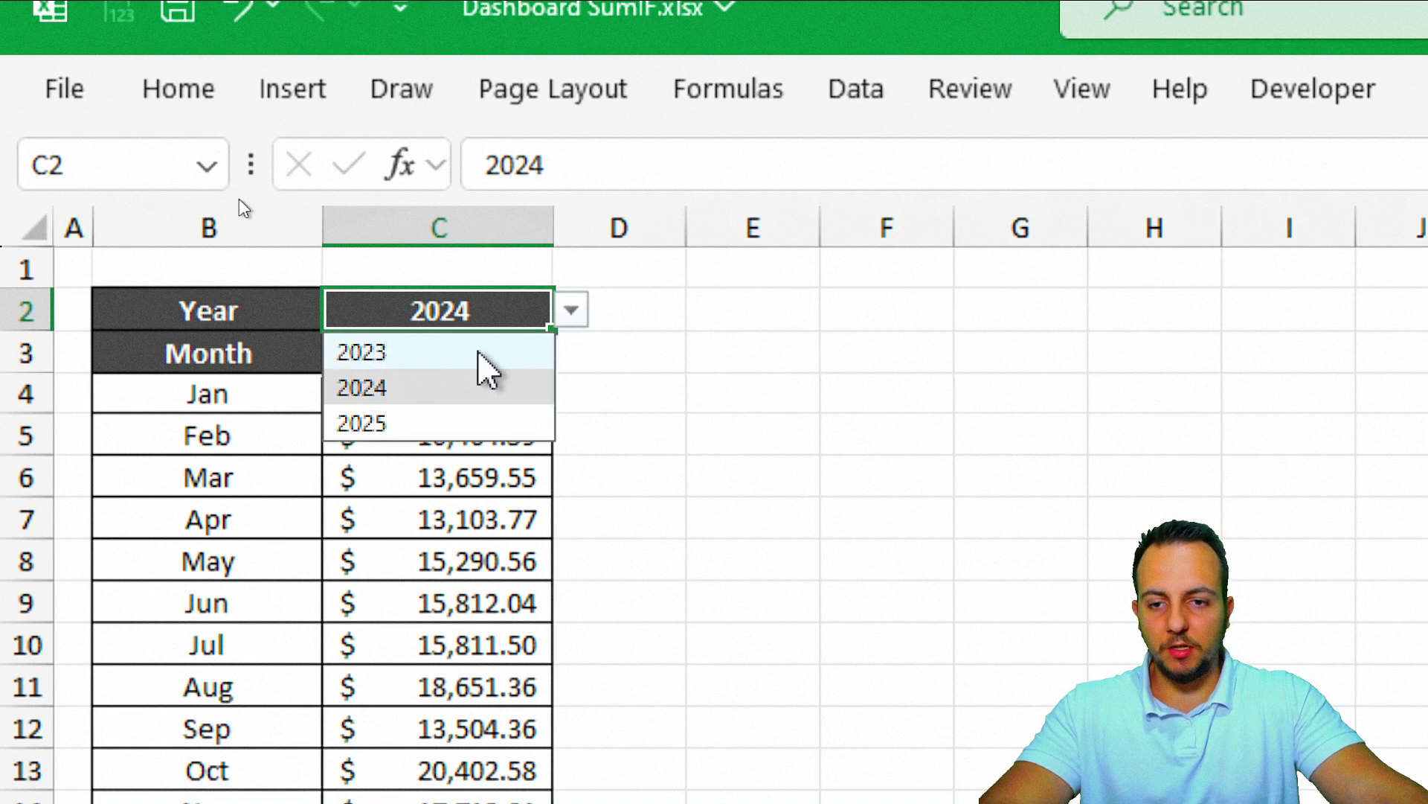
pyautogui.click(494, 352)
pyautogui.click(573, 312)
pyautogui.click(446, 409)
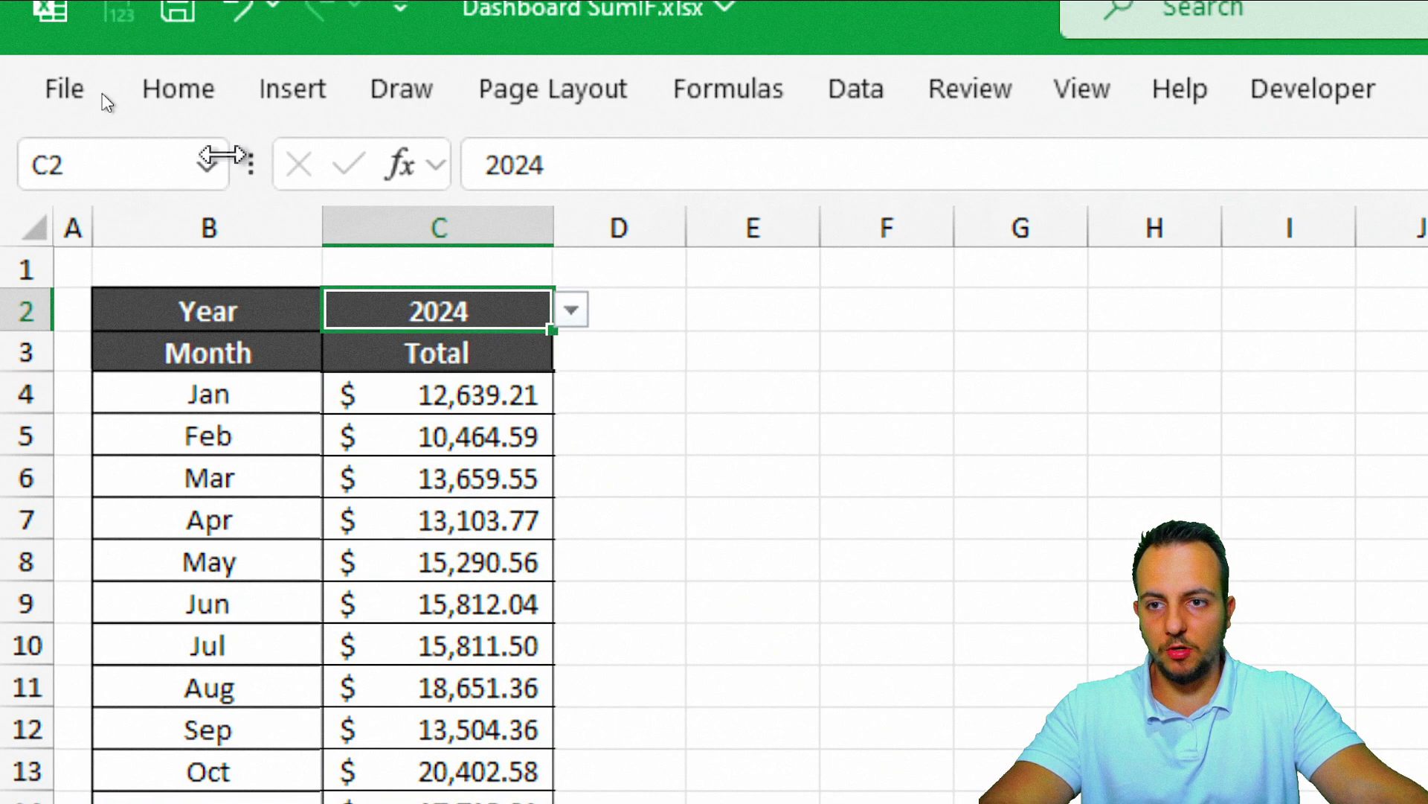
# Format the year cell C2 with a gold fill and black text.
pyautogui.click(182, 91)
pyautogui.click(608, 245)
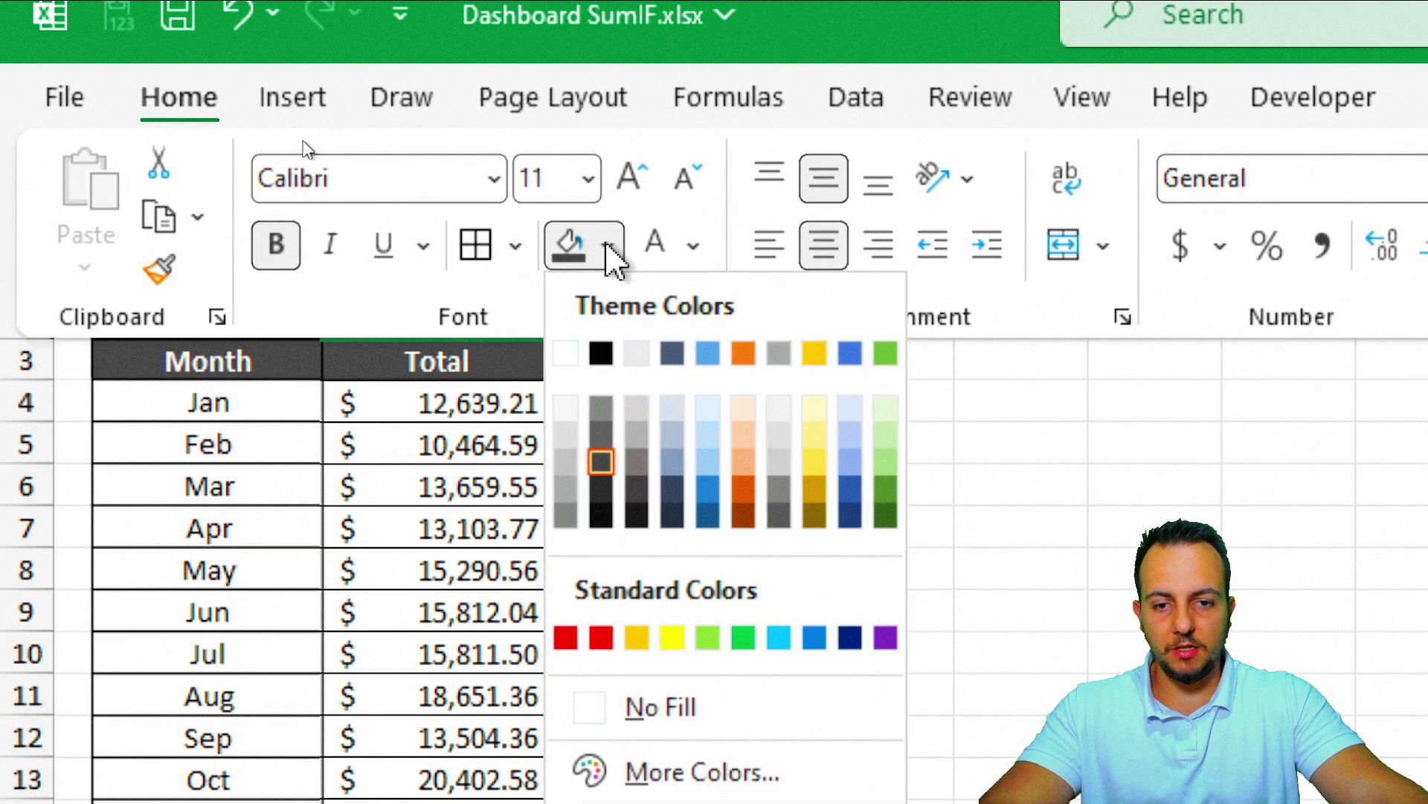
pyautogui.click(818, 352)
pyautogui.click(693, 245)
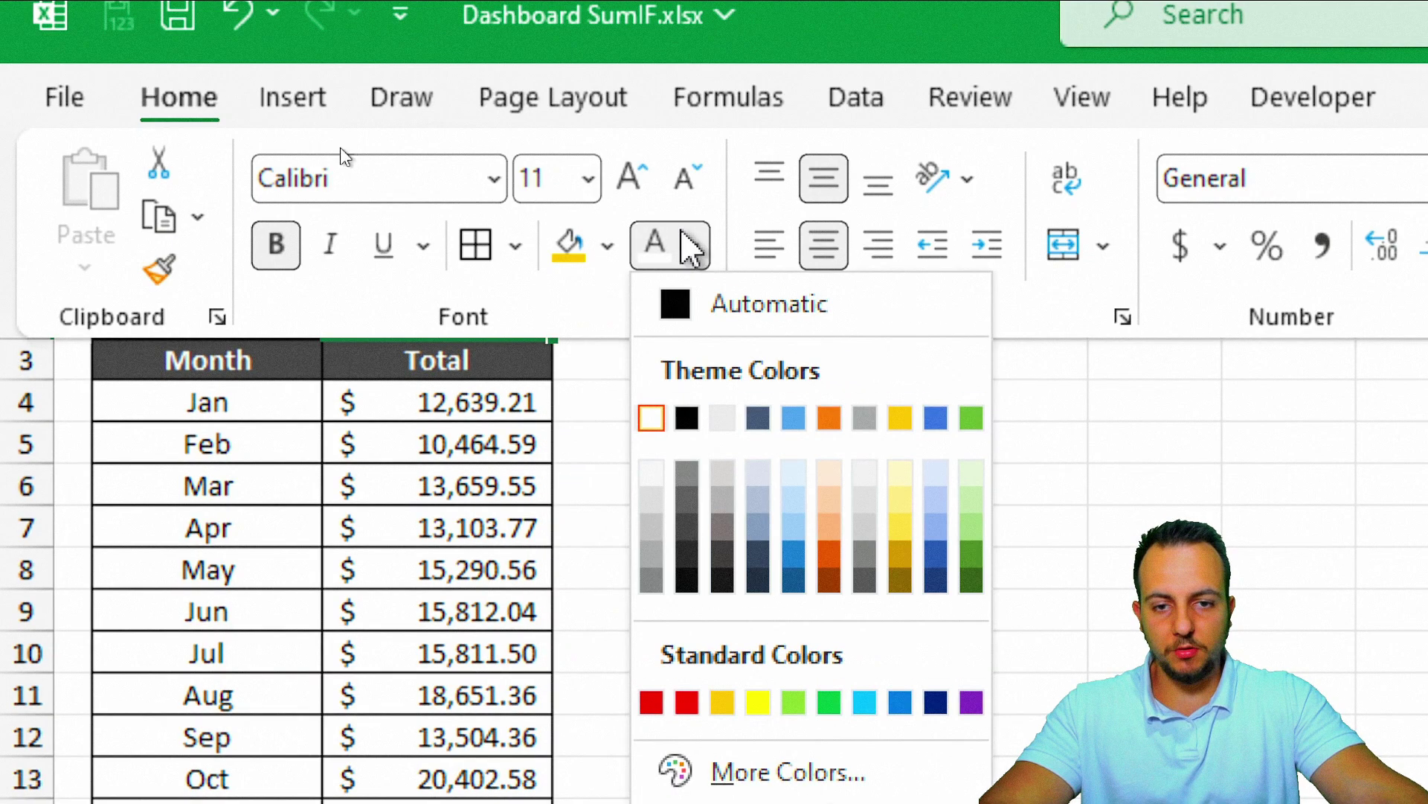
pyautogui.click(683, 429)
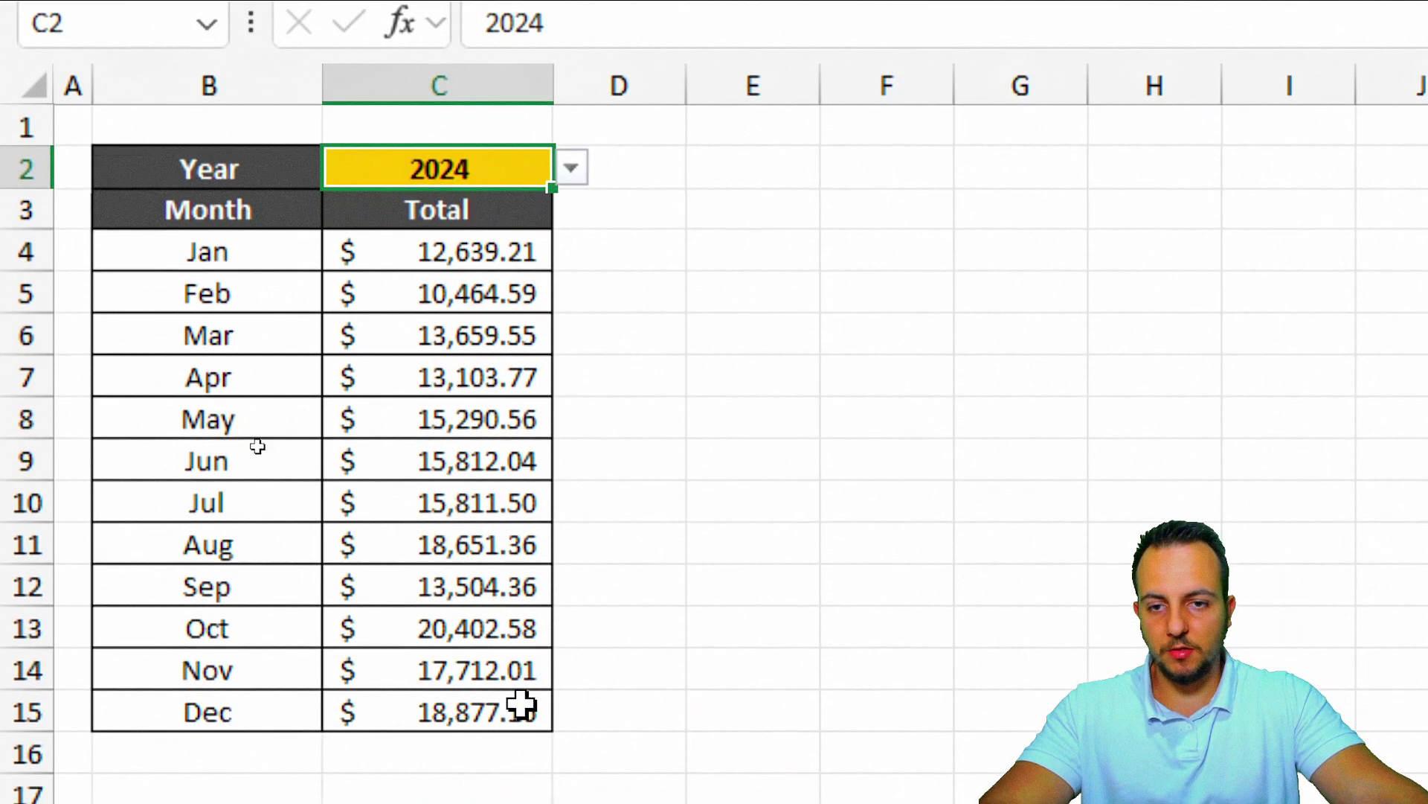
pyautogui.click(439, 495)
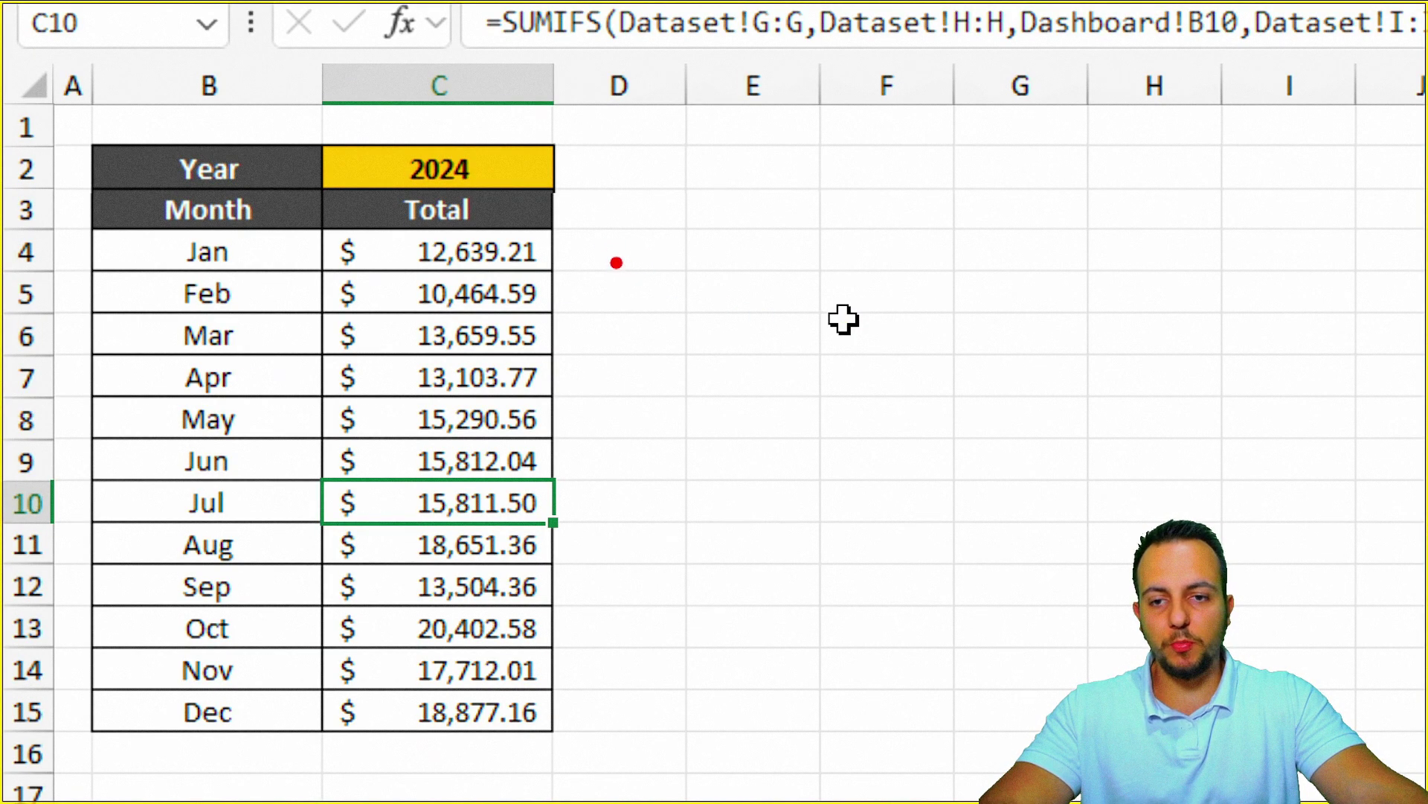
pyautogui.moveTo(607, 246)
pyautogui.mouseDown()
pyautogui.moveTo(598, 296)
pyautogui.moveTo(714, 336)
pyautogui.mouseUp()
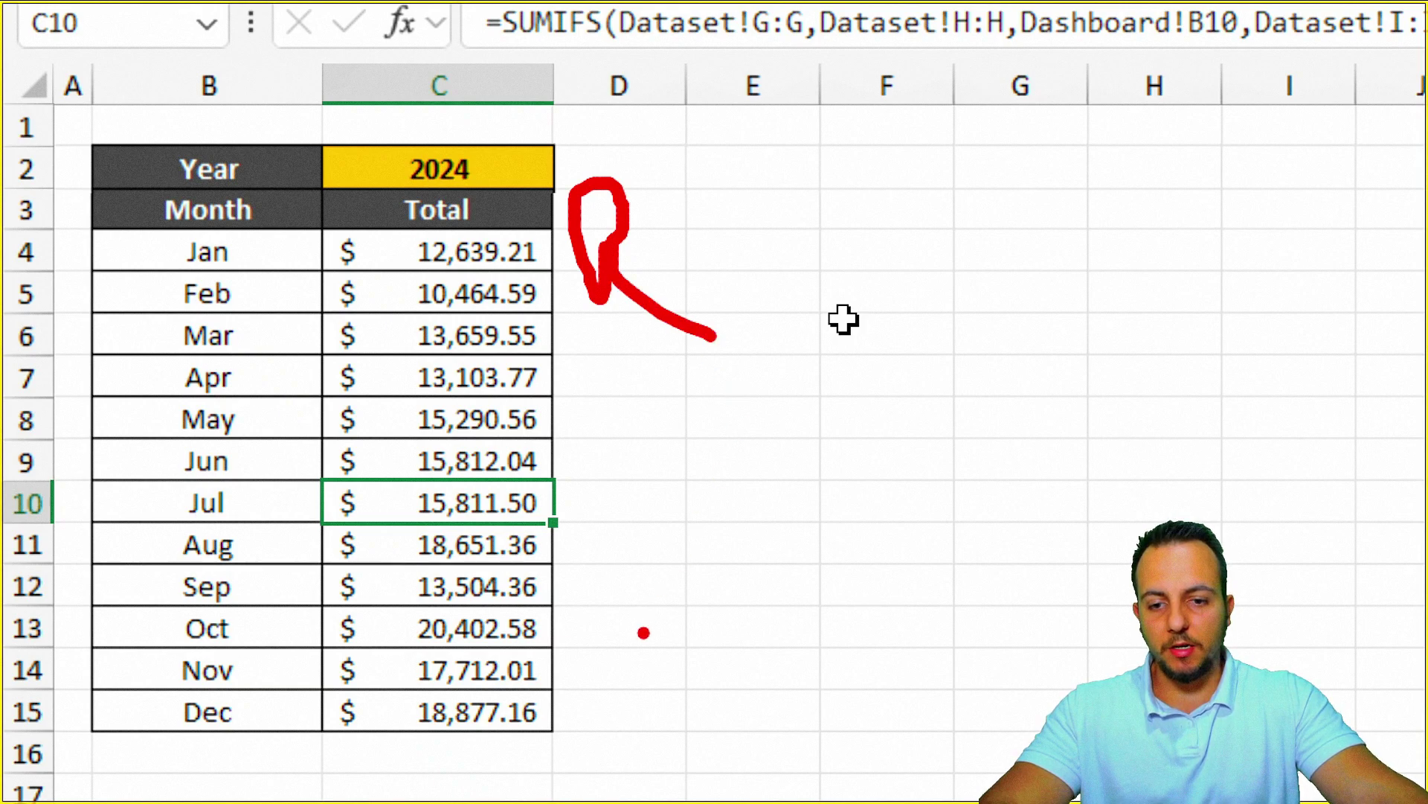
pyautogui.moveTo(698, 601); pyautogui.dragTo(674, 678)
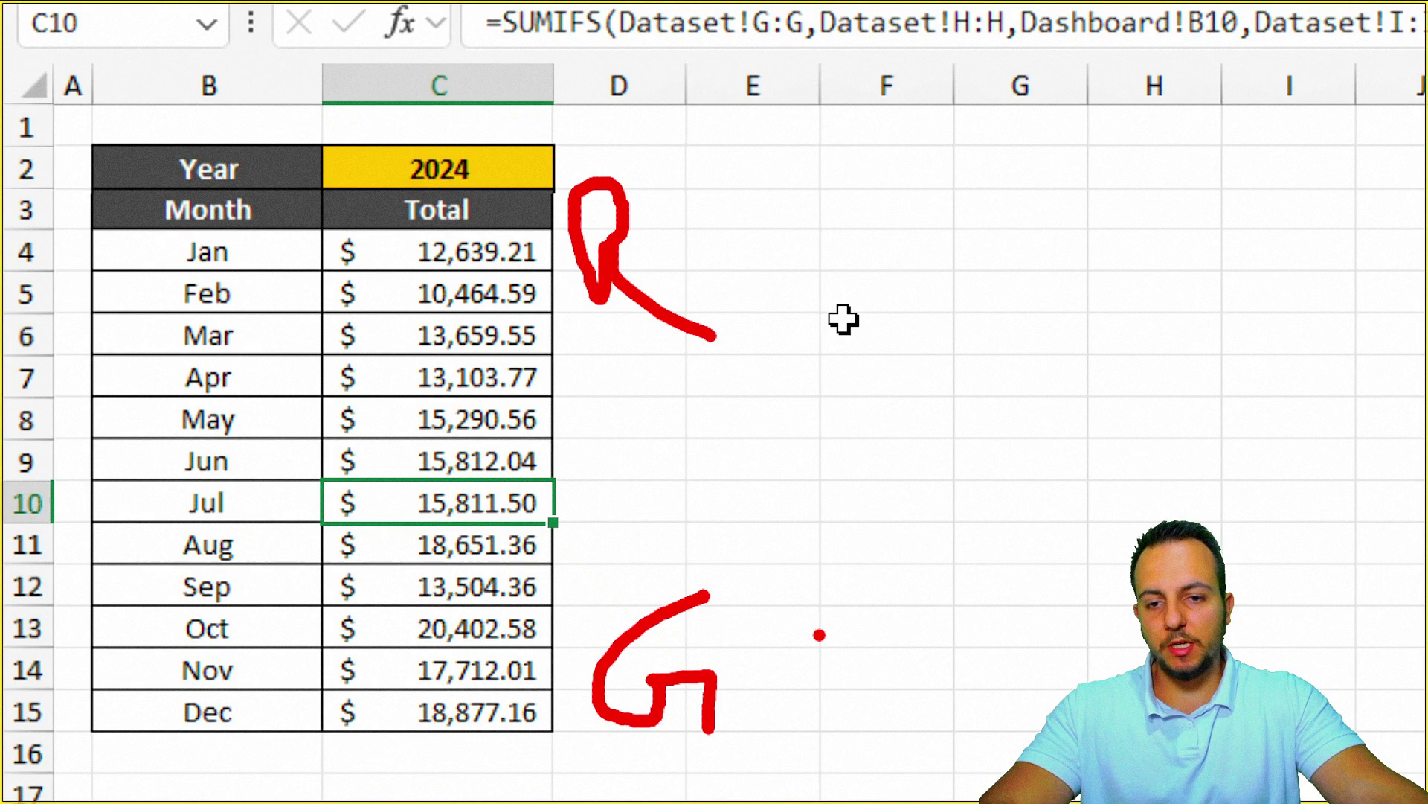
pyautogui.press('Escape')
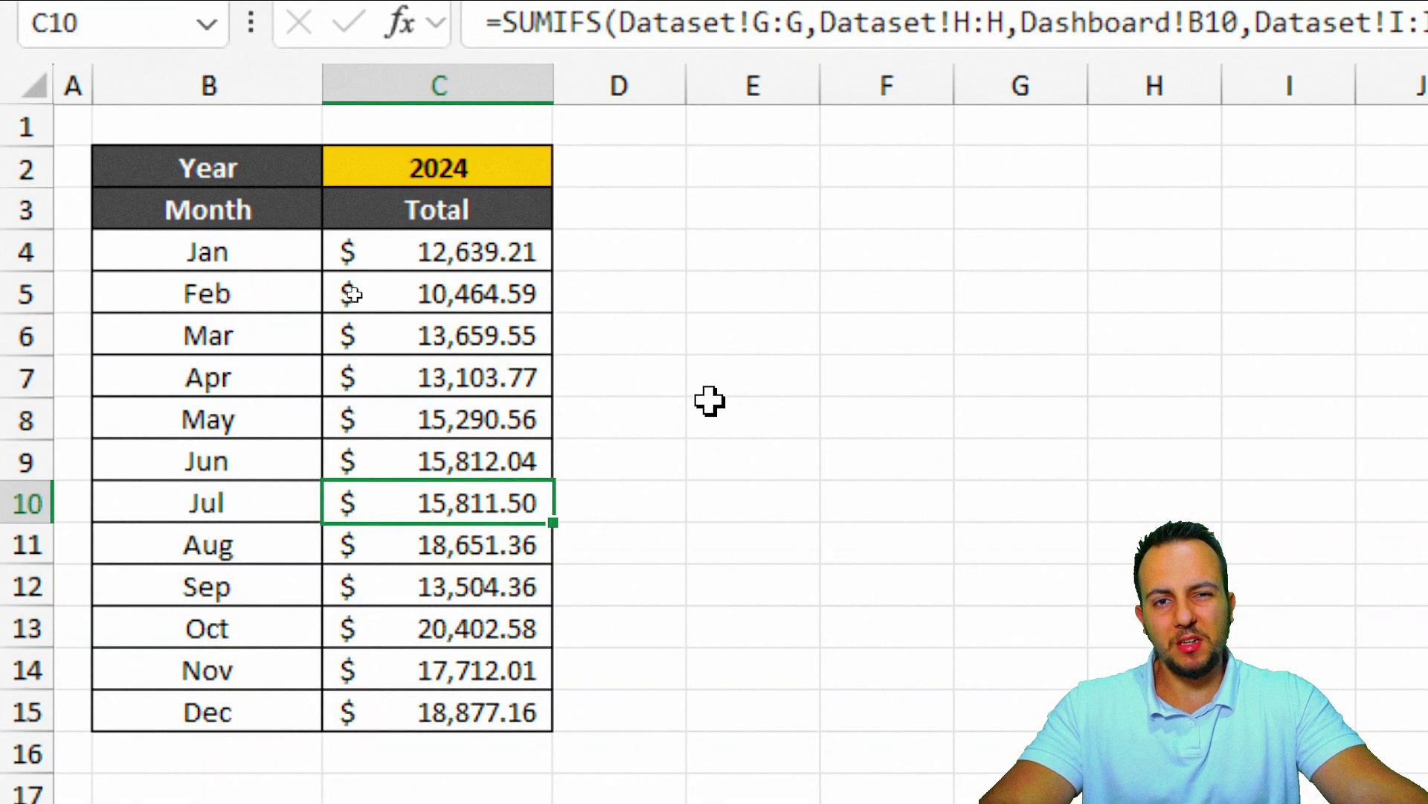
# Apply a green-yellow-red colour scale as conditional formatting to the monthly totals in C4:C15.
pyautogui.moveTo(449, 260); pyautogui.dragTo(435, 703)
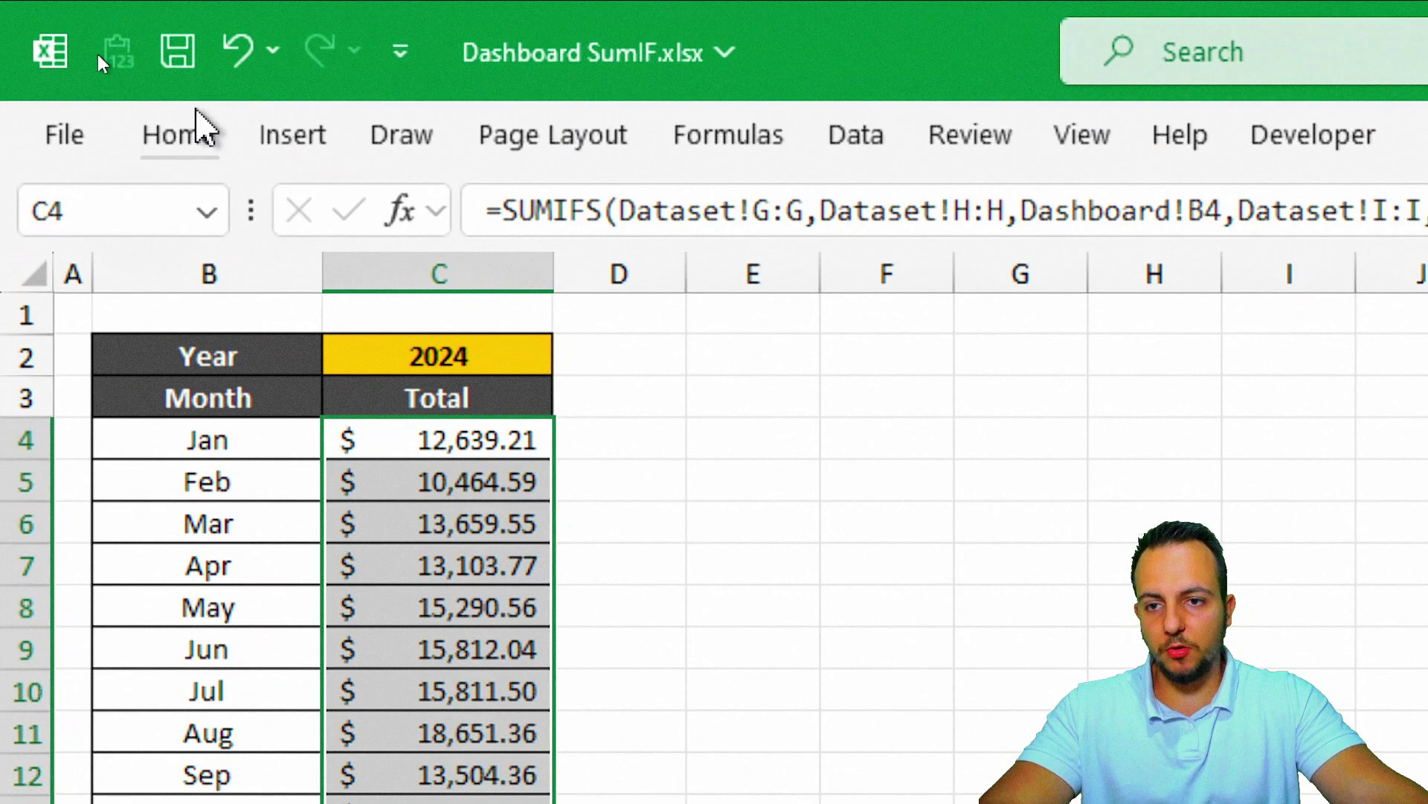
pyautogui.click(195, 133)
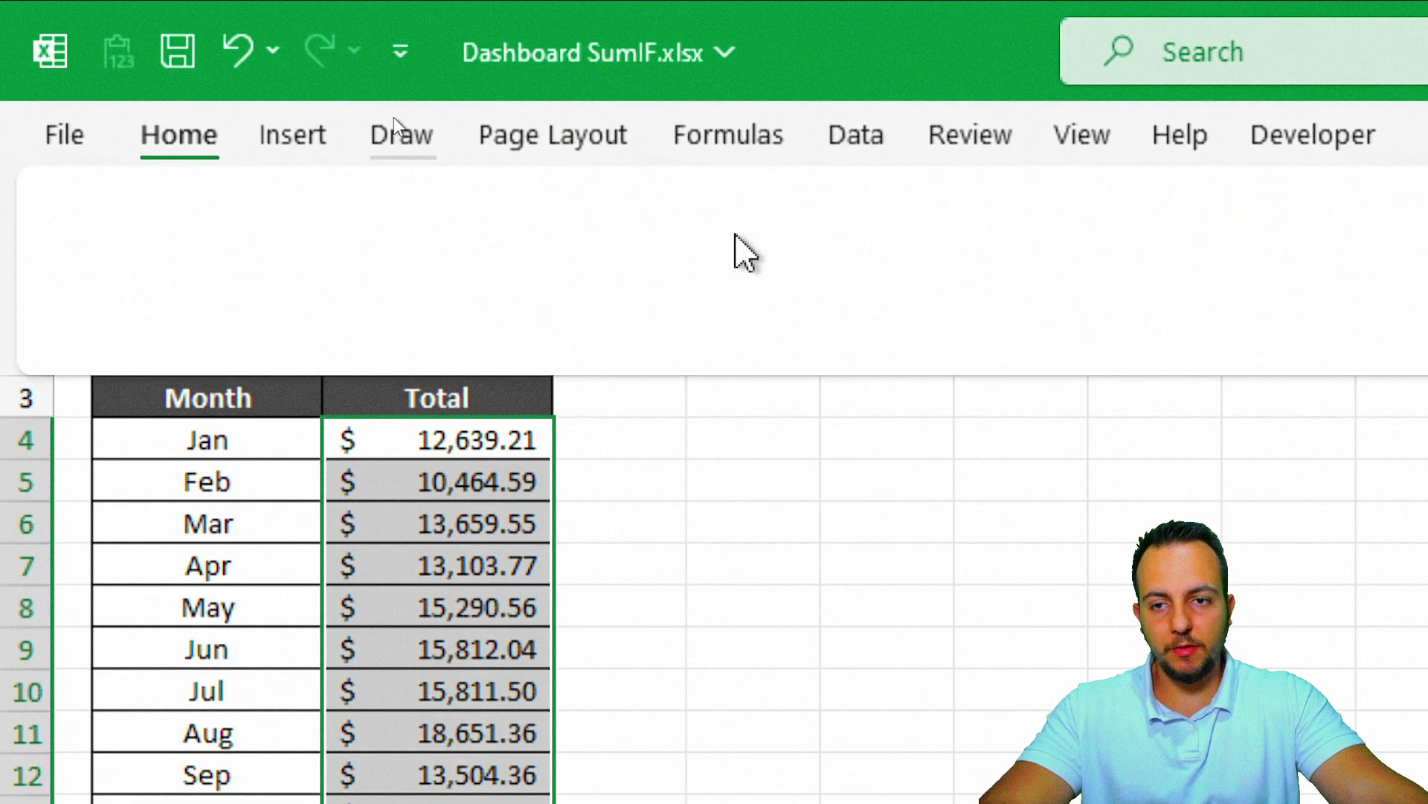
pyautogui.click(558, 320)
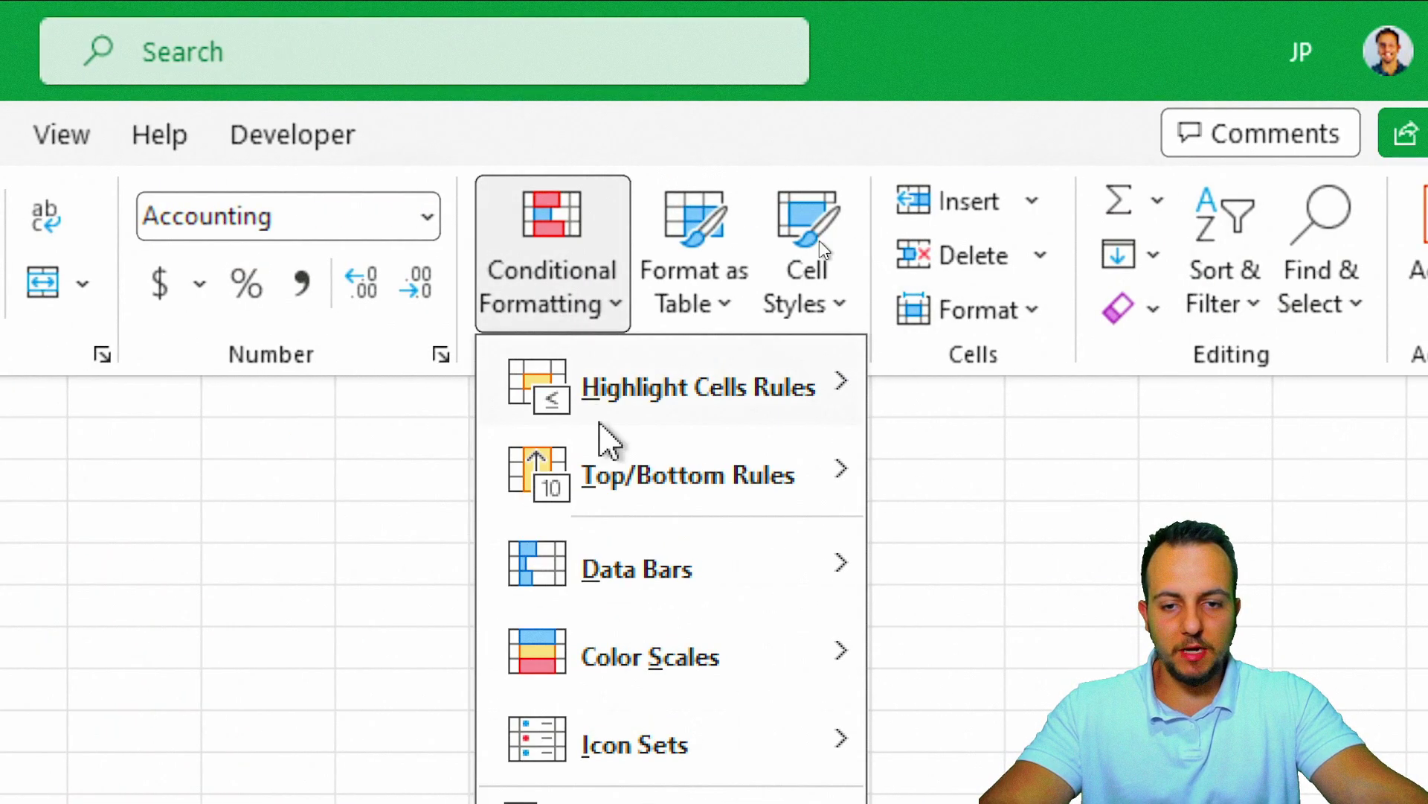
pyautogui.moveTo(740, 430)
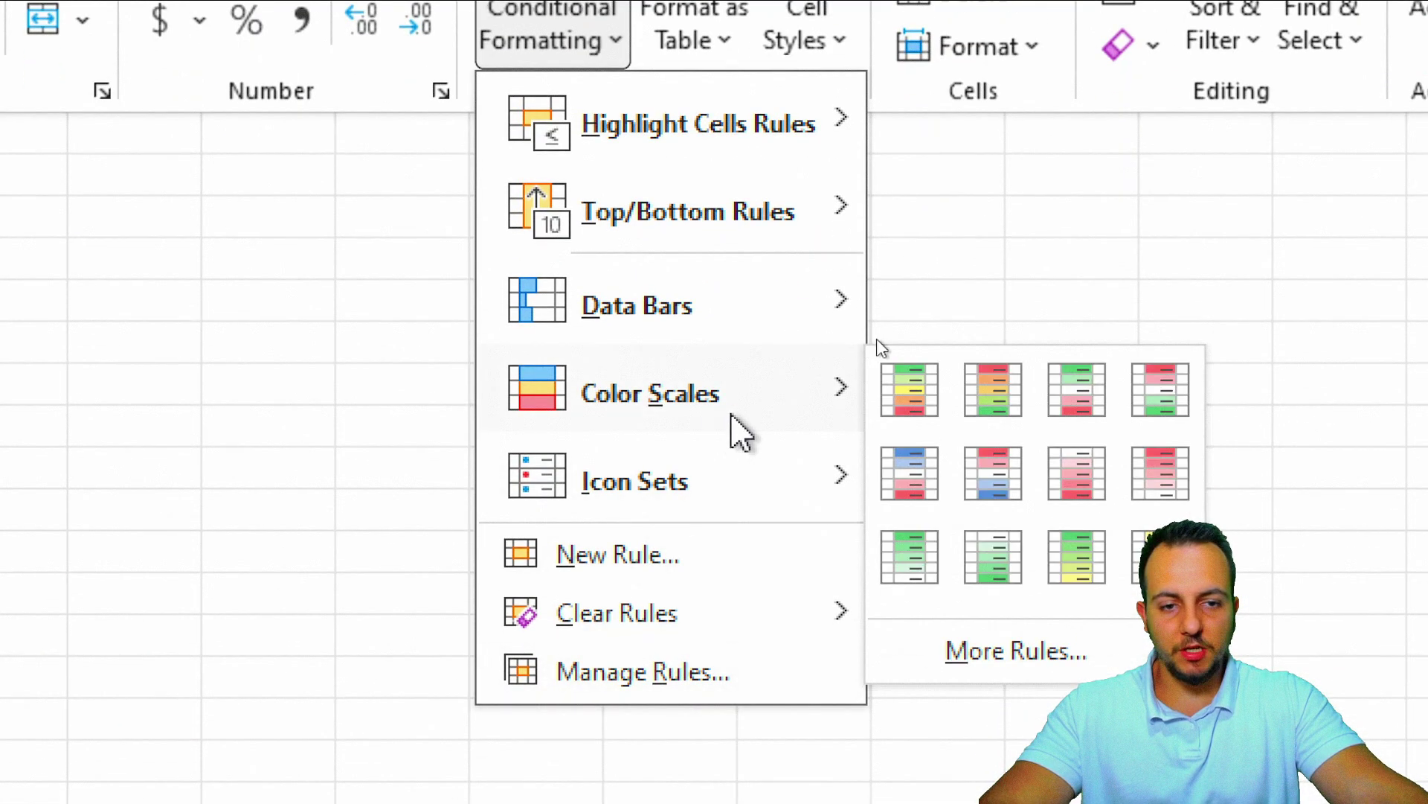
pyautogui.click(922, 409)
pyautogui.click(176, 298)
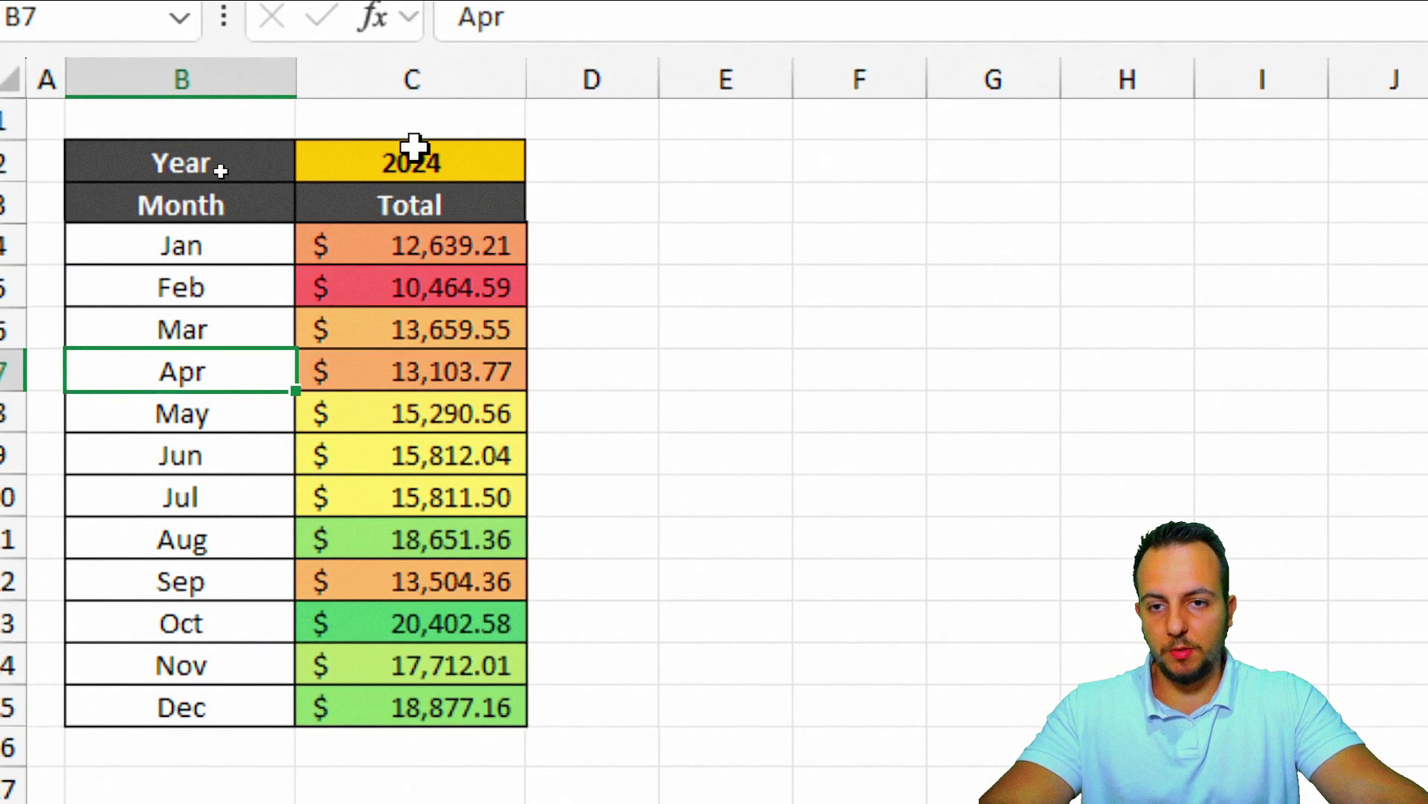
# Switch the year in C2 to 2023 and on to 2025 to check the colour scale.
pyautogui.click(414, 147)
pyautogui.click(554, 167)
pyautogui.click(476, 205)
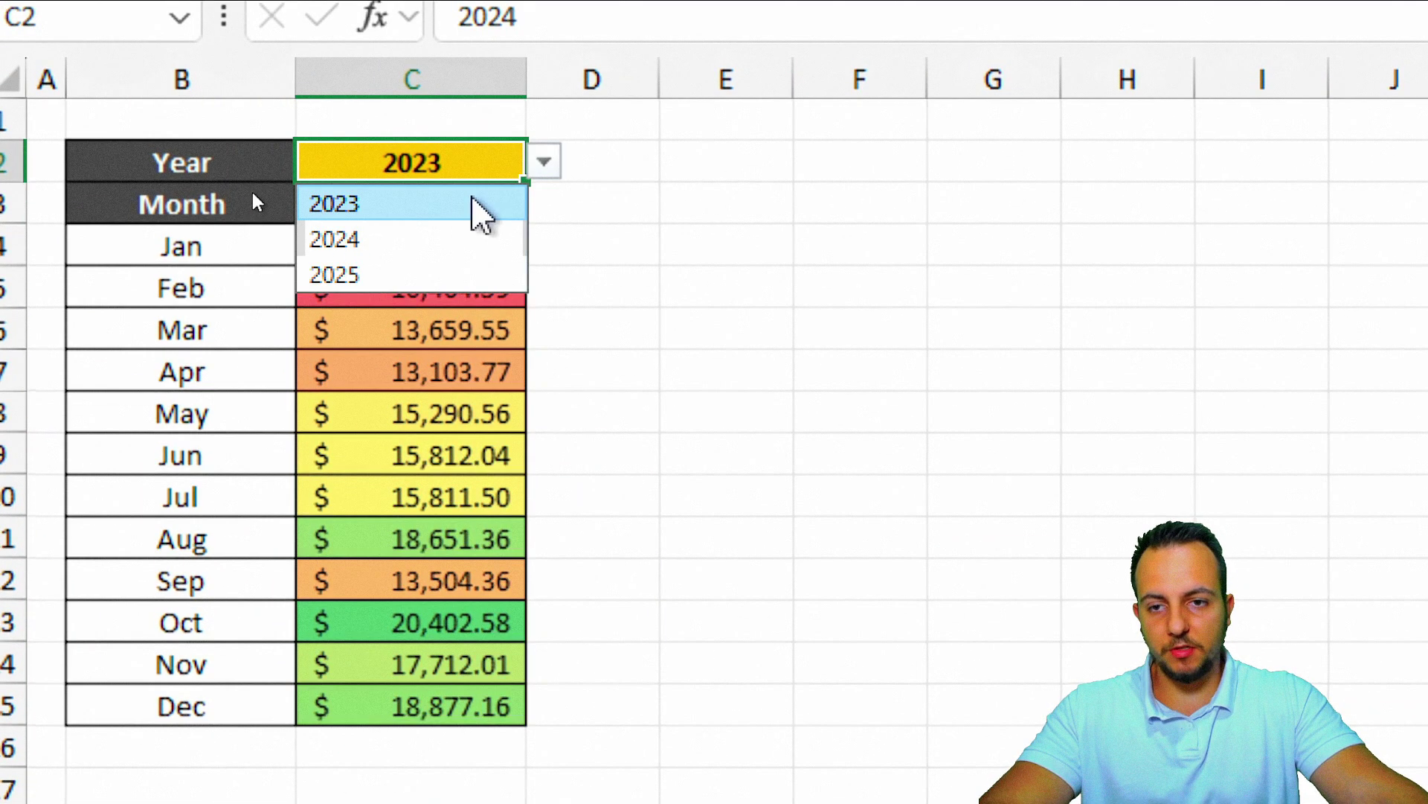
pyautogui.click(544, 161)
pyautogui.click(364, 287)
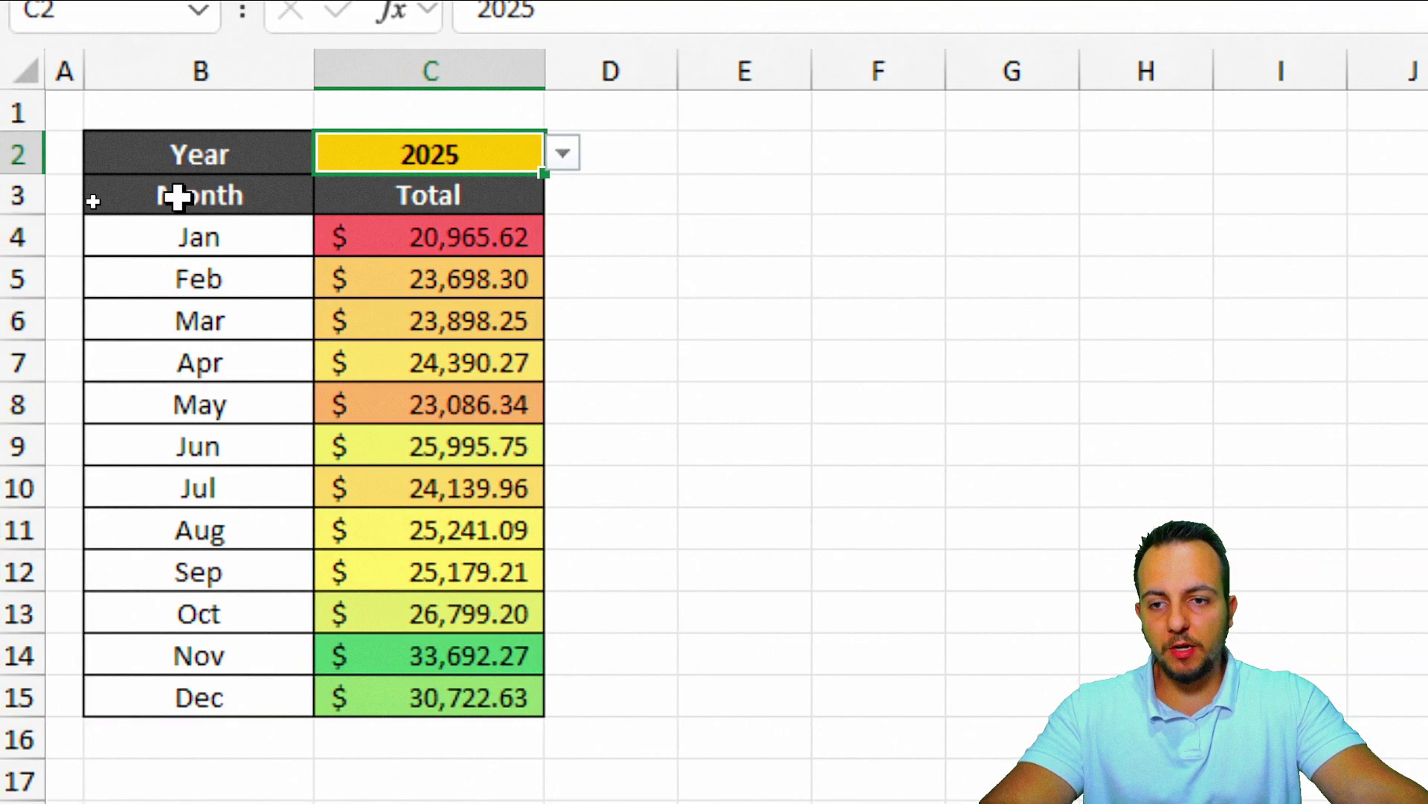
# Insert a 2-D clustered column chart from the Month and Total data in B3:C15.
pyautogui.moveTo(159, 195); pyautogui.dragTo(375, 690)
pyautogui.moveTo(209, 163); pyautogui.dragTo(405, 660)
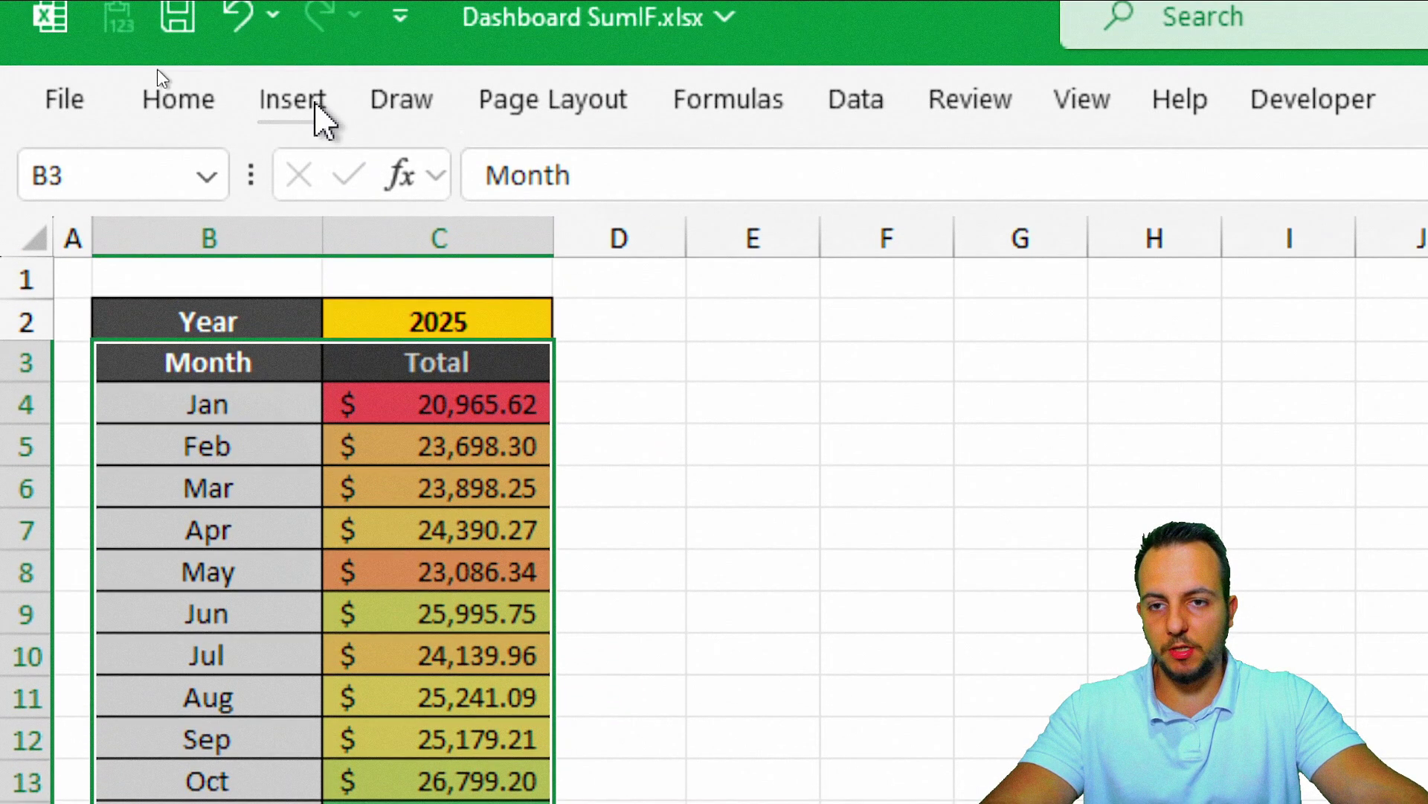
pyautogui.click(320, 116)
pyautogui.click(867, 183)
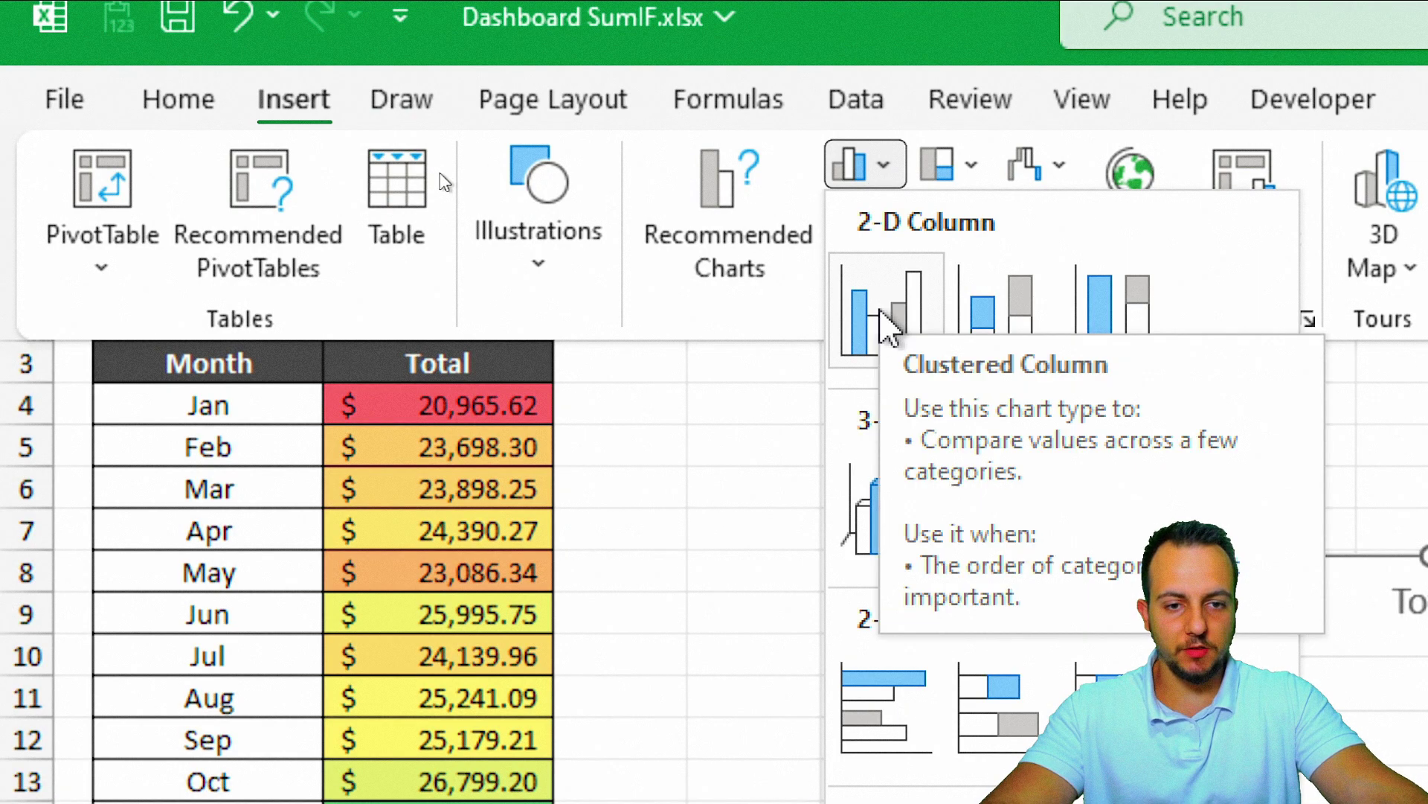
pyautogui.click(888, 321)
pyautogui.click(992, 309)
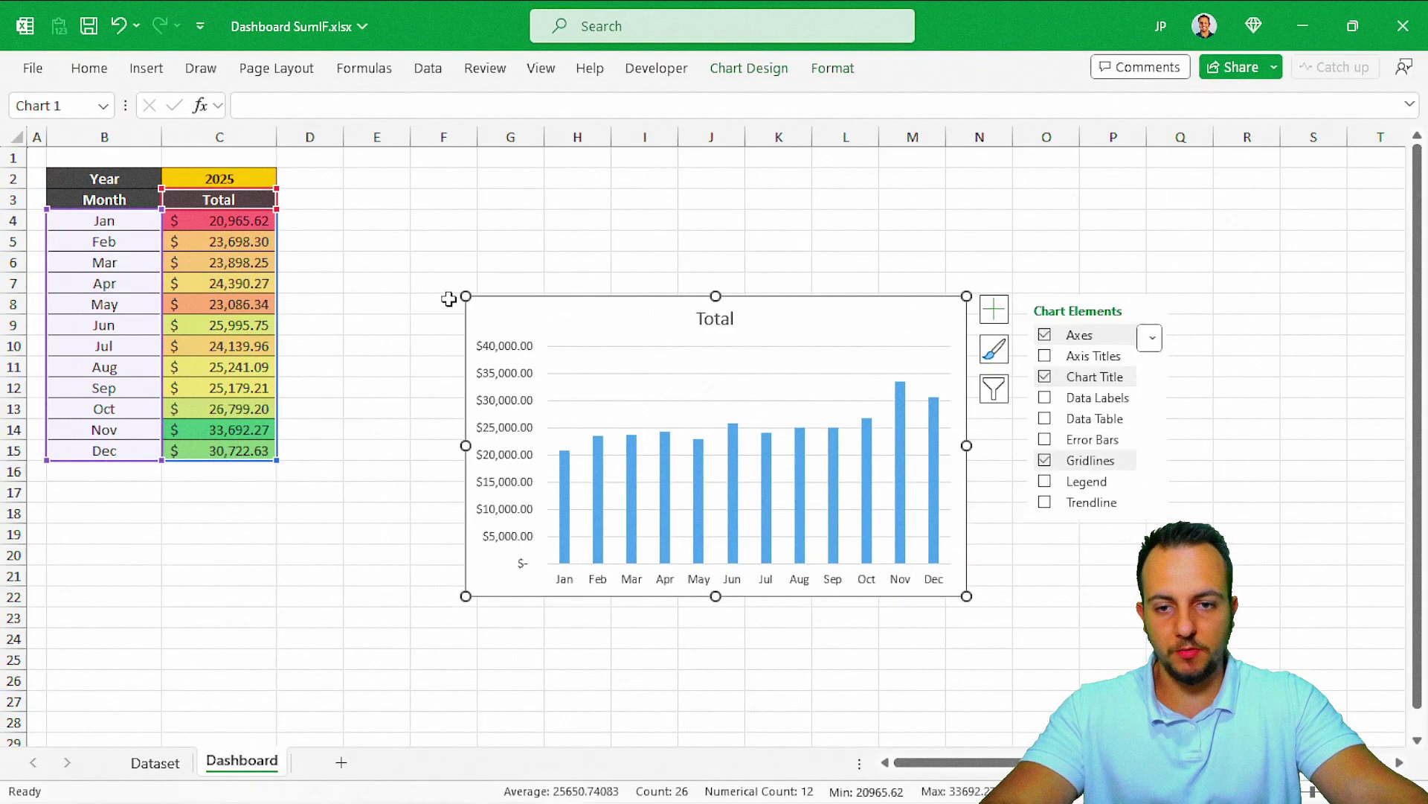
# Place the column chart directly below the table from row 16 and widen it to span columns B to M.
pyautogui.moveTo(529, 293); pyautogui.dragTo(182, 438)
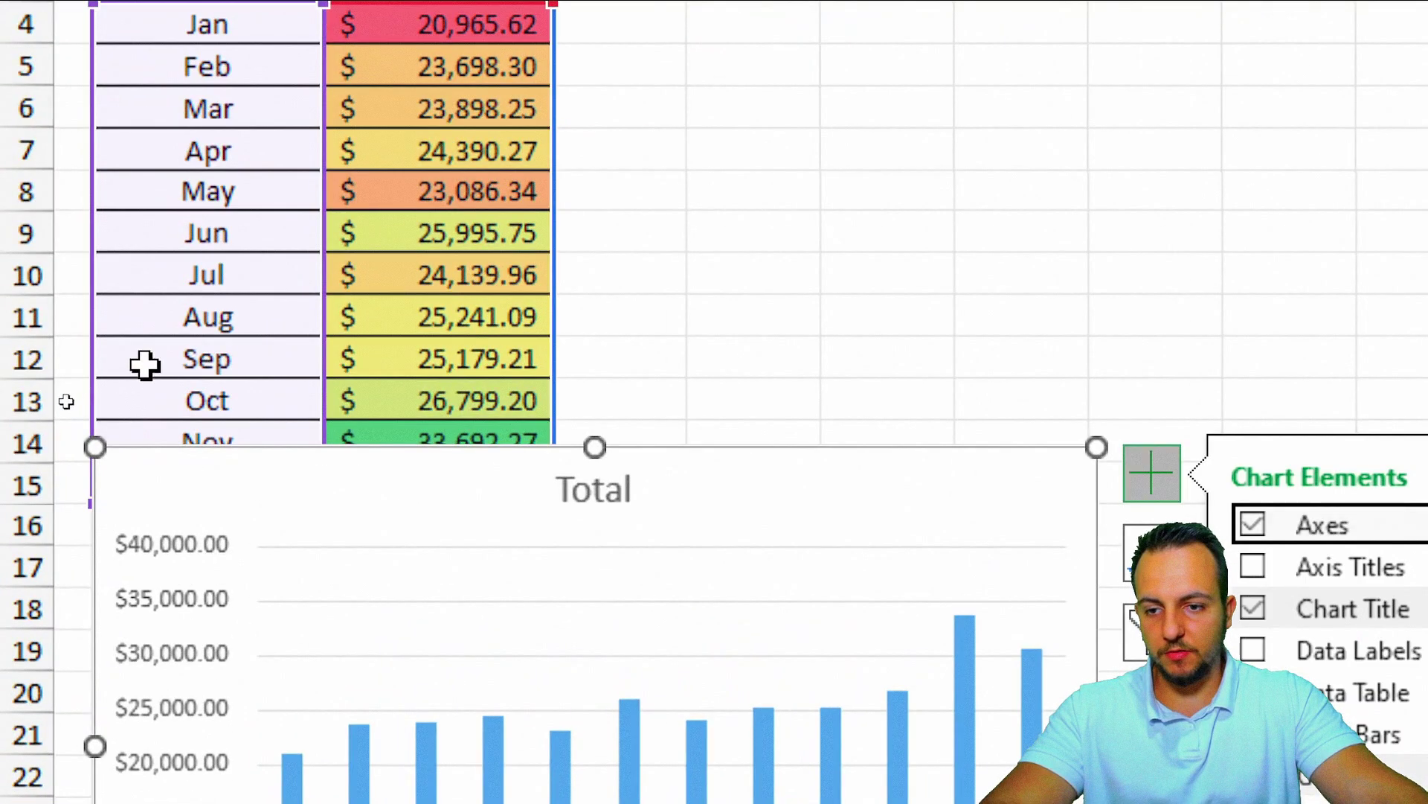
pyautogui.moveTo(594, 446); pyautogui.dragTo(595, 504)
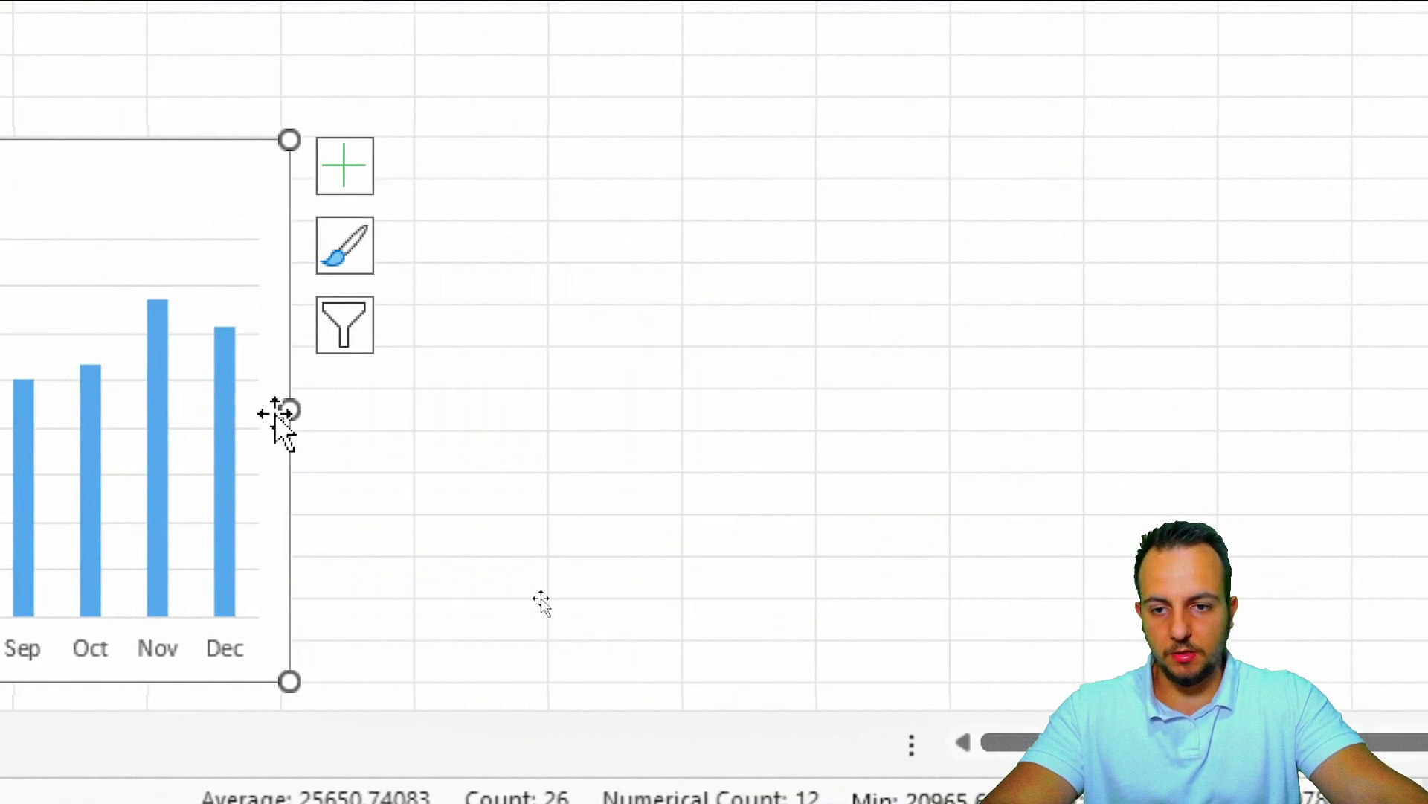
pyautogui.moveTo(283, 409); pyautogui.dragTo(1087, 411)
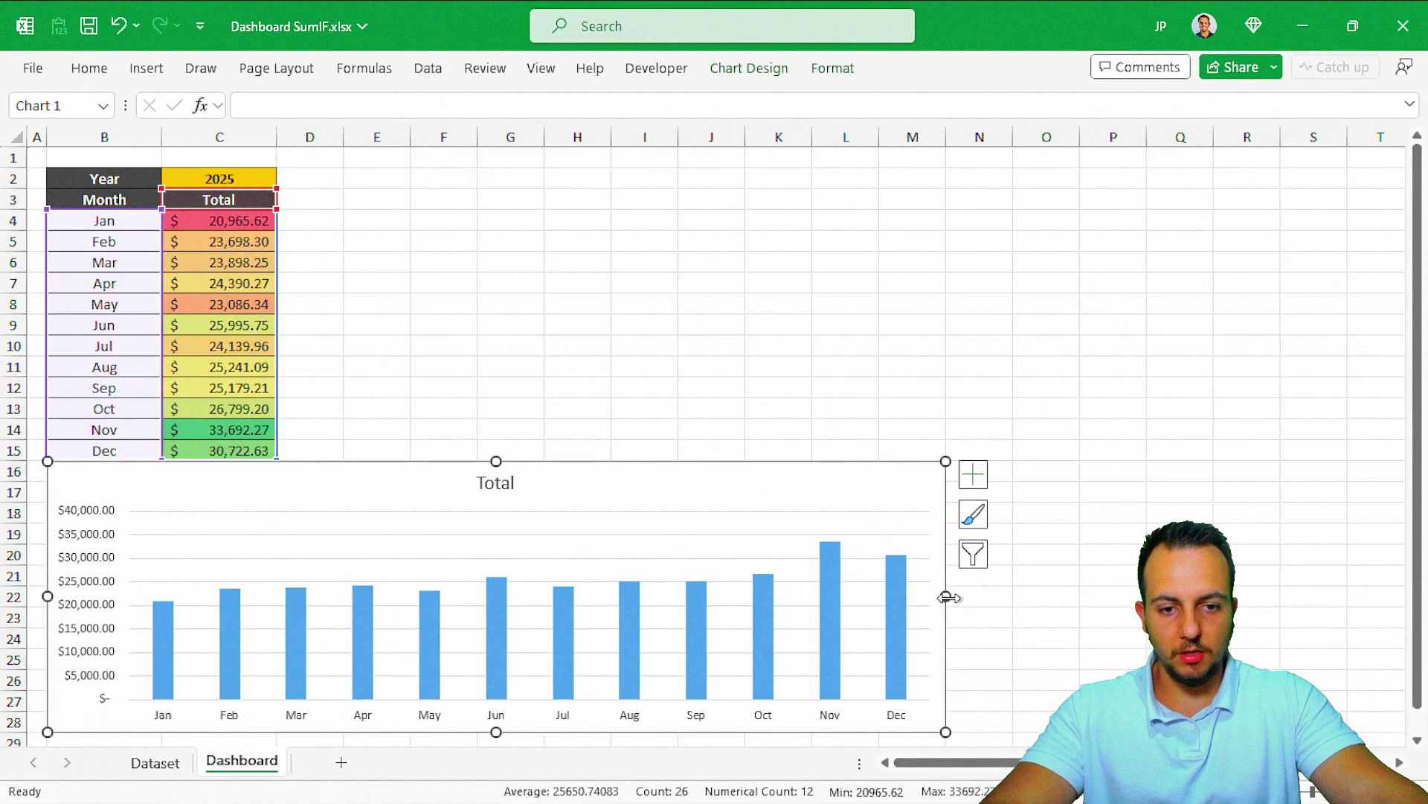
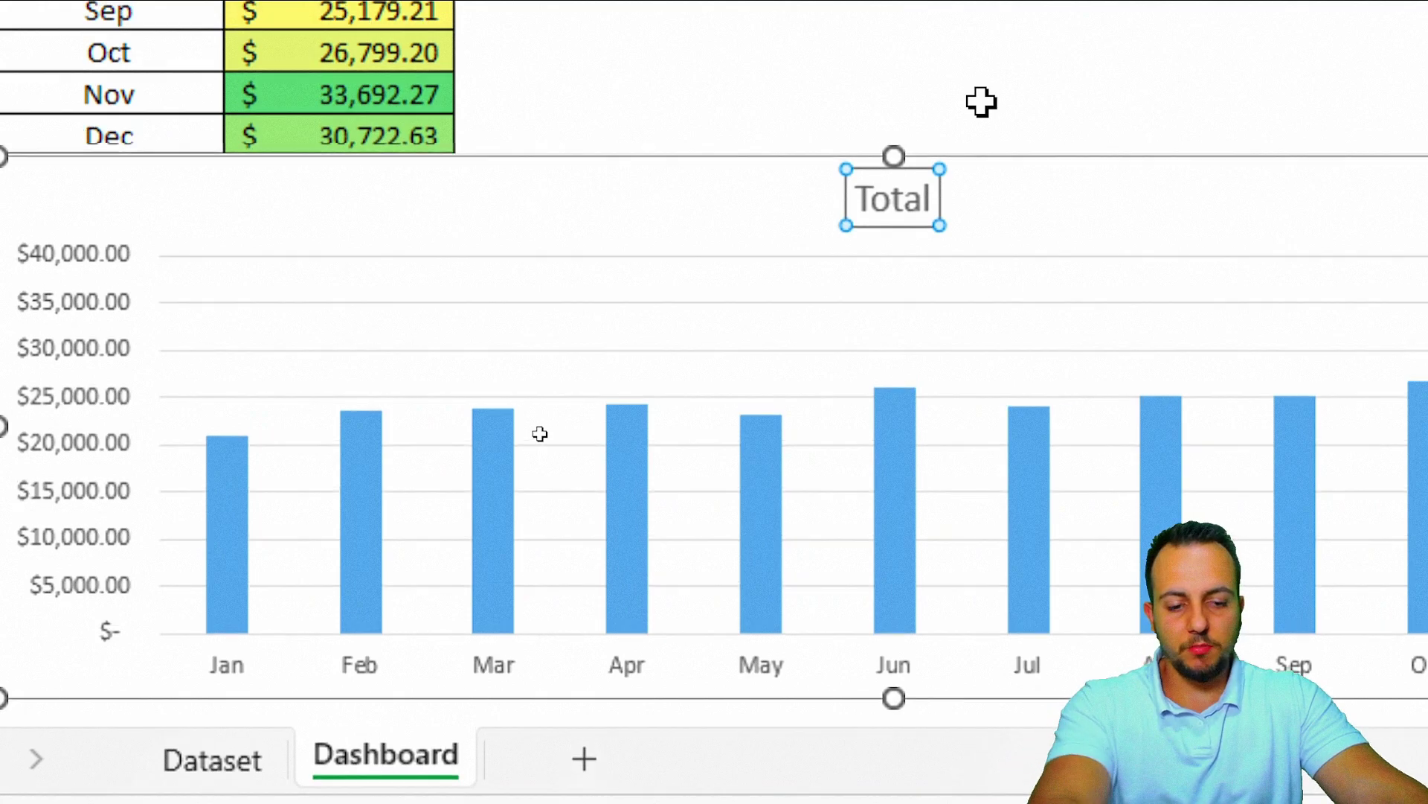
# Delete the column chart's title, horizontal gridlines and vertical value axis.
pyautogui.press('Delete')
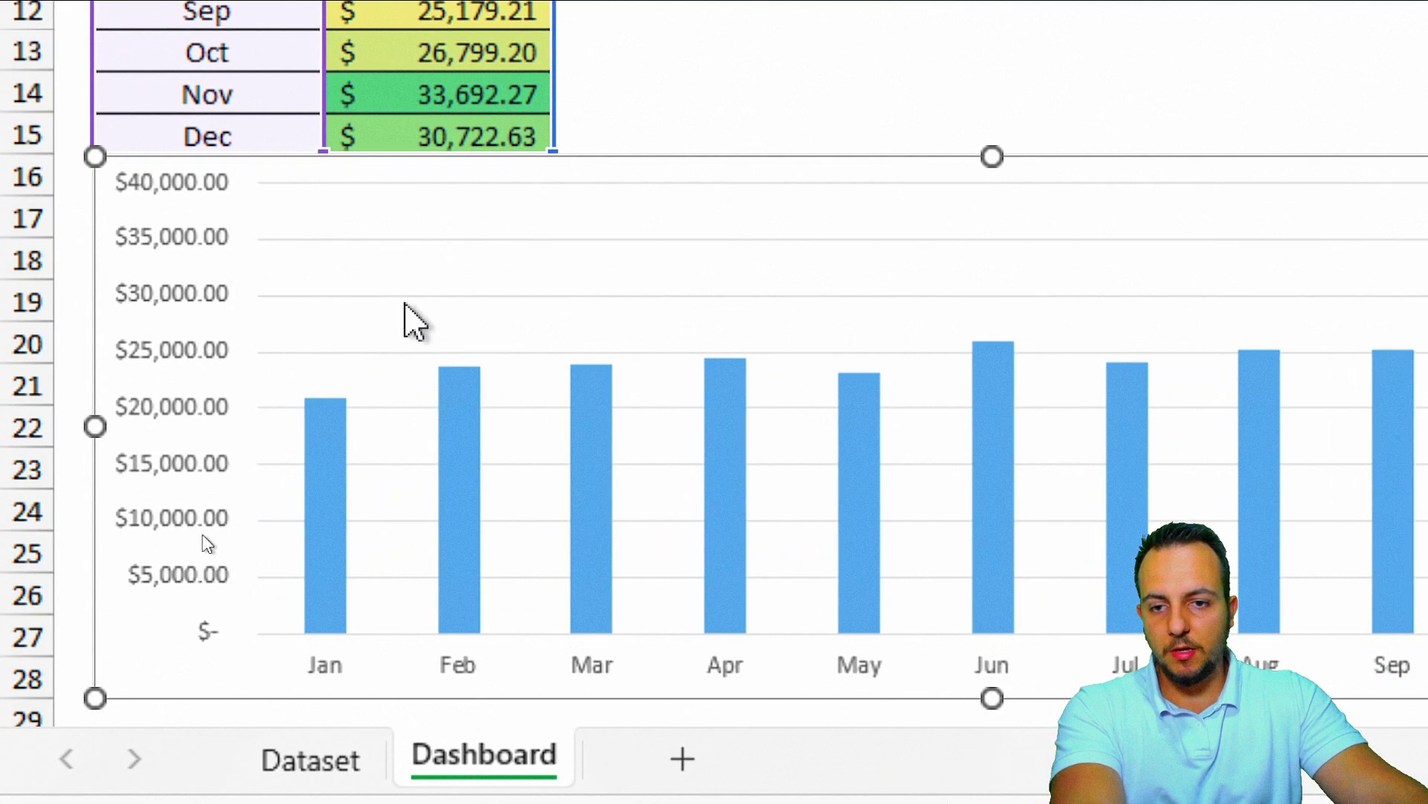
pyautogui.click(408, 301)
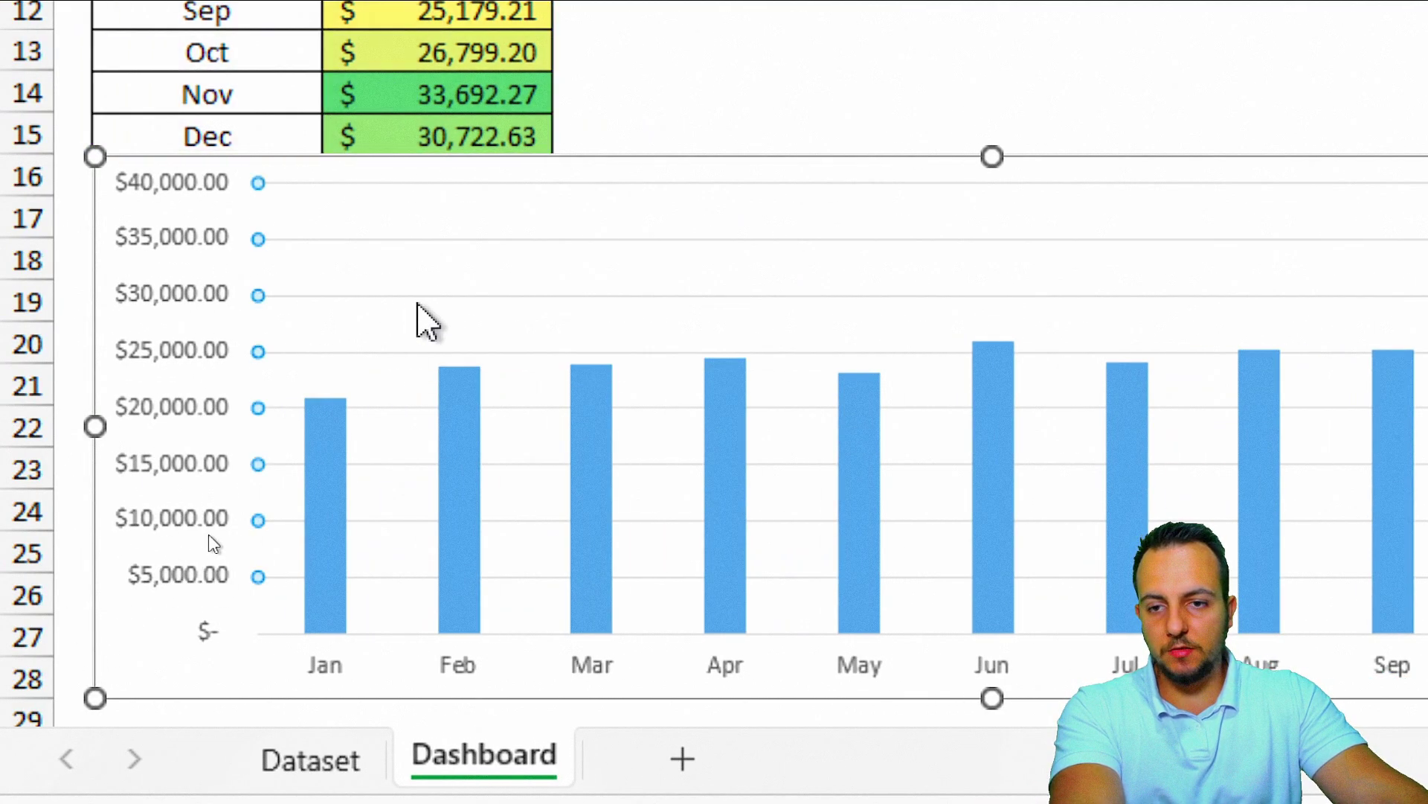
pyautogui.press('Delete')
pyautogui.click(183, 238)
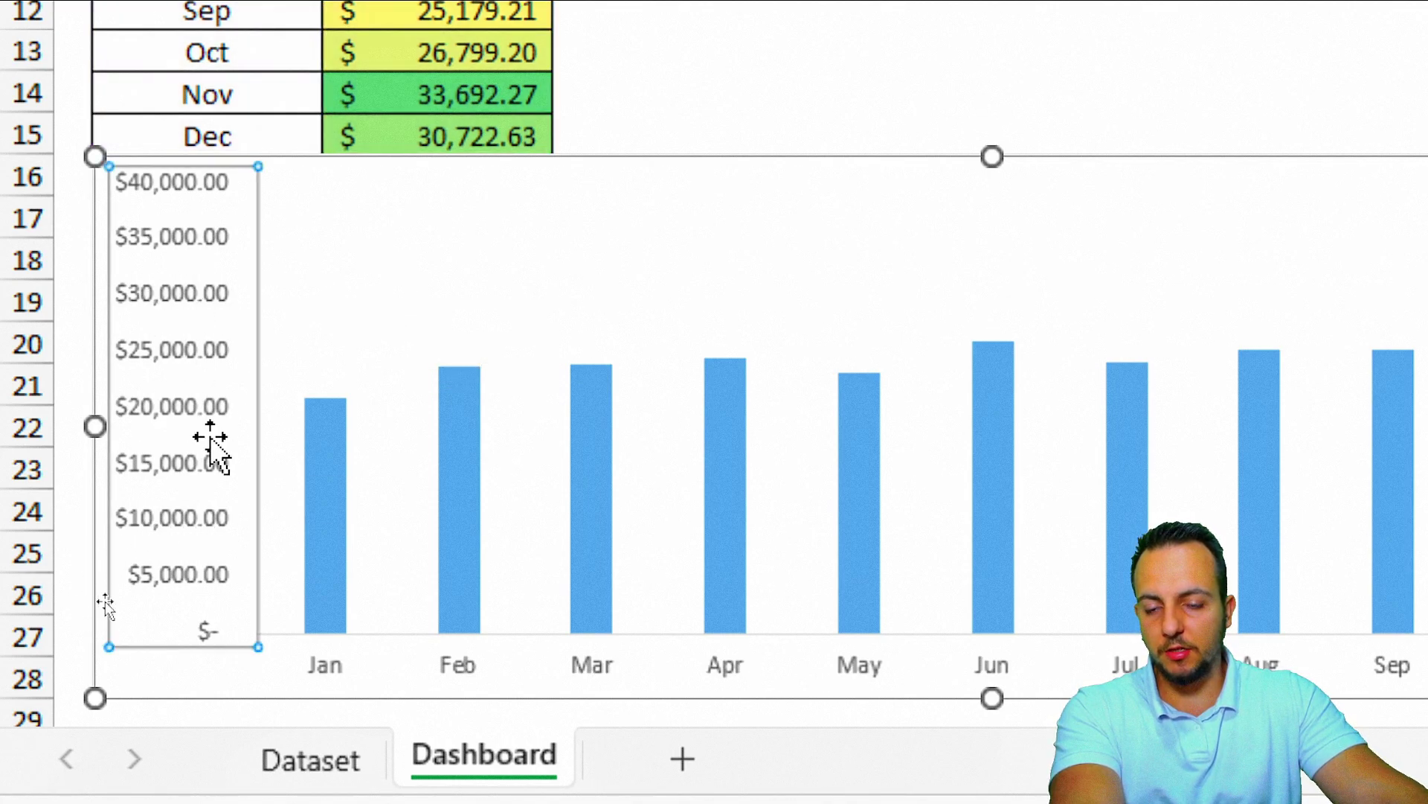
pyautogui.press('Delete')
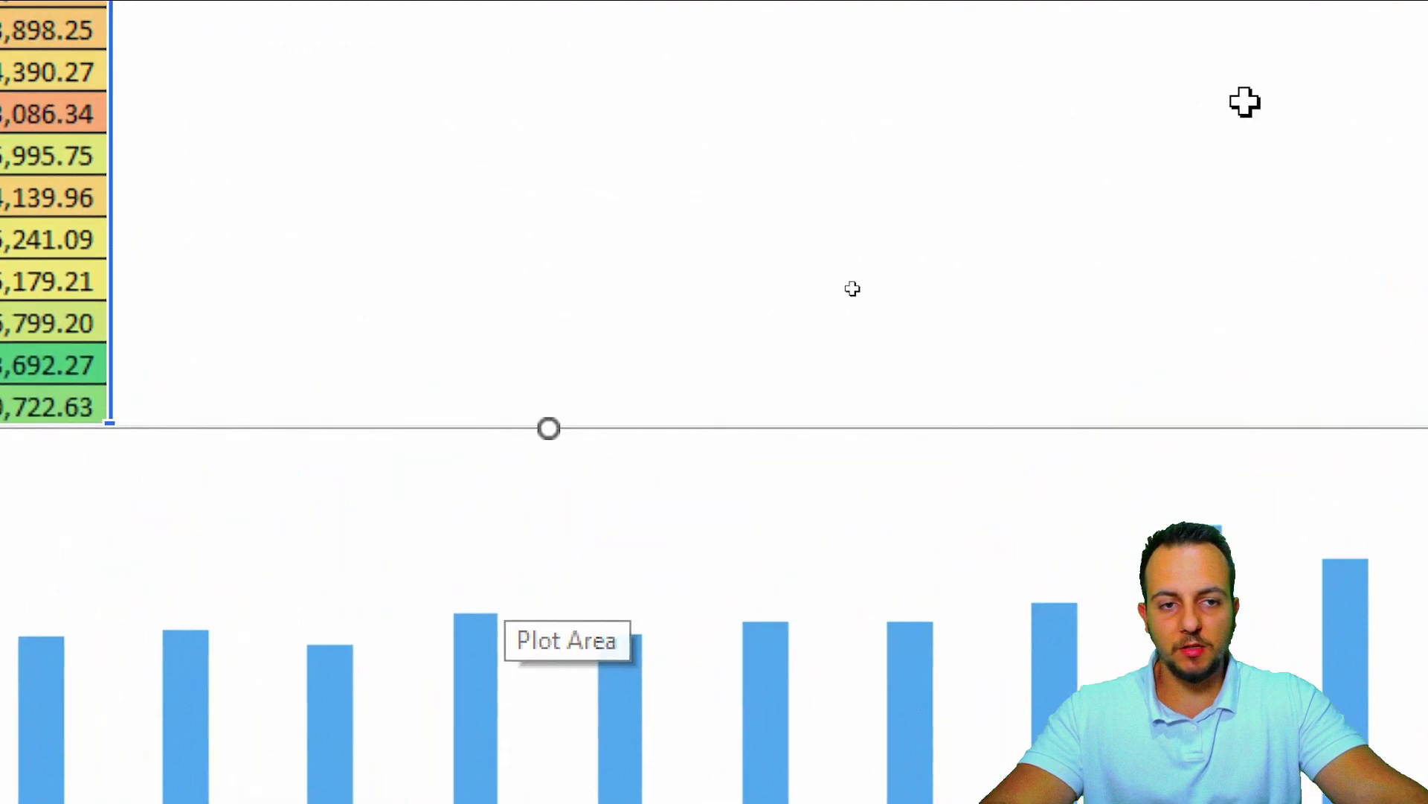
# Add data labels to the column chart in the Outside End position.
pyautogui.click(825, 102)
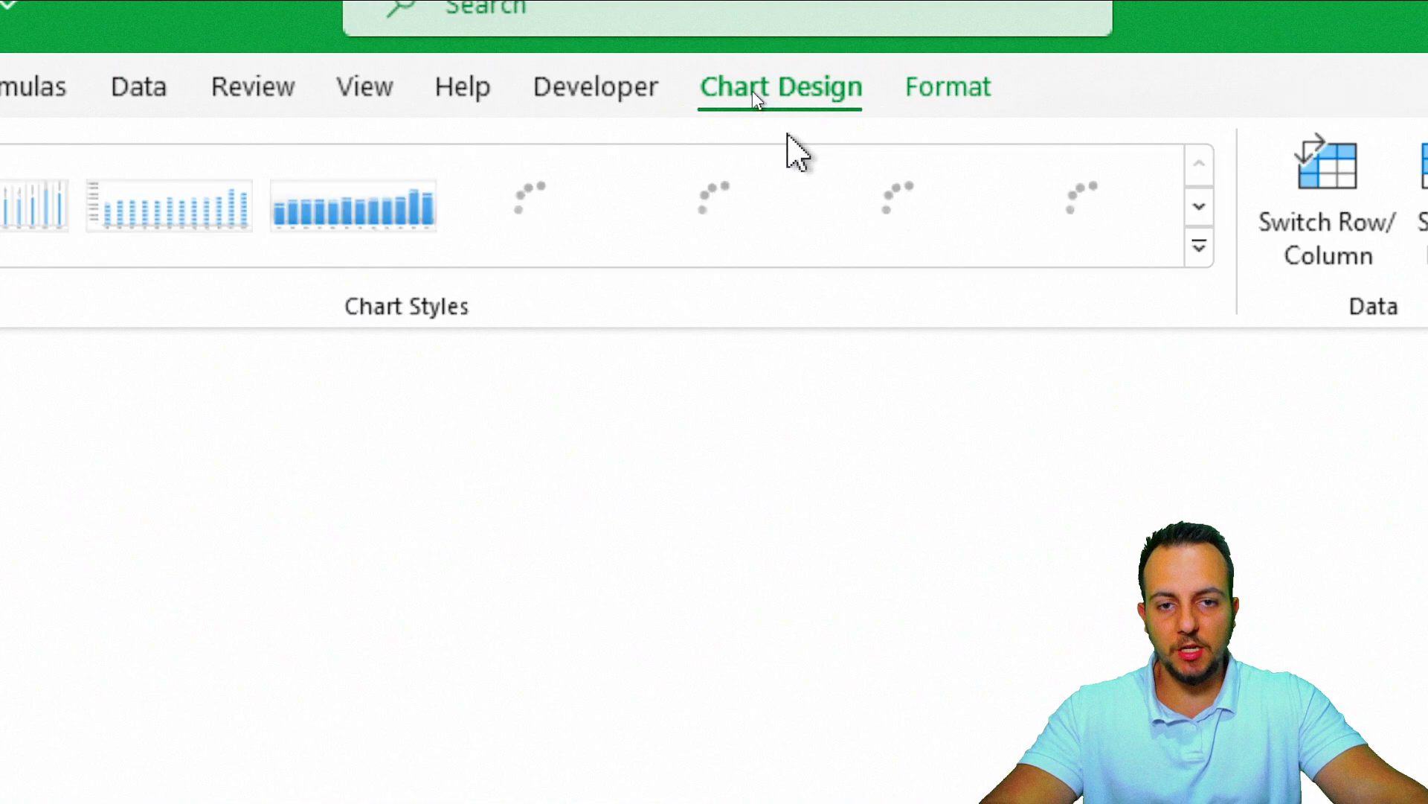
pyautogui.click(93, 275)
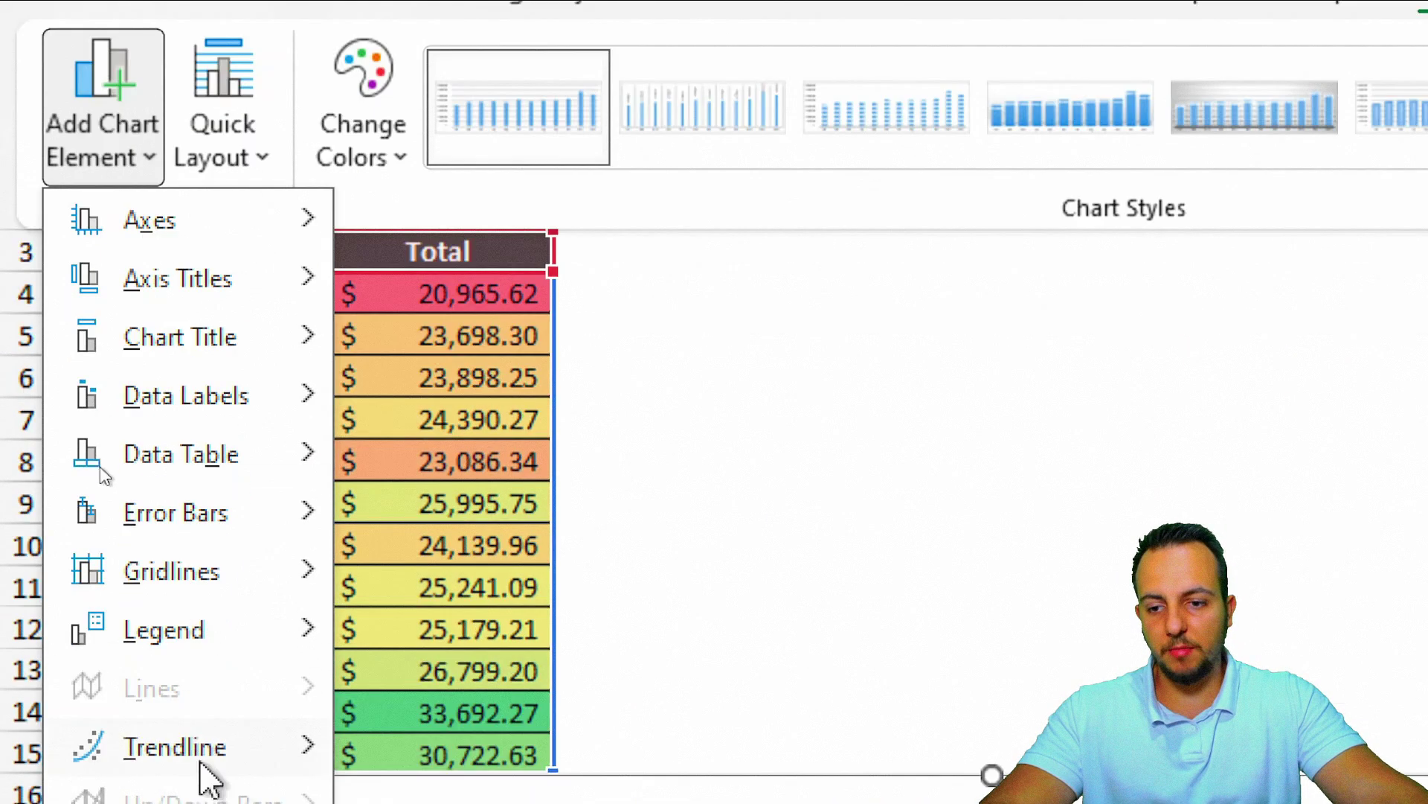
pyautogui.moveTo(222, 413)
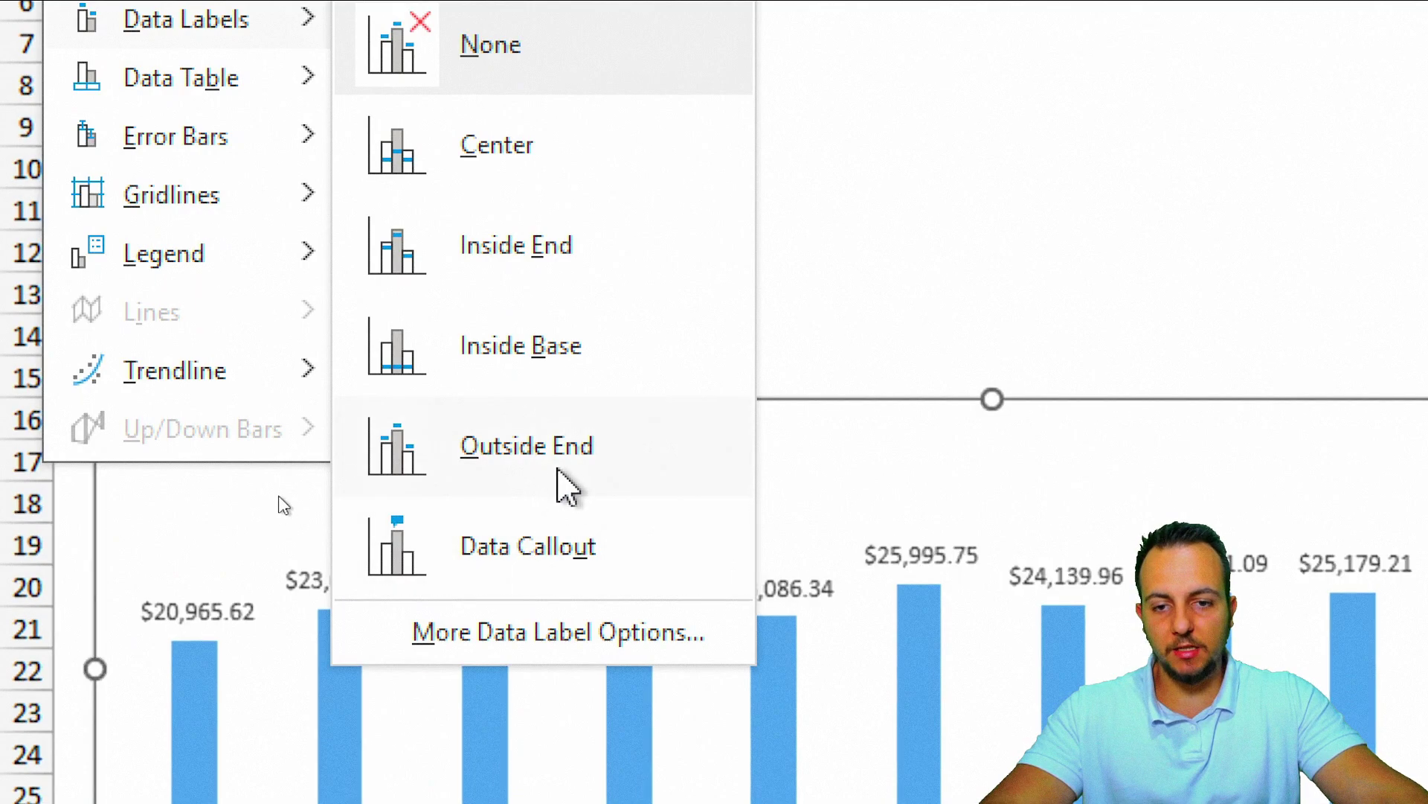
pyautogui.click(567, 487)
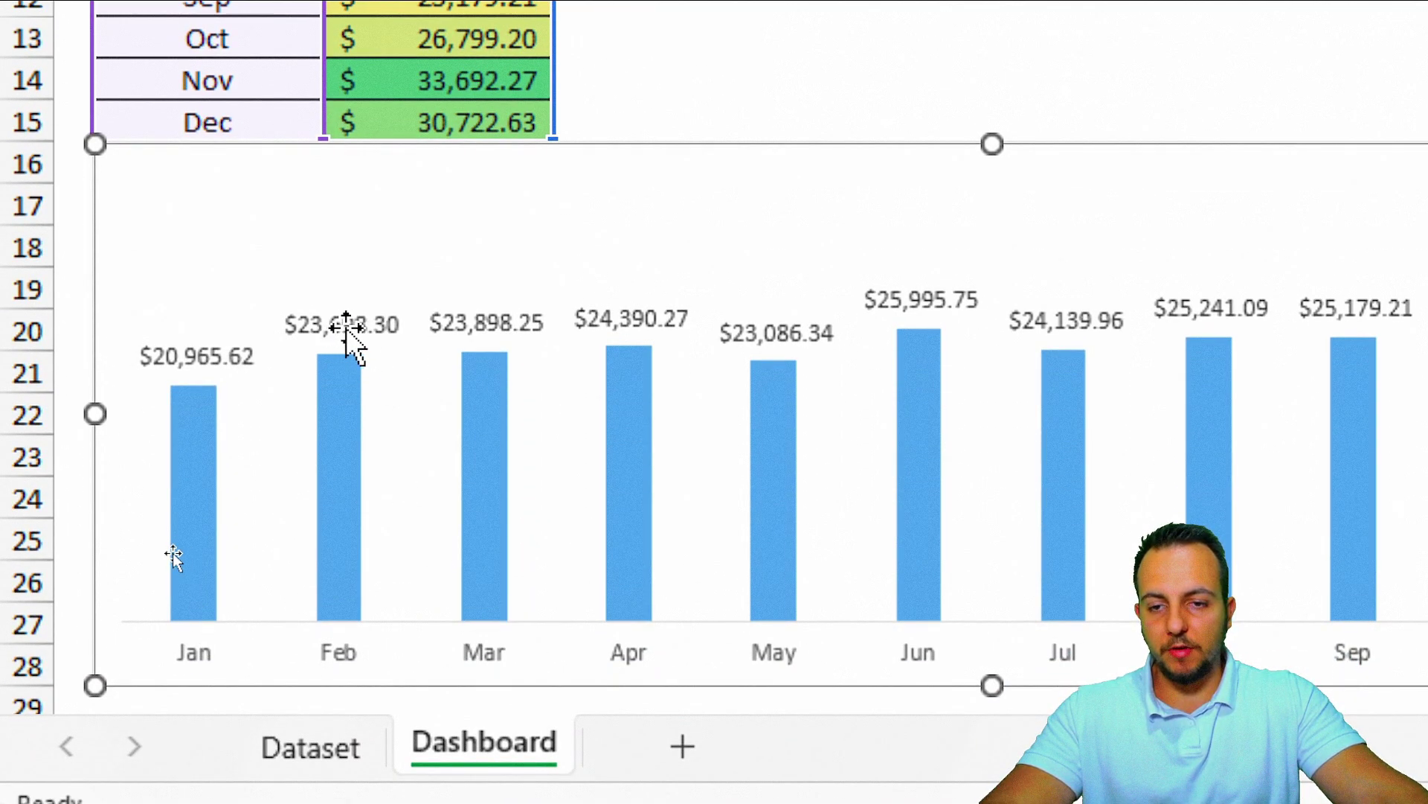
# Format the column chart's data labels as Currency with the $ symbol and 0 decimal places.
pyautogui.doubleClick(346, 327)
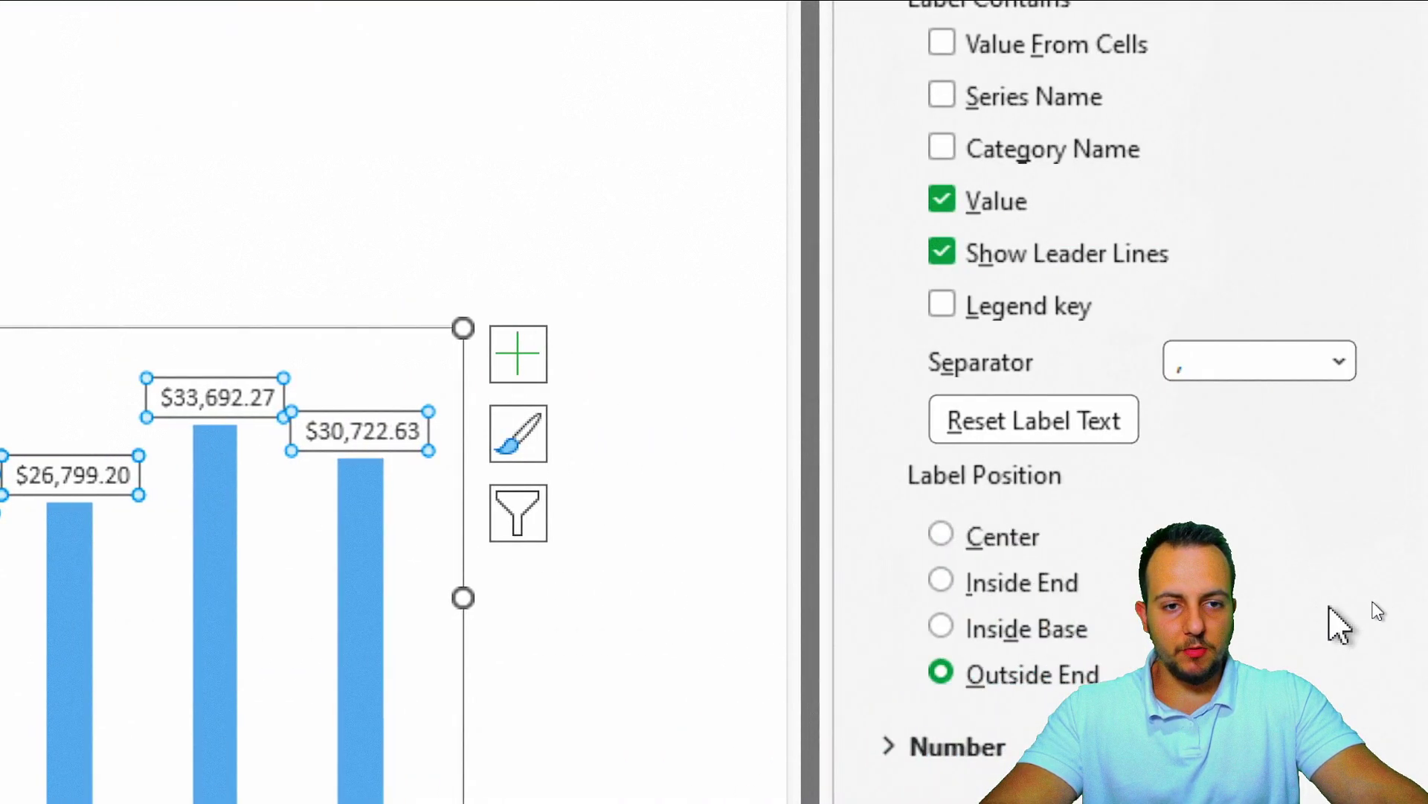
pyautogui.click(1082, 101)
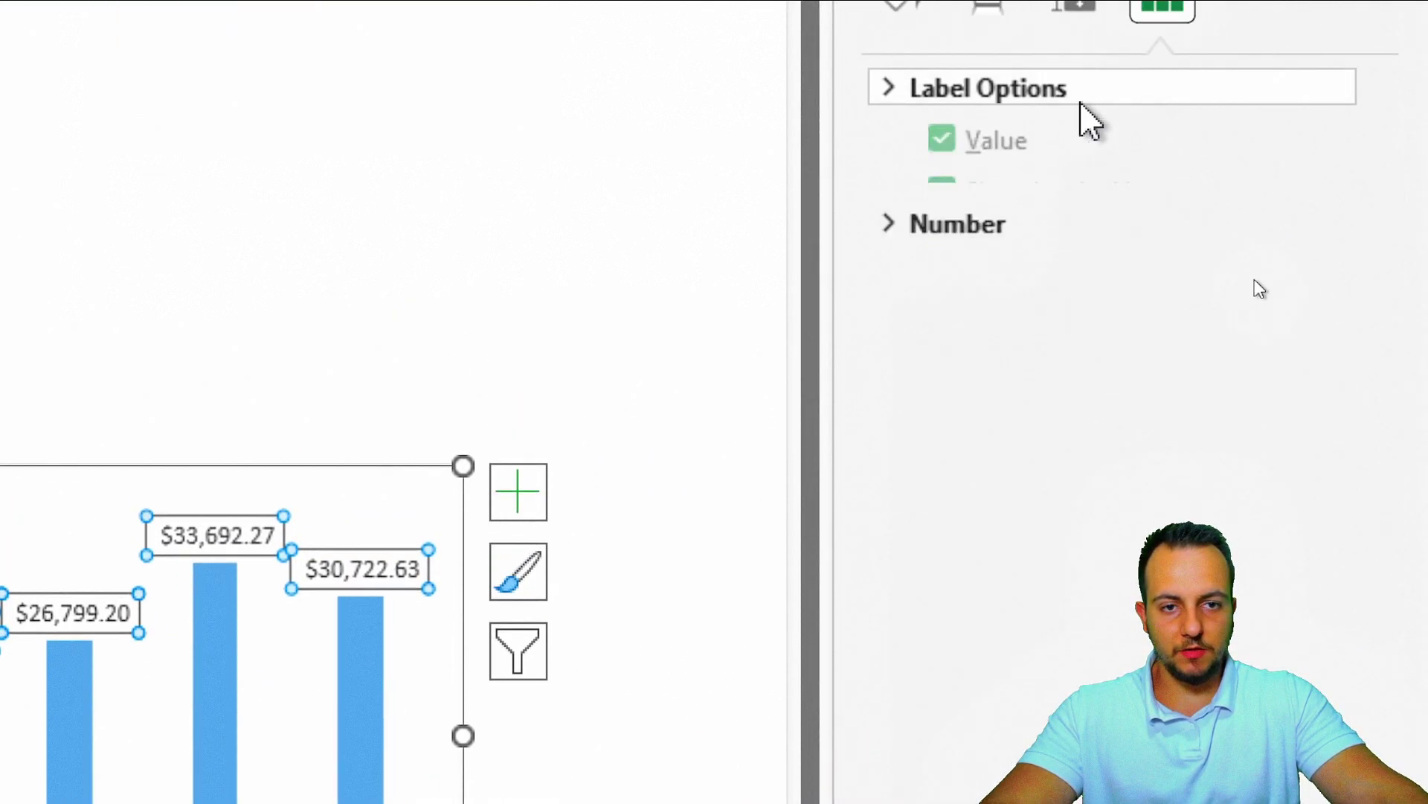
pyautogui.click(993, 144)
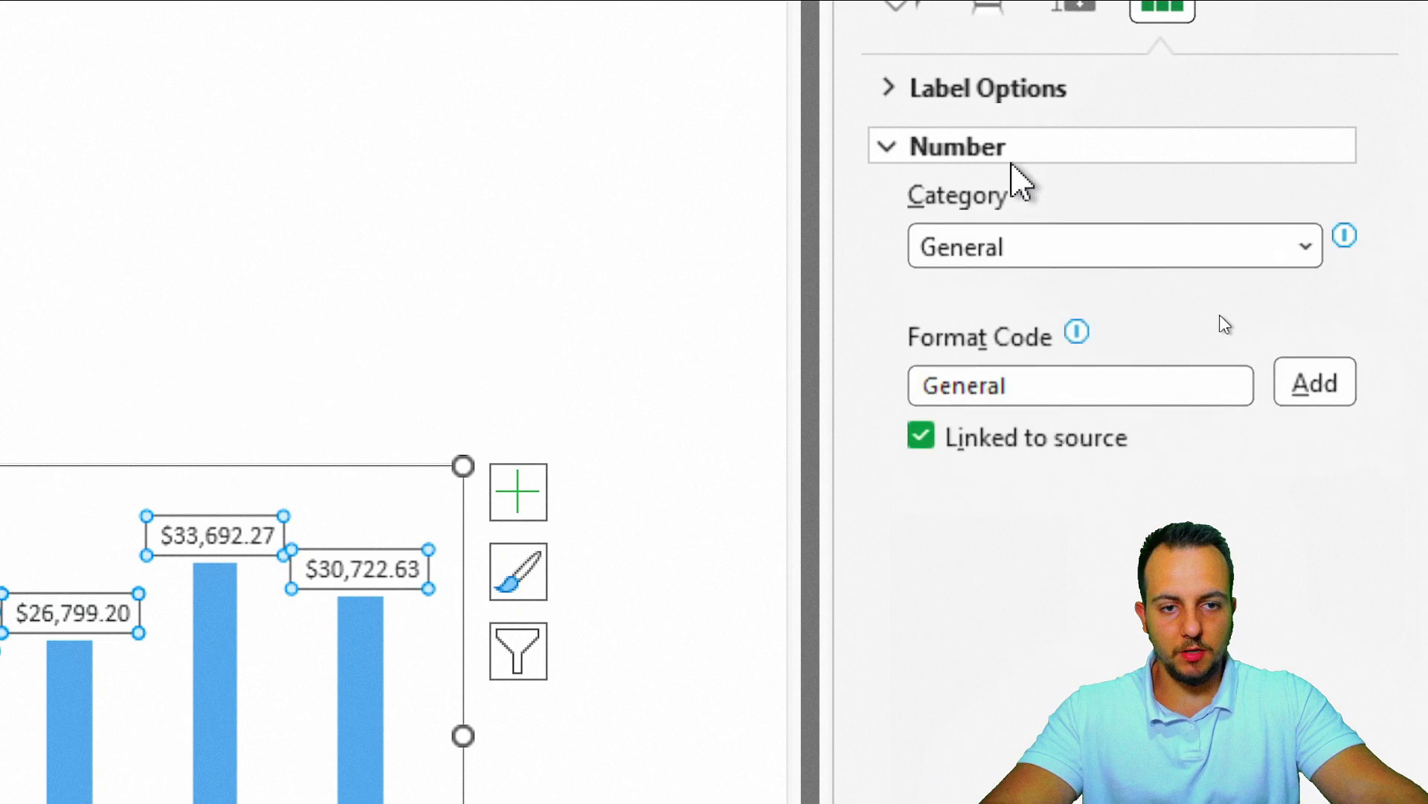
pyautogui.click(1014, 245)
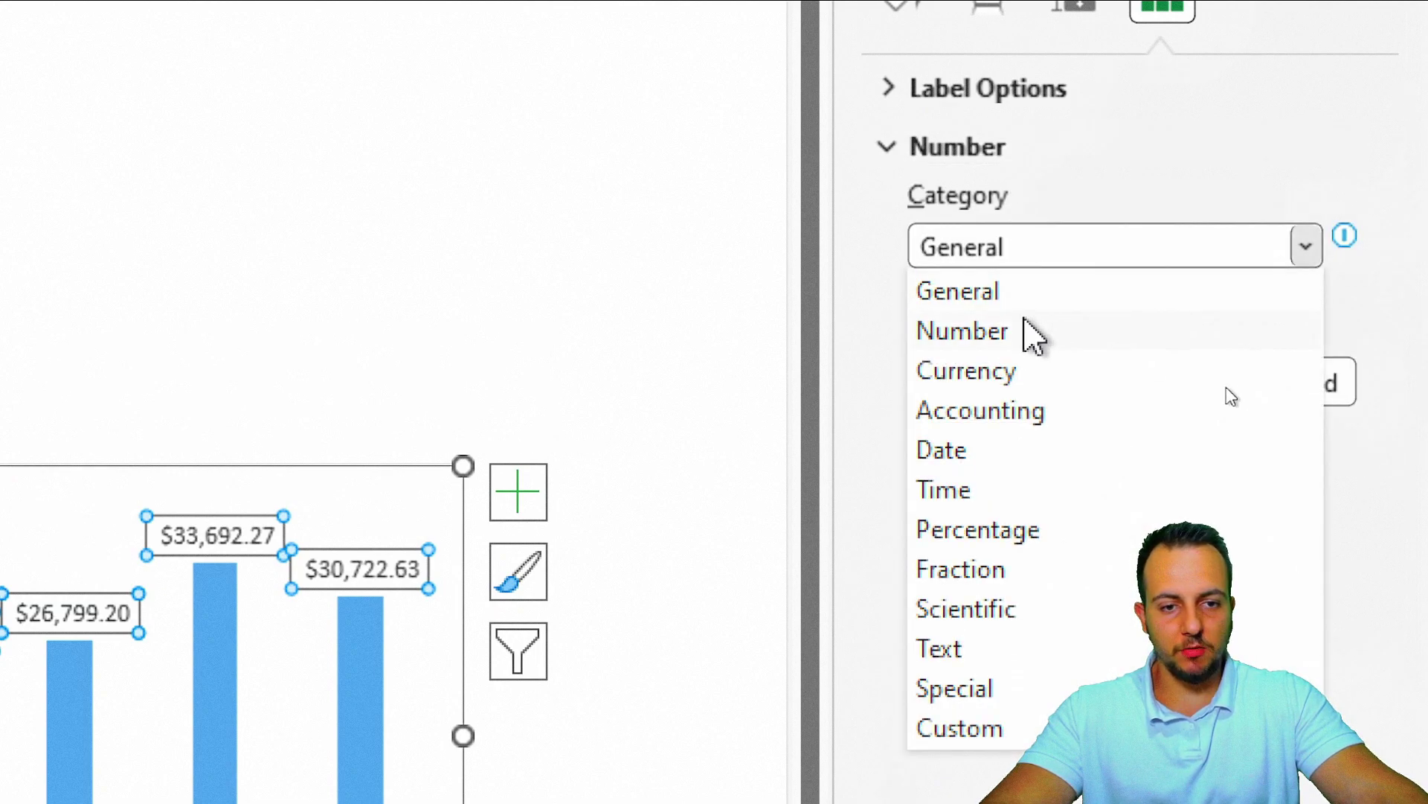
pyautogui.click(1029, 369)
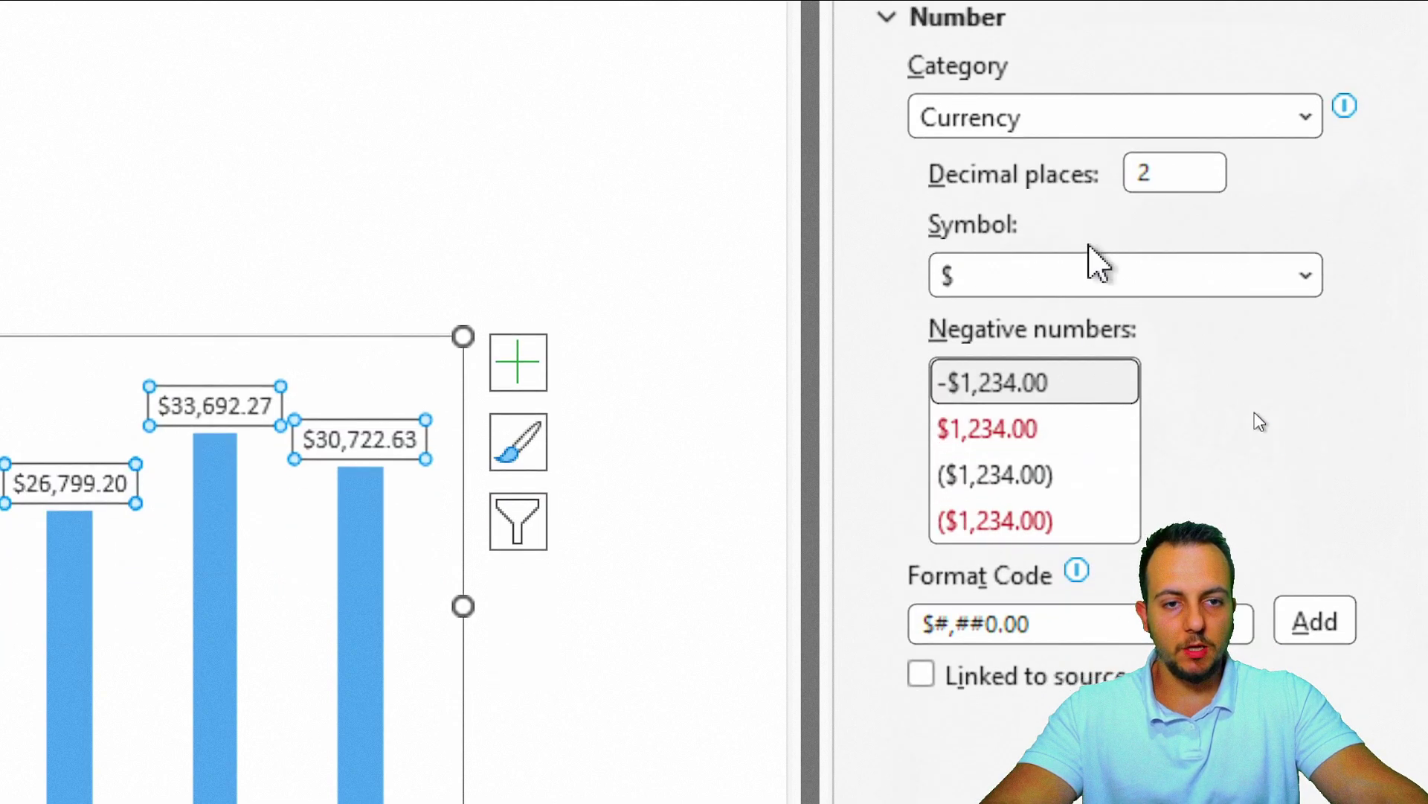
pyautogui.doubleClick(1166, 171)
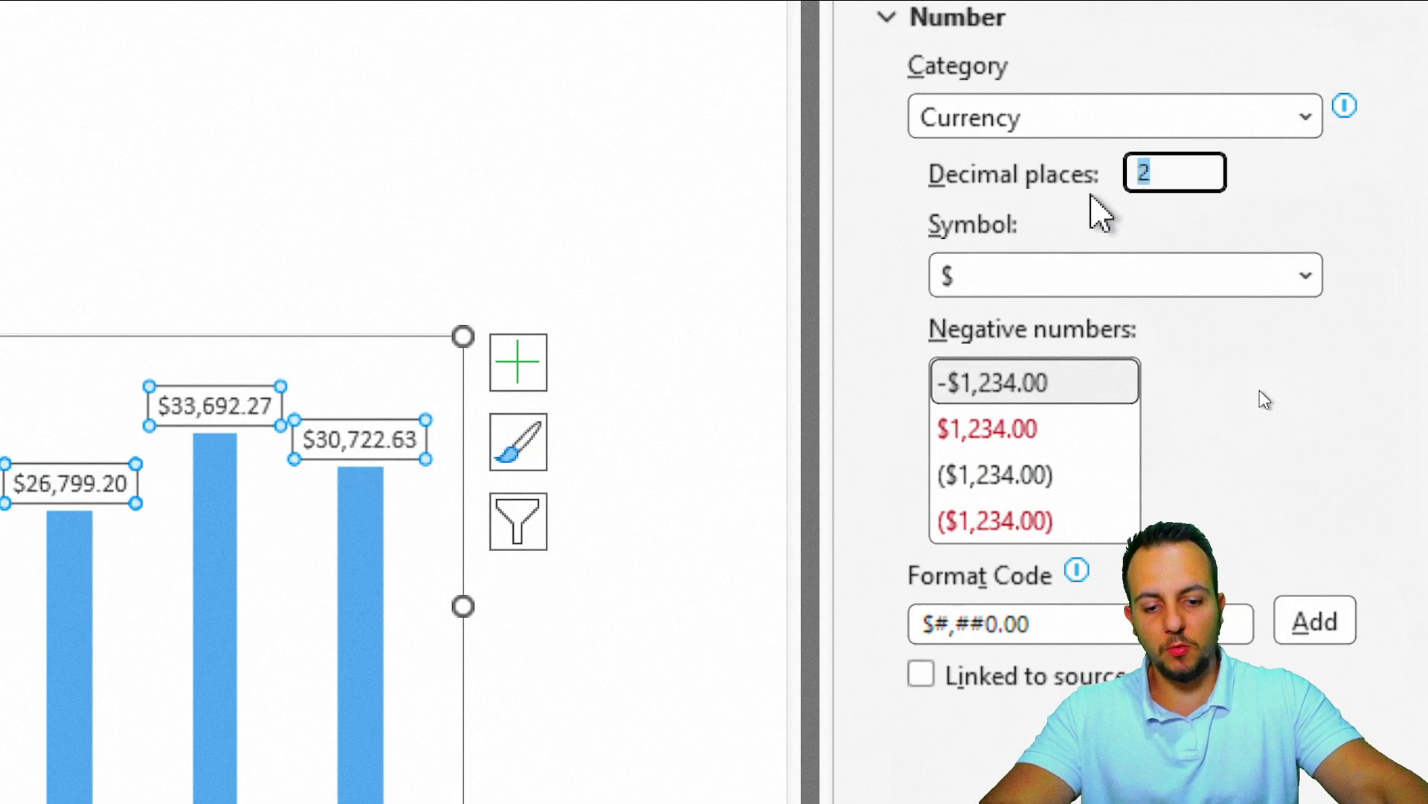
pyautogui.write('0')
pyautogui.press('Return')
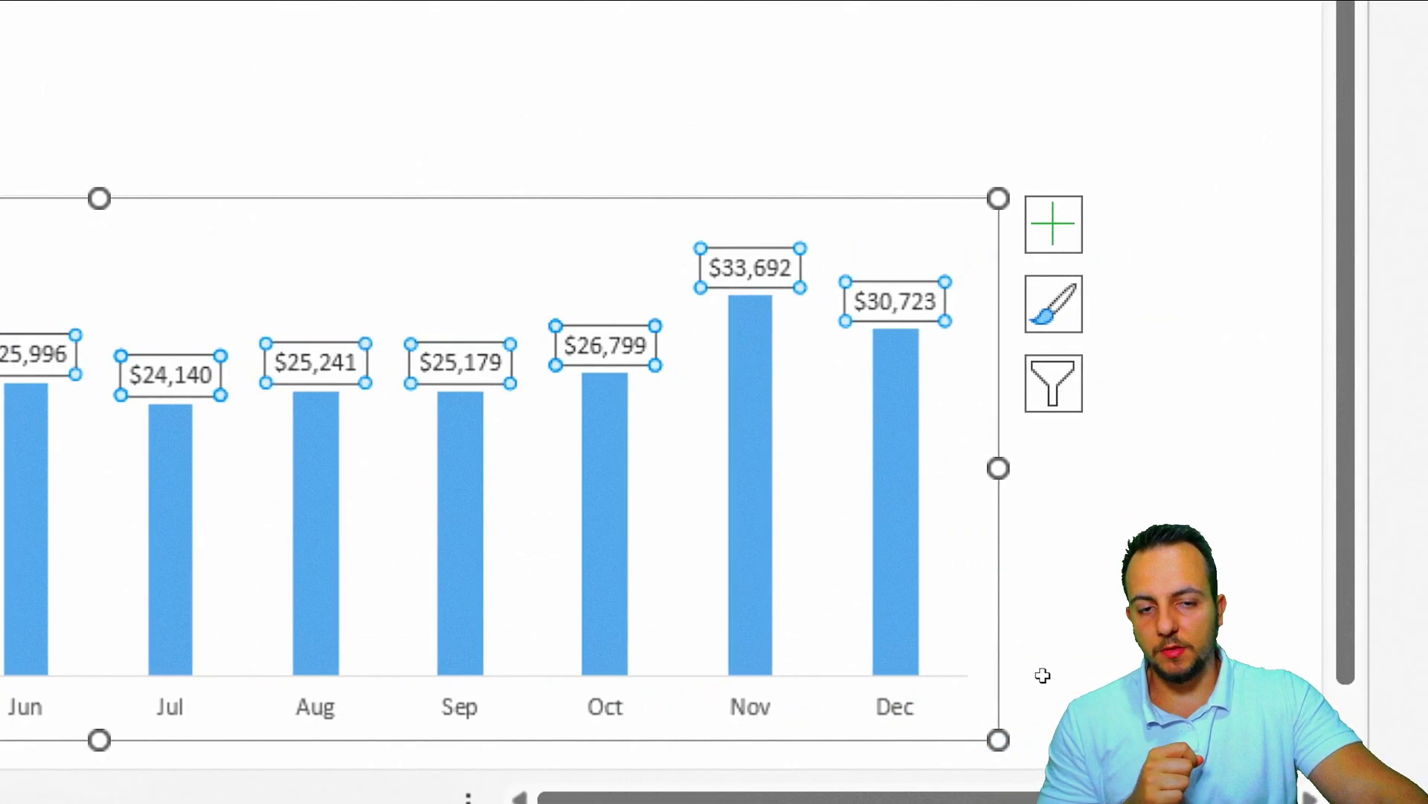
# Widen the chart's columns by setting the data series gap width to 75%.
pyautogui.click(320, 536)
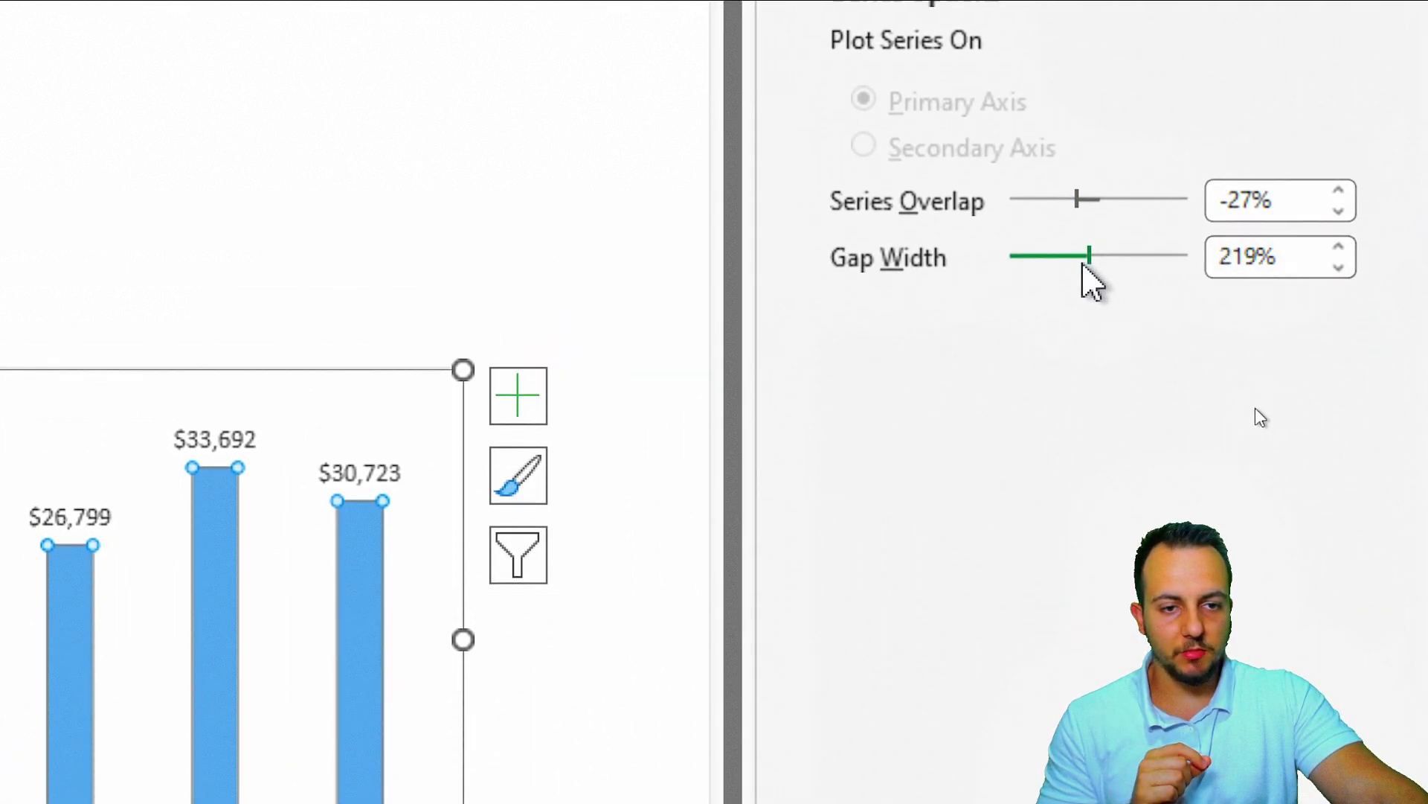
pyautogui.moveTo(1091, 254); pyautogui.dragTo(1054, 260)
pyautogui.click(1350, 267)
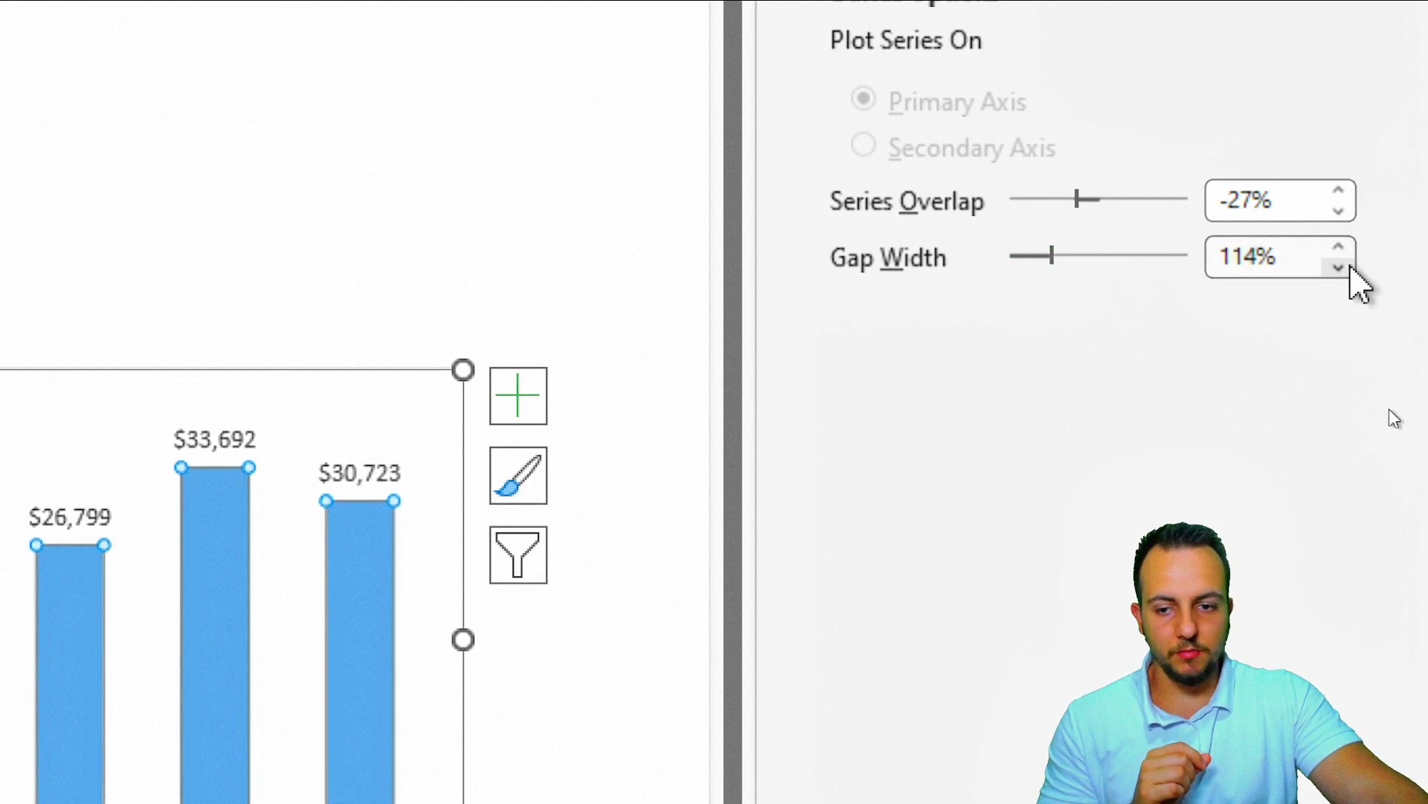
pyautogui.click(1349, 267)
pyautogui.click(1349, 267)
pyautogui.click(1349, 267)
pyautogui.moveTo(1285, 264); pyautogui.dragTo(1202, 280)
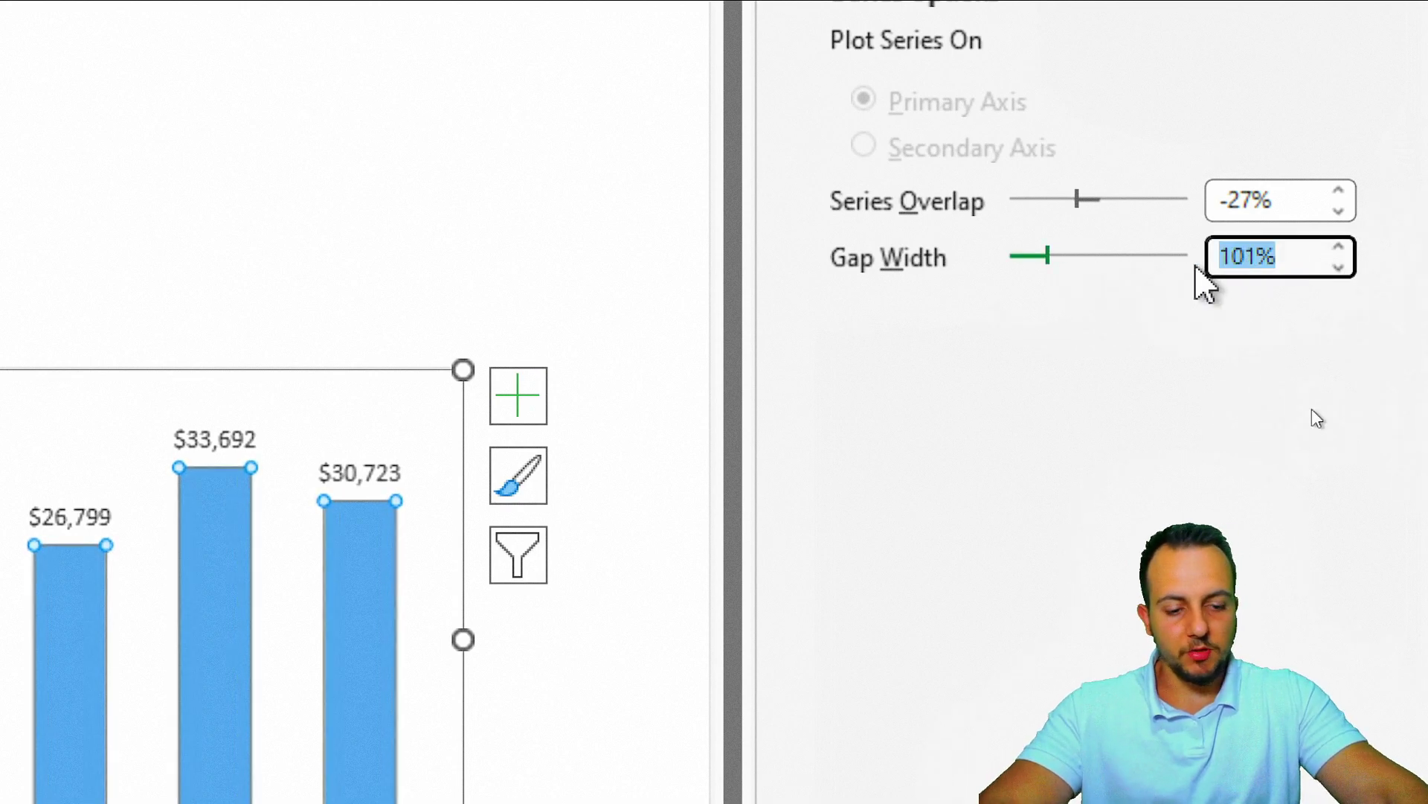
pyautogui.write('75')
pyautogui.press('Return')
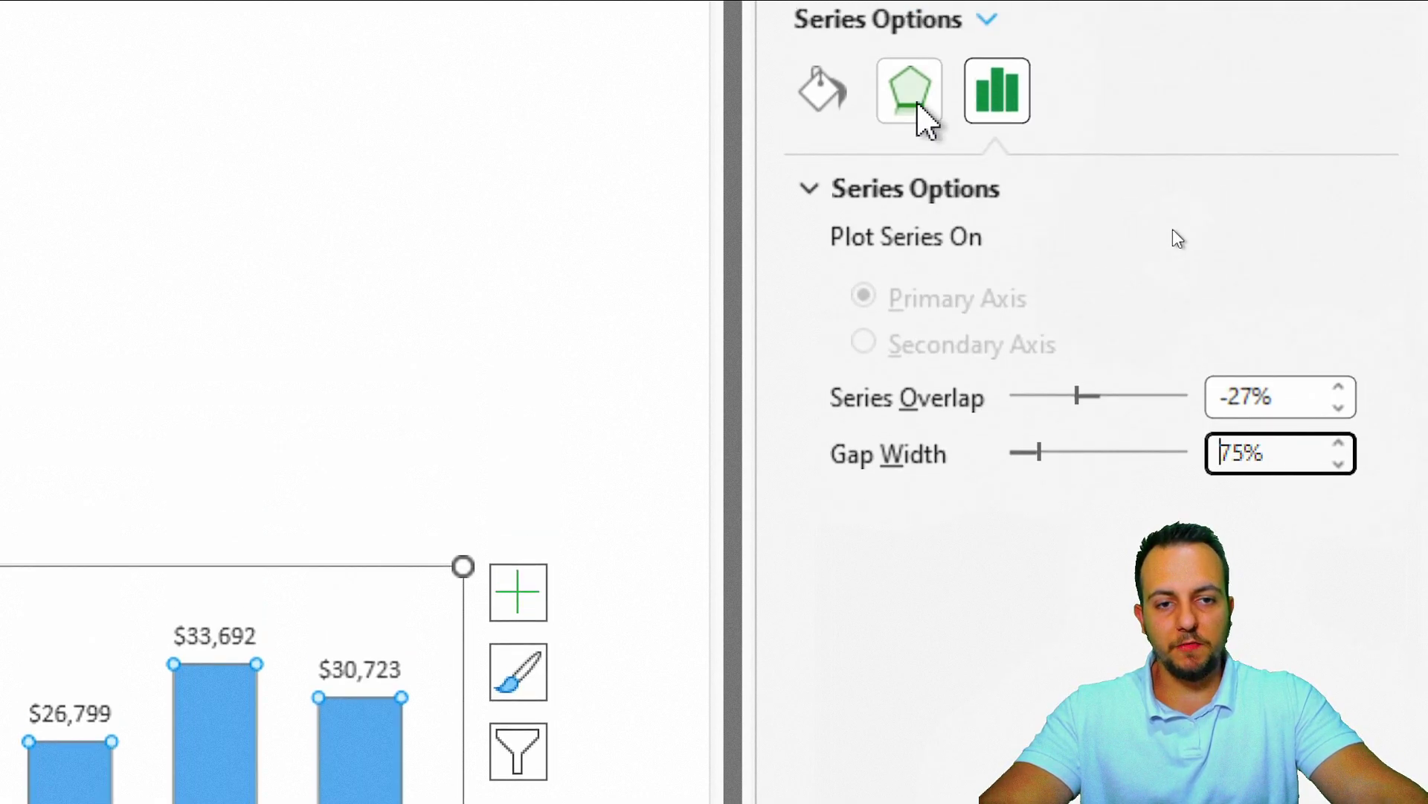
# Apply the first outer shadow preset to the chart's columns, casting the shadow to the lower right.
pyautogui.click(915, 97)
pyautogui.click(878, 188)
pyautogui.click(1307, 256)
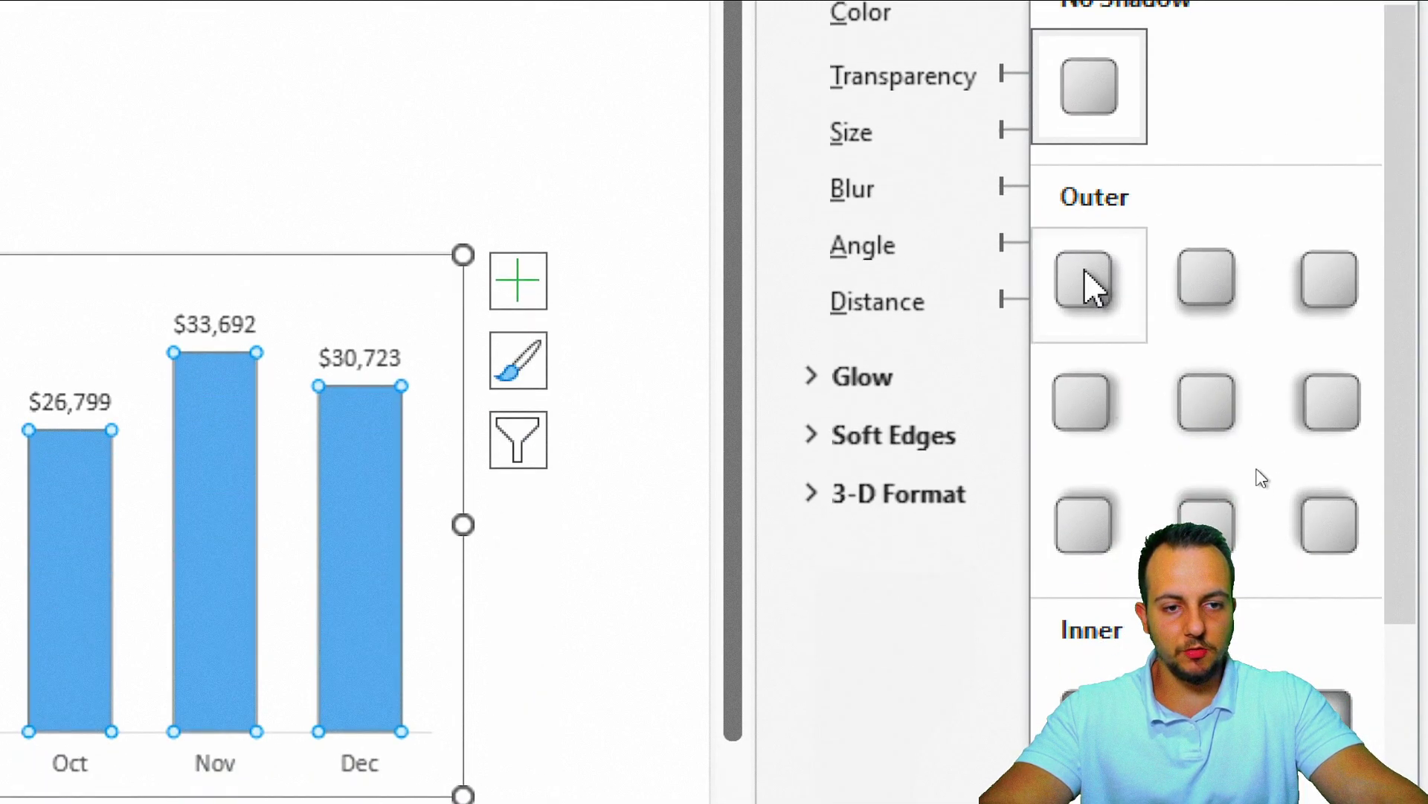
pyautogui.click(1083, 279)
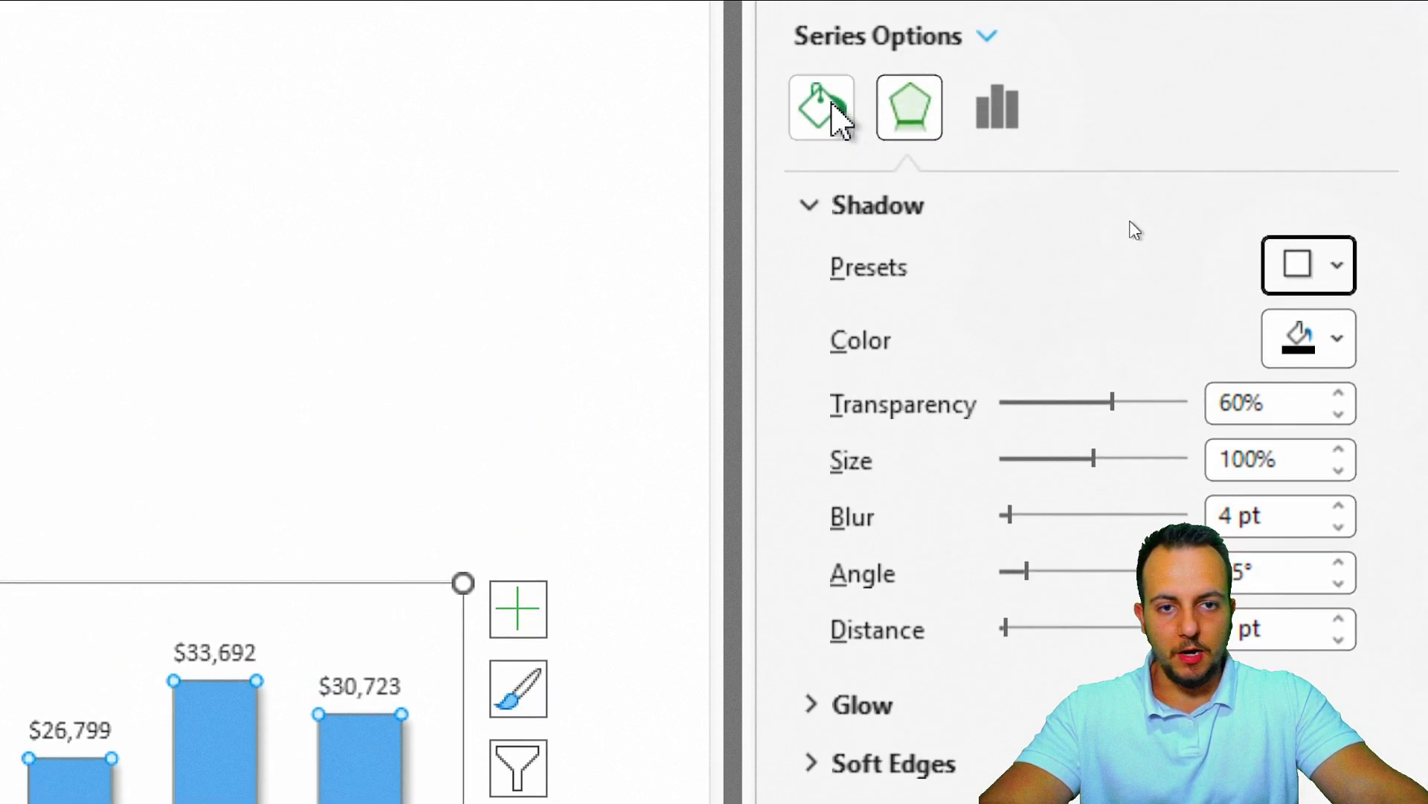
# Give the chart's columns a solid black border line.
pyautogui.click(833, 106)
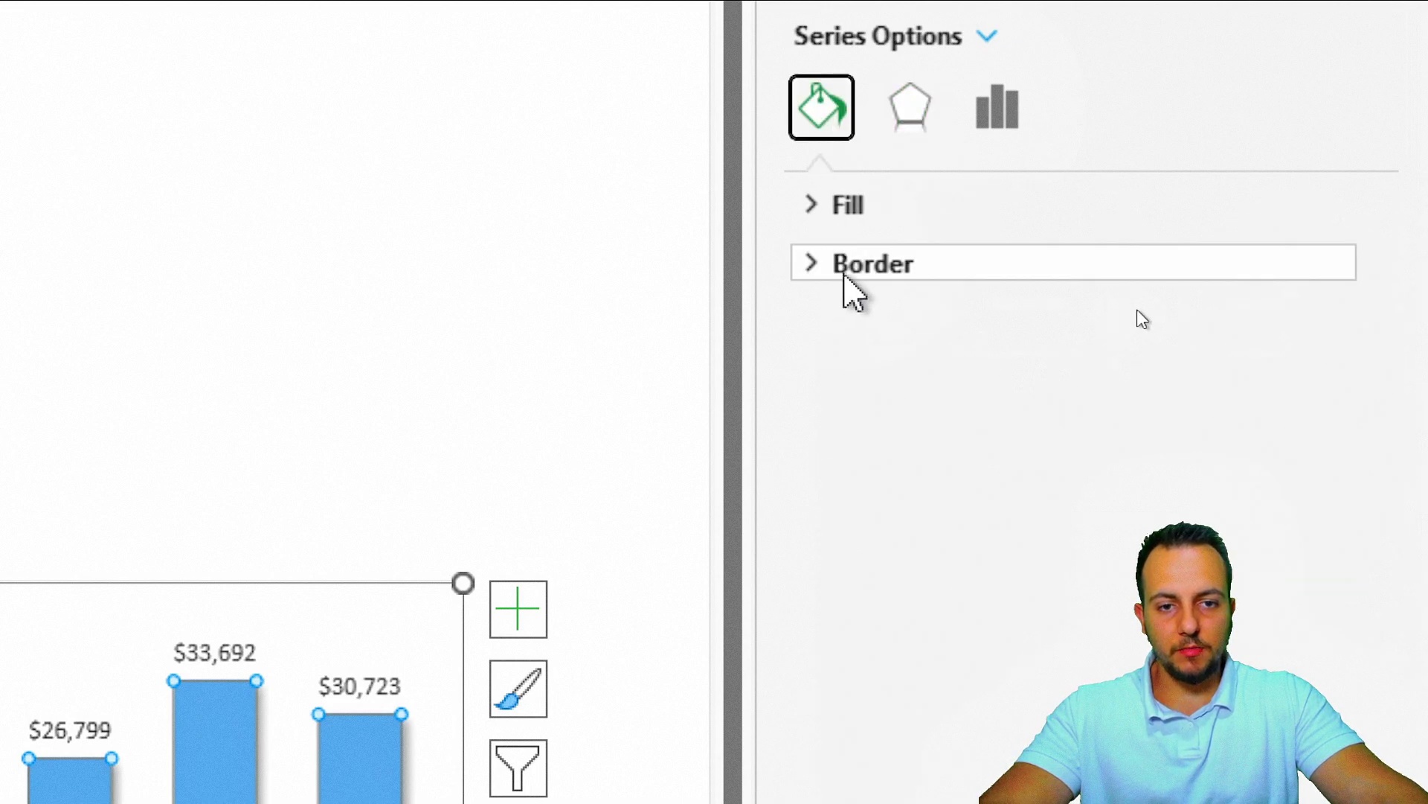
pyautogui.click(889, 267)
pyautogui.click(933, 369)
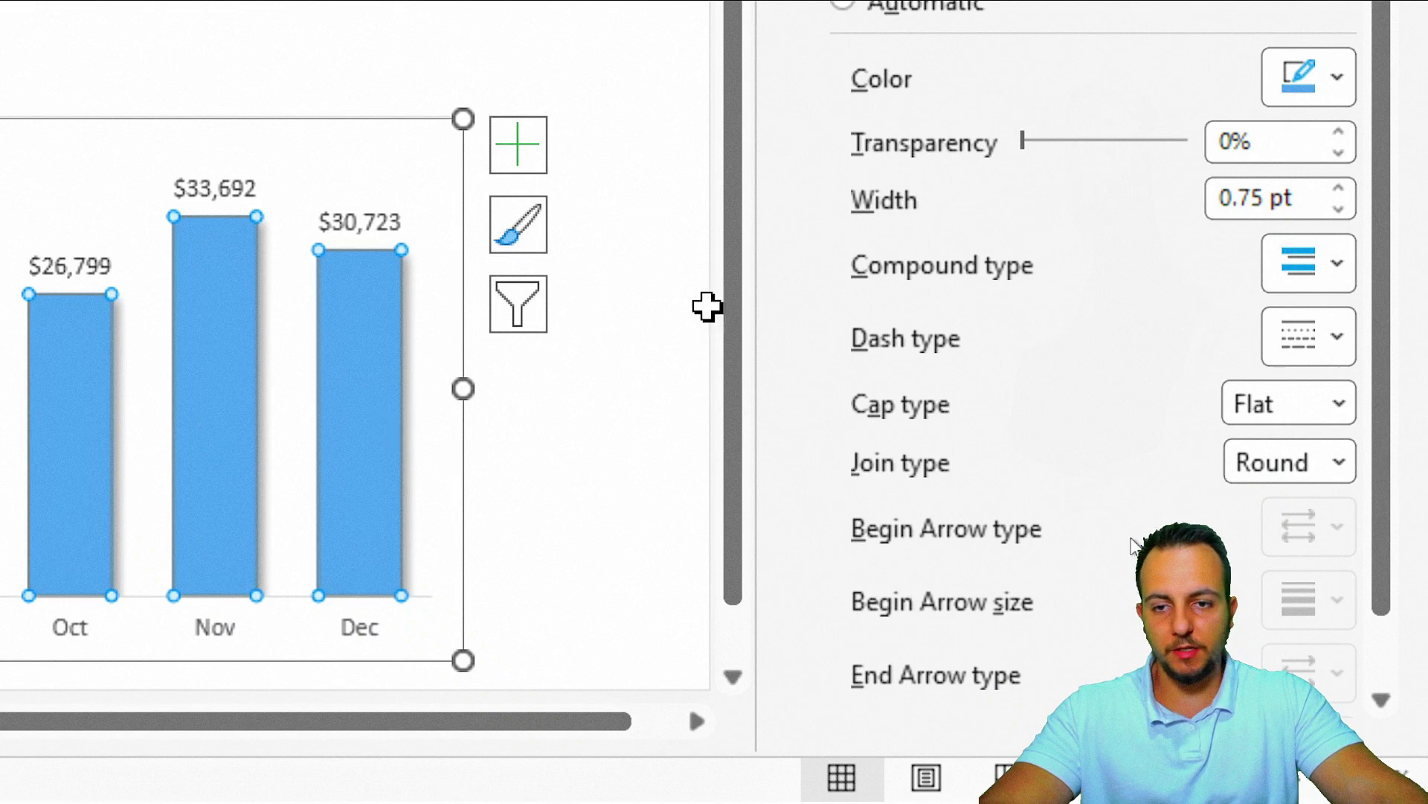
pyautogui.click(1321, 84)
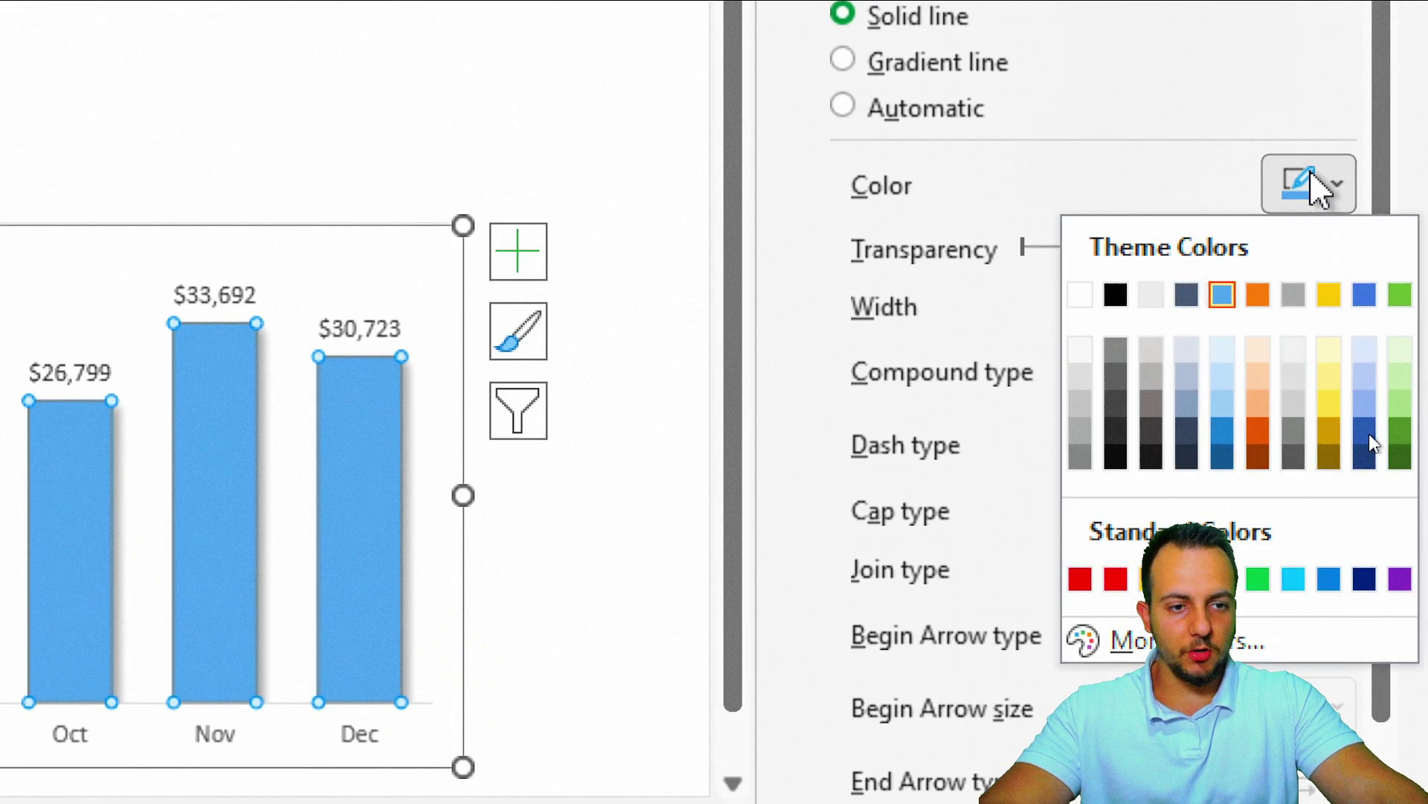
pyautogui.click(1115, 294)
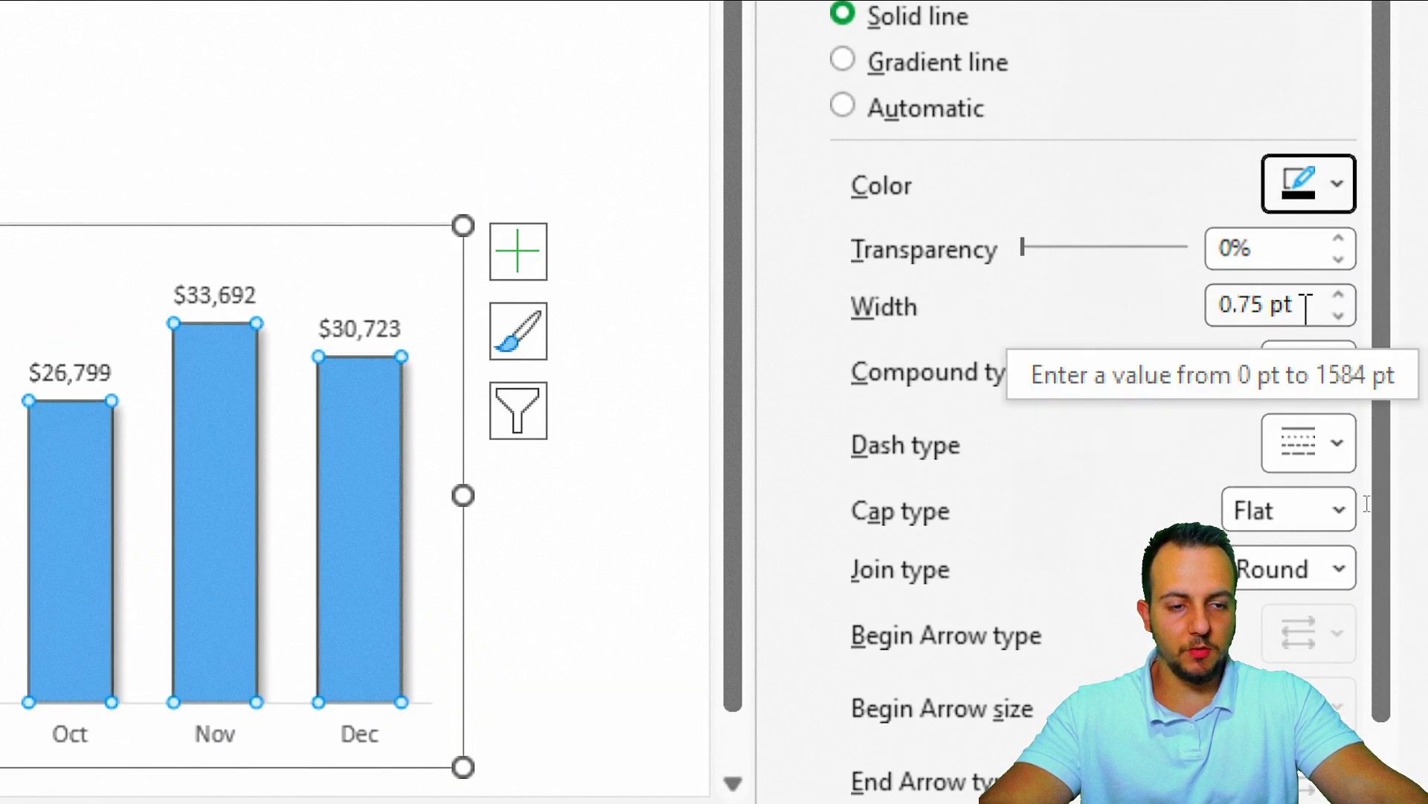
# Fill the chart's columns with a royal-blue linear preset gradient, lighter at the top and darker at the base.
pyautogui.scroll(5, 1063, 118)
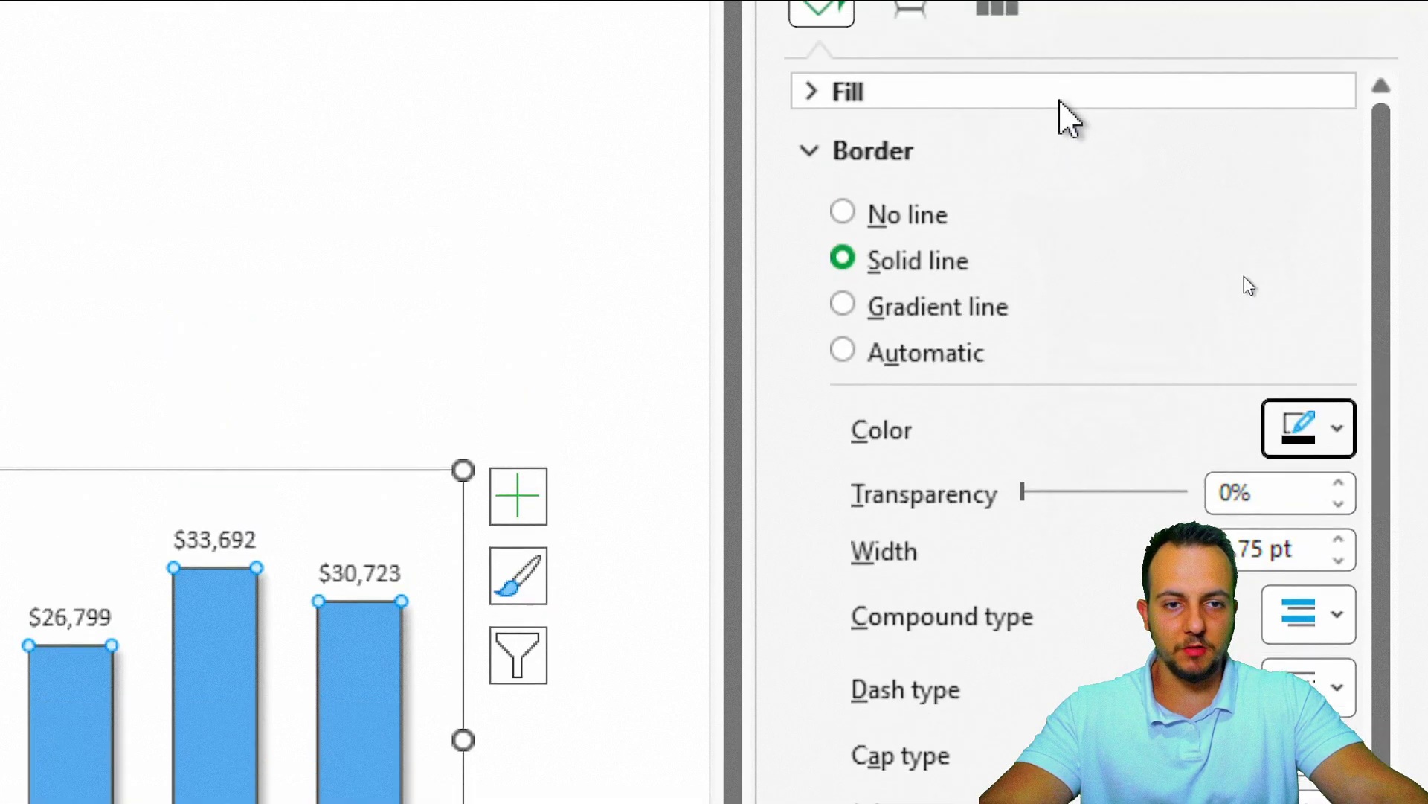
pyautogui.click(930, 133)
pyautogui.click(923, 289)
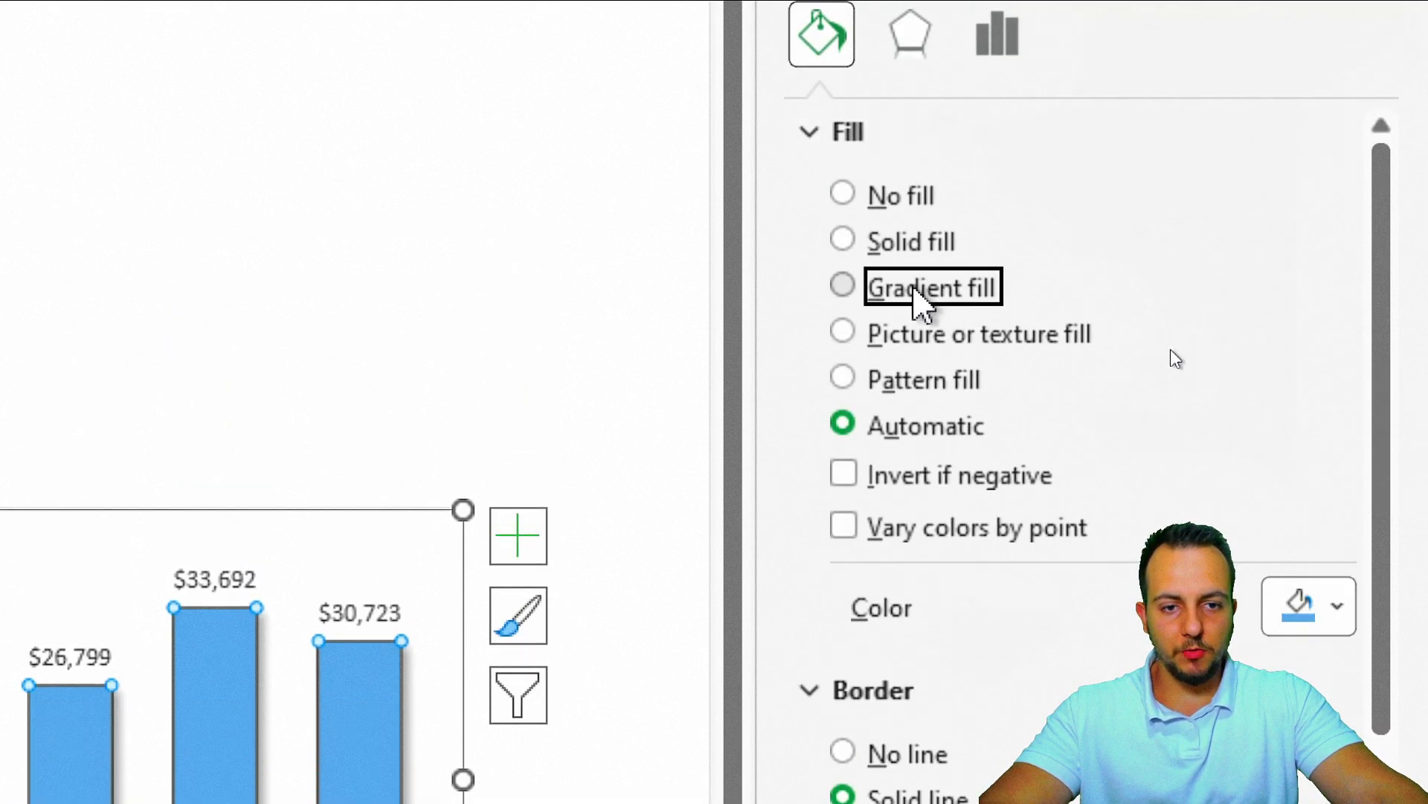
pyautogui.scroll(-2, 1087, 246)
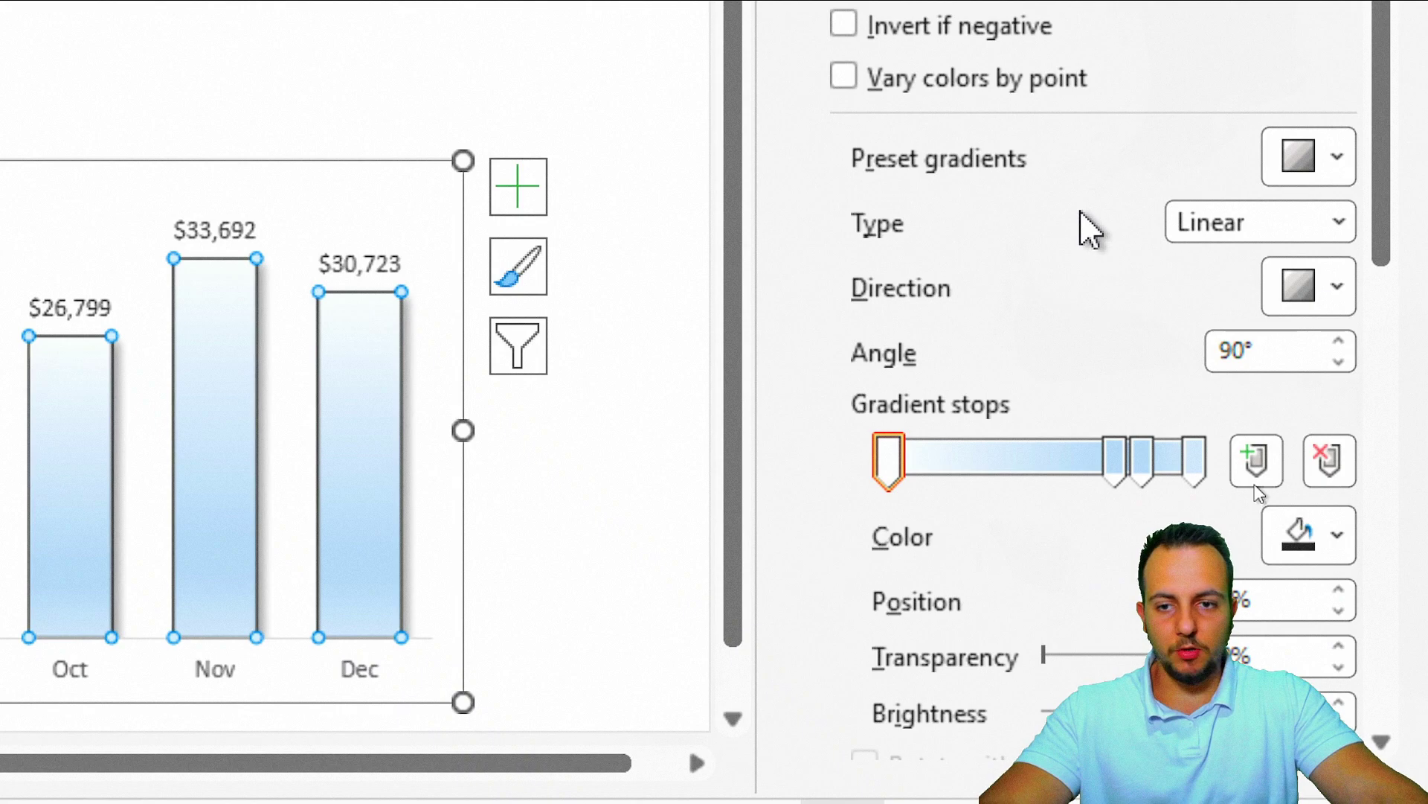
pyautogui.click(1336, 162)
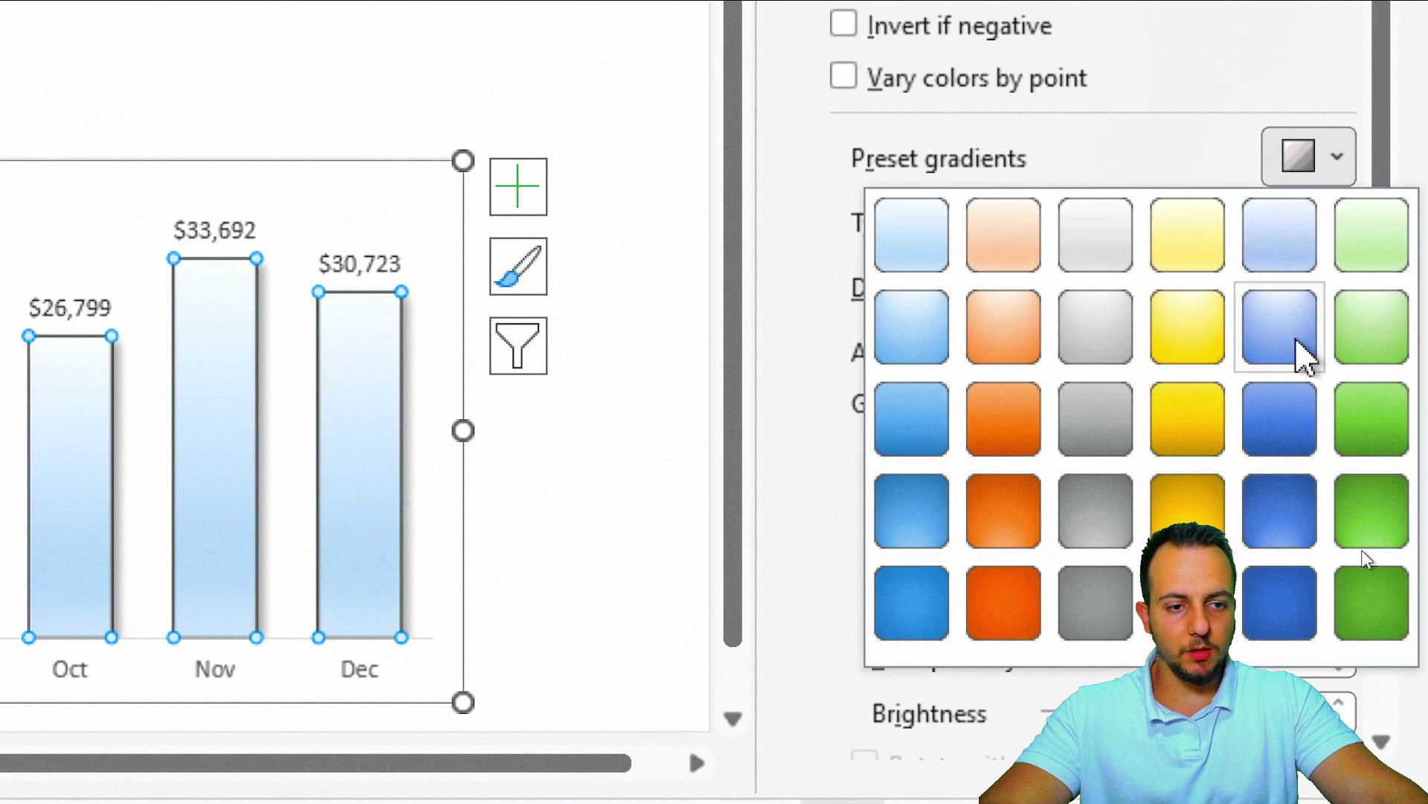
pyautogui.click(1291, 409)
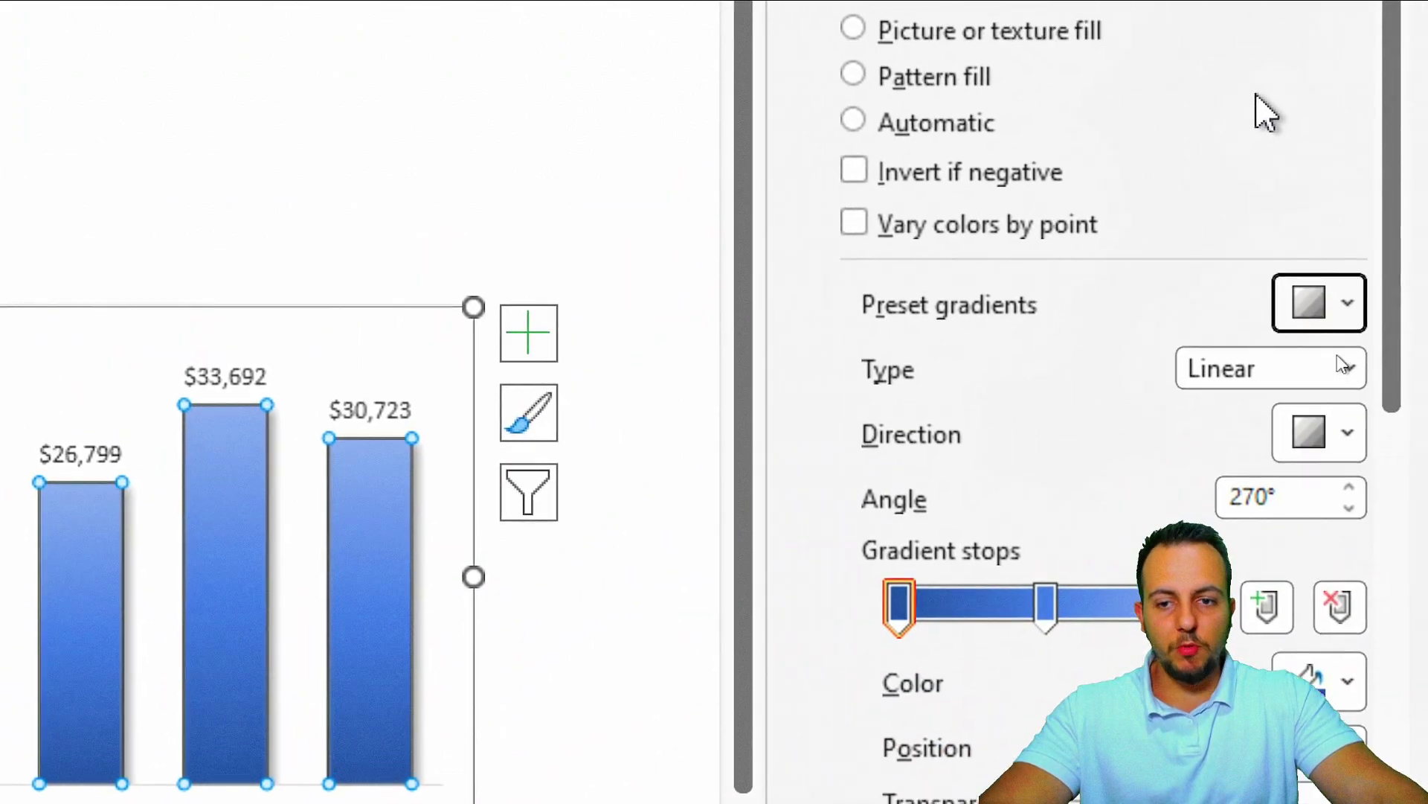
pyautogui.click(1381, 99)
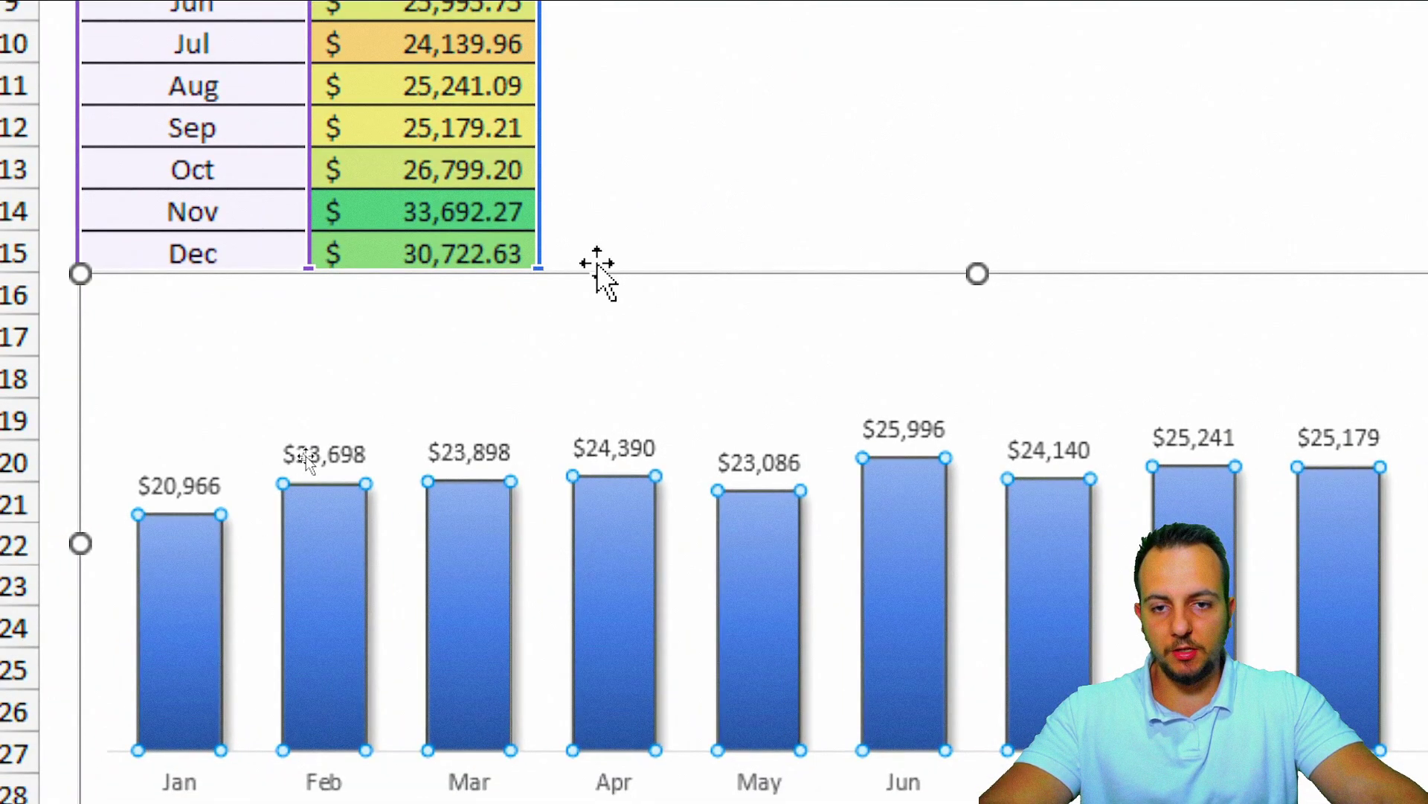
# Make all text in the column chart bold with font size 10.
pyautogui.click(597, 271)
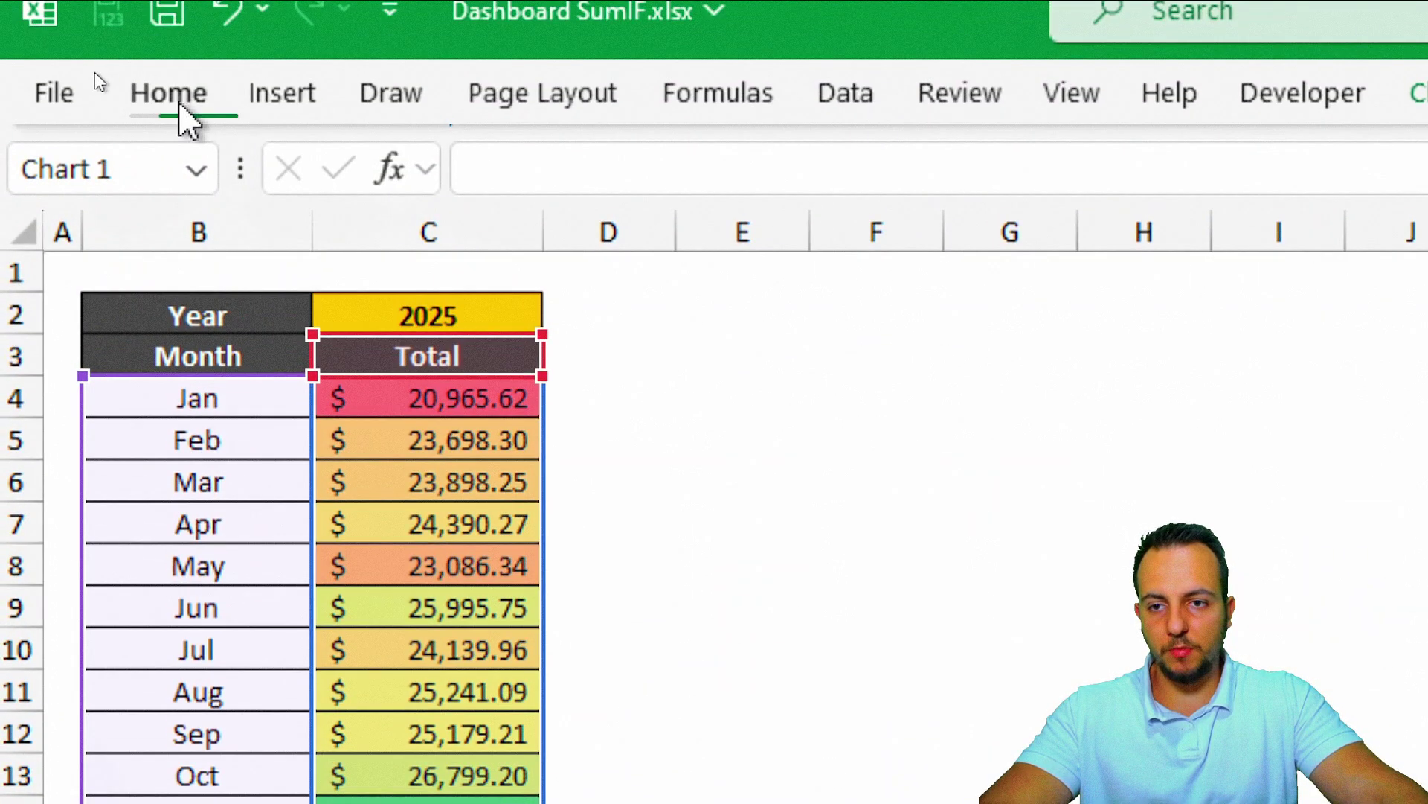
pyautogui.click(173, 74)
pyautogui.click(264, 240)
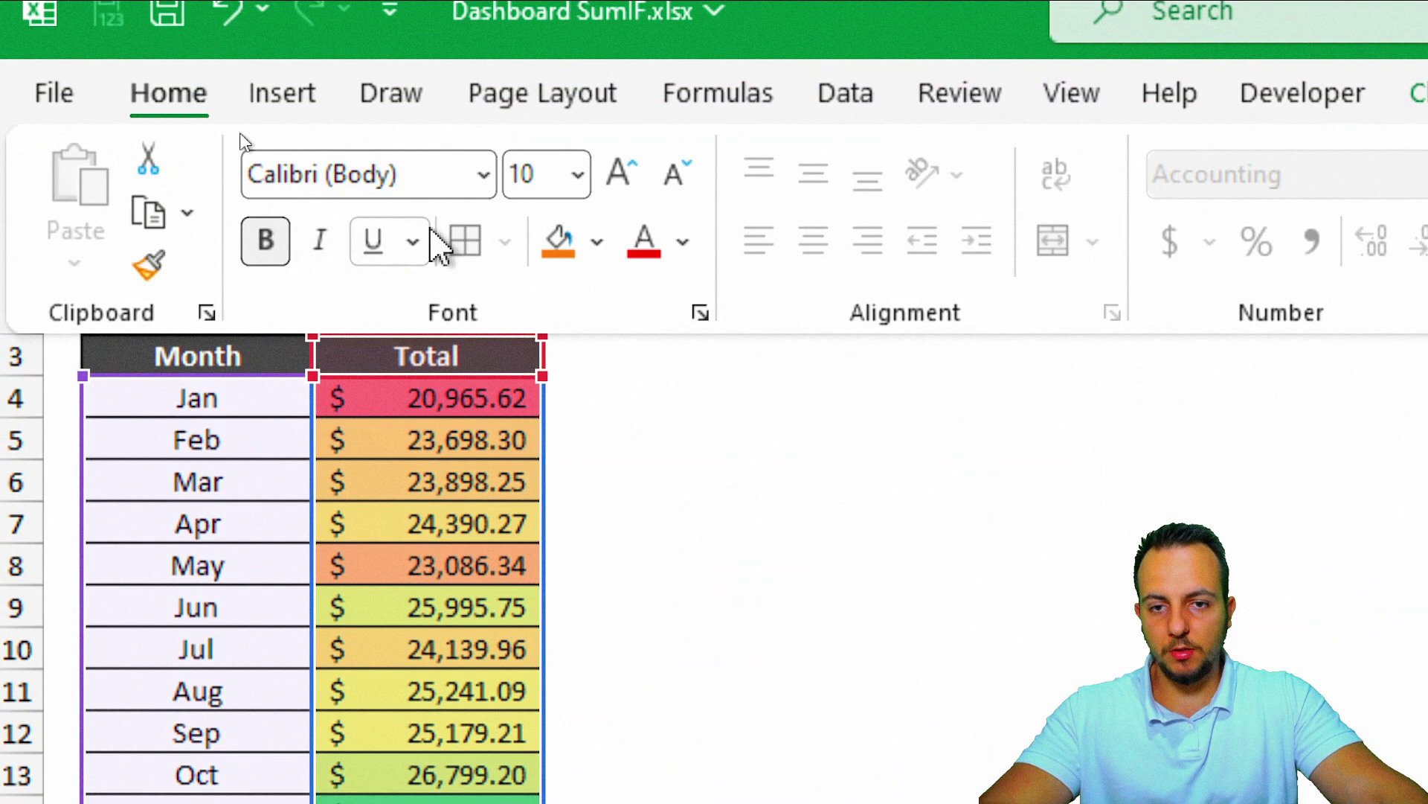
pyautogui.click(578, 174)
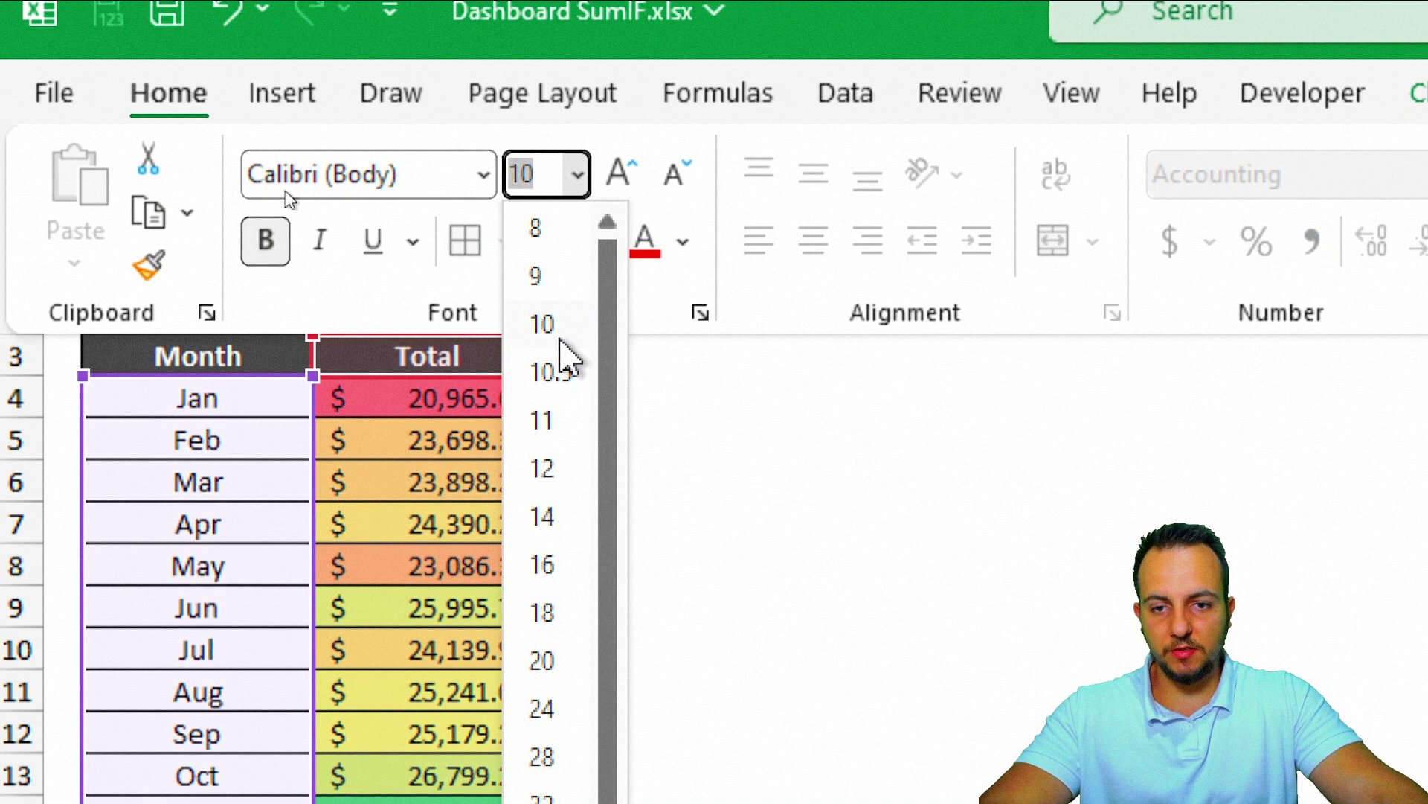
pyautogui.click(579, 325)
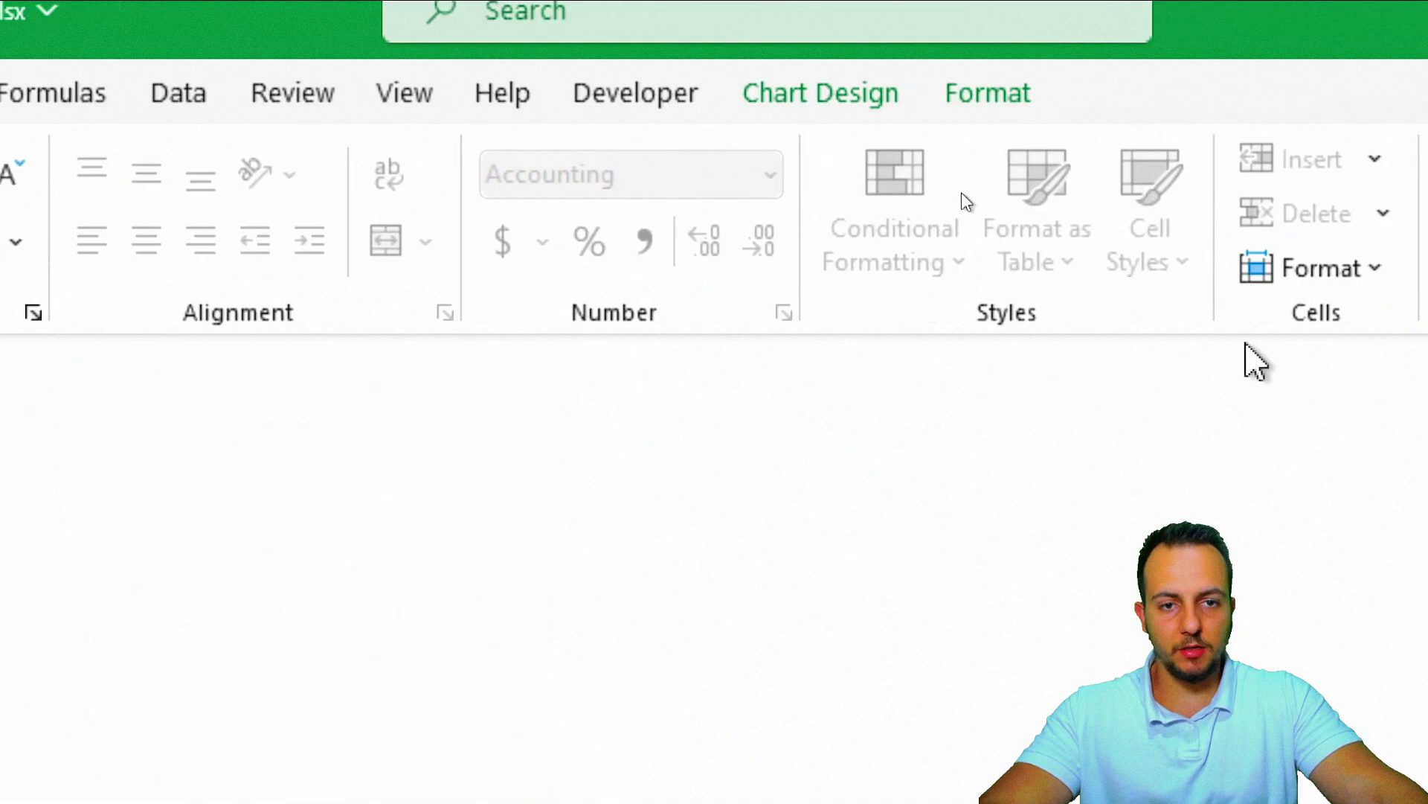
# Give the whole chart area a black outline and deselect the chart.
pyautogui.click(999, 105)
pyautogui.click(595, 215)
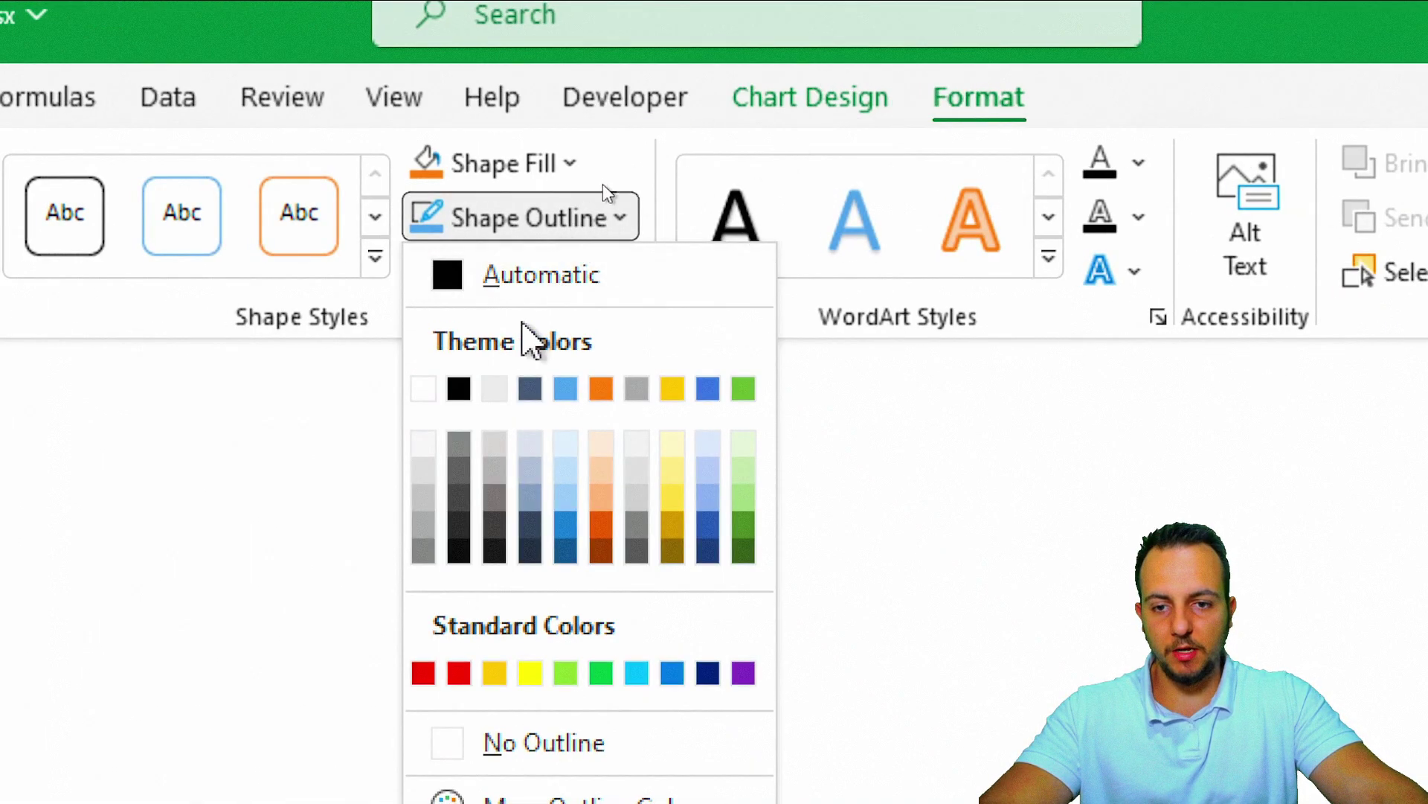
pyautogui.click(462, 381)
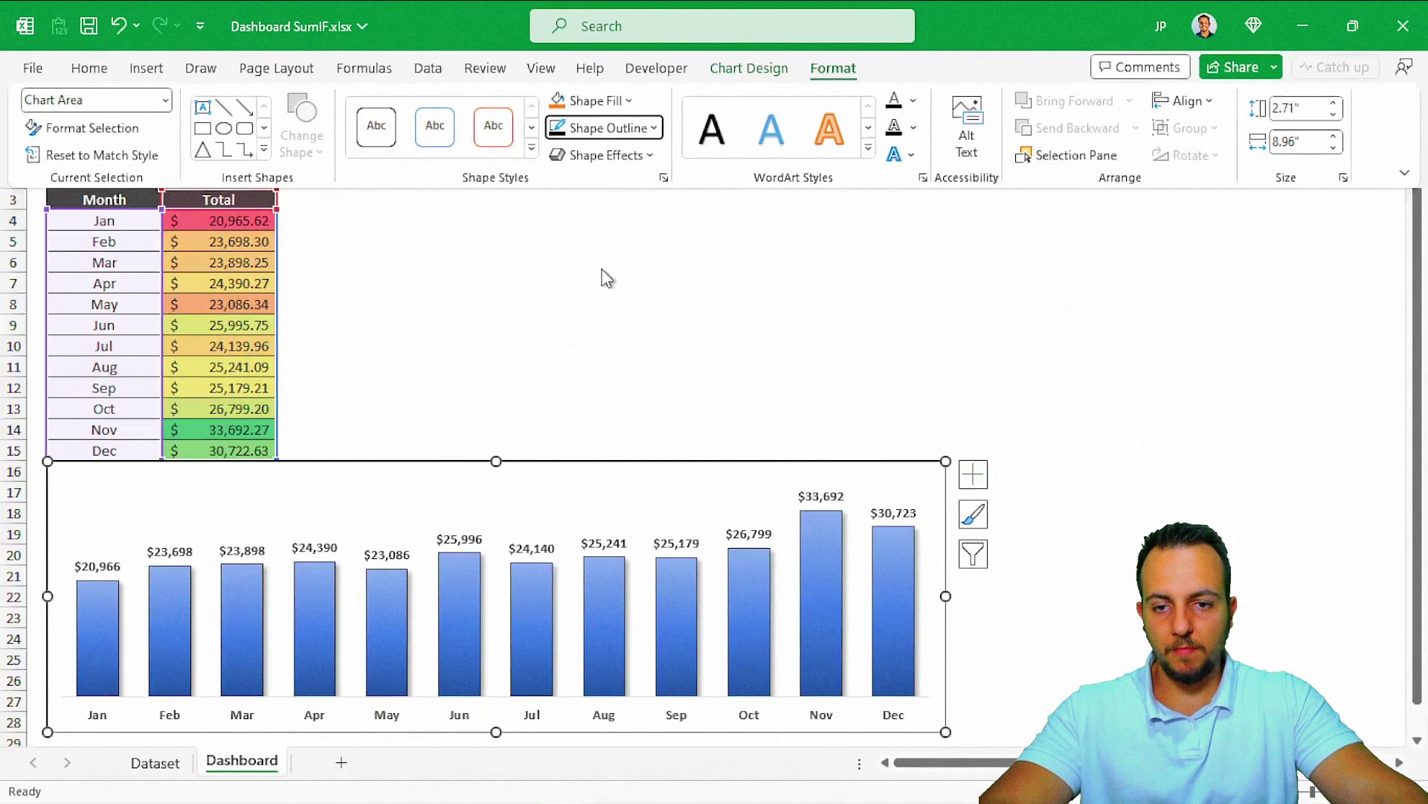
pyautogui.click(468, 349)
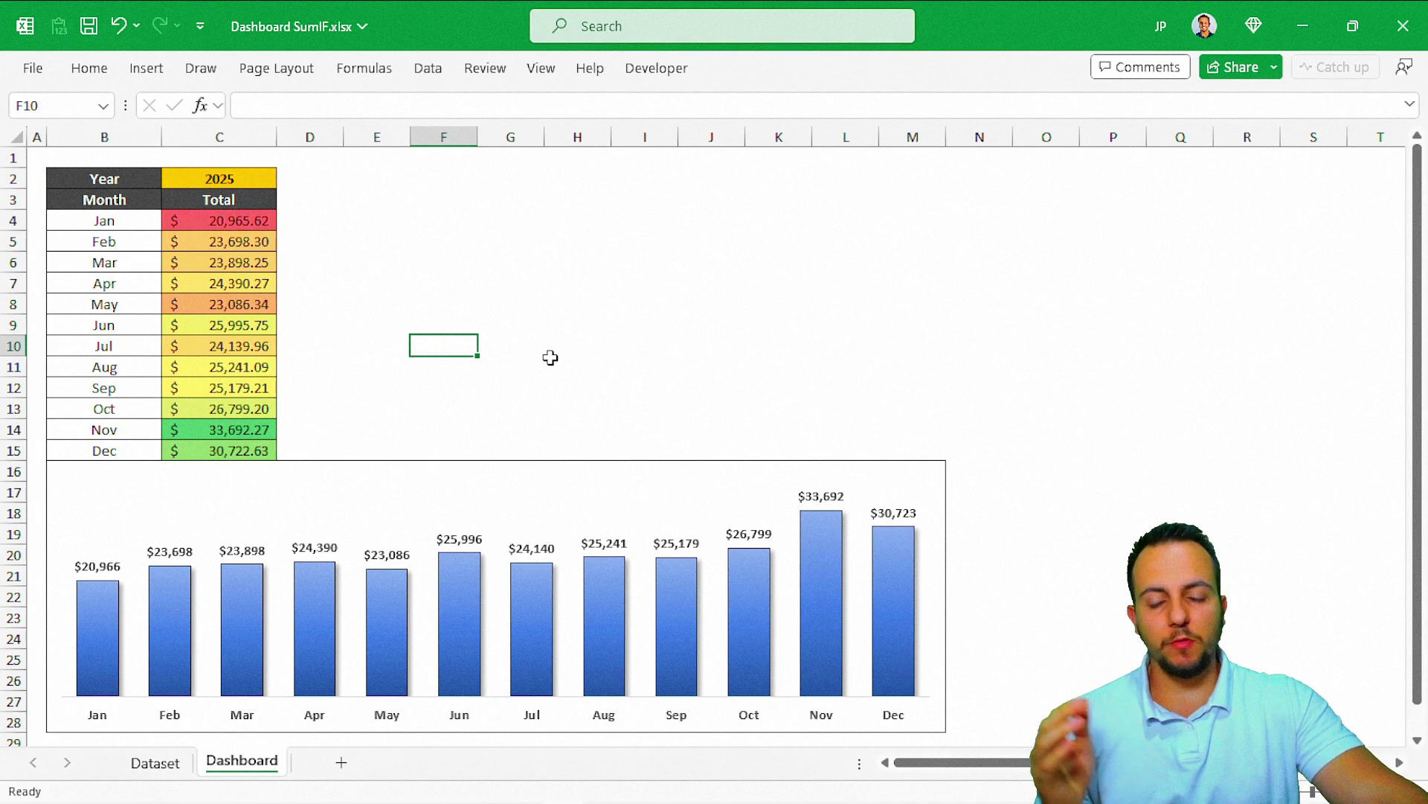
# Copy the five product names from Whey Protein to Glutamine in the Dataset sheet into Dashboard cells F5:F9.
pyautogui.click(165, 764)
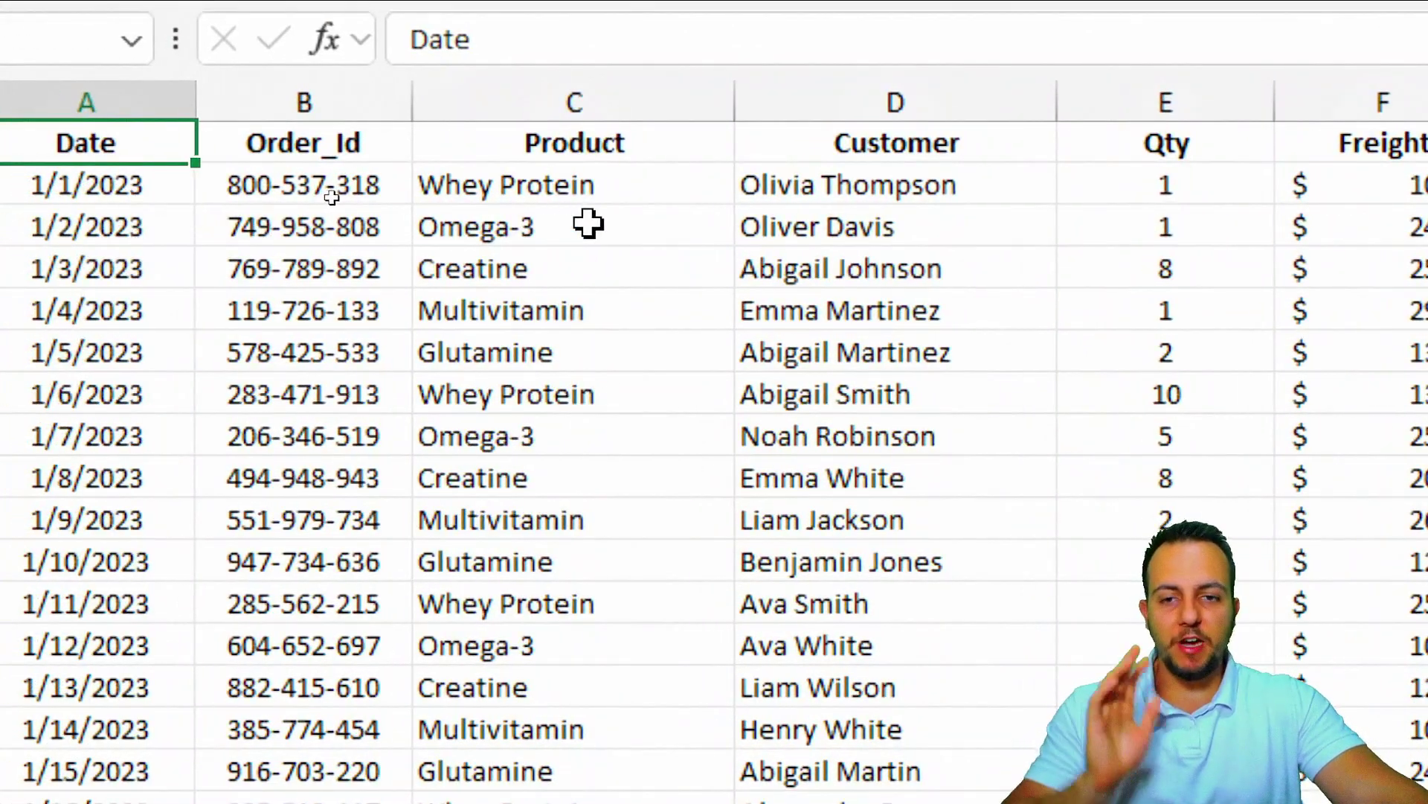
pyautogui.moveTo(628, 185); pyautogui.dragTo(618, 351)
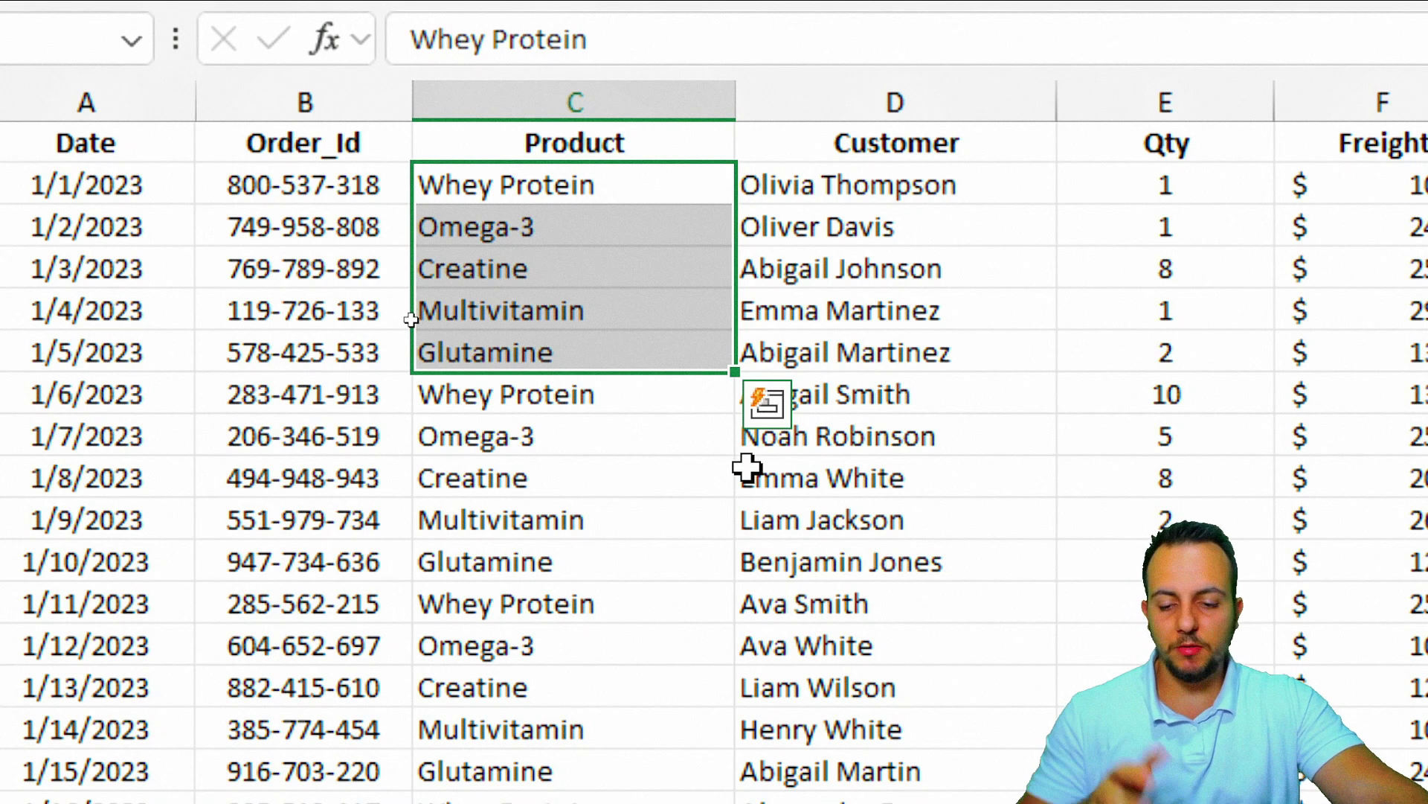
pyautogui.hotkey('ctrl', 'c')
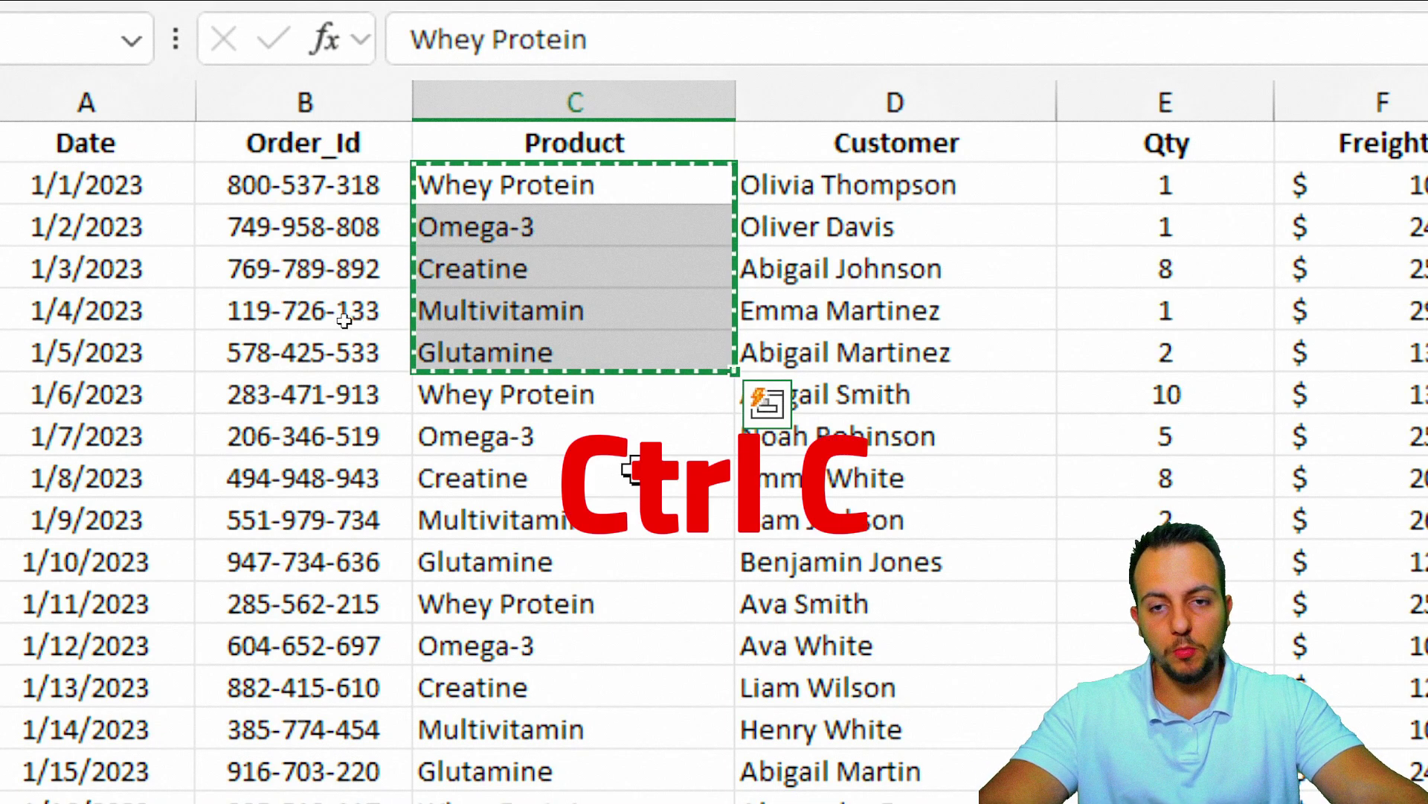
pyautogui.hotkey('ctrl', 'q')
pyautogui.click(239, 767)
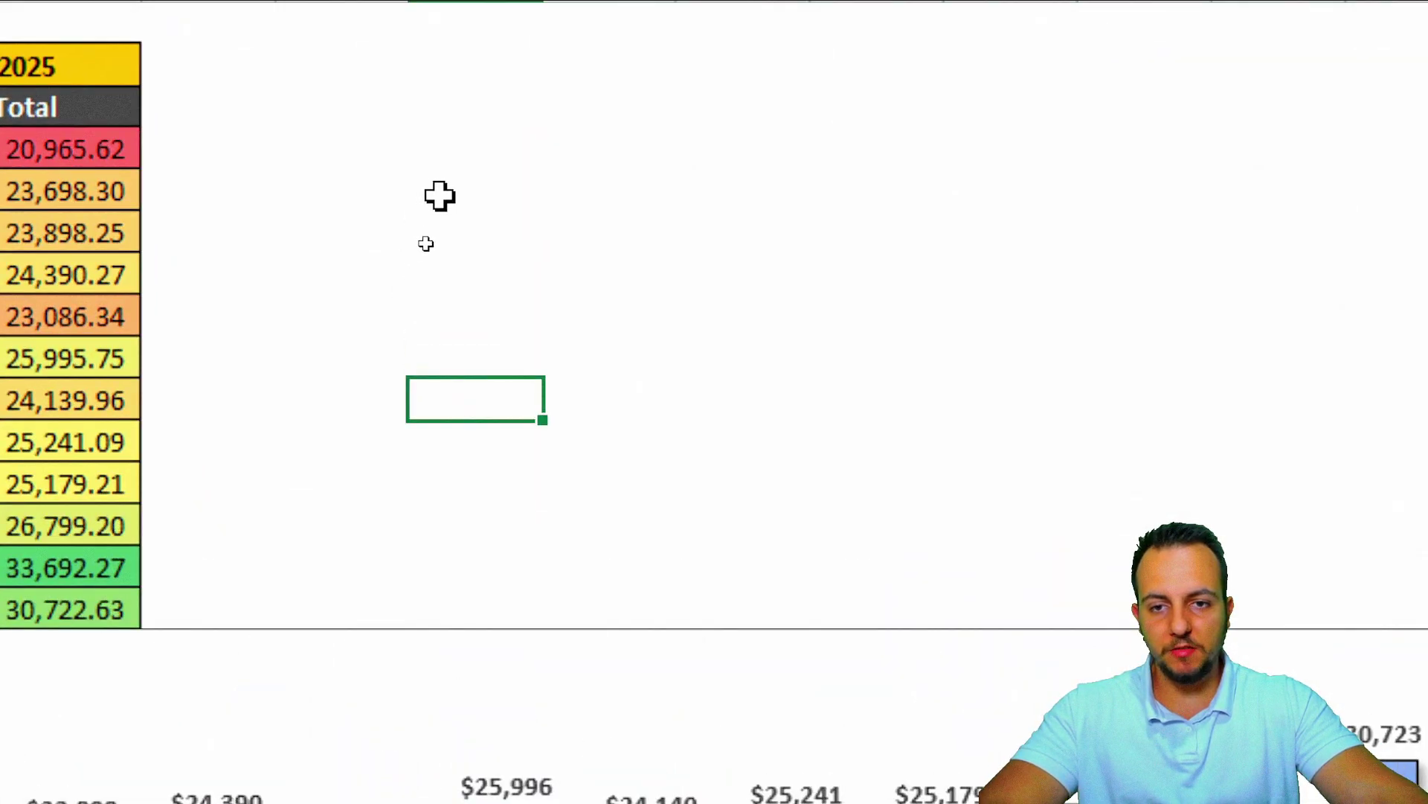
pyautogui.rightClick(440, 196)
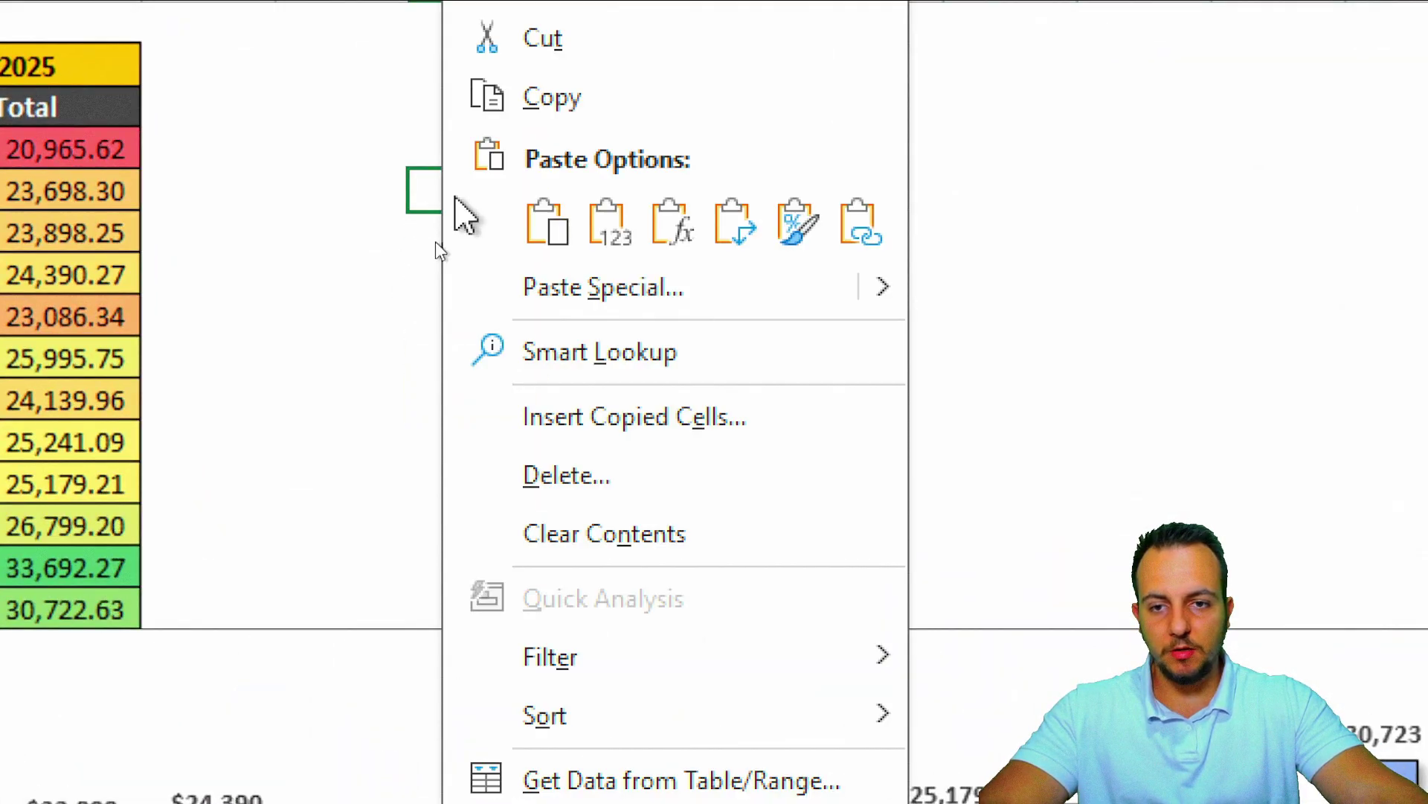
pyautogui.press('Escape')
pyautogui.hotkey('ctrl', 'v')
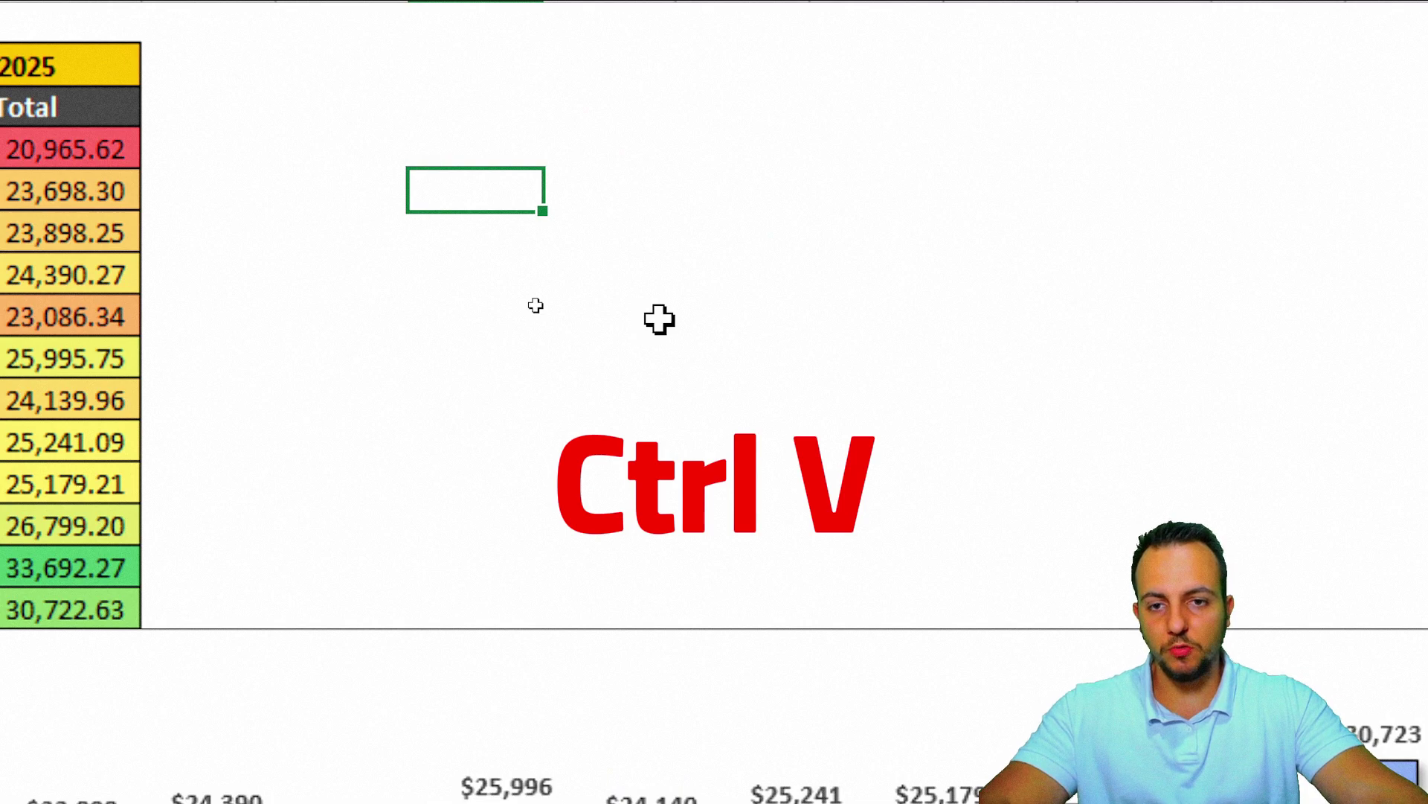
pyautogui.hotkey('ctrl', 'v')
pyautogui.click(659, 318)
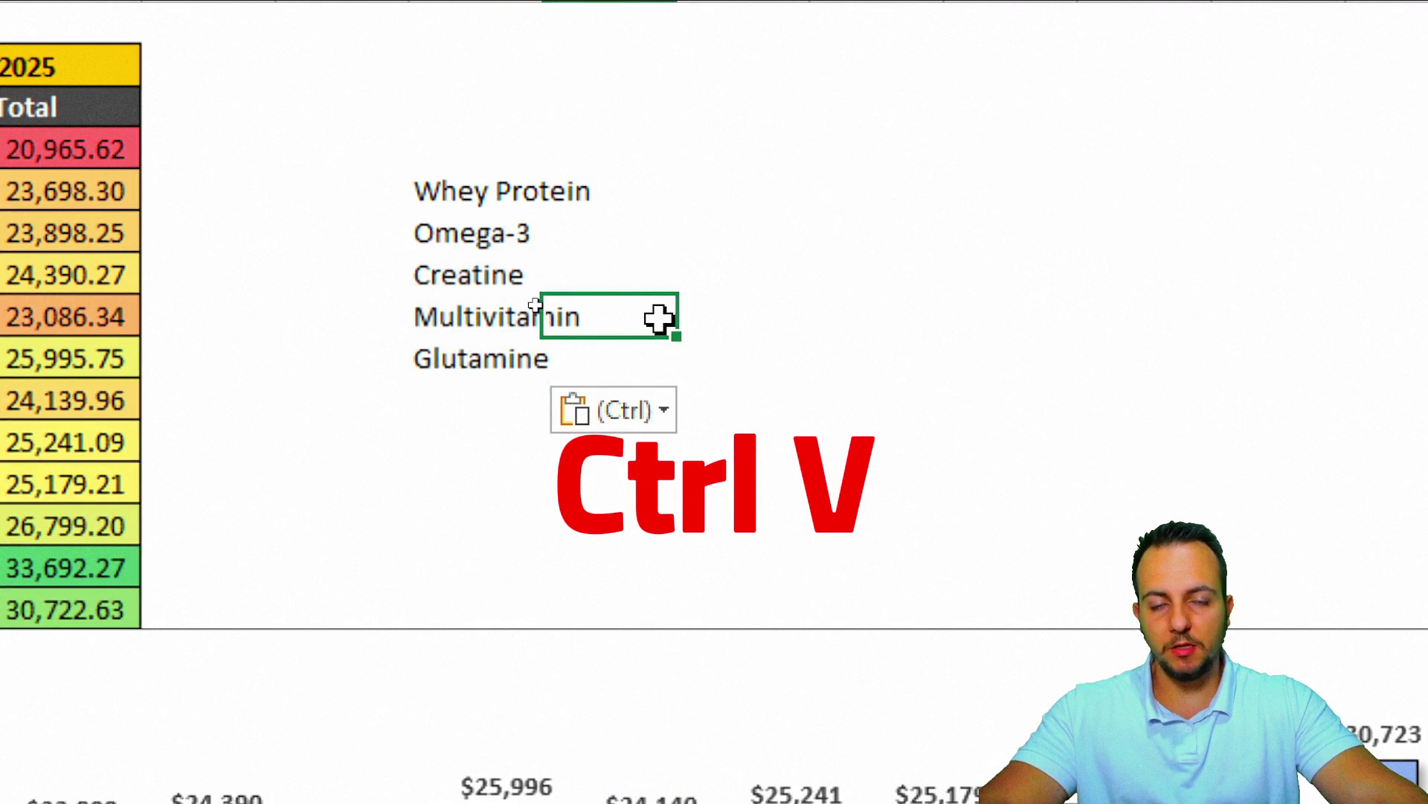
# Start a SUMIFS formula in G5 beside Whey Protein, with the Dataset sheet's Total column G:G as the sum range.
pyautogui.click(628, 194)
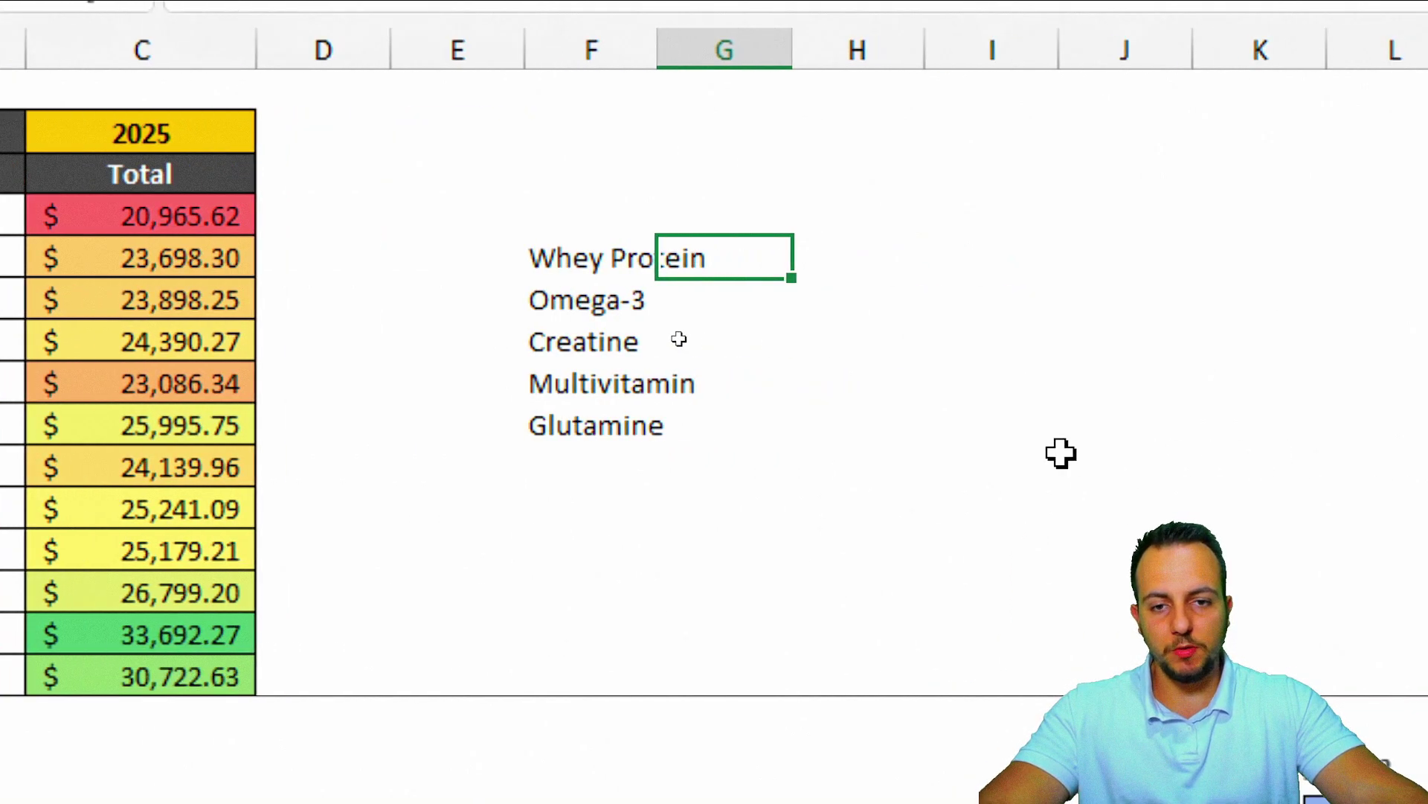
pyautogui.write('sumifs')
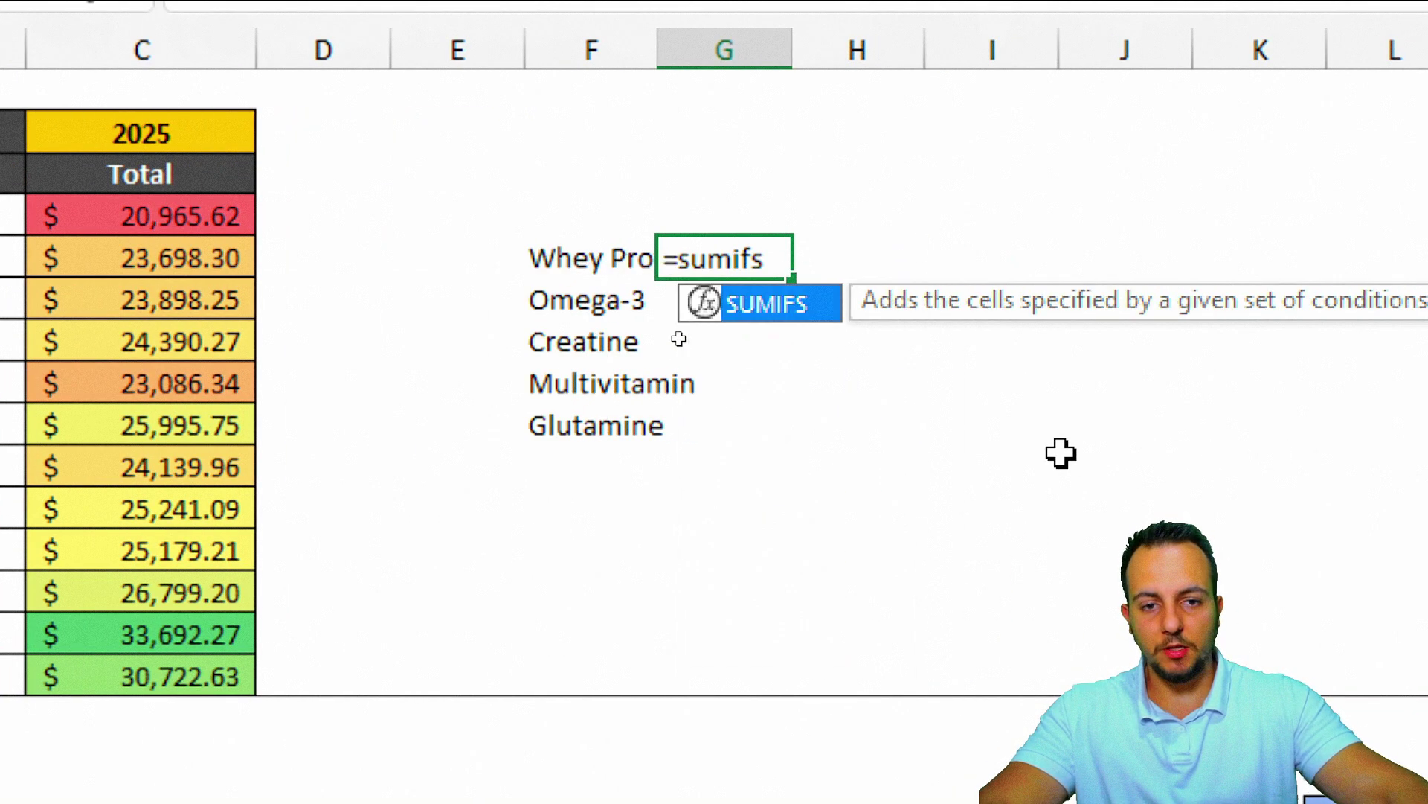
pyautogui.doubleClick(789, 307)
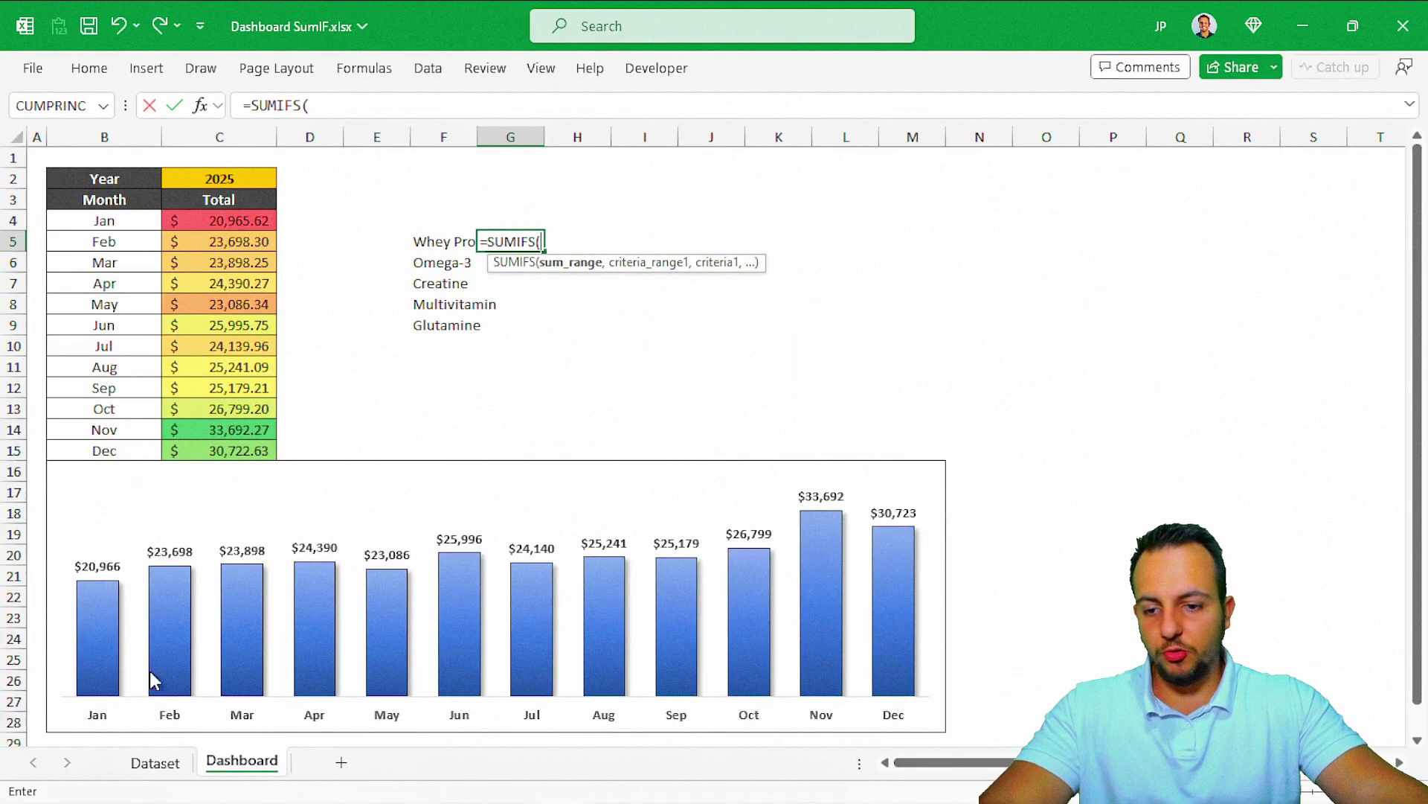
pyautogui.click(155, 763)
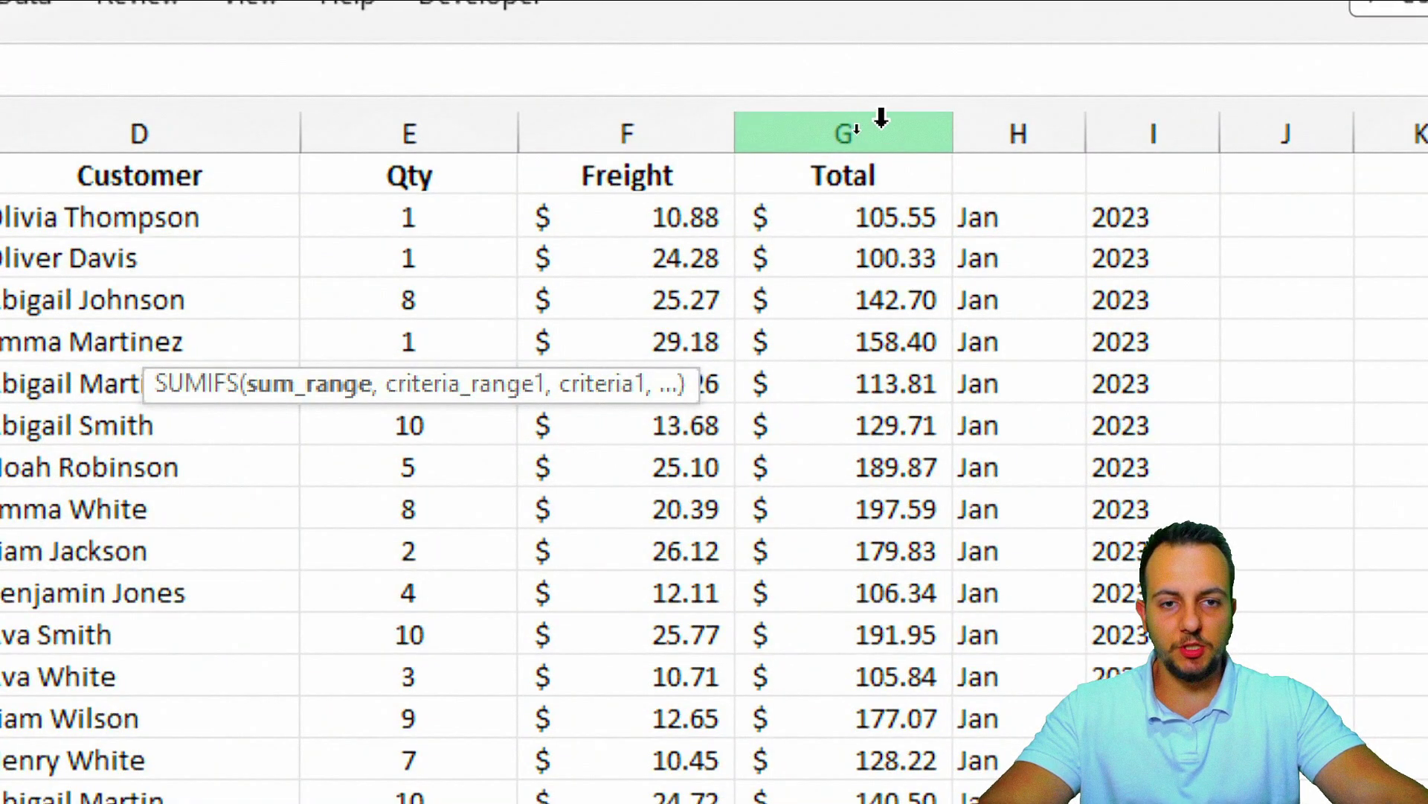
pyautogui.click(880, 116)
pyautogui.write(',')
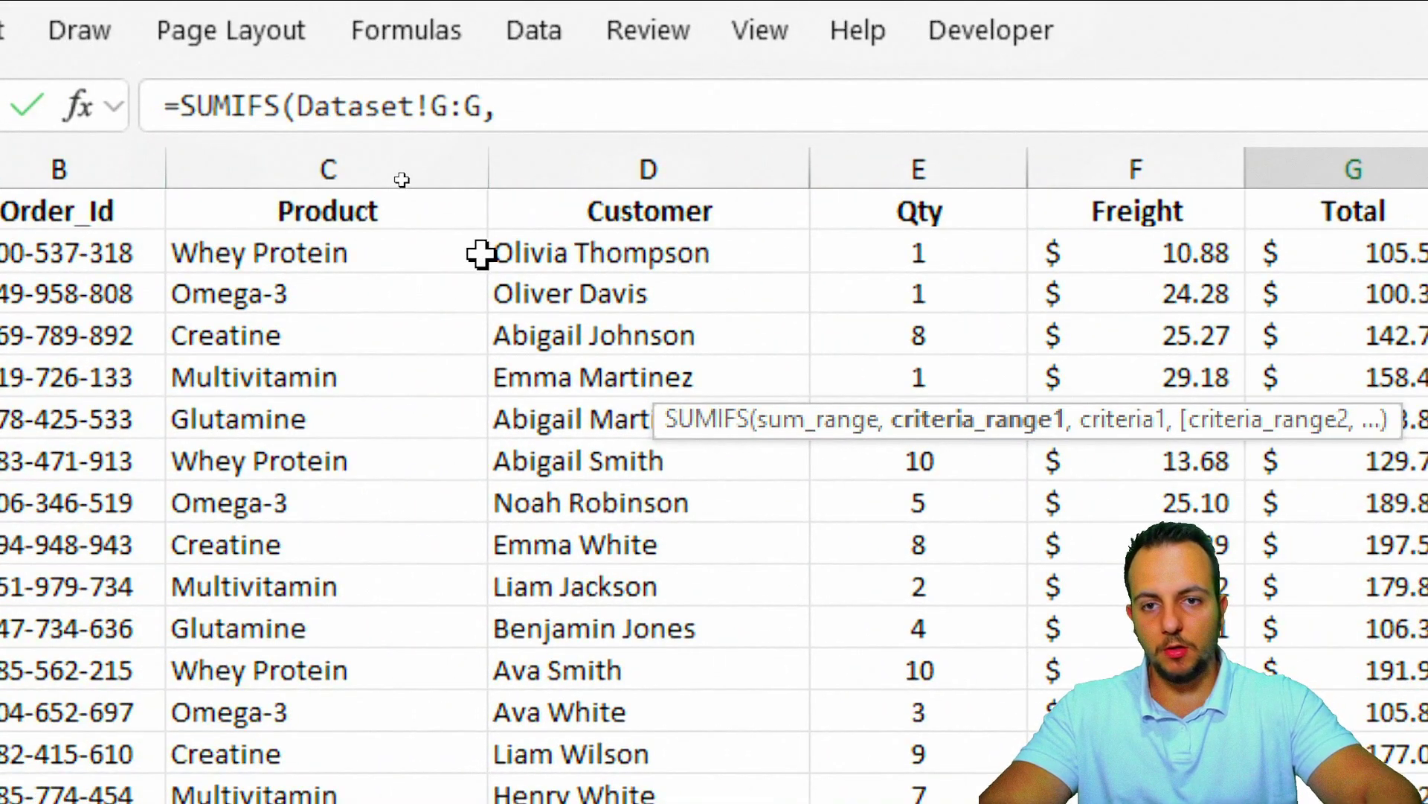
# Add the product condition to the SUMIFS formula, matching Dataset column C:C against Dashboard cell F5.
pyautogui.click(591, 104)
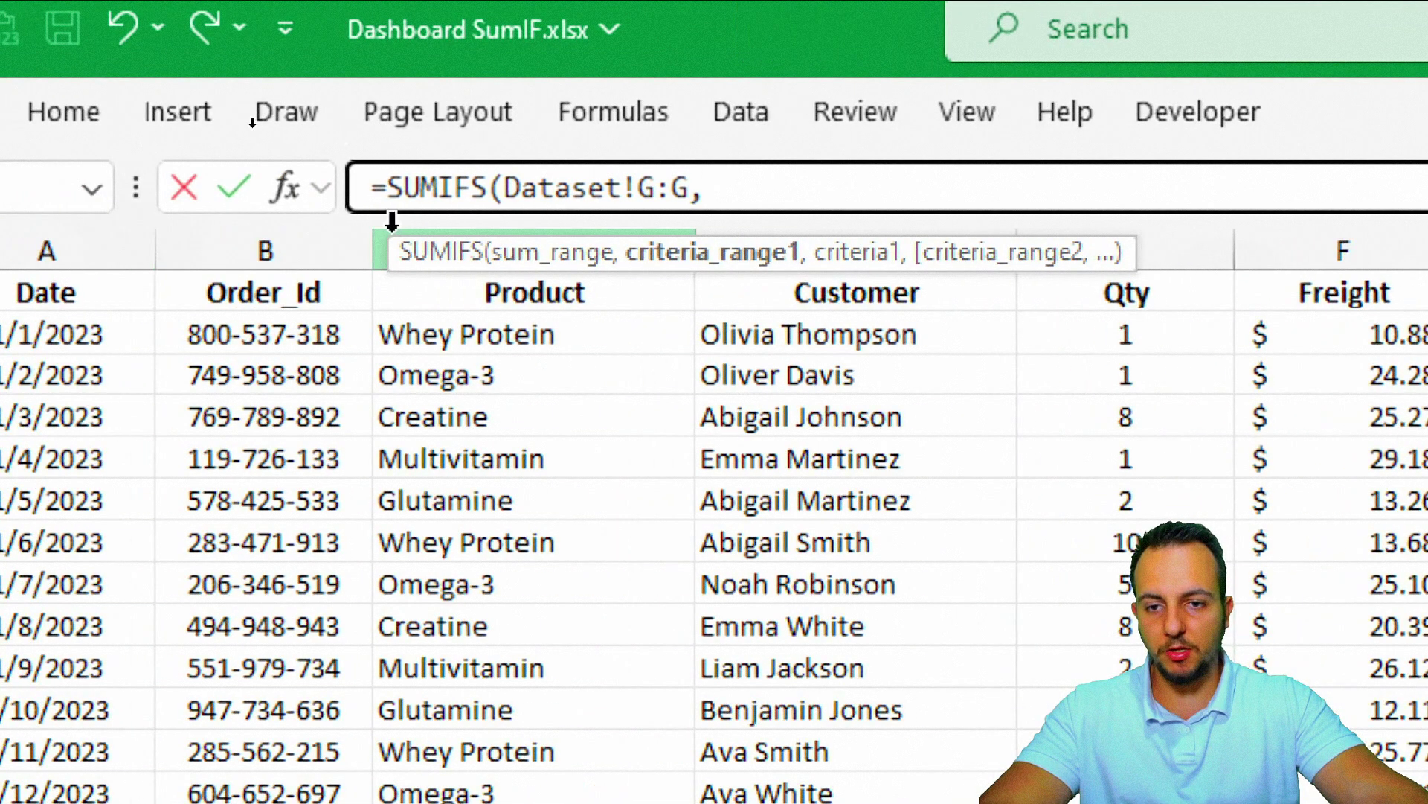
pyautogui.click(390, 223)
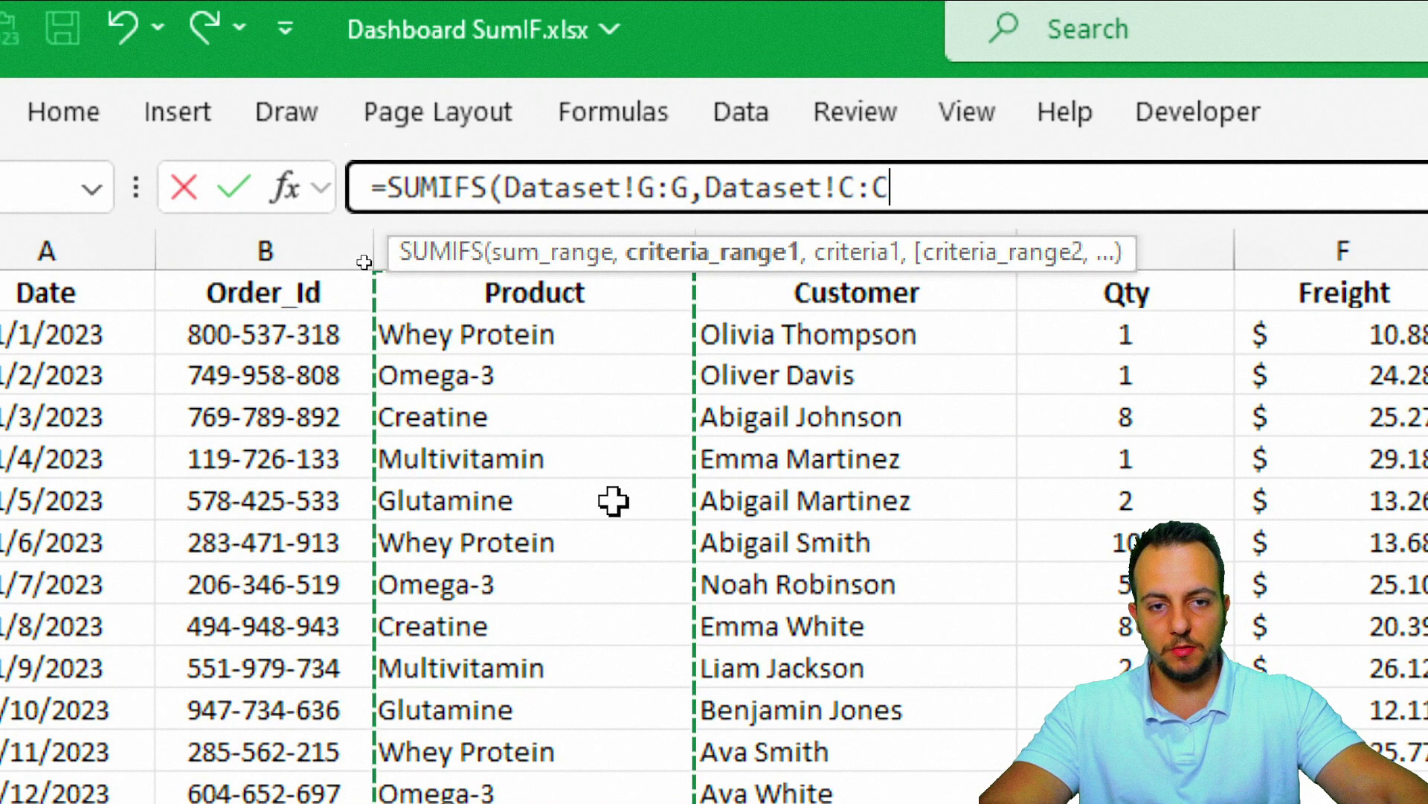
pyautogui.write(',')
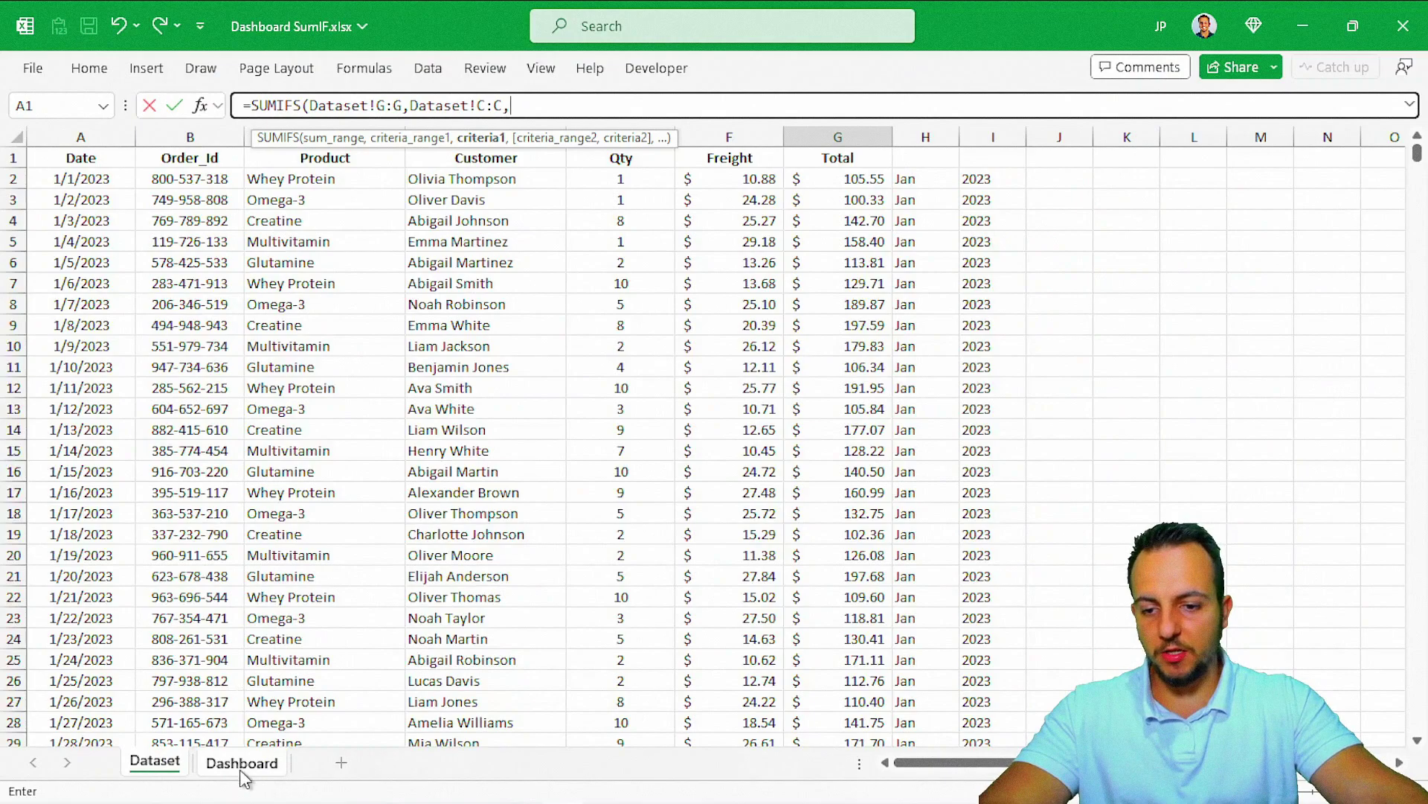
pyautogui.click(241, 762)
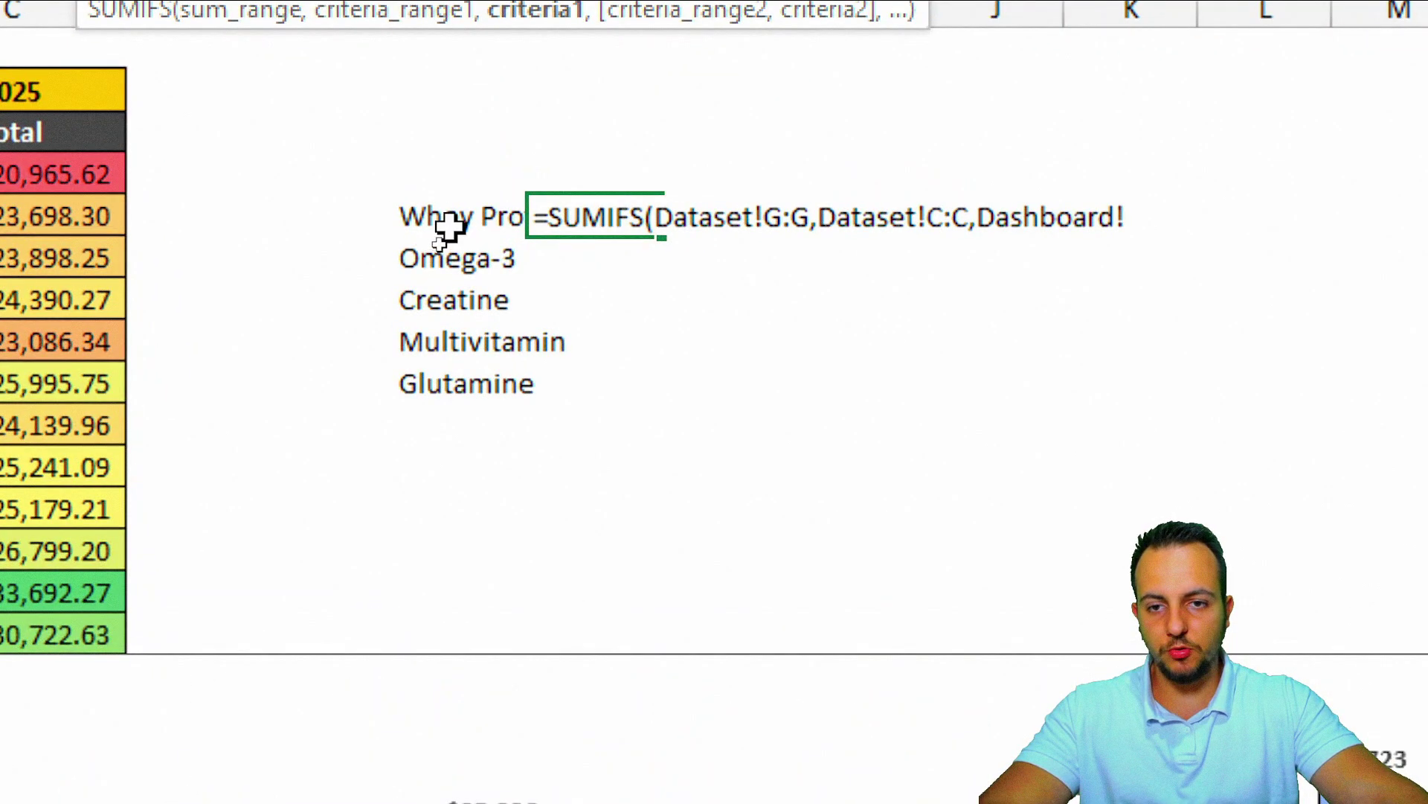
pyautogui.click(447, 224)
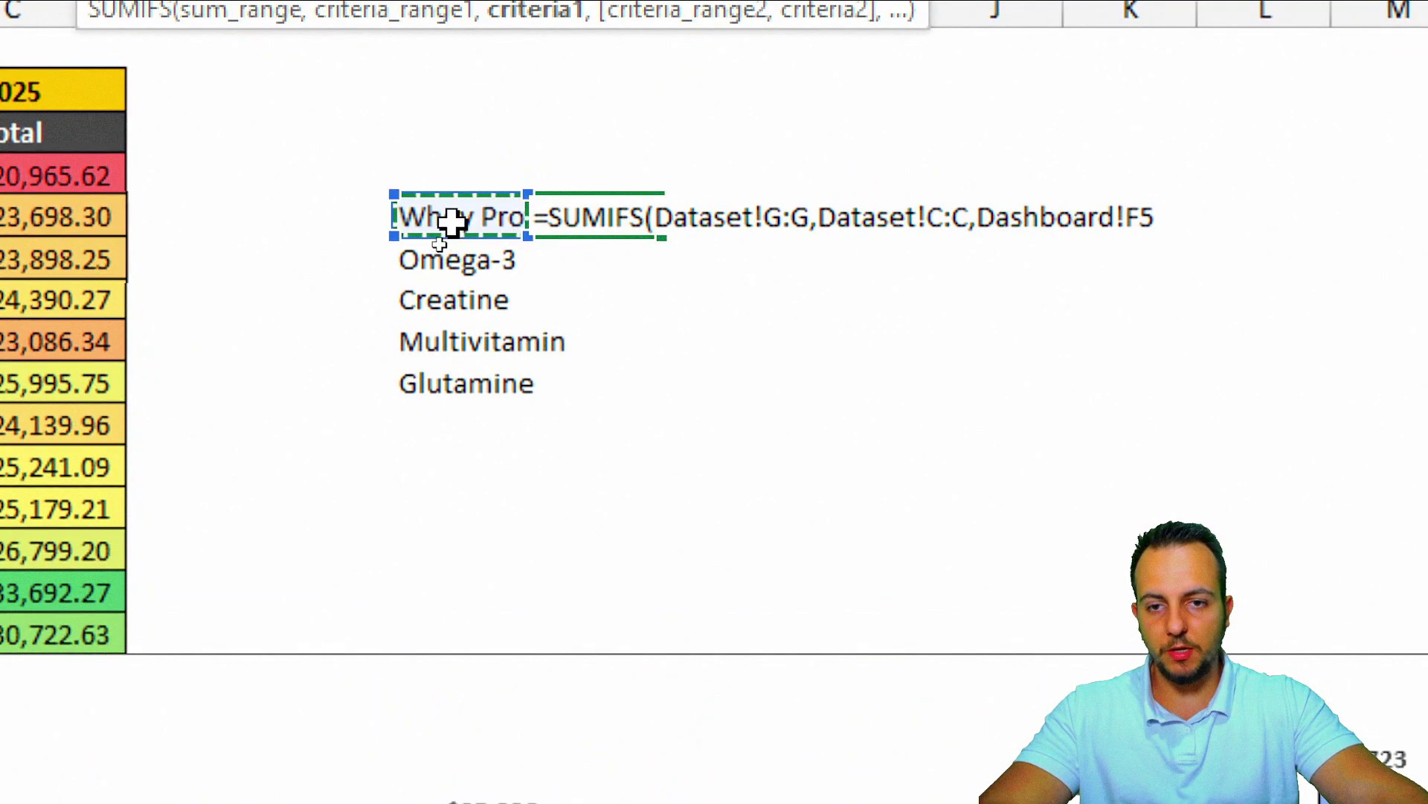
# Add the year condition matching Dataset column I:I against the absolute reference Dashboard!$C$2, and complete the SUMIFS formula.
pyautogui.write(',')
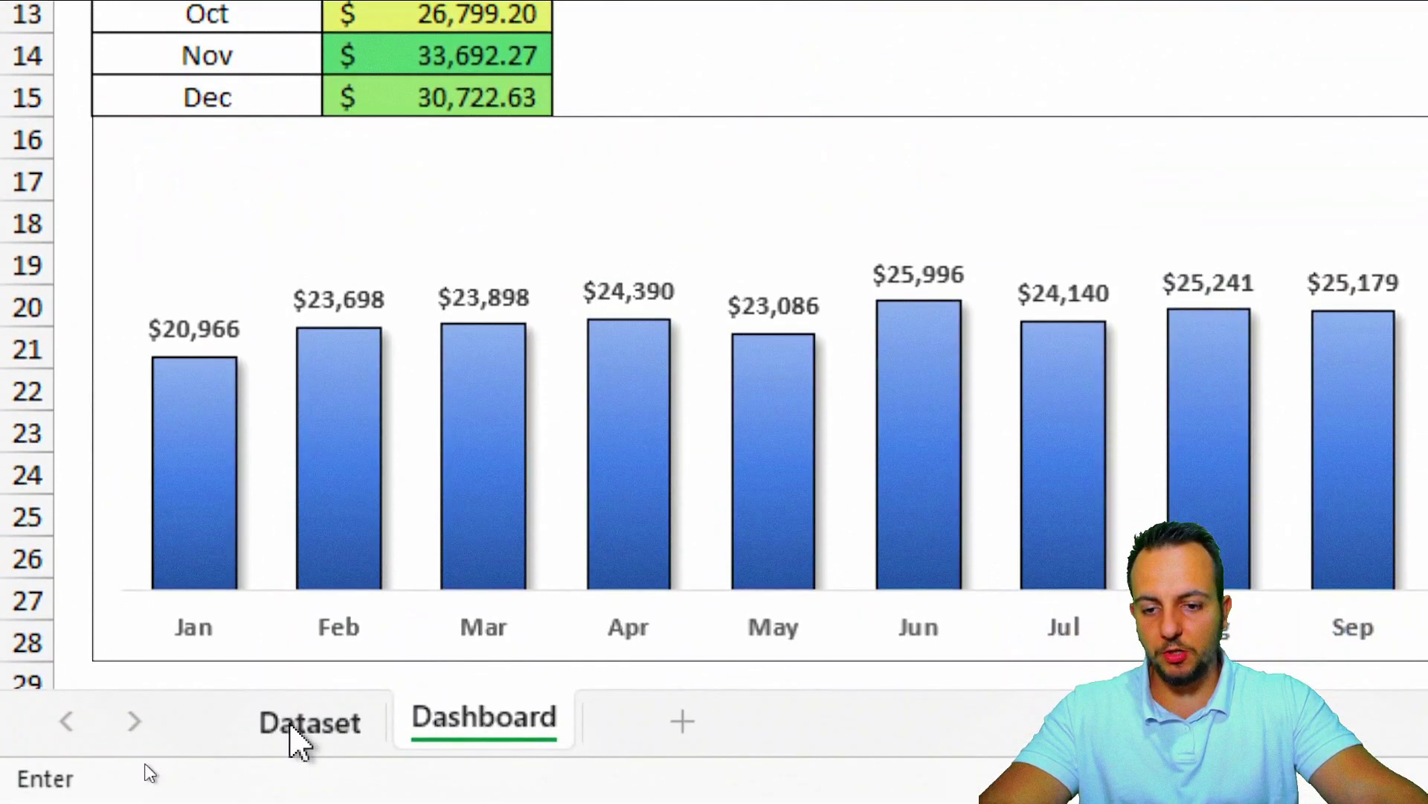
pyautogui.click(293, 739)
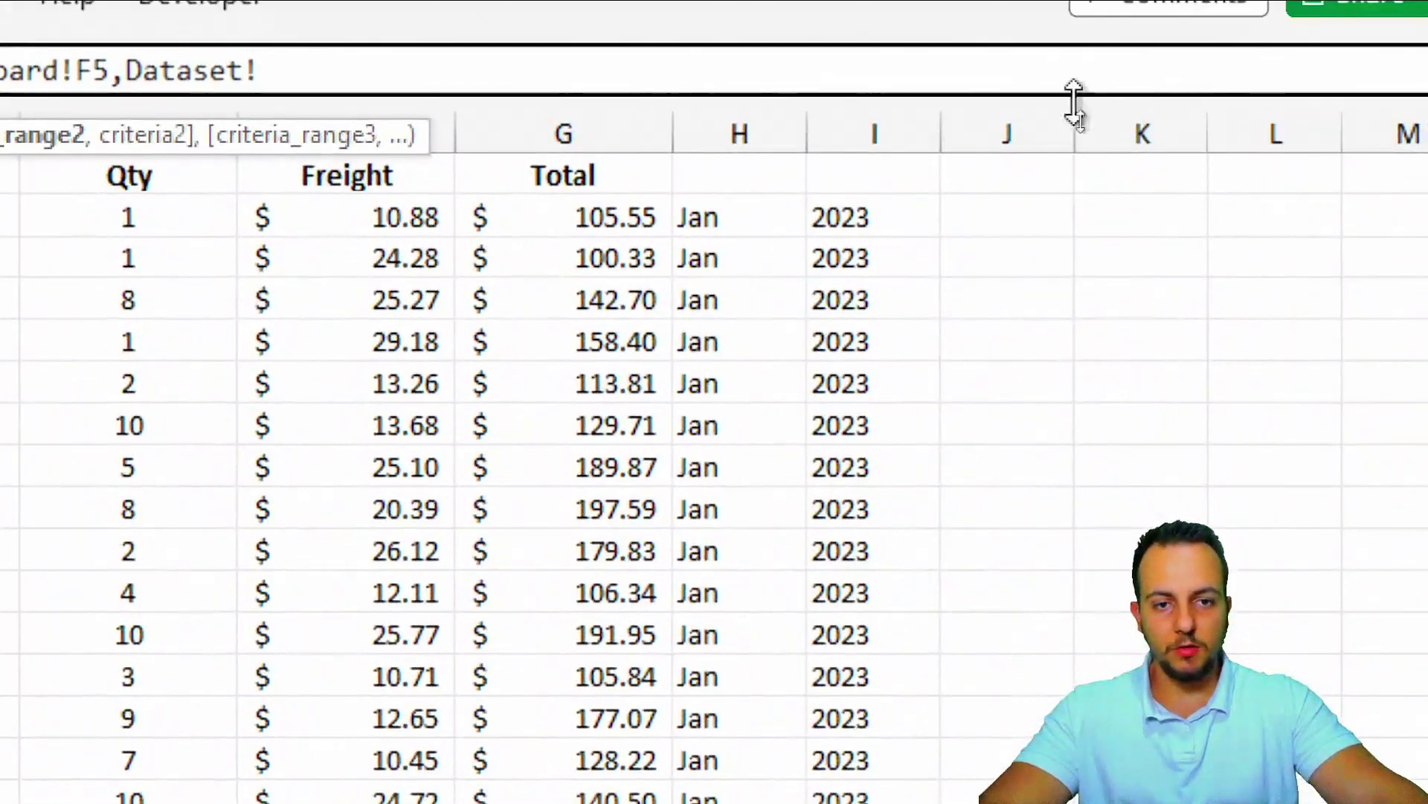
pyautogui.click(879, 115)
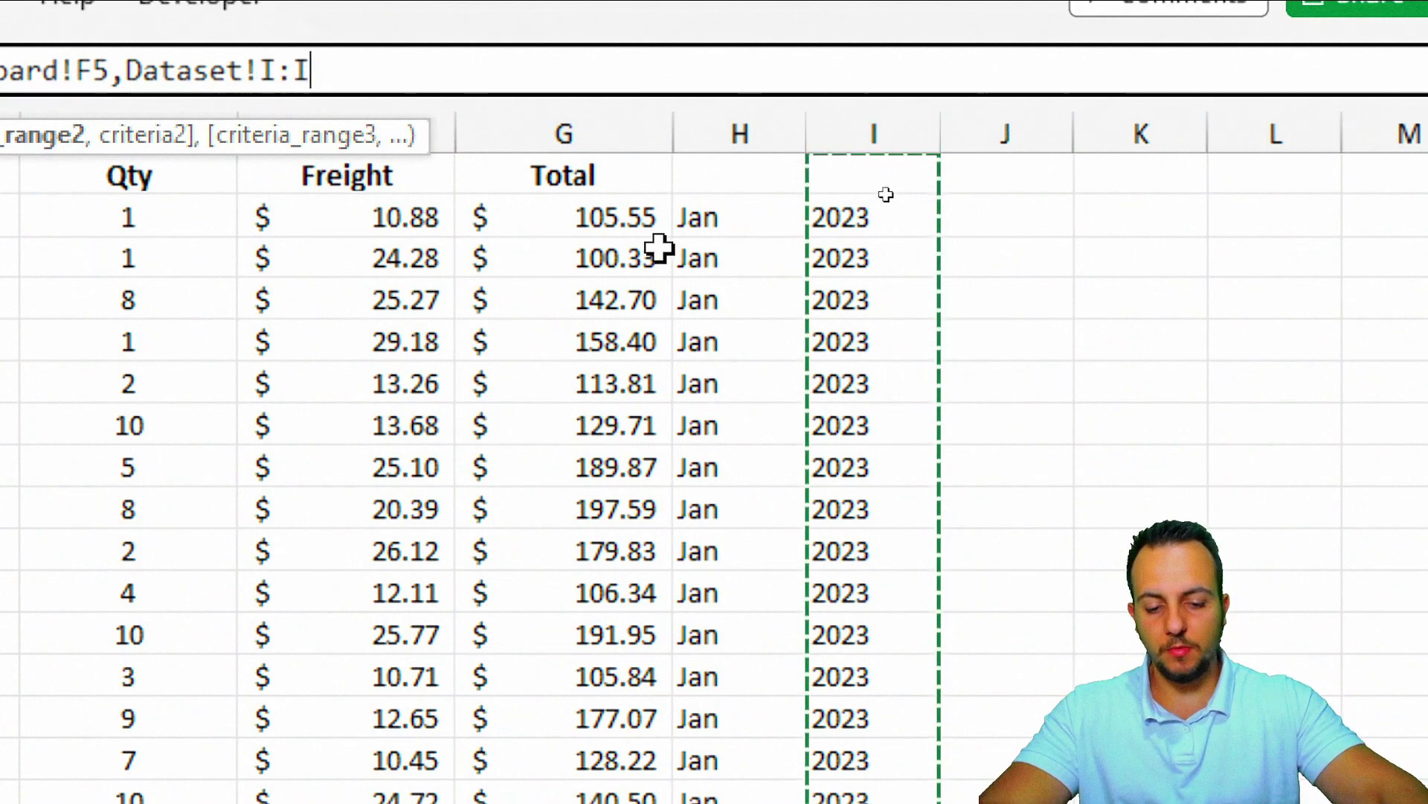
pyautogui.write(',')
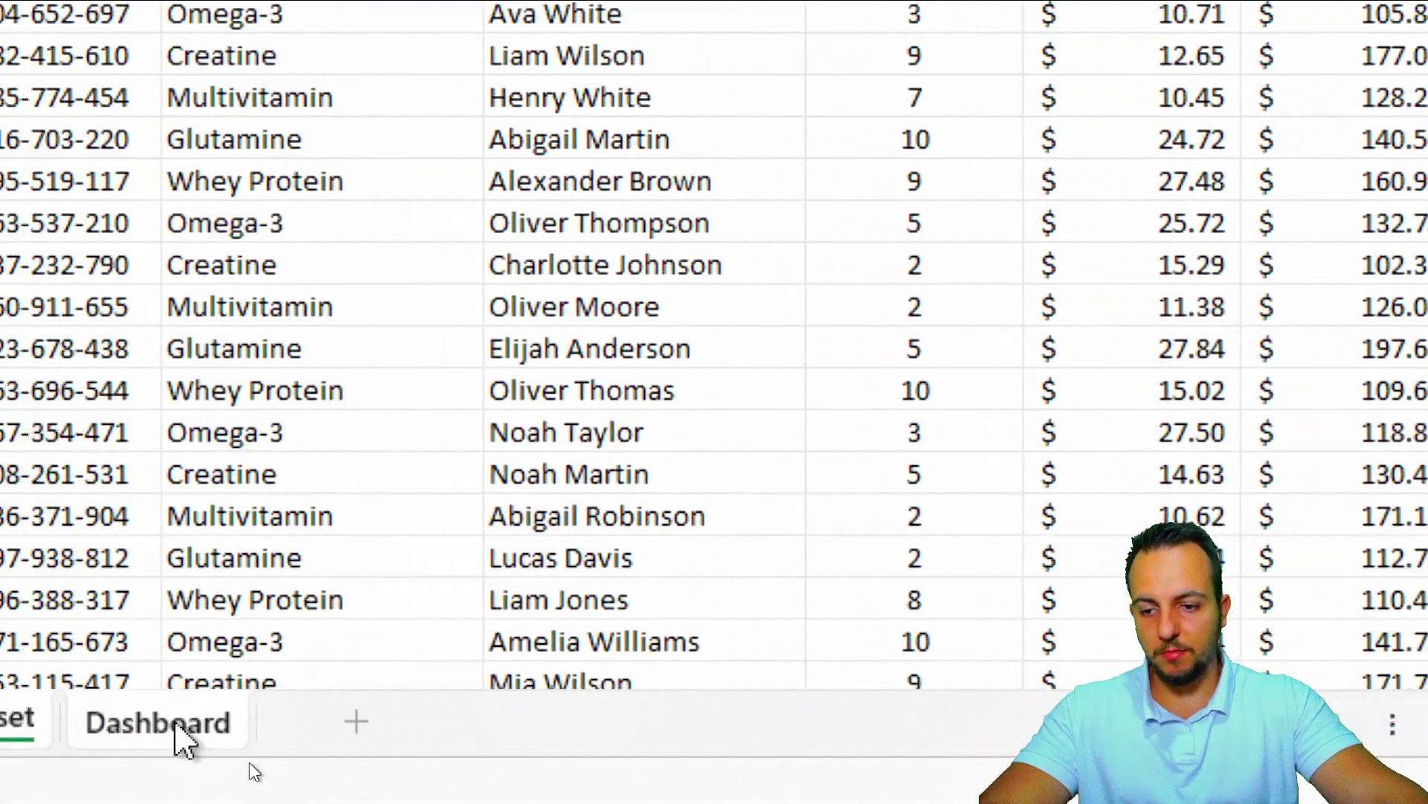
pyautogui.click(176, 721)
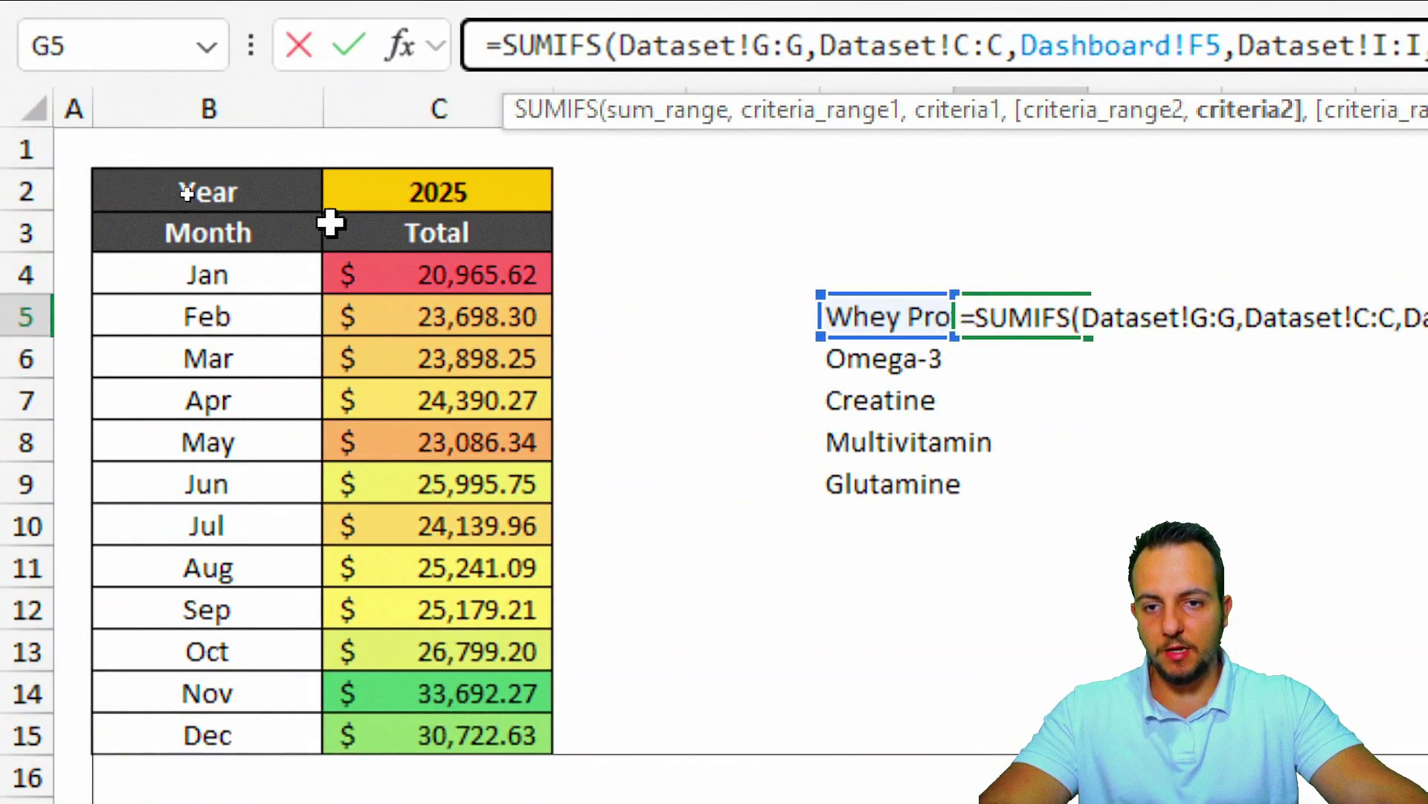
pyautogui.click(383, 205)
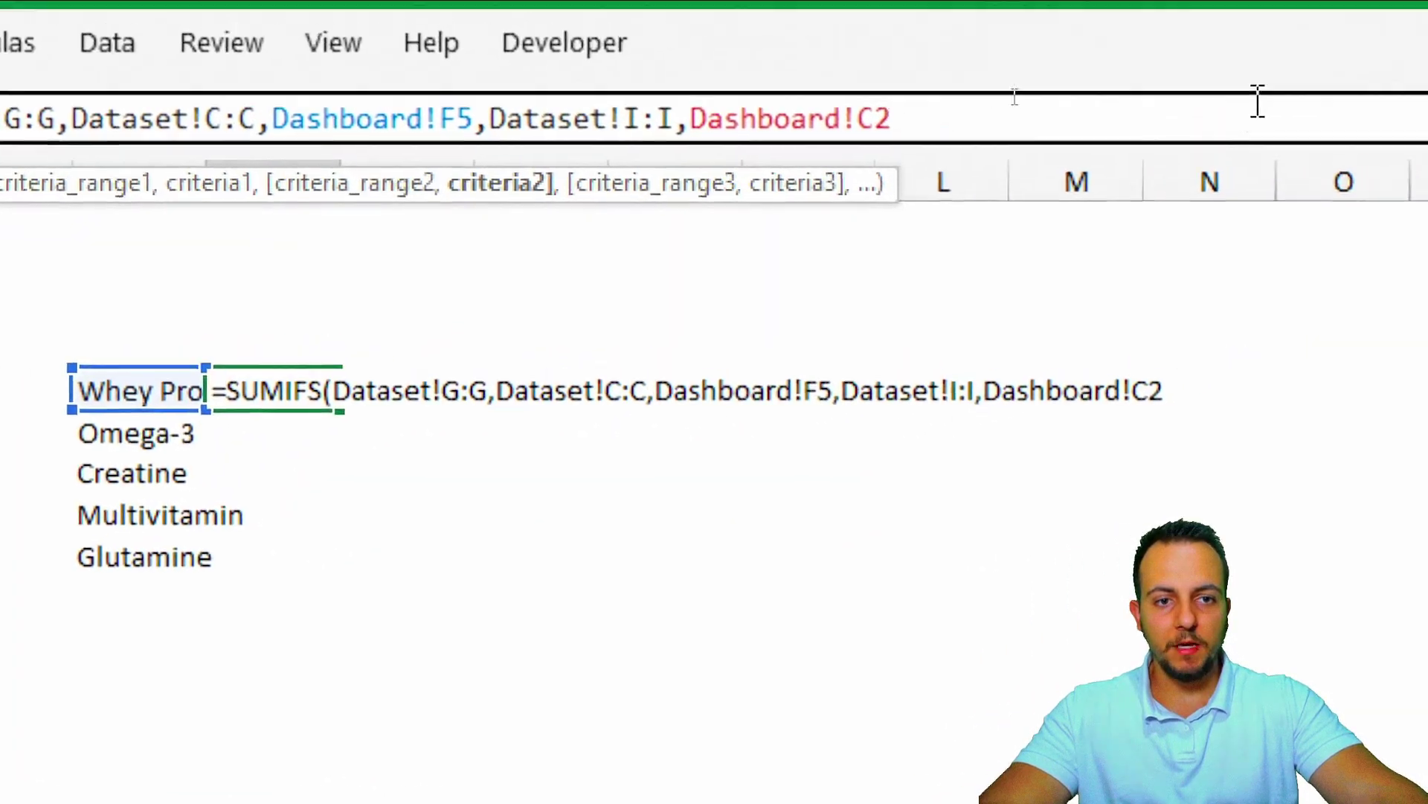
pyautogui.press('F4')
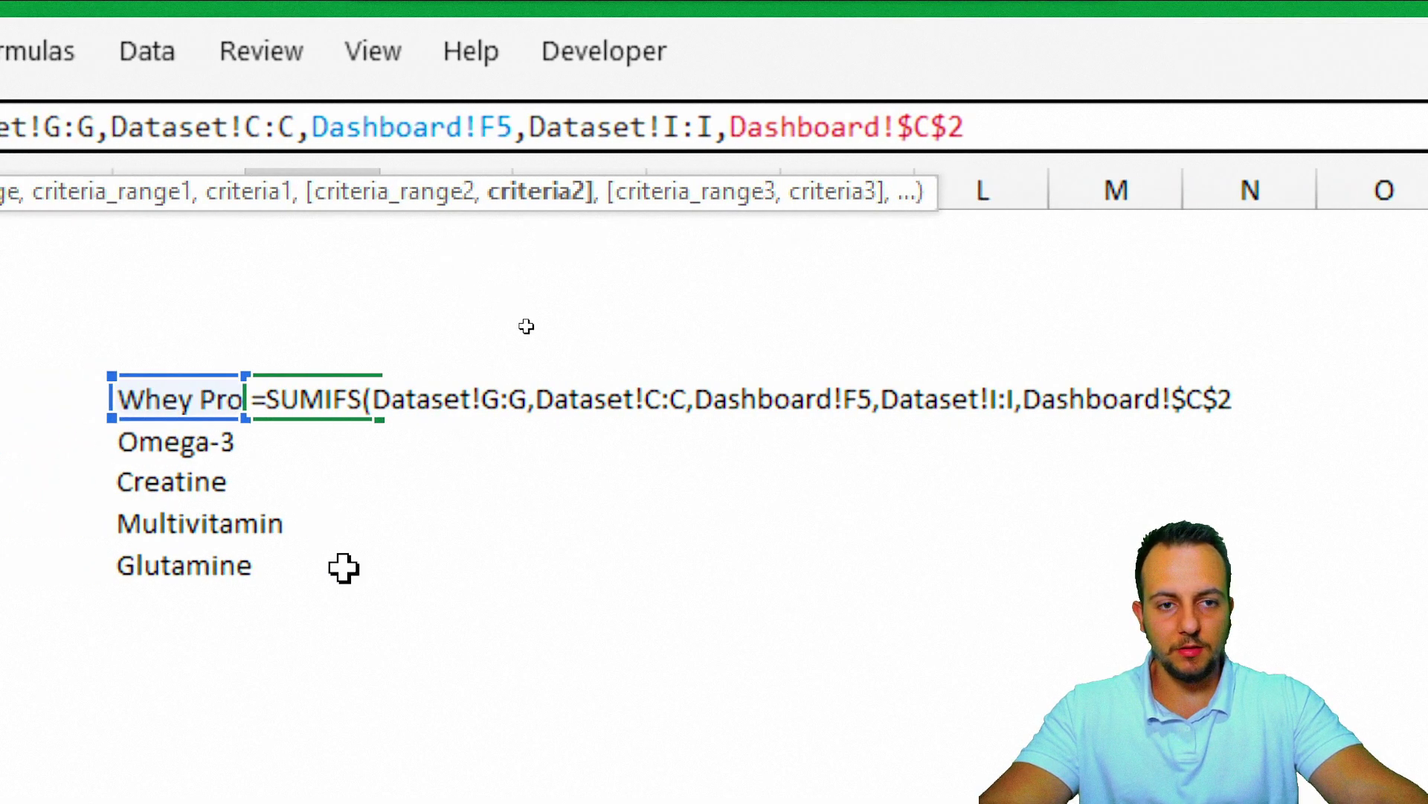
pyautogui.press('Return')
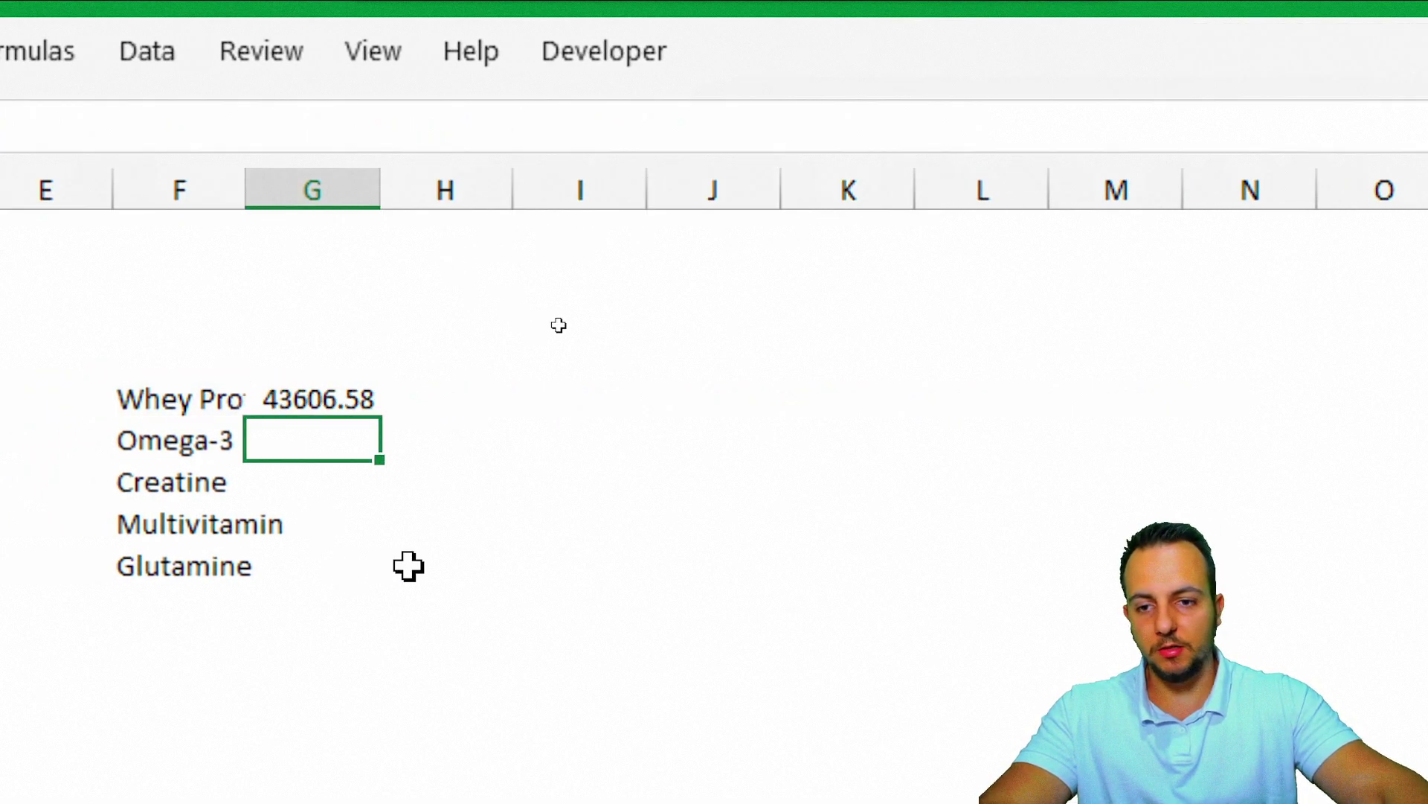
# Fill the SUMIFS formula from G5 down through G9 for the remaining products.
pyautogui.click(376, 413)
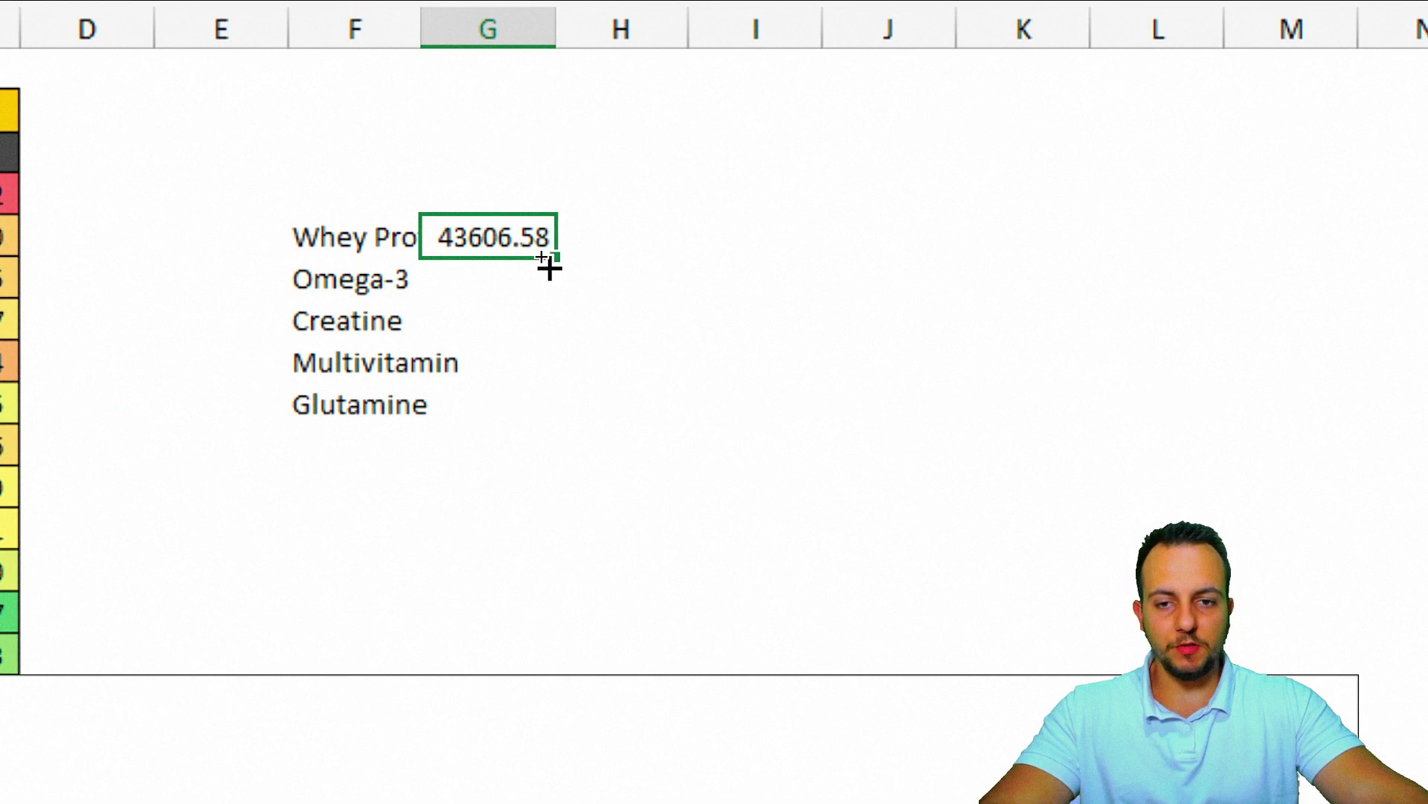
pyautogui.moveTo(549, 268); pyautogui.dragTo(540, 394)
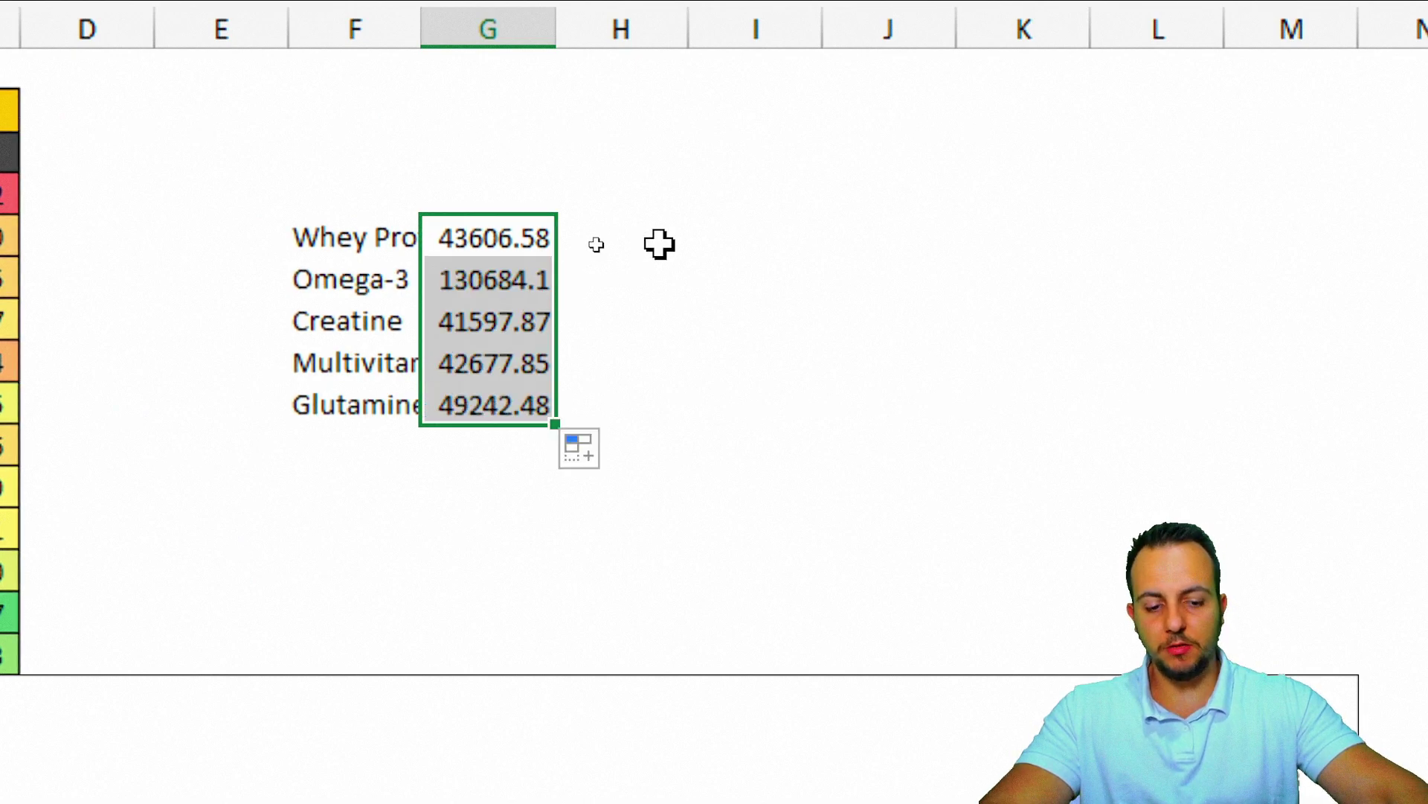
pyautogui.press('Up')
pyautogui.press('Up')
pyautogui.press('Up')
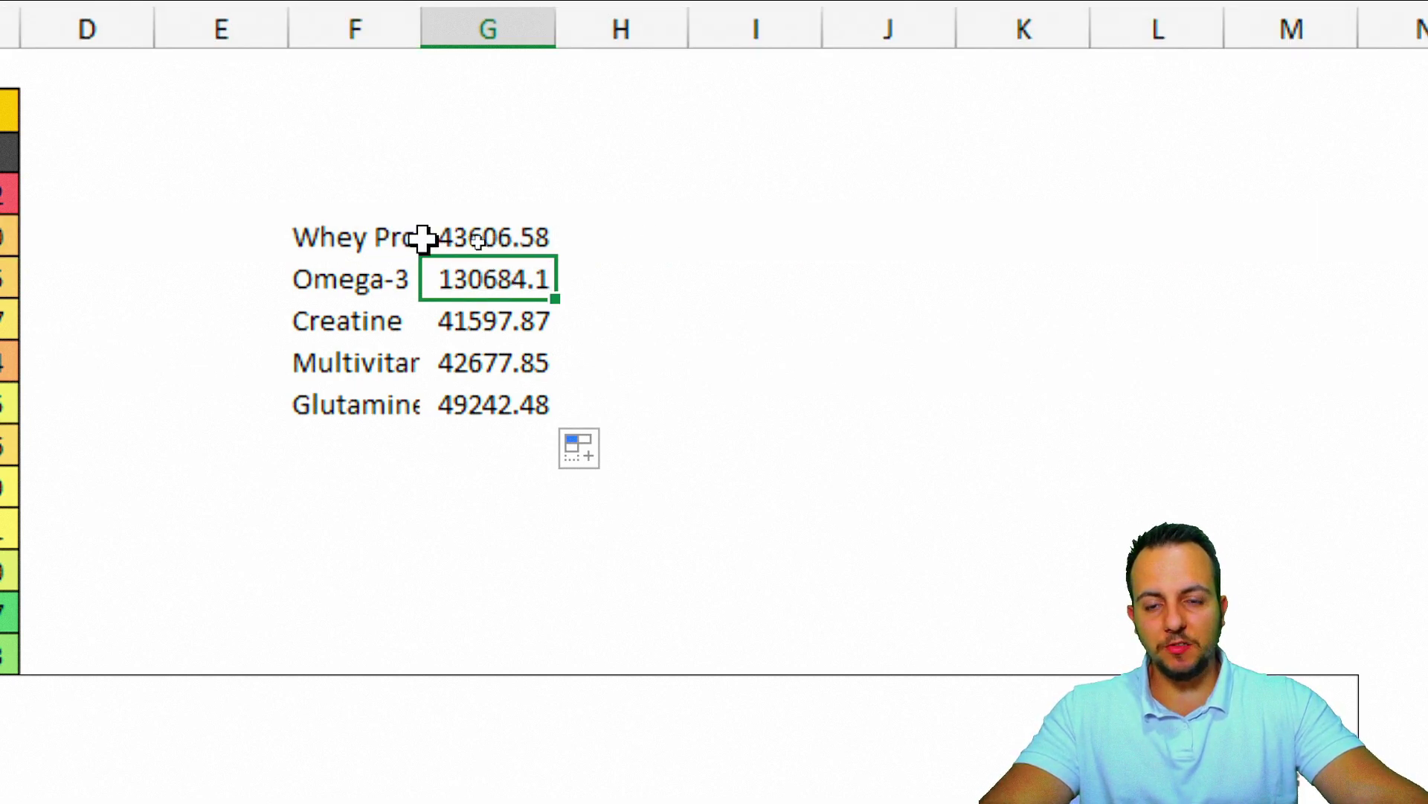
# Insert a doughnut chart from the product names and totals in F5:G9.
pyautogui.moveTo(395, 236); pyautogui.dragTo(489, 389)
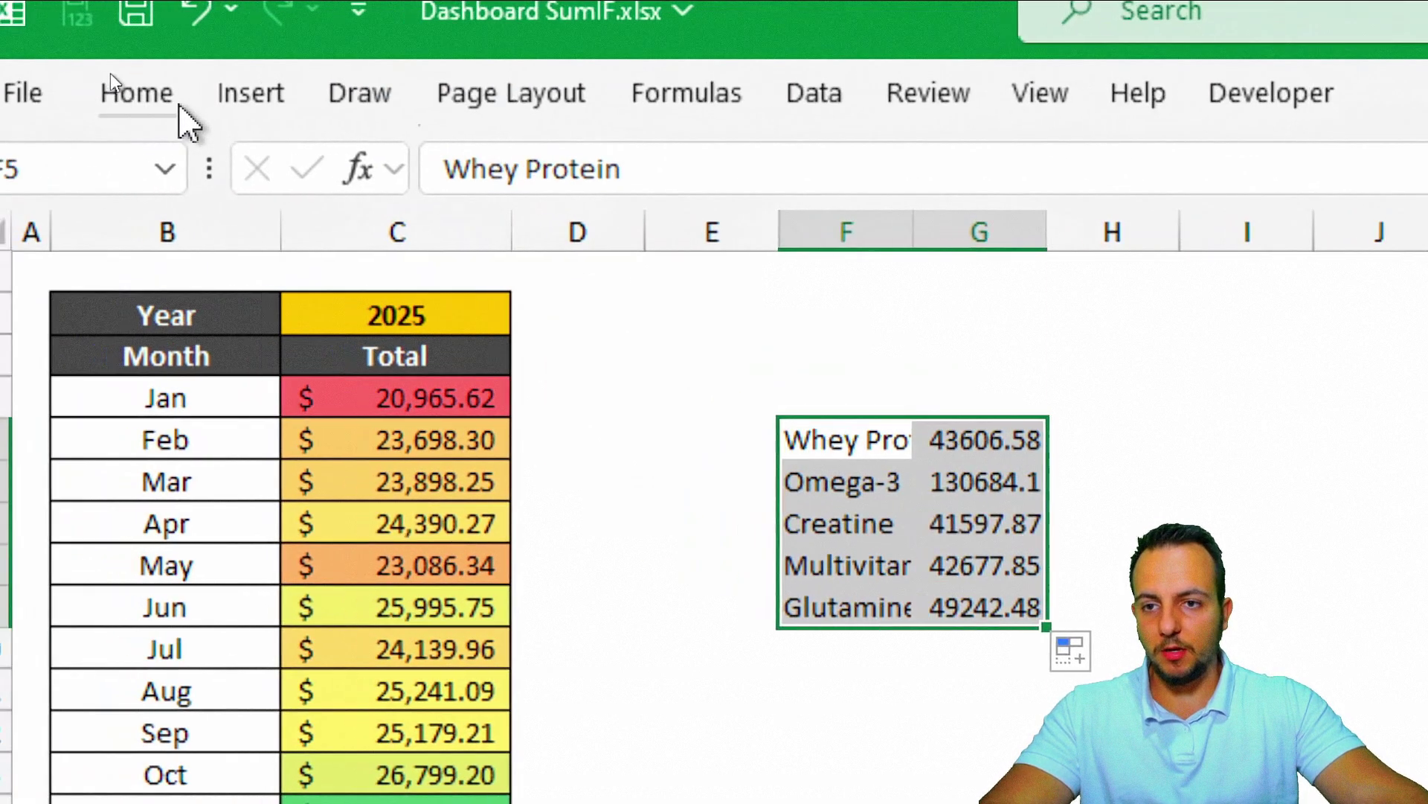
pyautogui.click(272, 97)
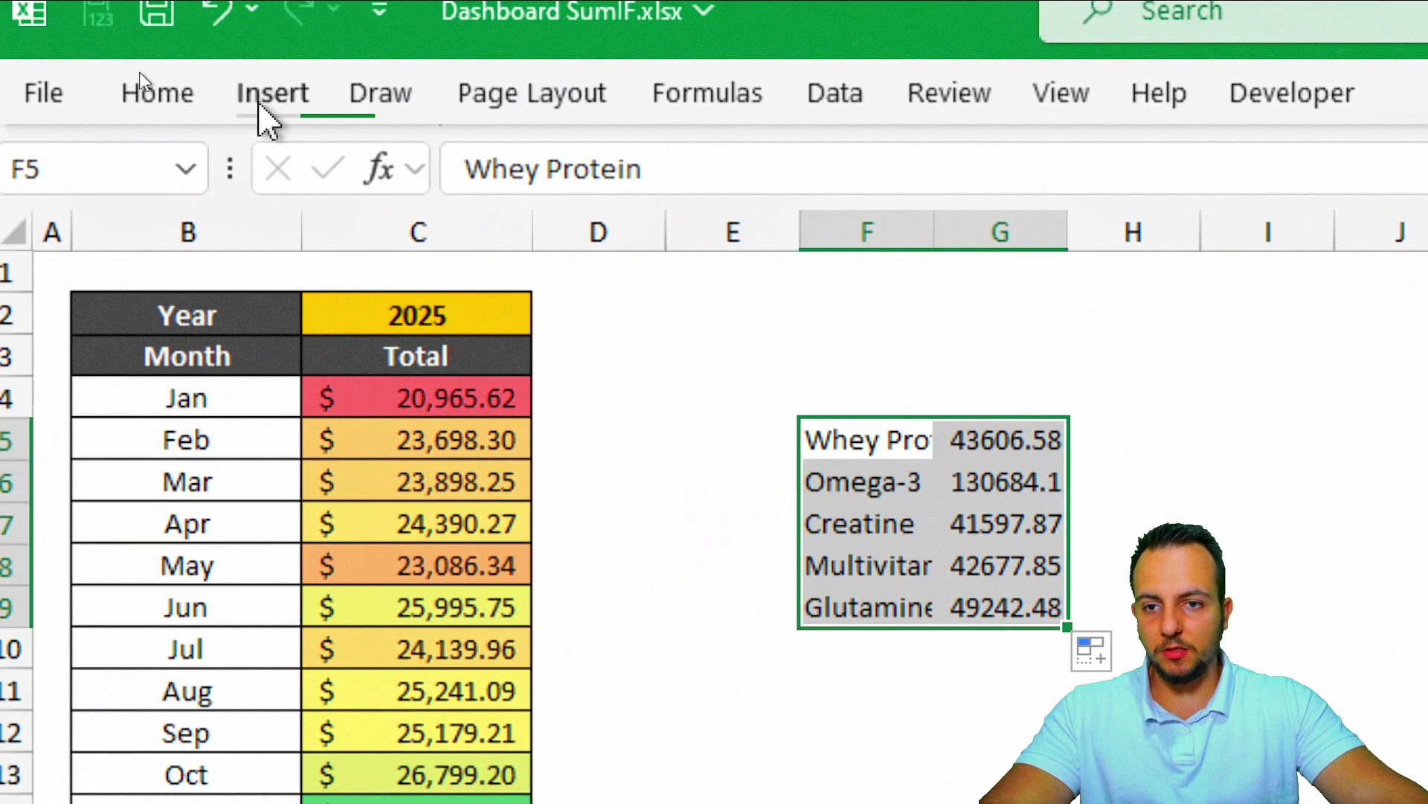
pyautogui.click(846, 273)
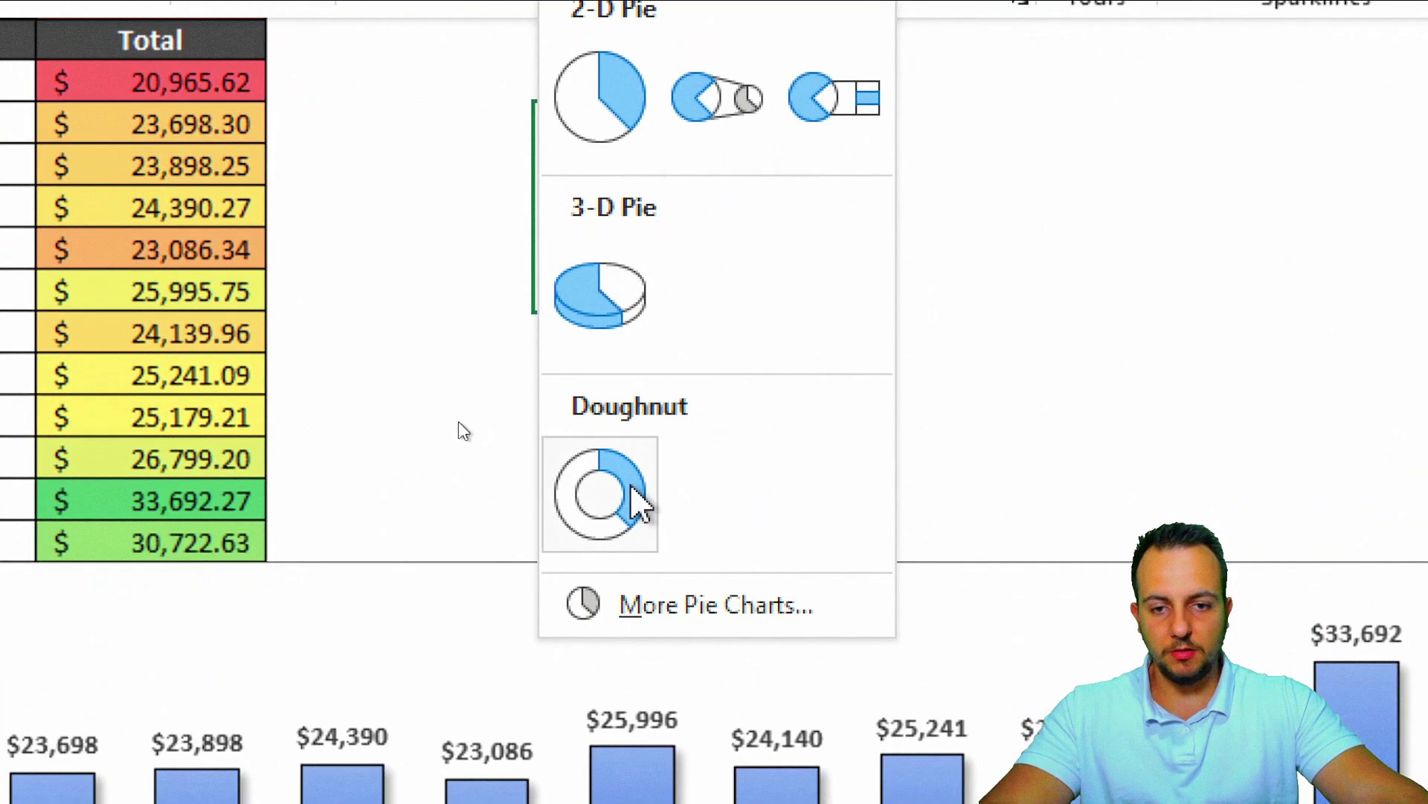
pyautogui.click(633, 491)
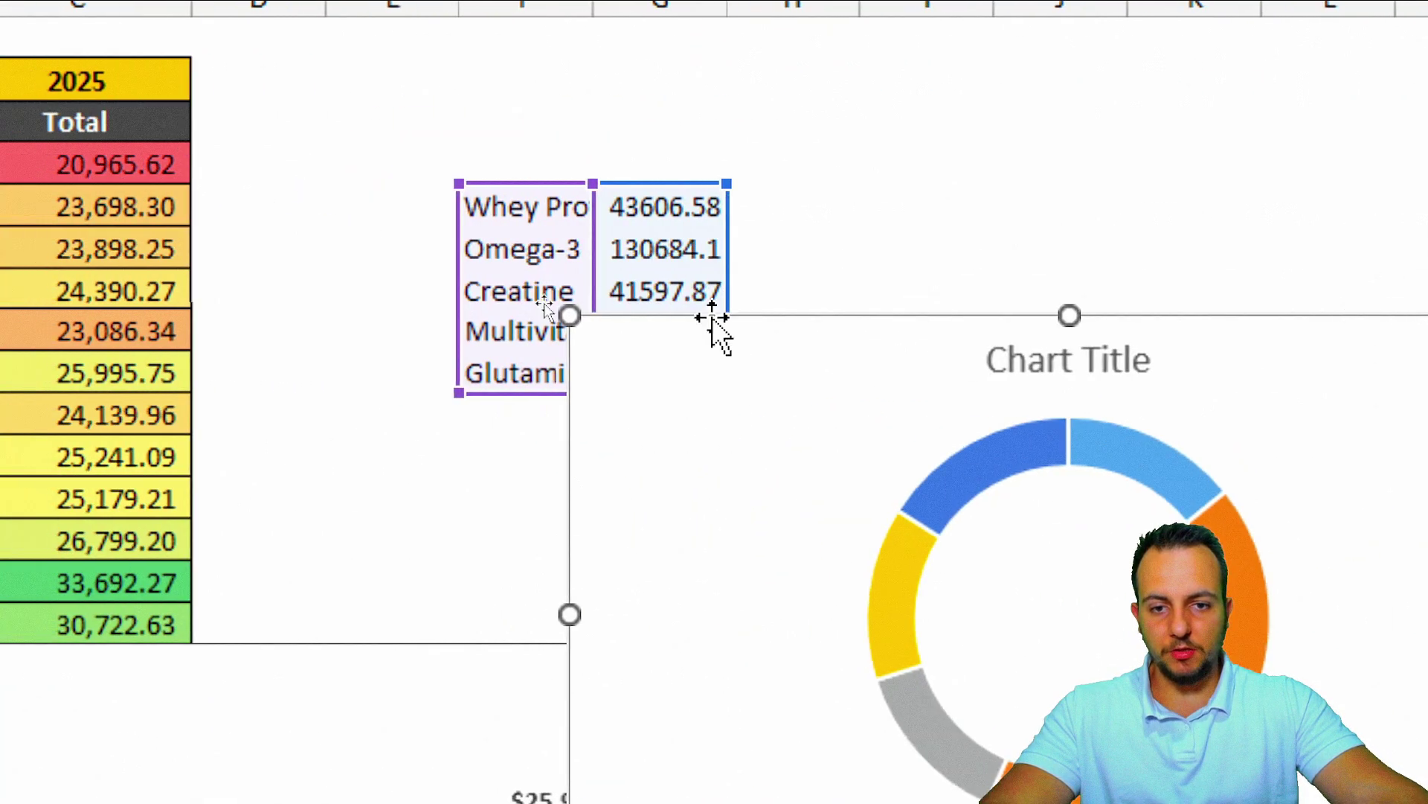
# Move the doughnut chart over the product table from column E, directly above the column chart, and lower its top edge slightly.
pyautogui.moveTo(809, 331); pyautogui.dragTo(705, 113)
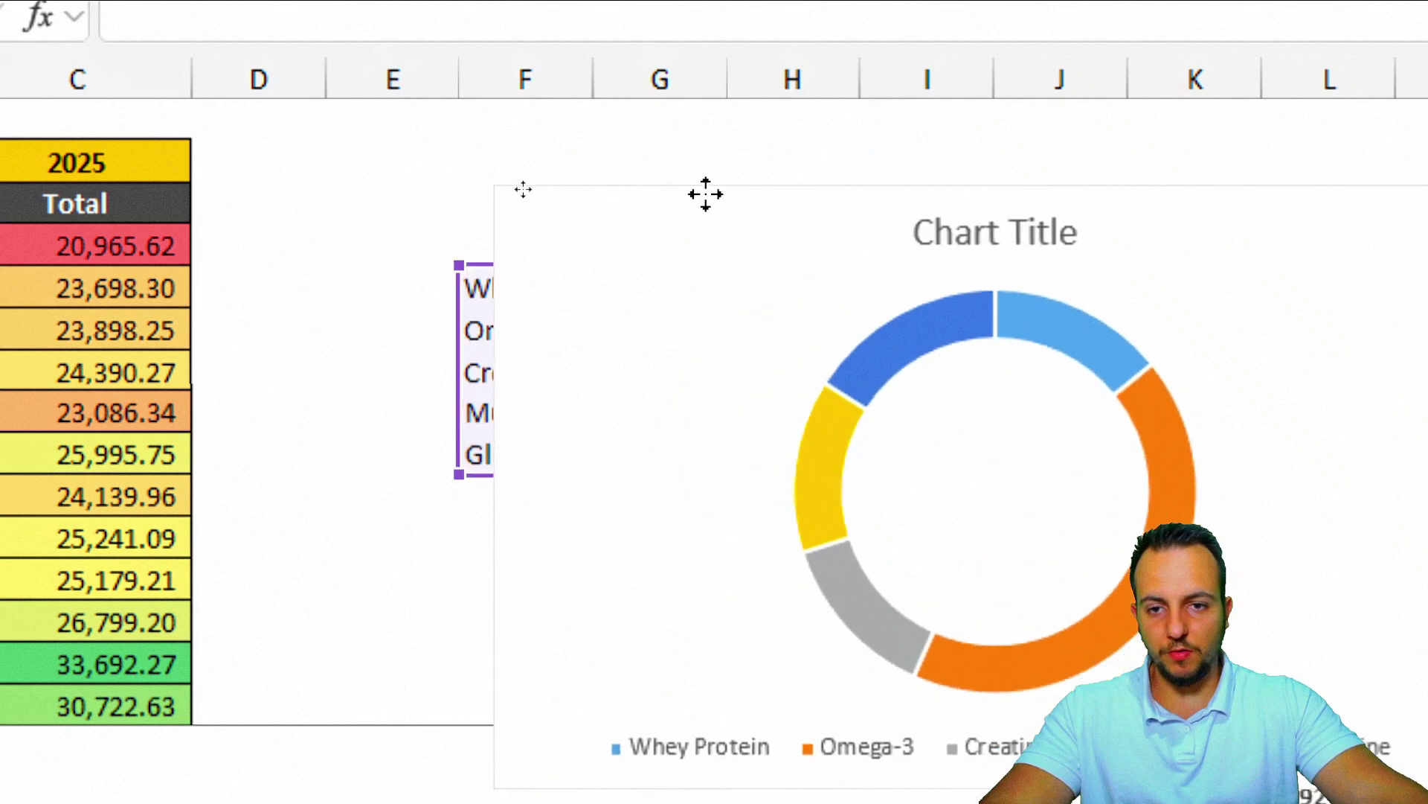
pyautogui.moveTo(705, 195); pyautogui.dragTo(558, 137)
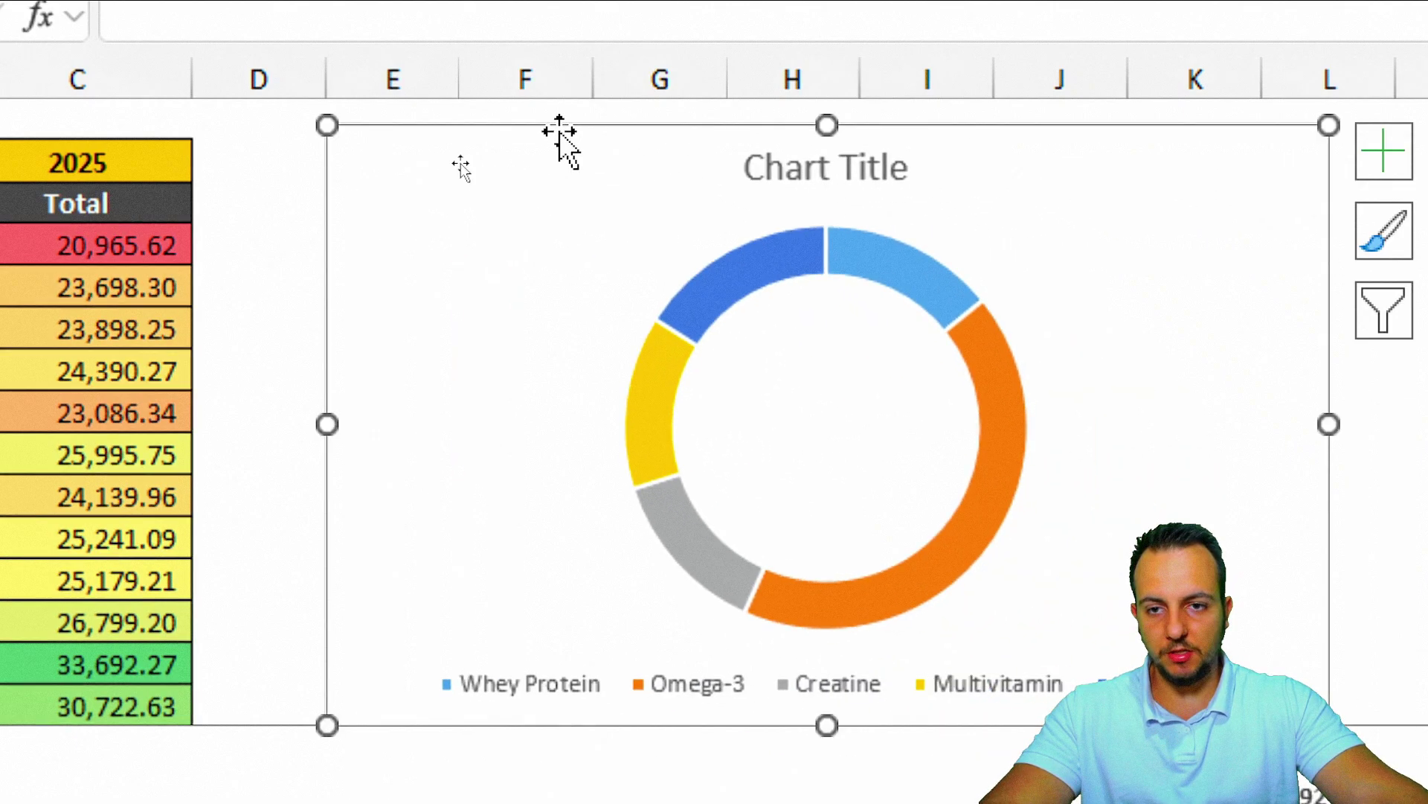
pyautogui.moveTo(826, 125); pyautogui.dragTo(797, 139)
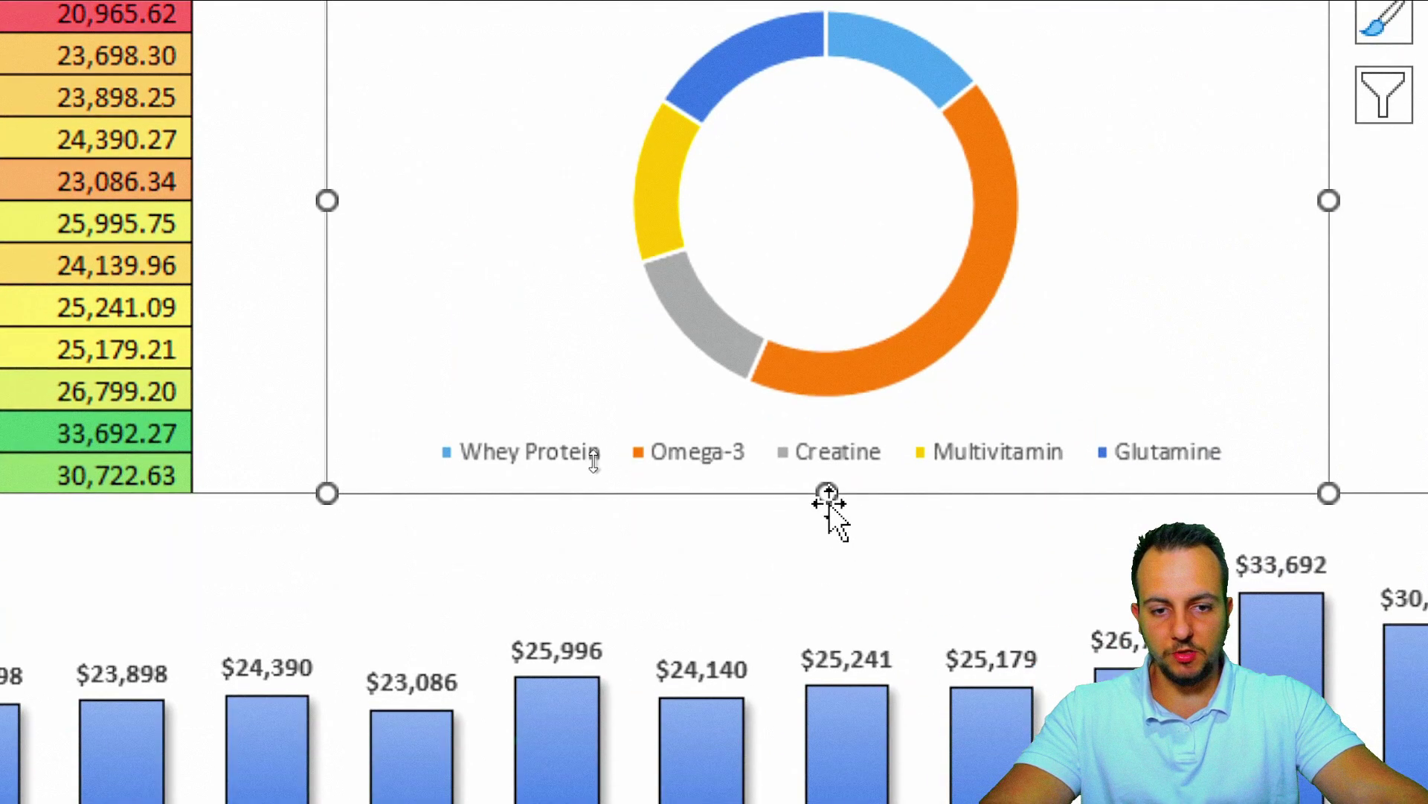
# Resize the doughnut chart so its bottom edge meets the column chart and its right edge aligns with the end of column M.
pyautogui.moveTo(826, 723); pyautogui.dragTo(824, 708)
pyautogui.moveTo(824, 474); pyautogui.dragTo(825, 491)
pyautogui.moveTo(1329, 201); pyautogui.dragTo(1427, 195)
pyautogui.moveTo(818, 195); pyautogui.dragTo(826, 195)
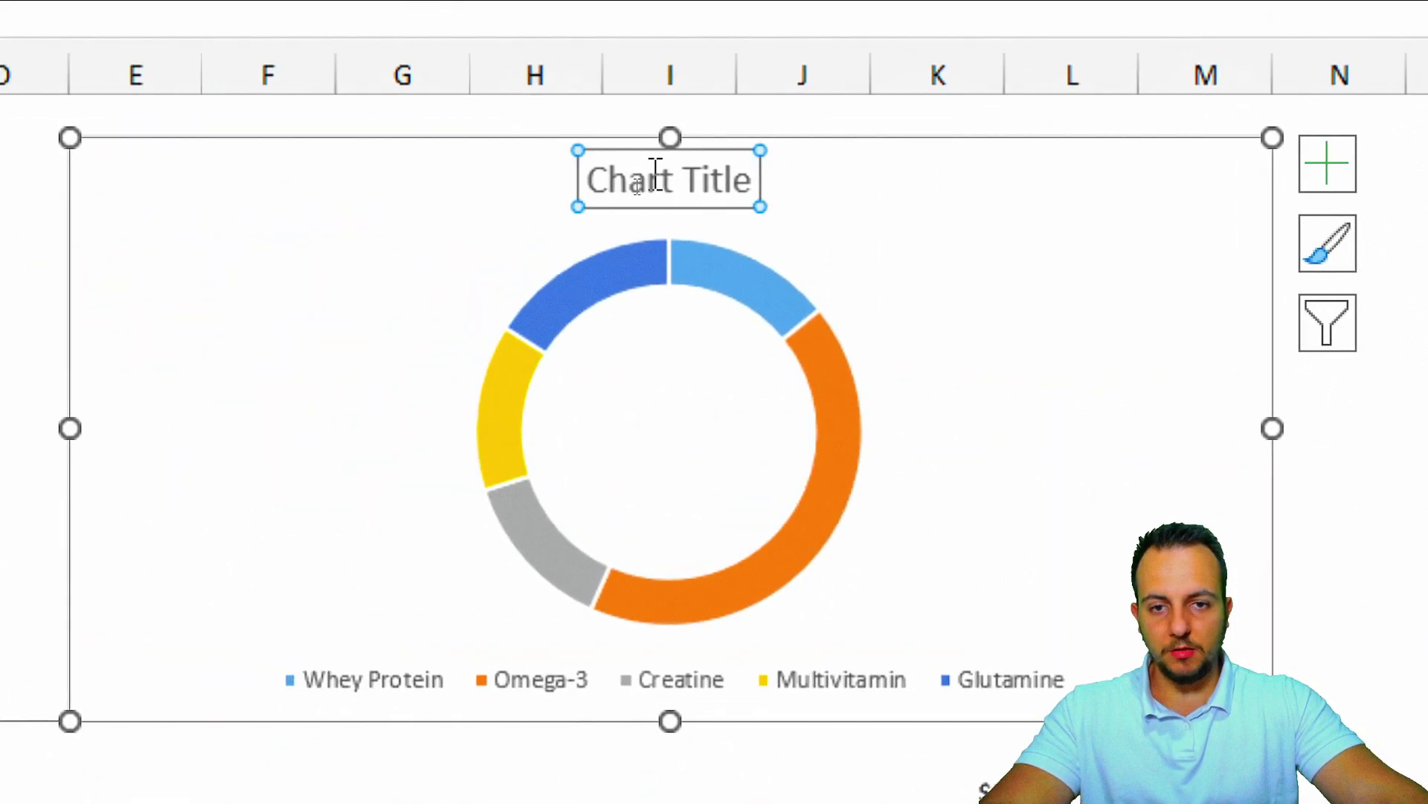
# Delete the doughnut chart's title and place its legend on the left side of the chart.
pyautogui.press('Delete')
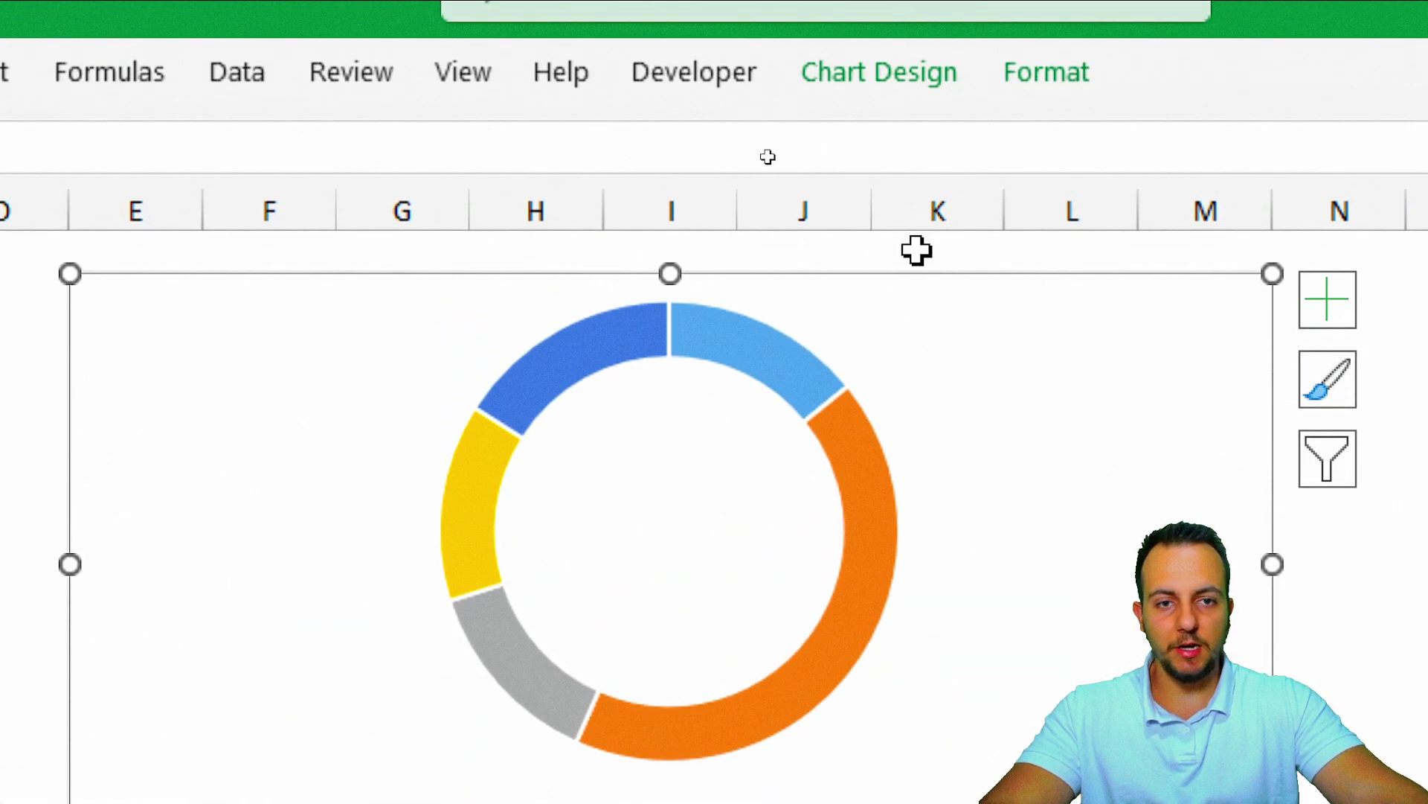
pyautogui.click(883, 85)
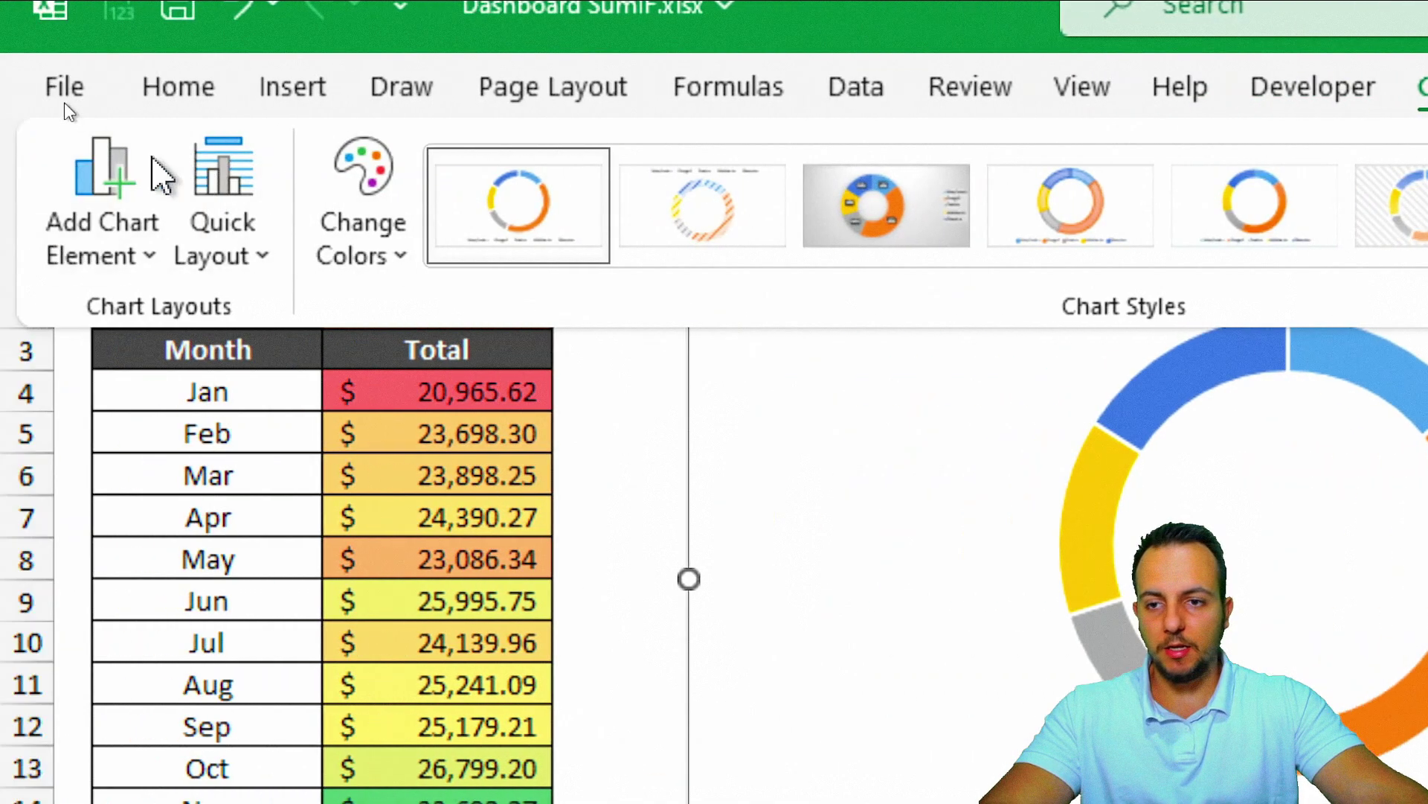
pyautogui.click(111, 215)
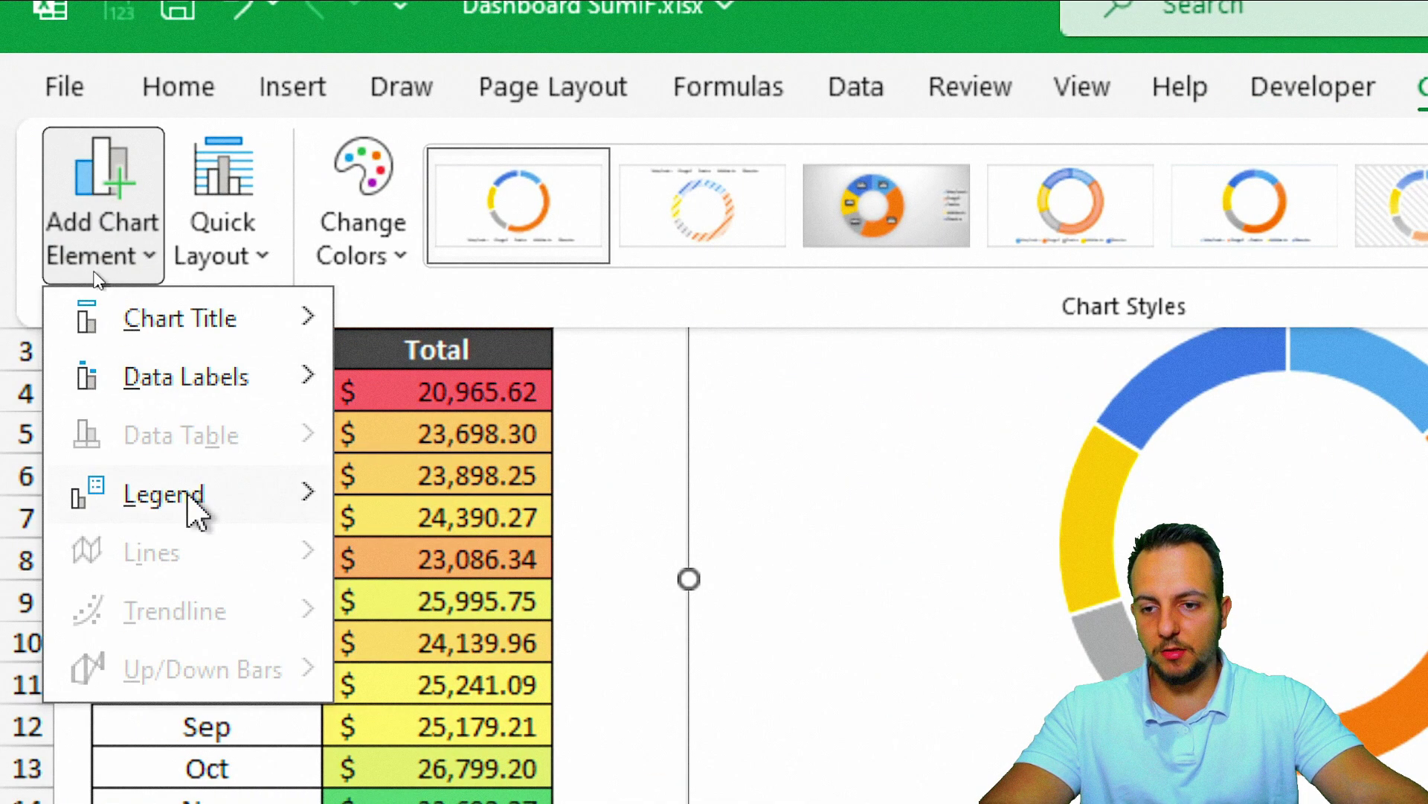
pyautogui.moveTo(223, 510)
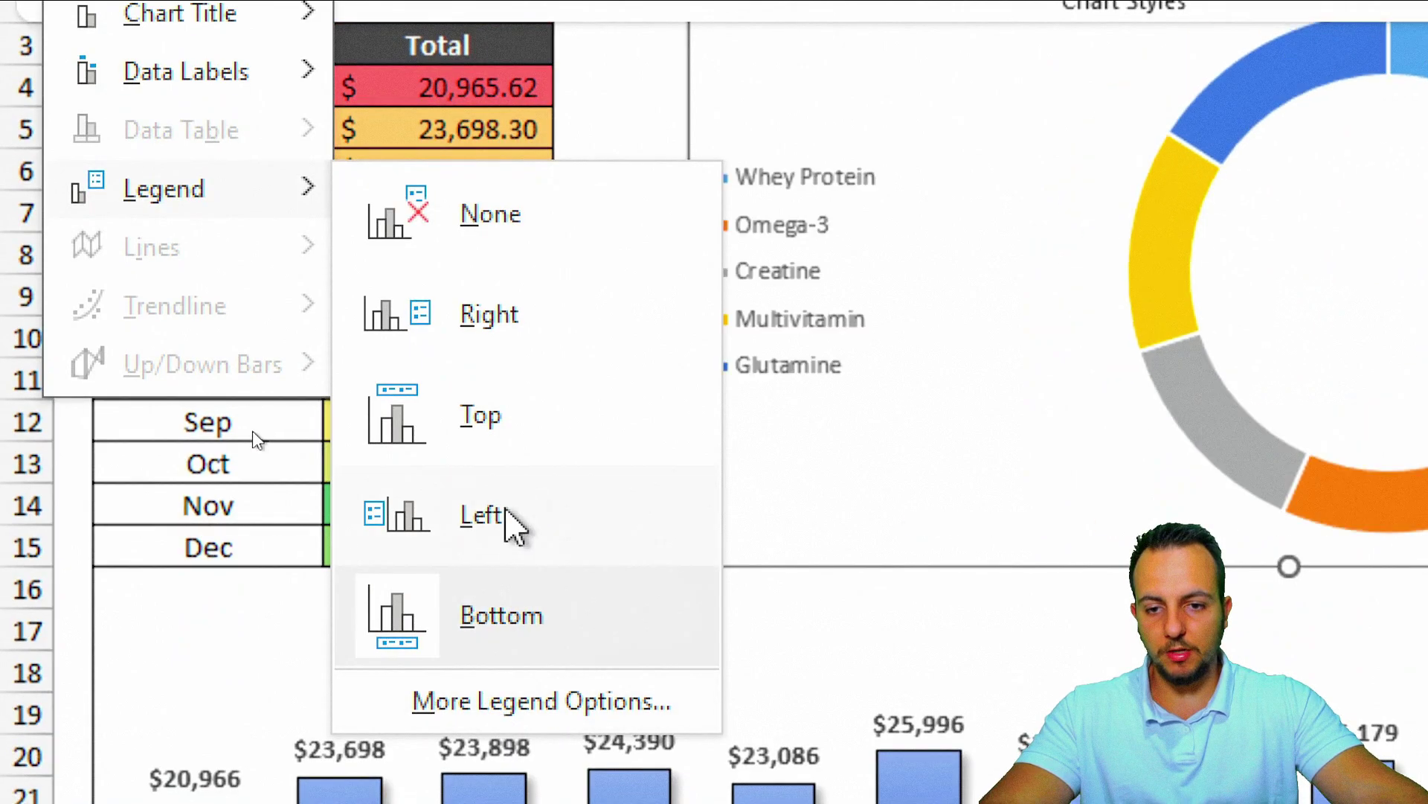
pyautogui.click(514, 524)
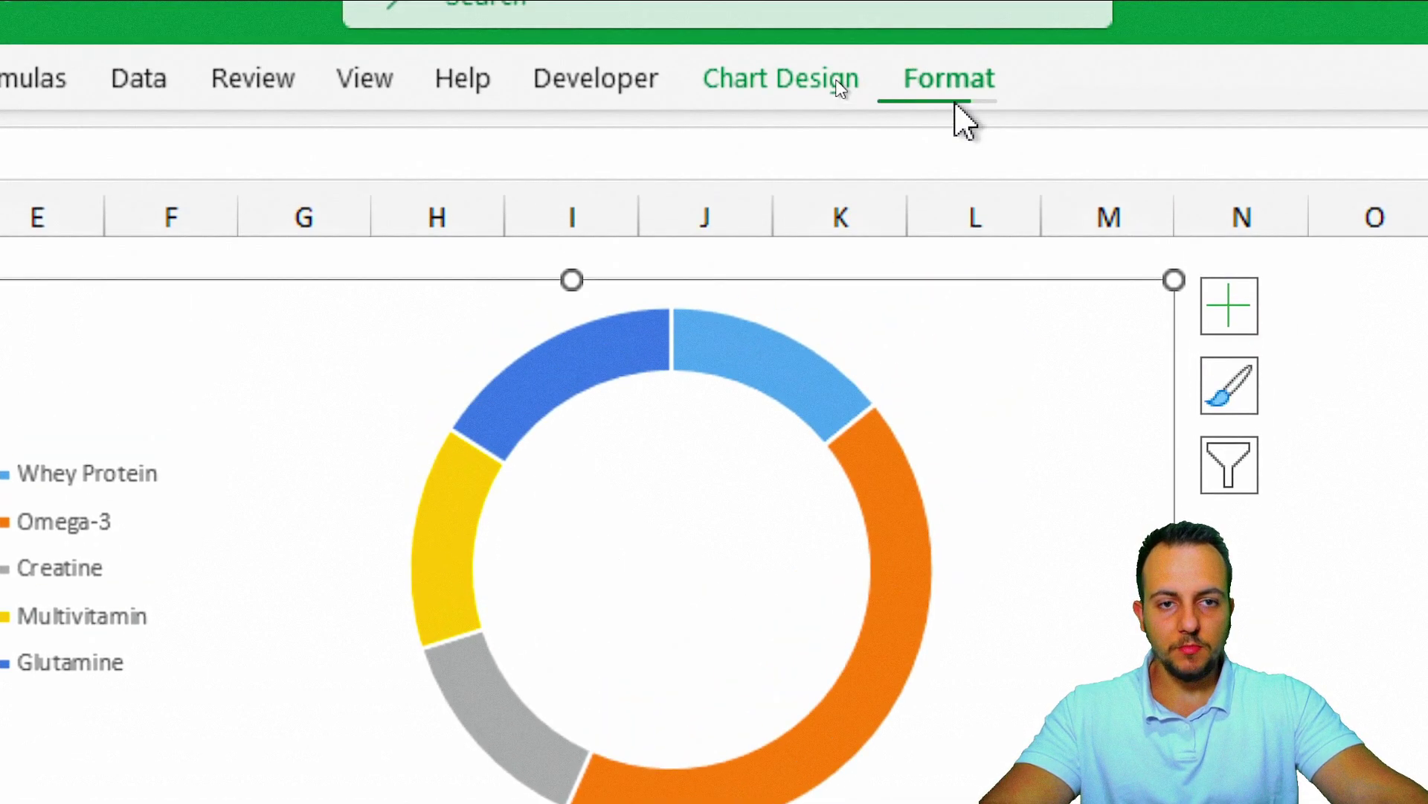
# Apply a black shape outline to the doughnut chart area.
pyautogui.click(959, 119)
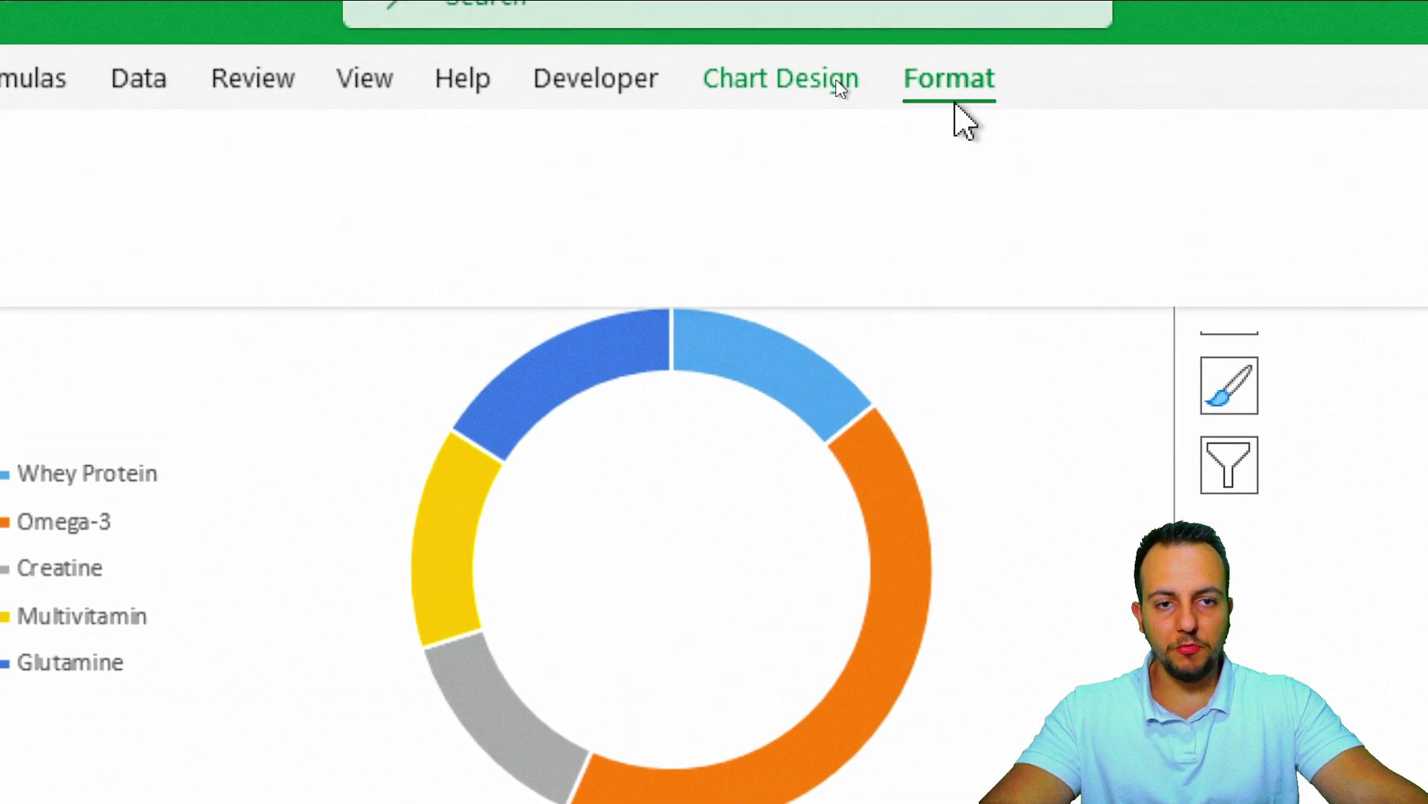
pyautogui.click(476, 200)
pyautogui.click(430, 369)
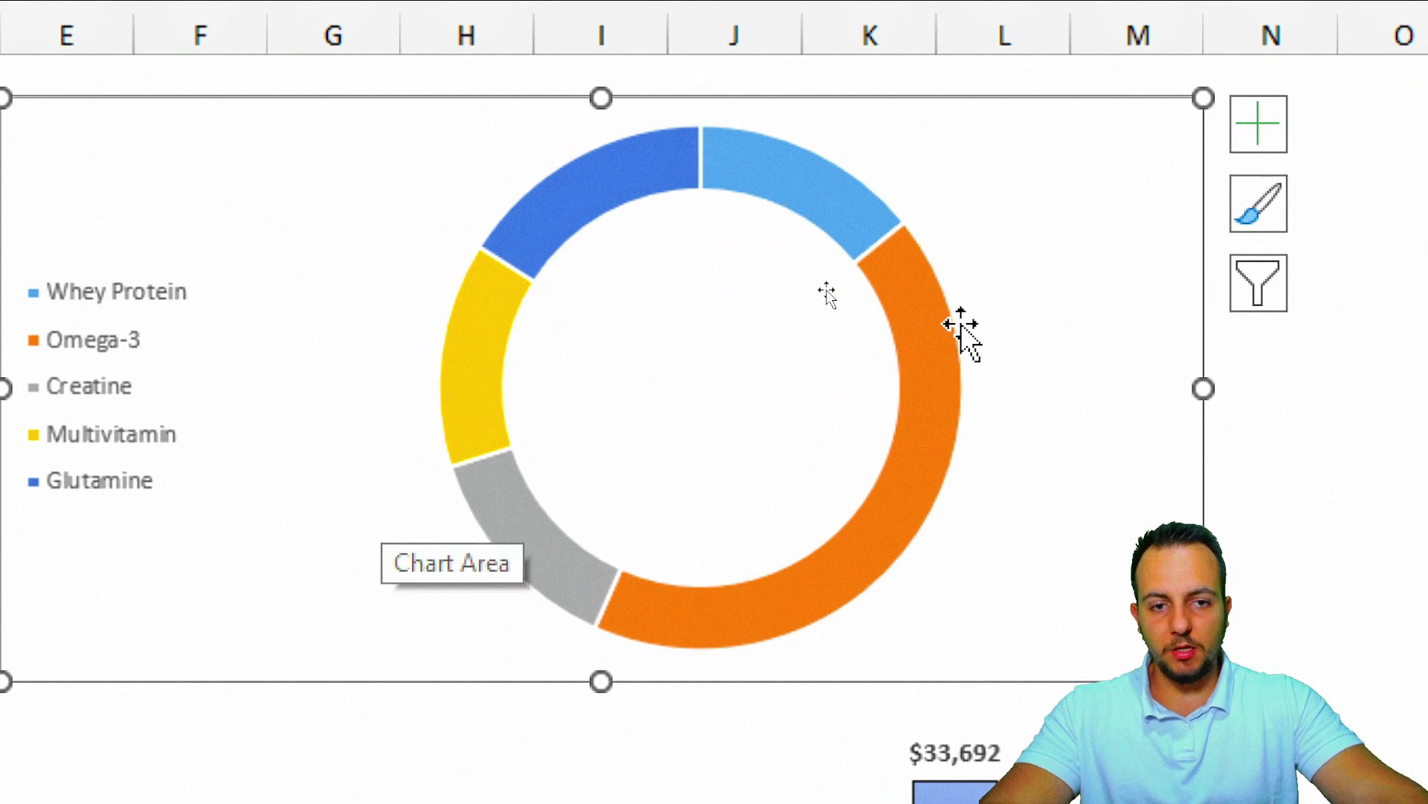
# Open the doughnut series formatting, widen the pane, and set the angle of the first slice to 20°.
pyautogui.doubleClick(575, 155)
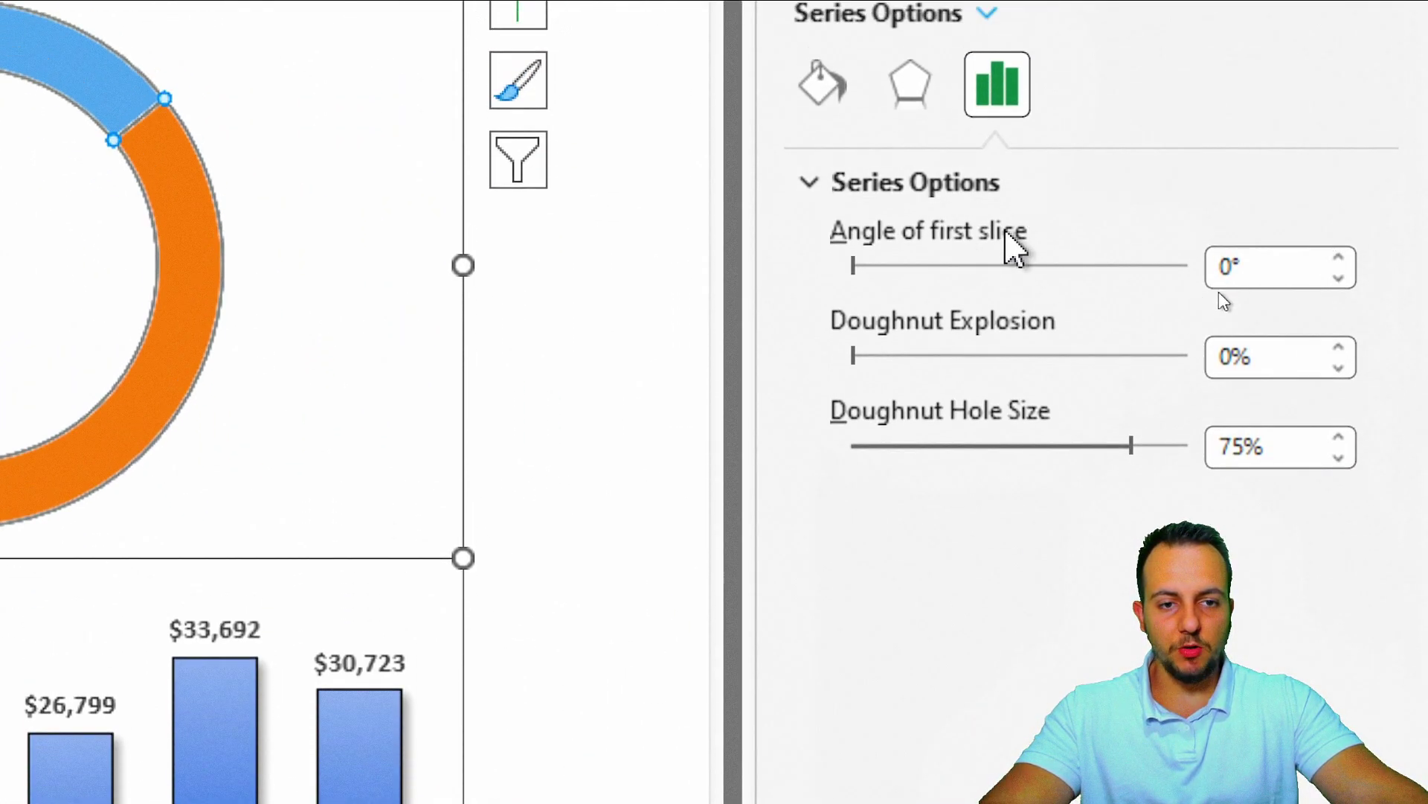
pyautogui.moveTo(764, 285); pyautogui.dragTo(154, 389)
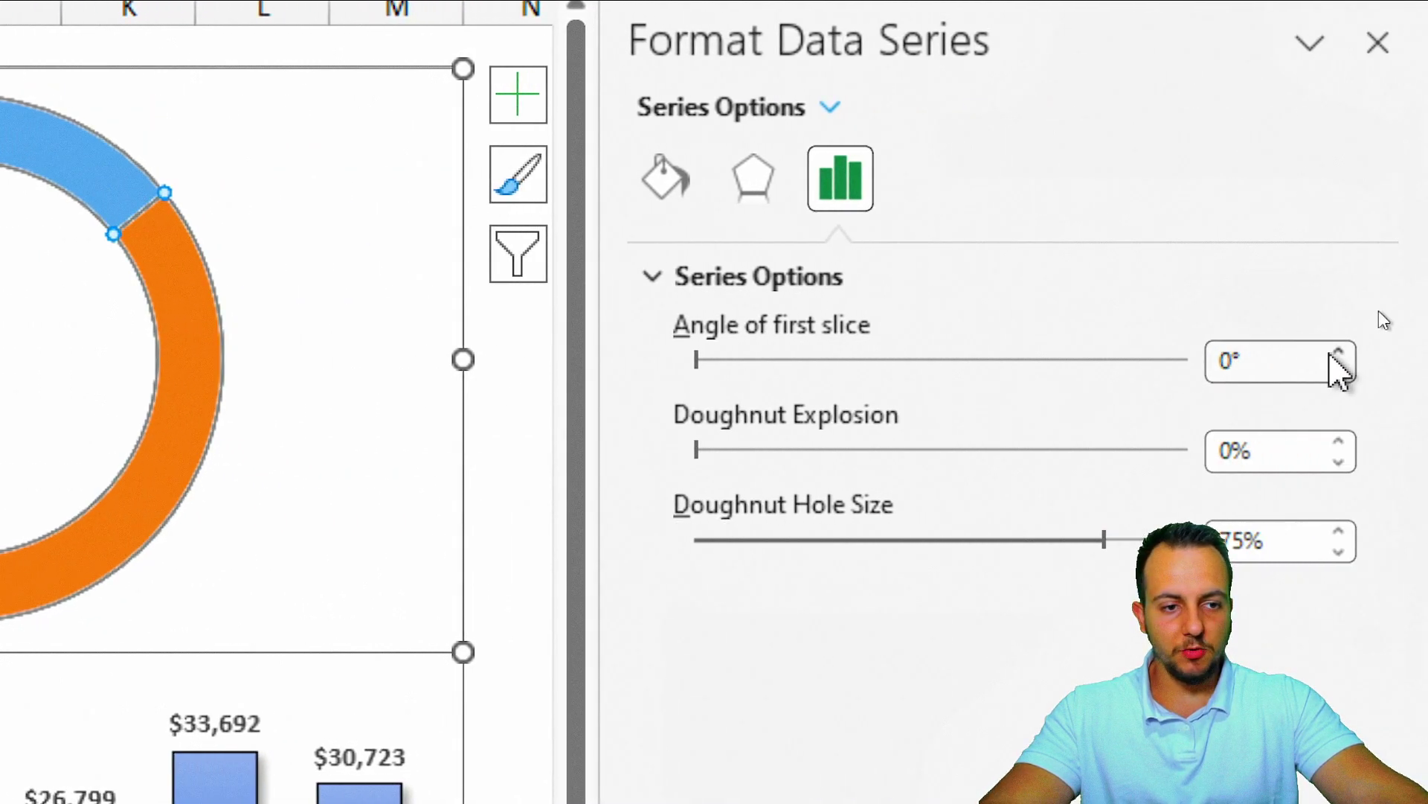
pyautogui.click(1331, 352)
pyautogui.click(1332, 351)
pyautogui.click(1332, 351)
pyautogui.click(1332, 351)
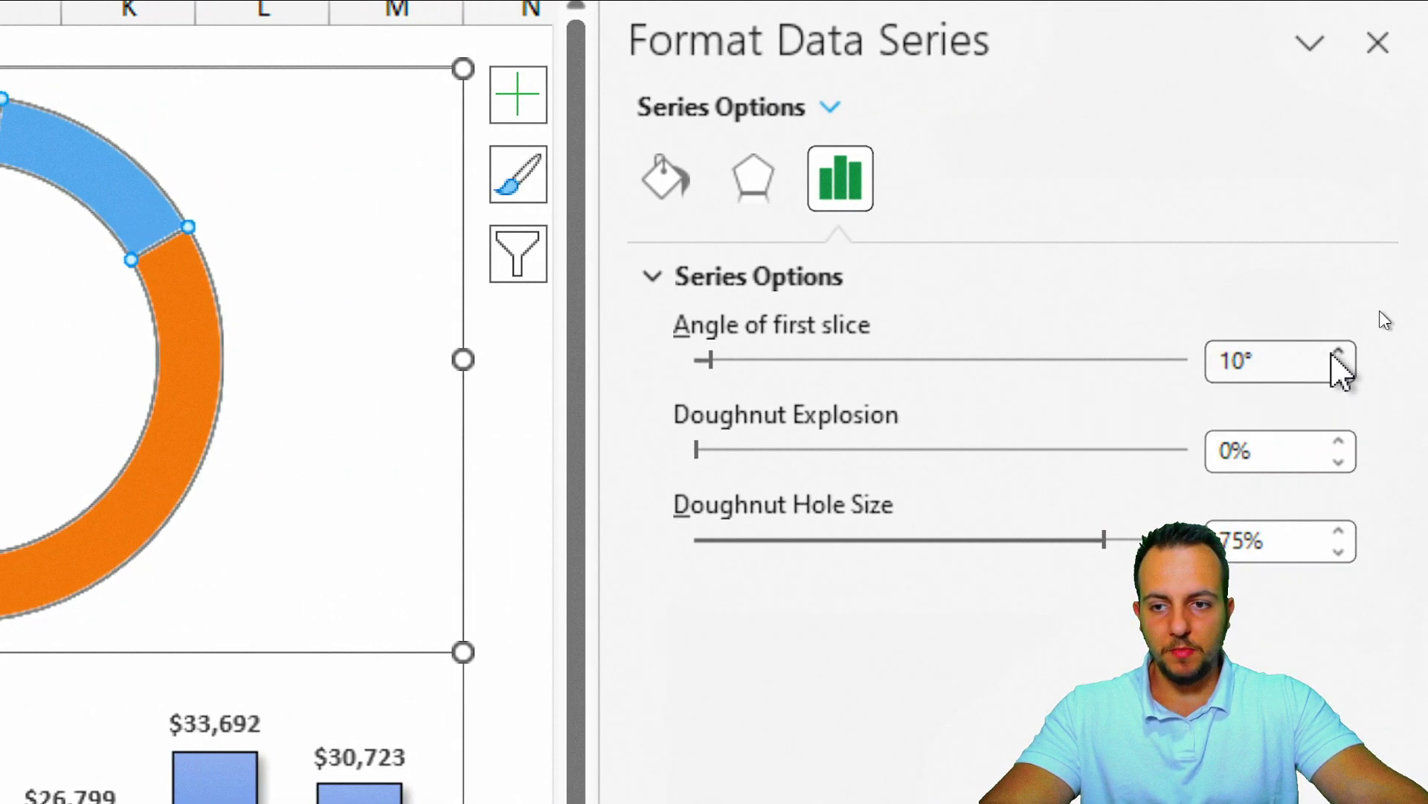
pyautogui.click(1333, 354)
pyautogui.click(1332, 354)
pyautogui.click(1332, 354)
pyautogui.click(1332, 354)
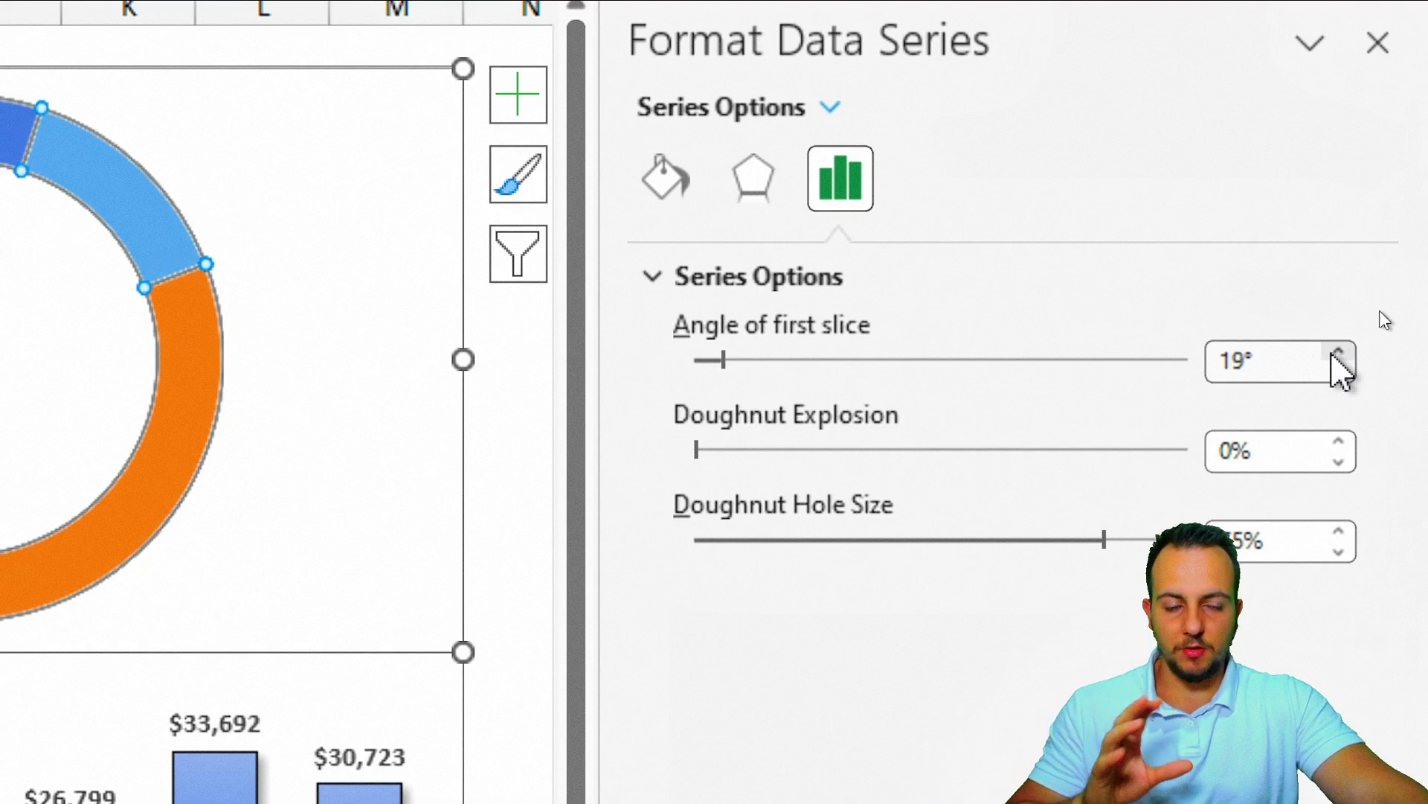
pyautogui.click(1338, 352)
pyautogui.click(1337, 369)
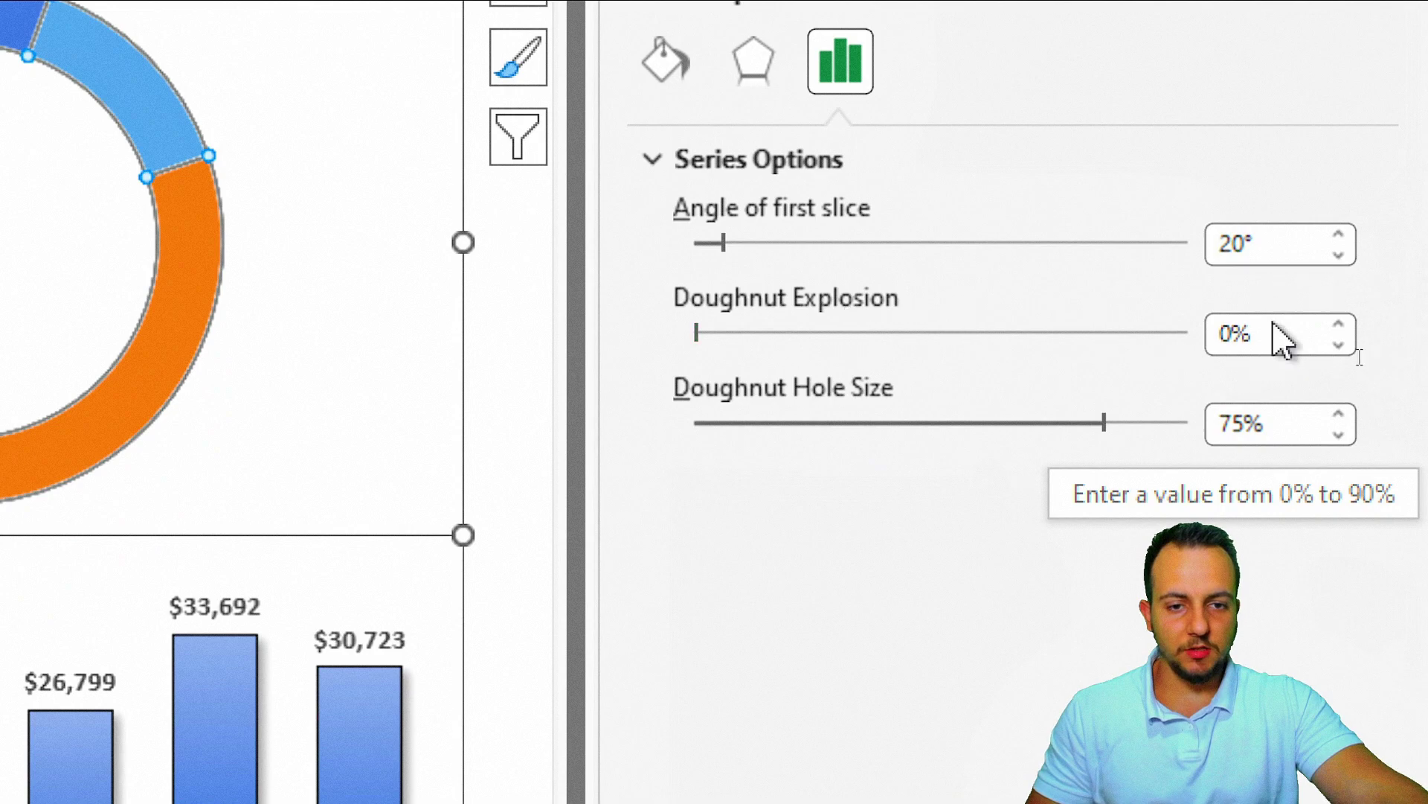
# Set the doughnut explosion to 3% and the doughnut hole size to 60%.
pyautogui.click(1344, 331)
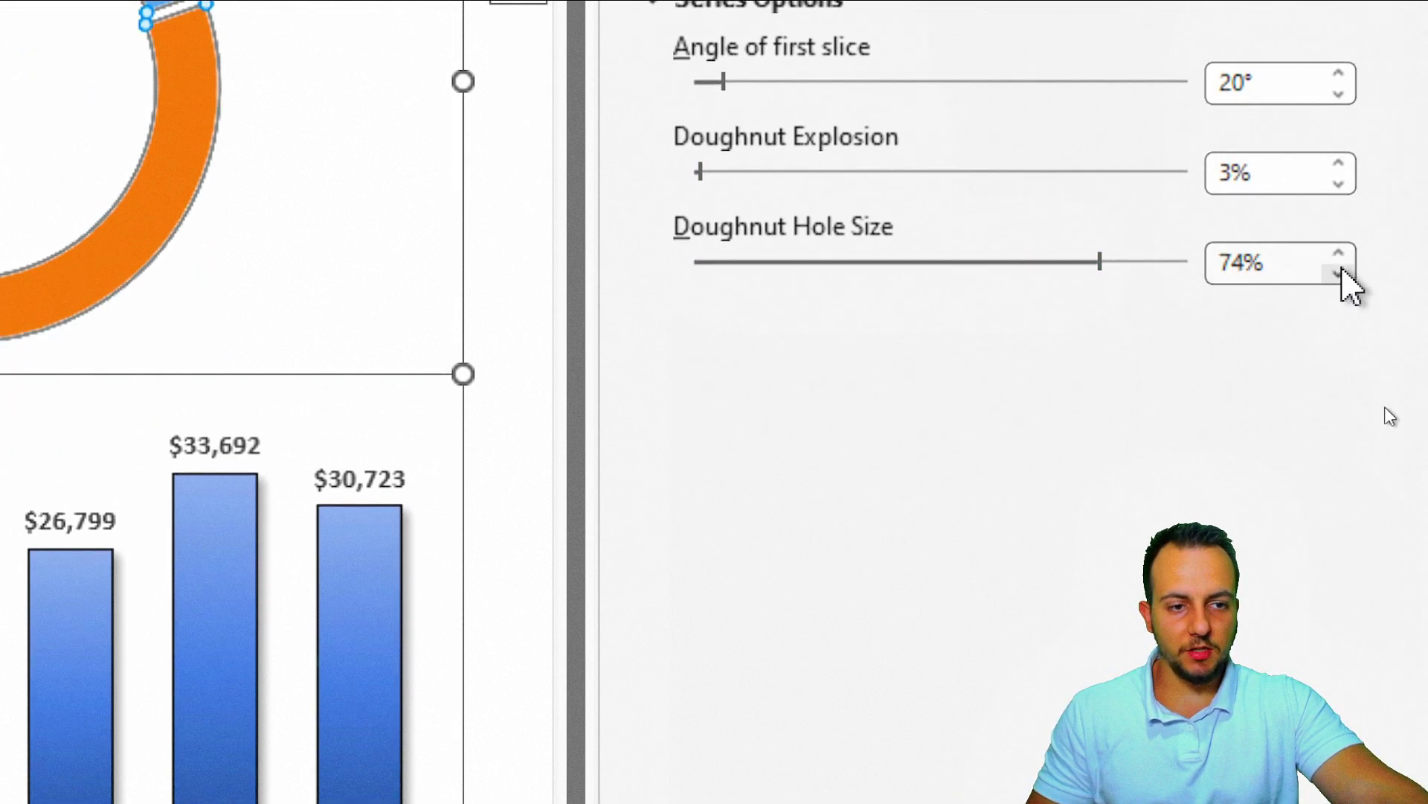
pyautogui.click(1343, 271)
pyautogui.click(1343, 271)
pyautogui.click(1343, 271)
pyautogui.click(1343, 270)
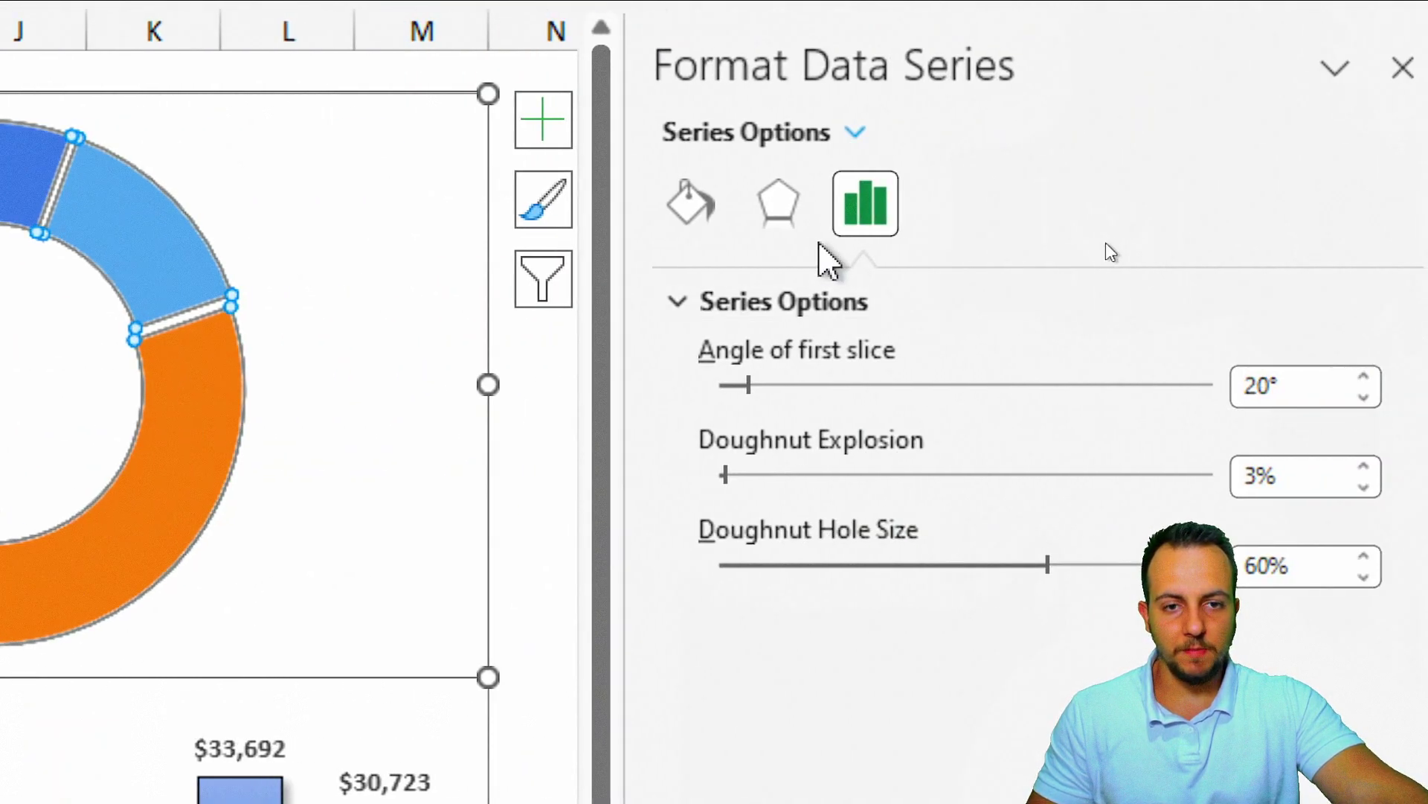
# Apply the first outer shadow preset to the doughnut series.
pyautogui.click(780, 215)
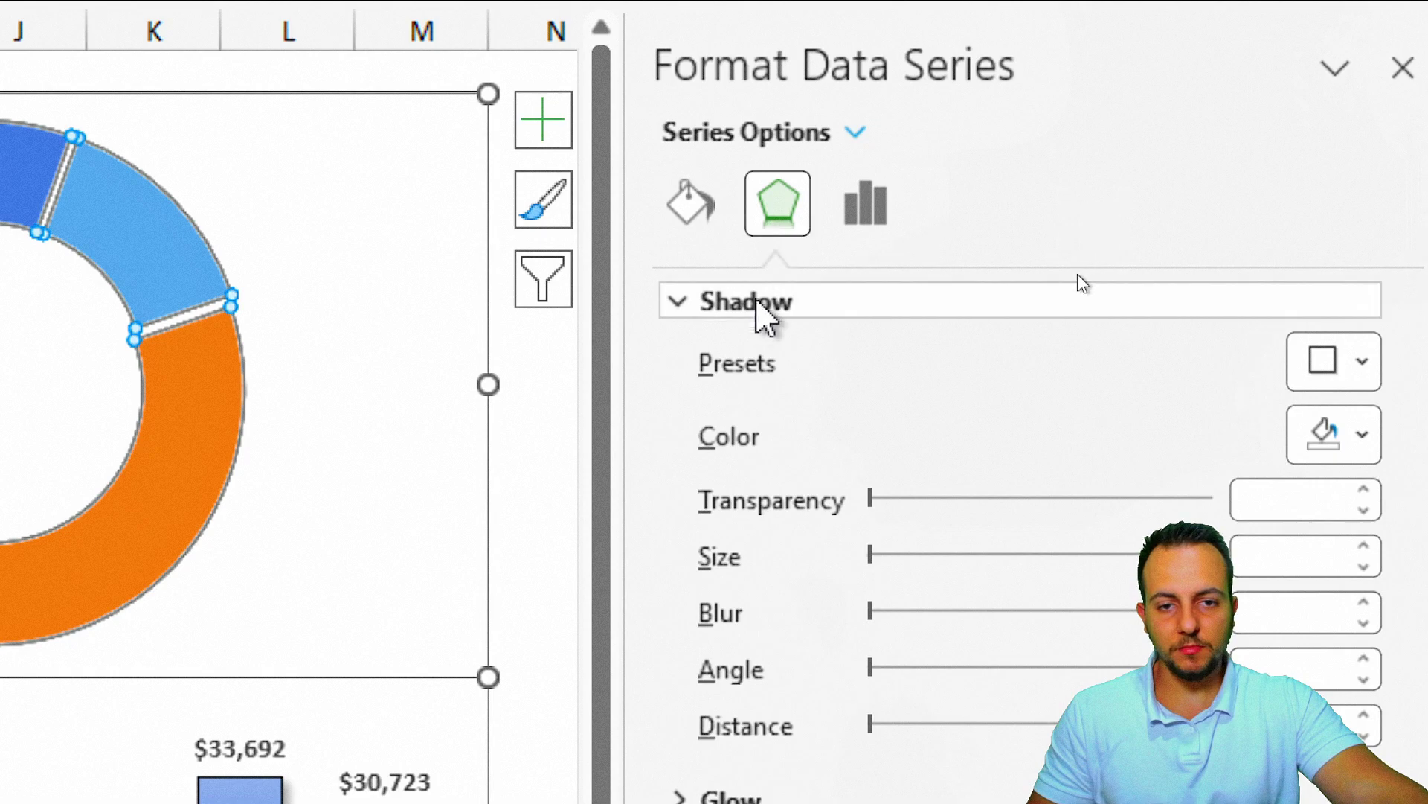
pyautogui.click(1325, 362)
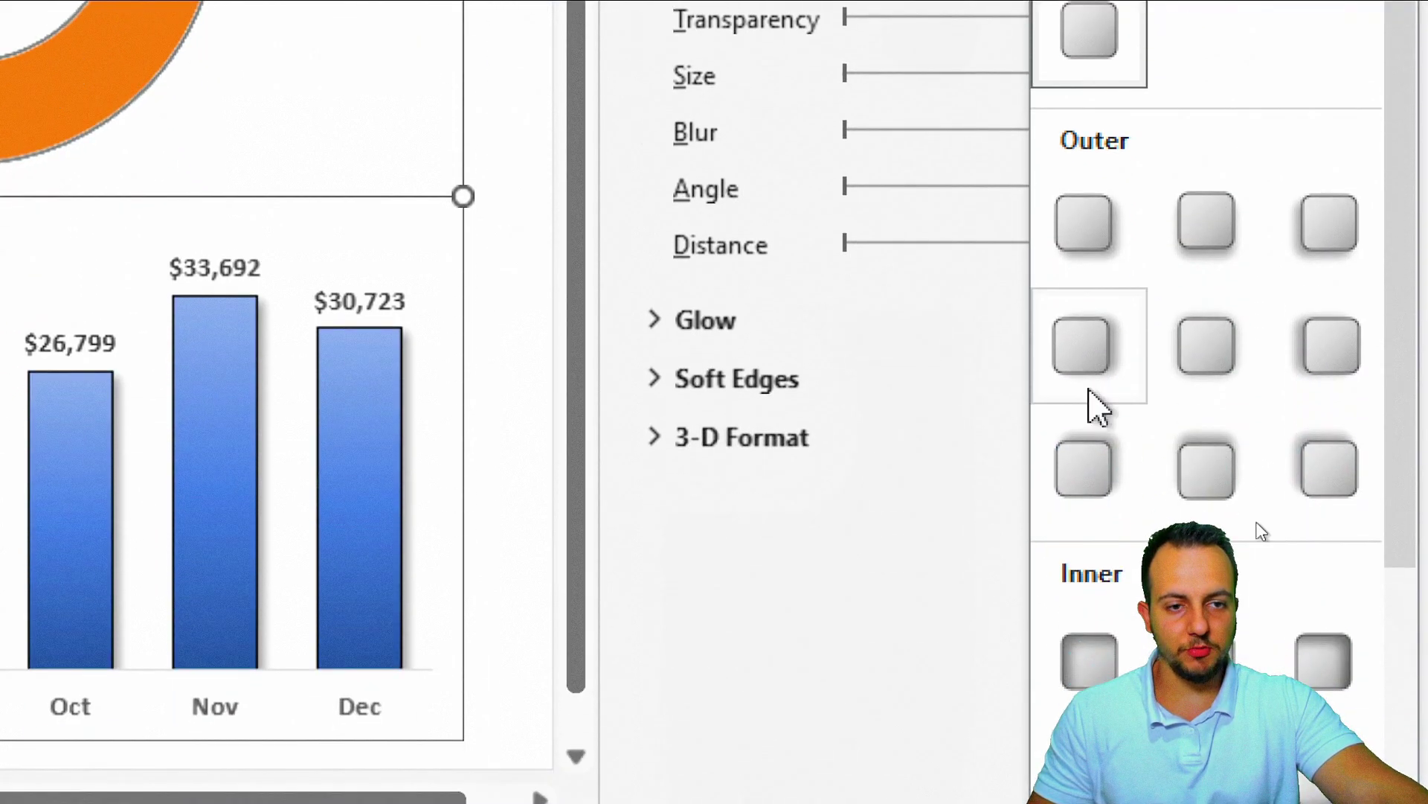
pyautogui.click(1084, 223)
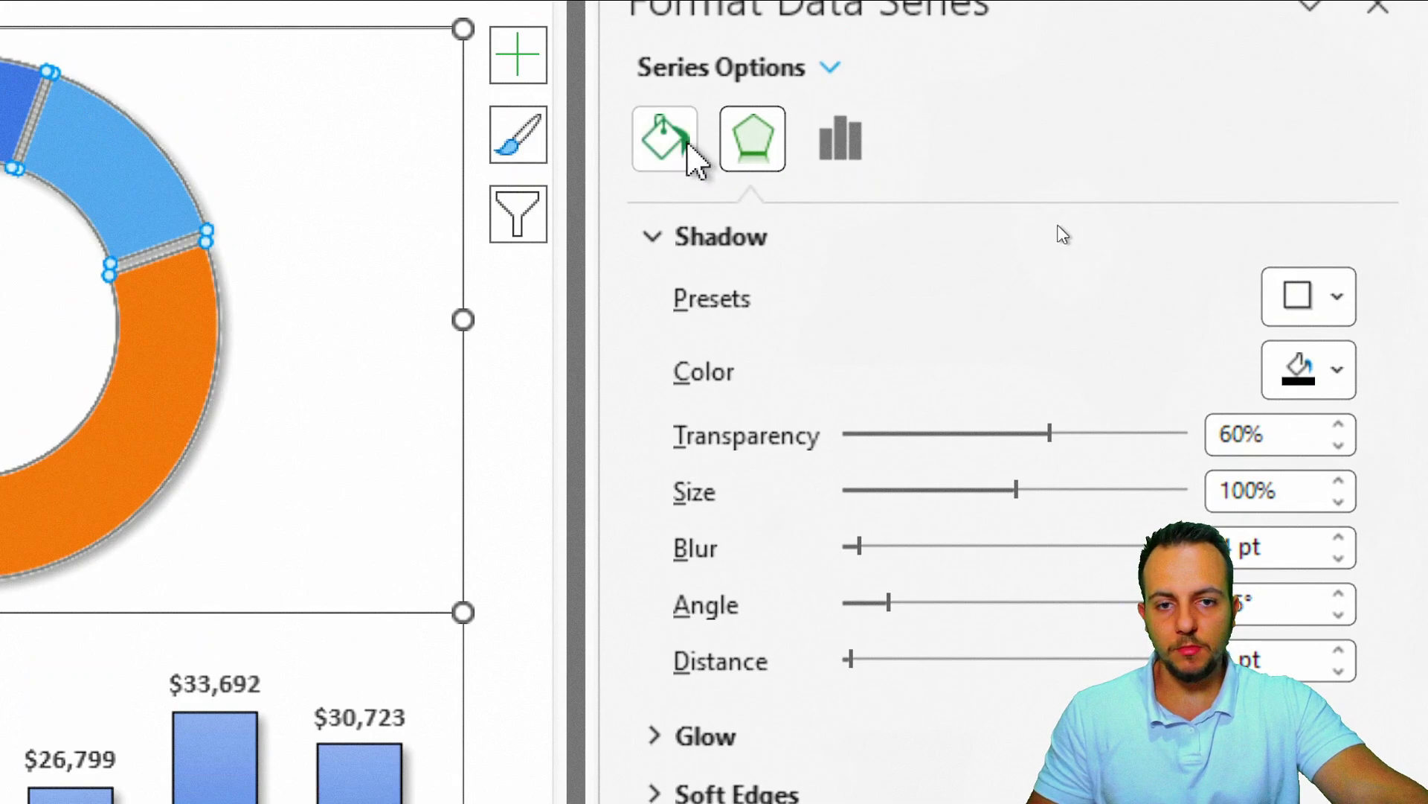
# Give the doughnut slices a solid black border with a thinner line width, and close the series formatting.
pyautogui.click(686, 143)
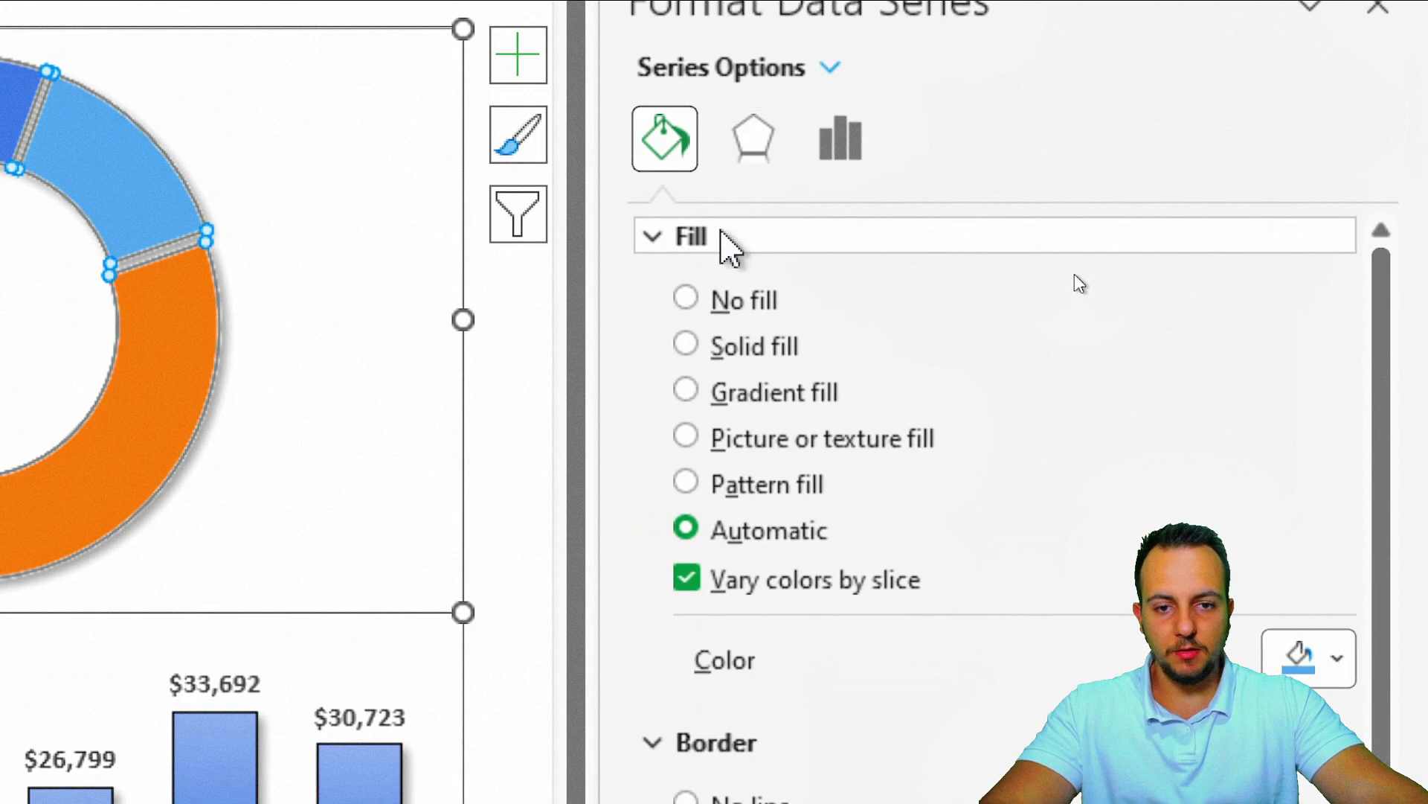
pyautogui.click(721, 235)
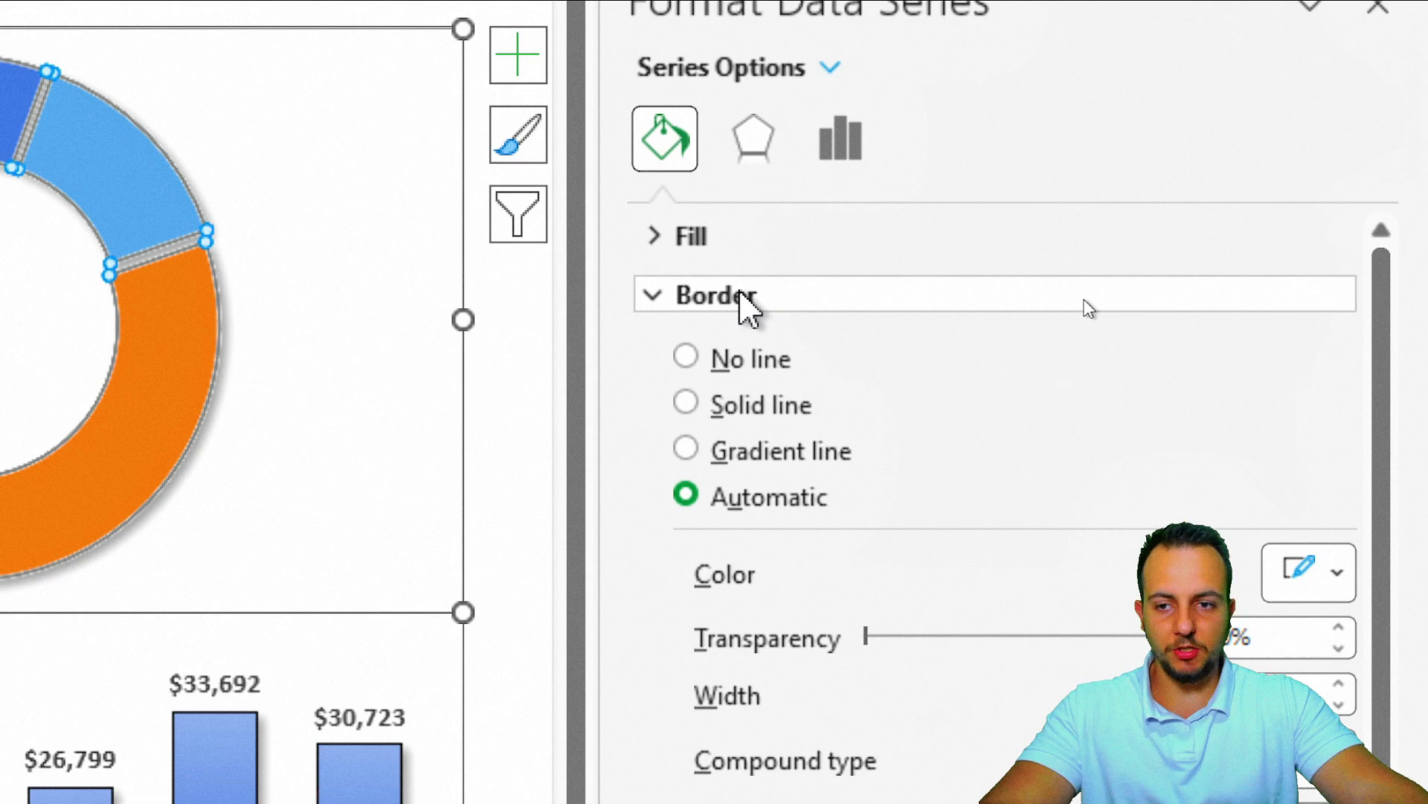
pyautogui.click(736, 404)
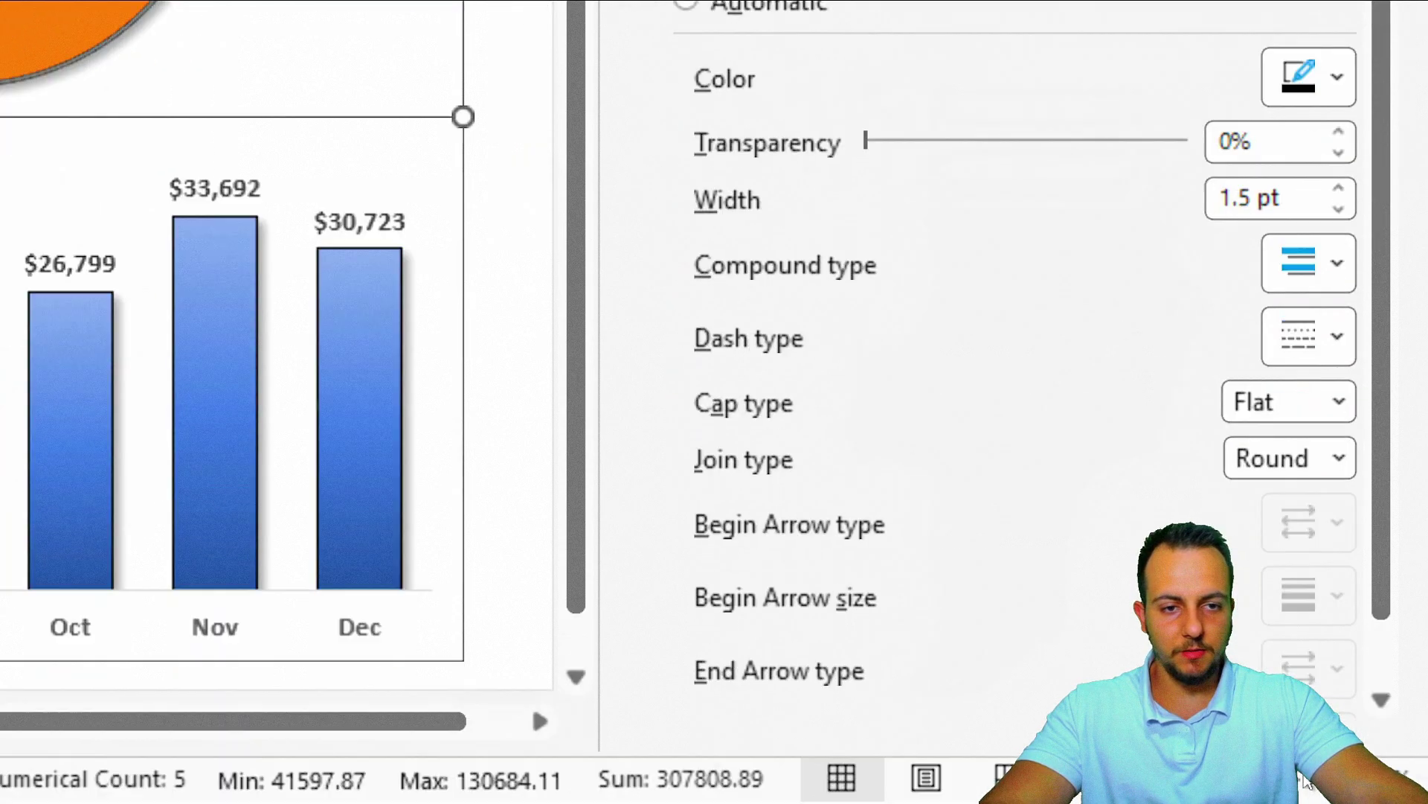
pyautogui.click(1332, 81)
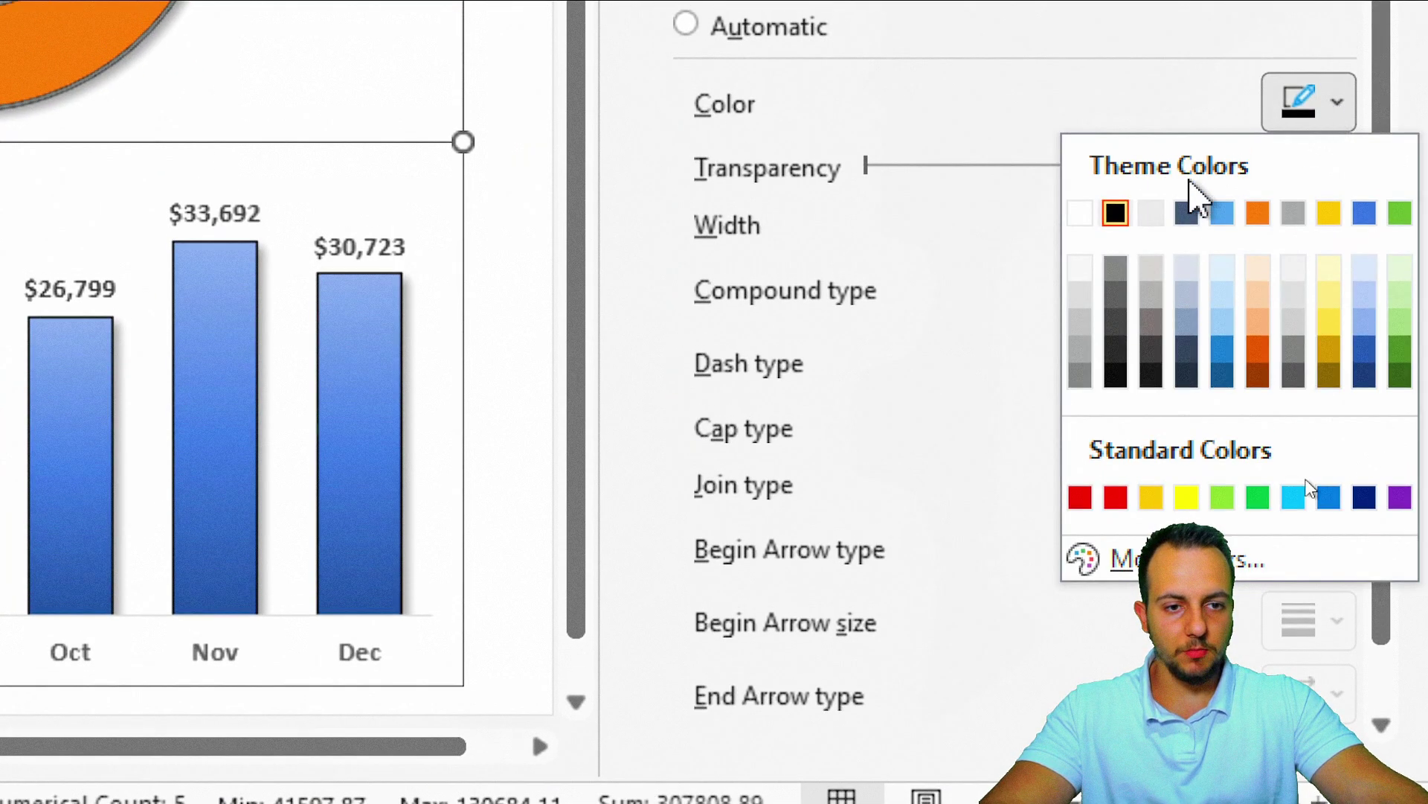
pyautogui.click(1119, 184)
pyautogui.click(1339, 235)
pyautogui.click(1339, 235)
pyautogui.click(1338, 235)
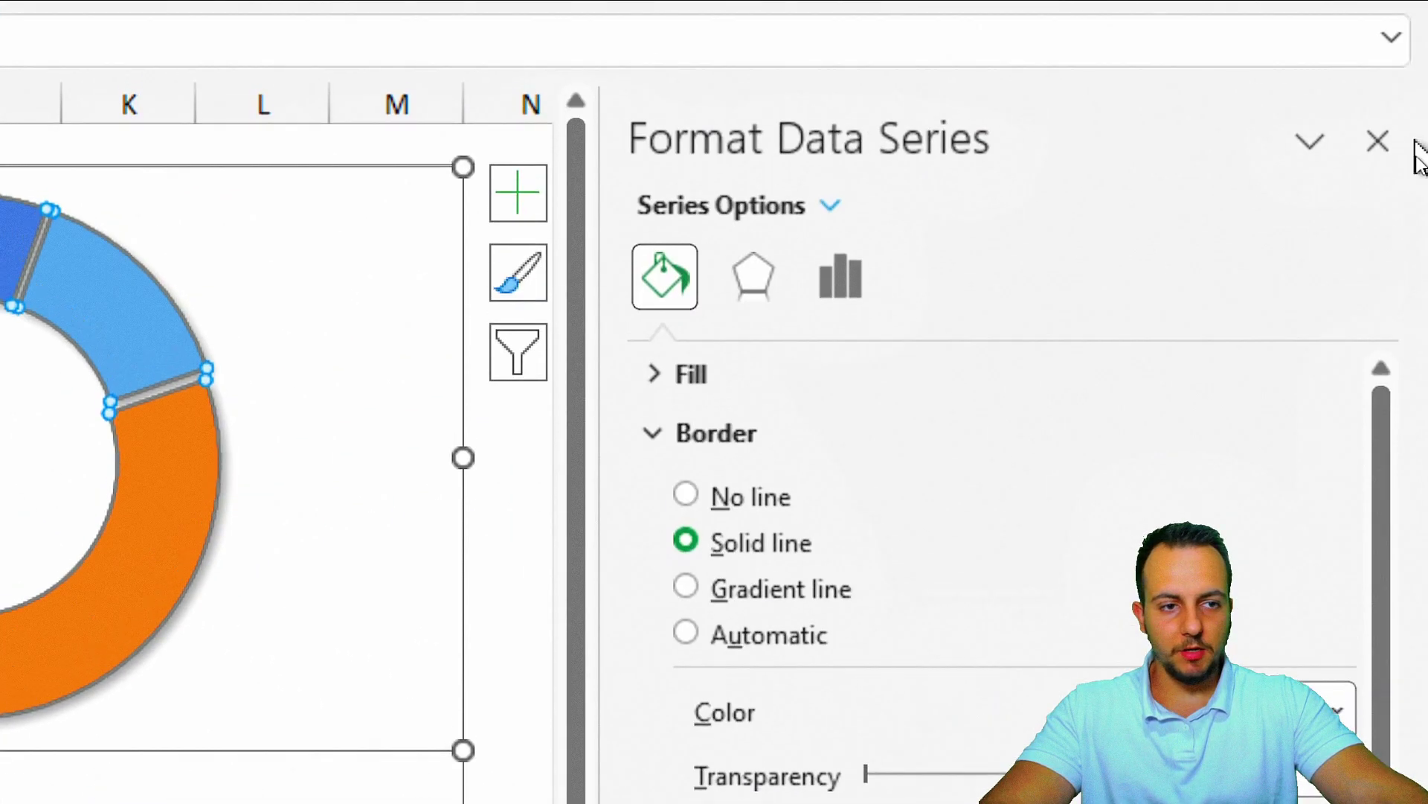
pyautogui.click(1377, 140)
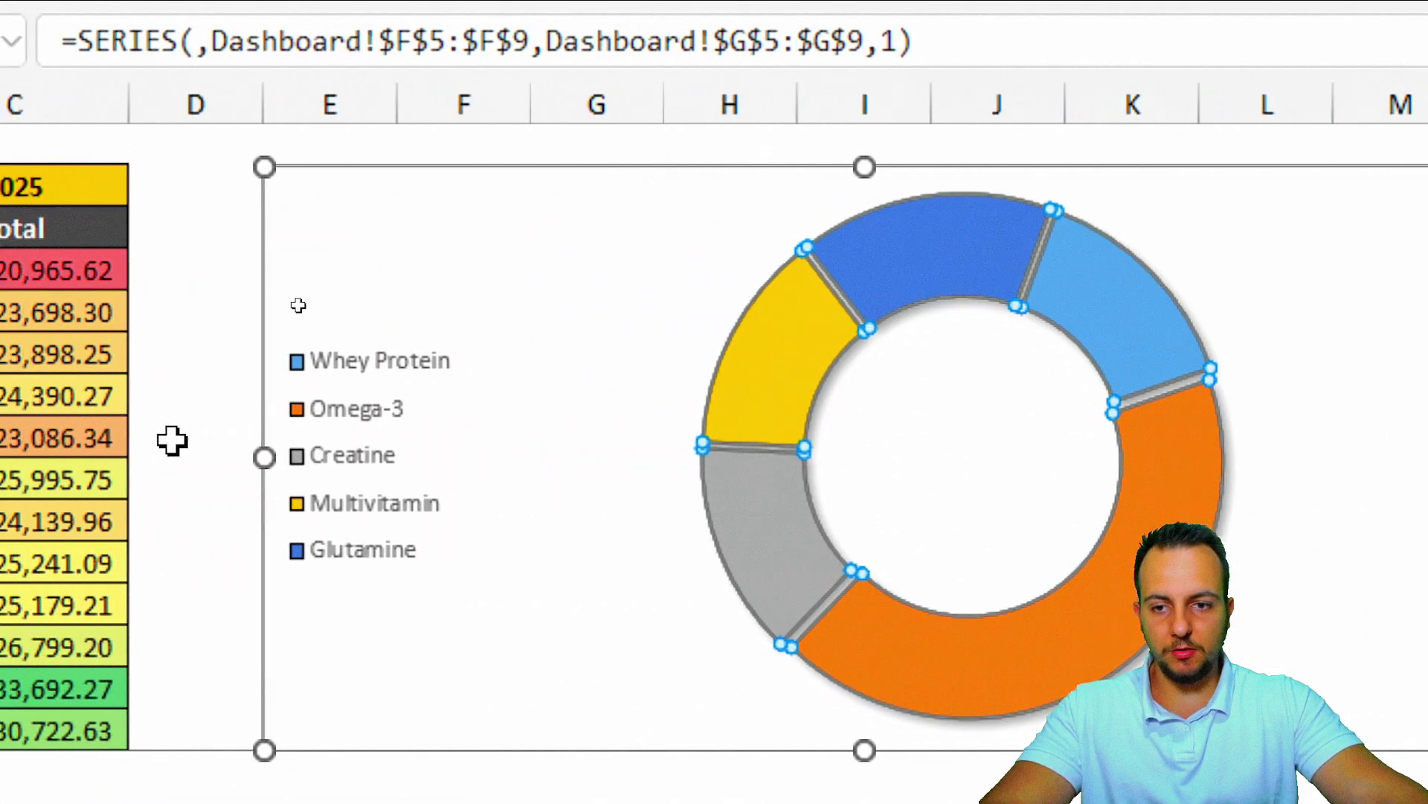
pyautogui.click(204, 435)
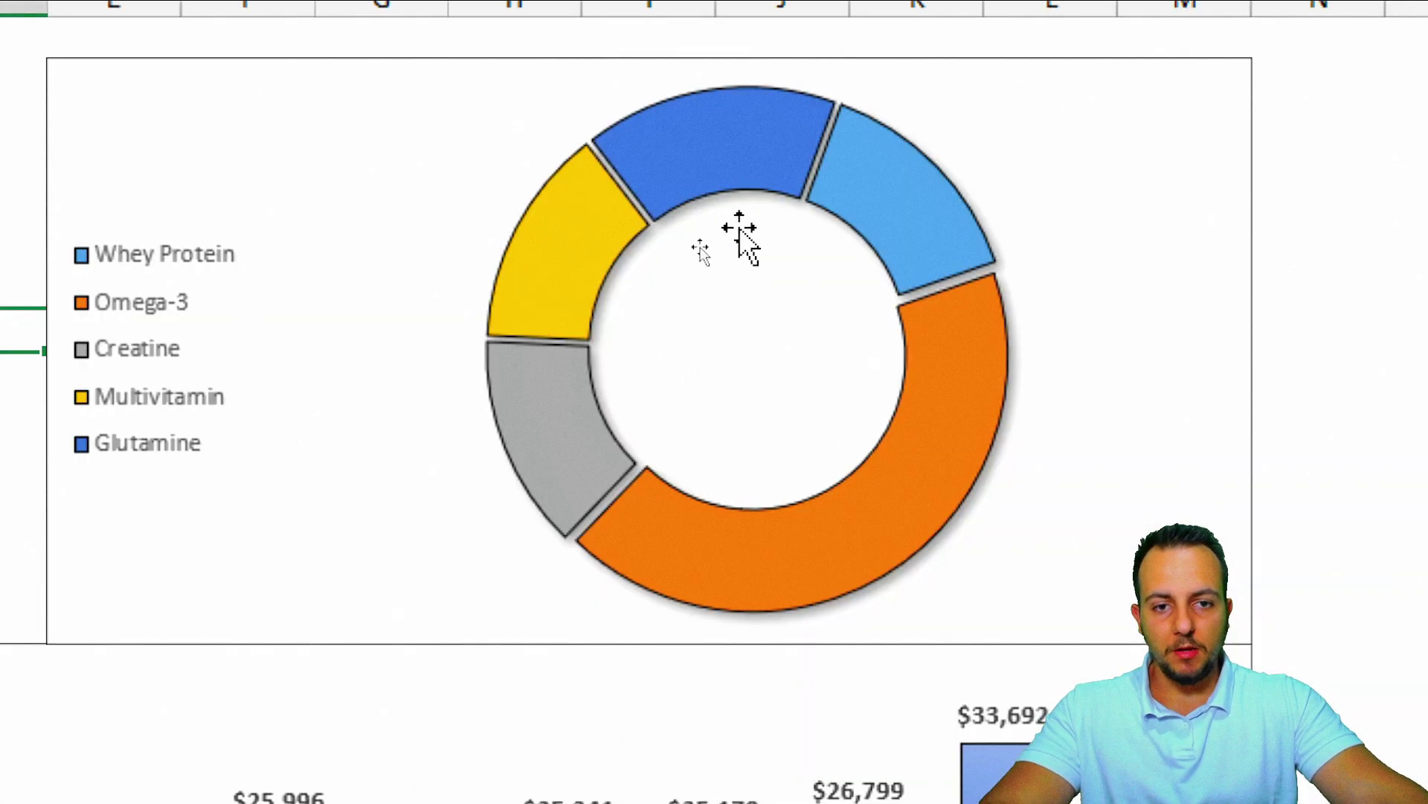
# Show data labels on the doughnut chart's slices.
pyautogui.click(850, 163)
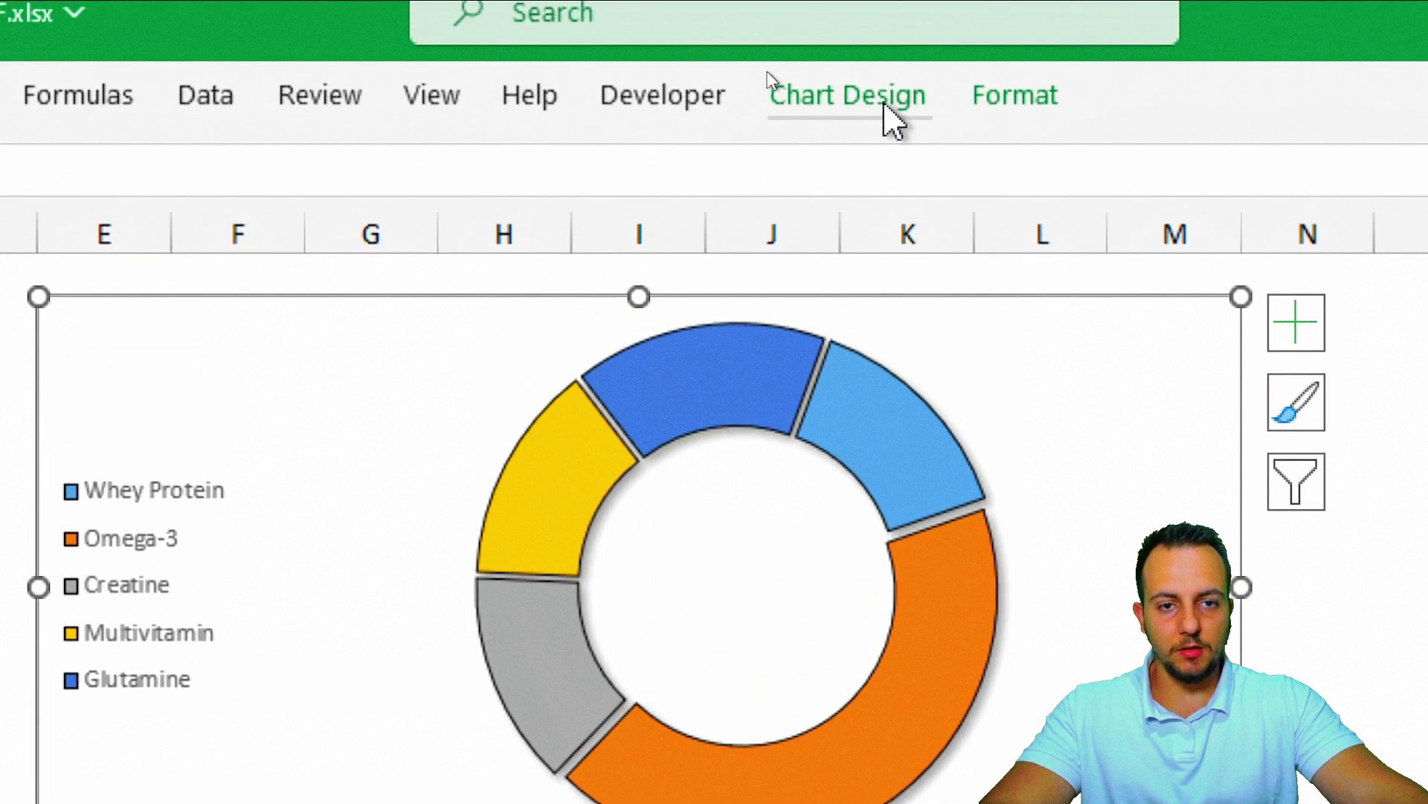
pyautogui.click(870, 119)
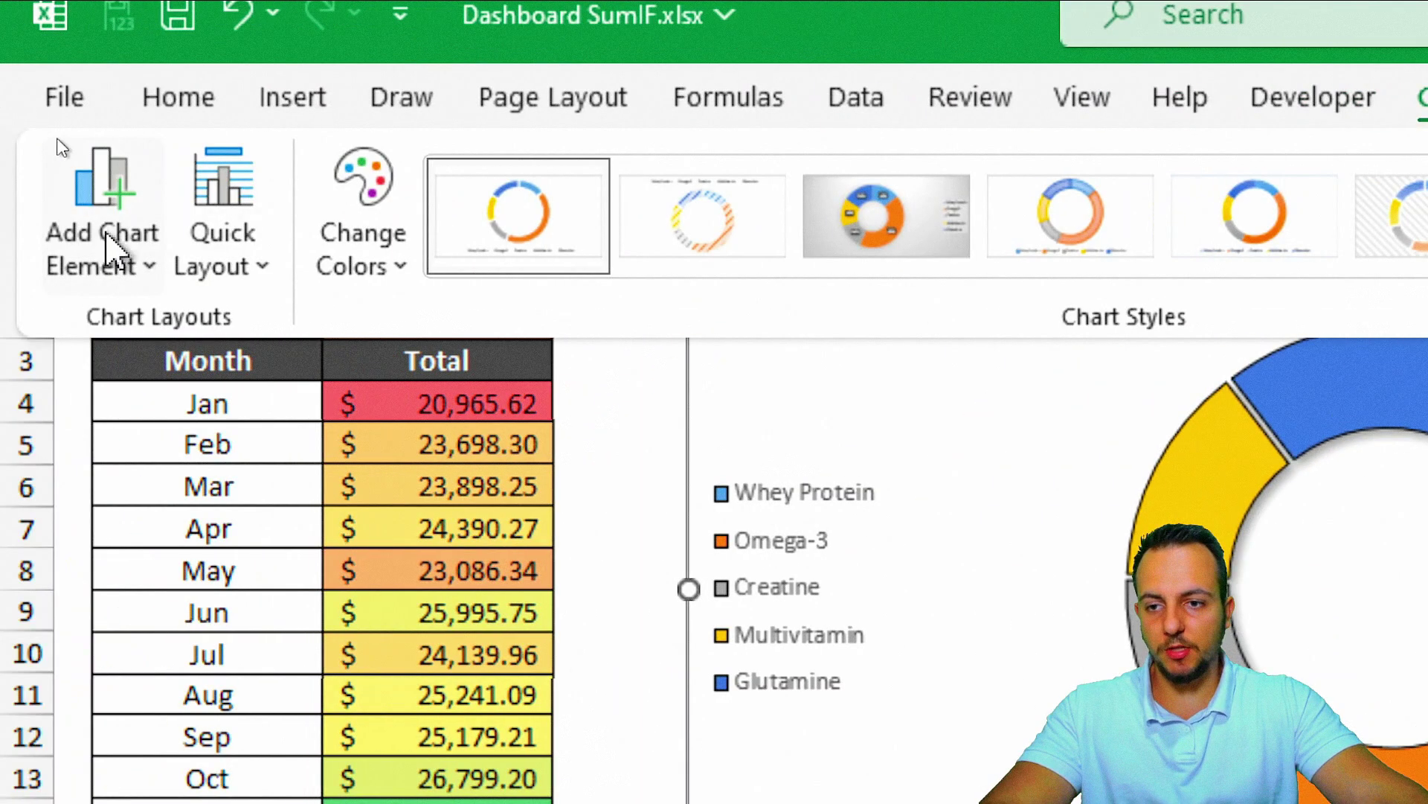
pyautogui.click(112, 238)
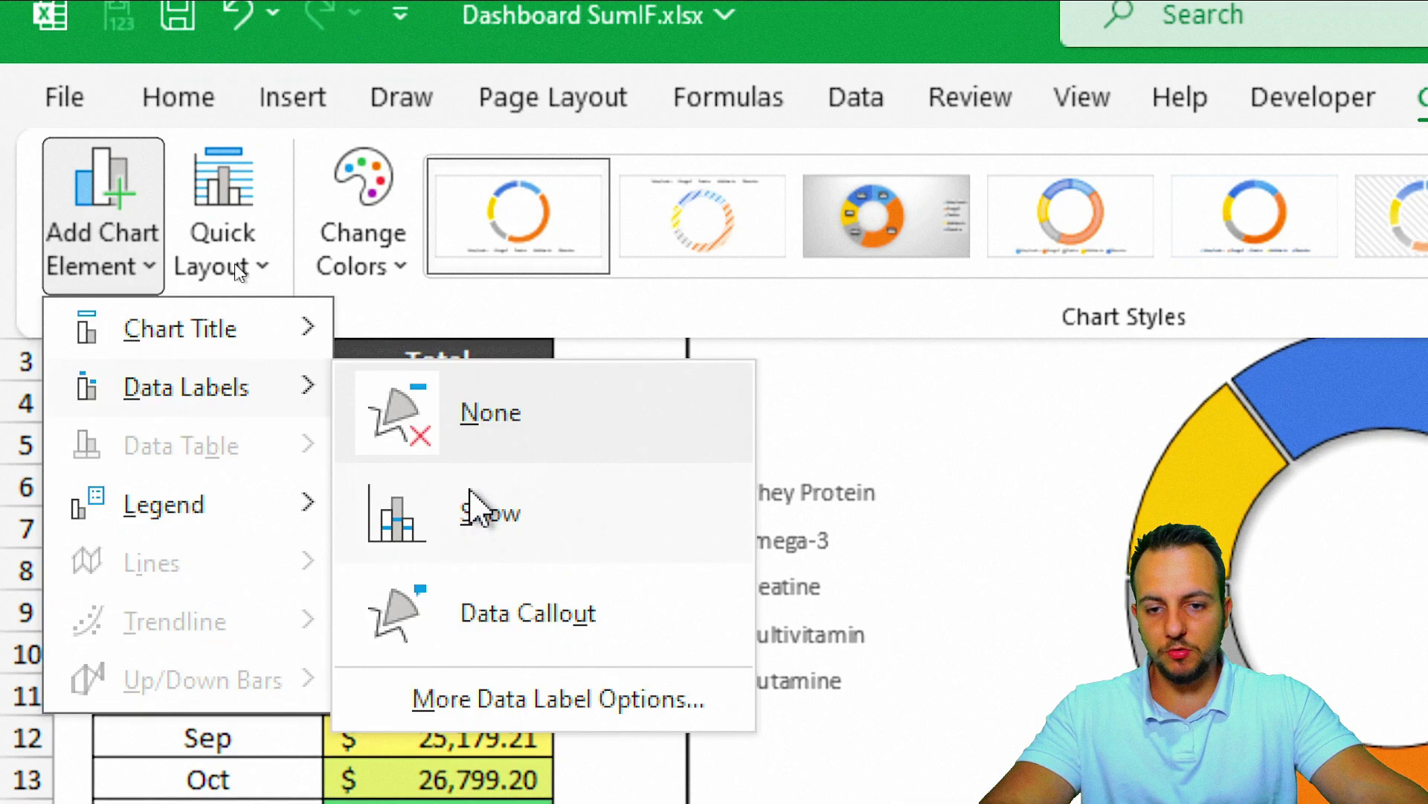
pyautogui.click(471, 504)
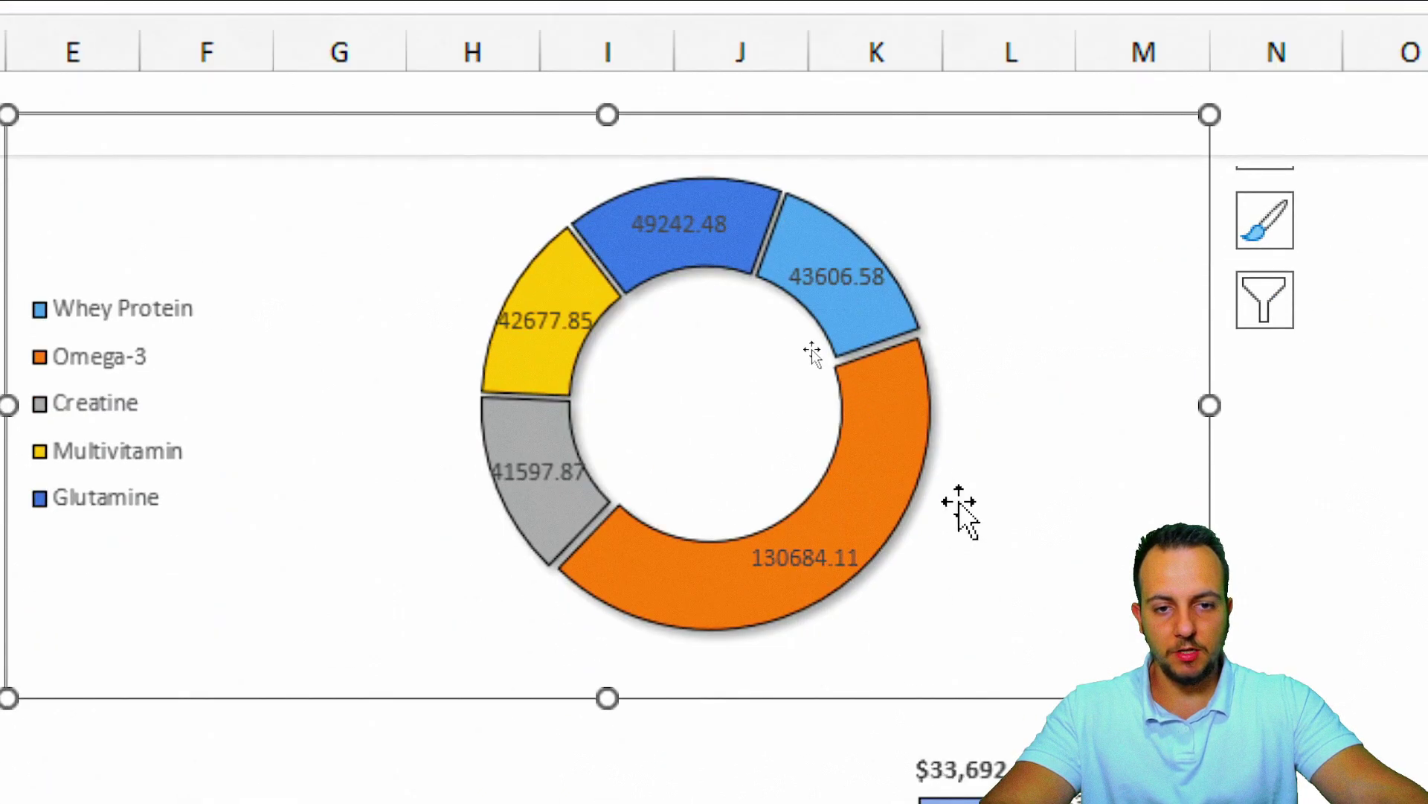
# Format the doughnut chart's data labels as Currency with the $ symbol and 0 decimal places.
pyautogui.doubleClick(855, 286)
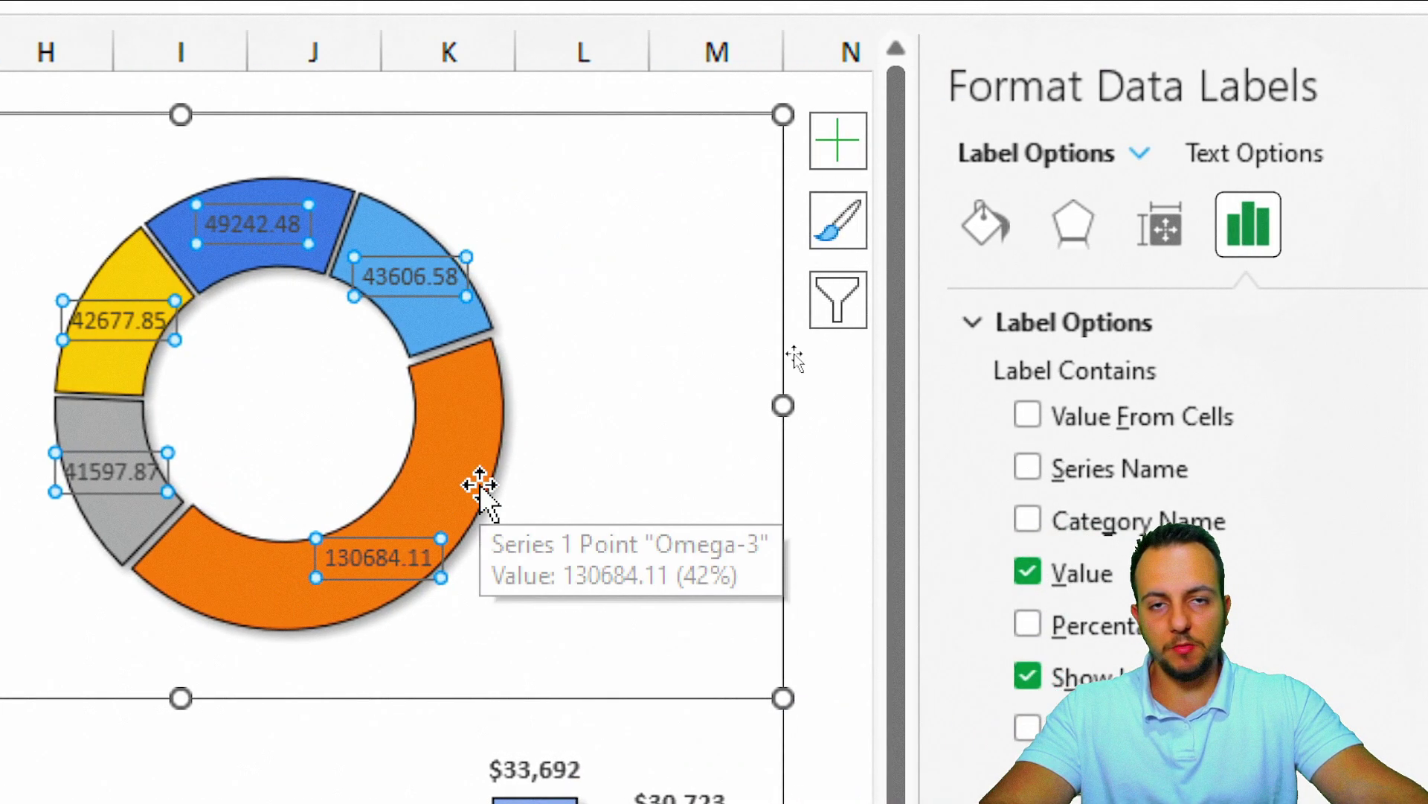
pyautogui.click(1116, 327)
pyautogui.click(1055, 385)
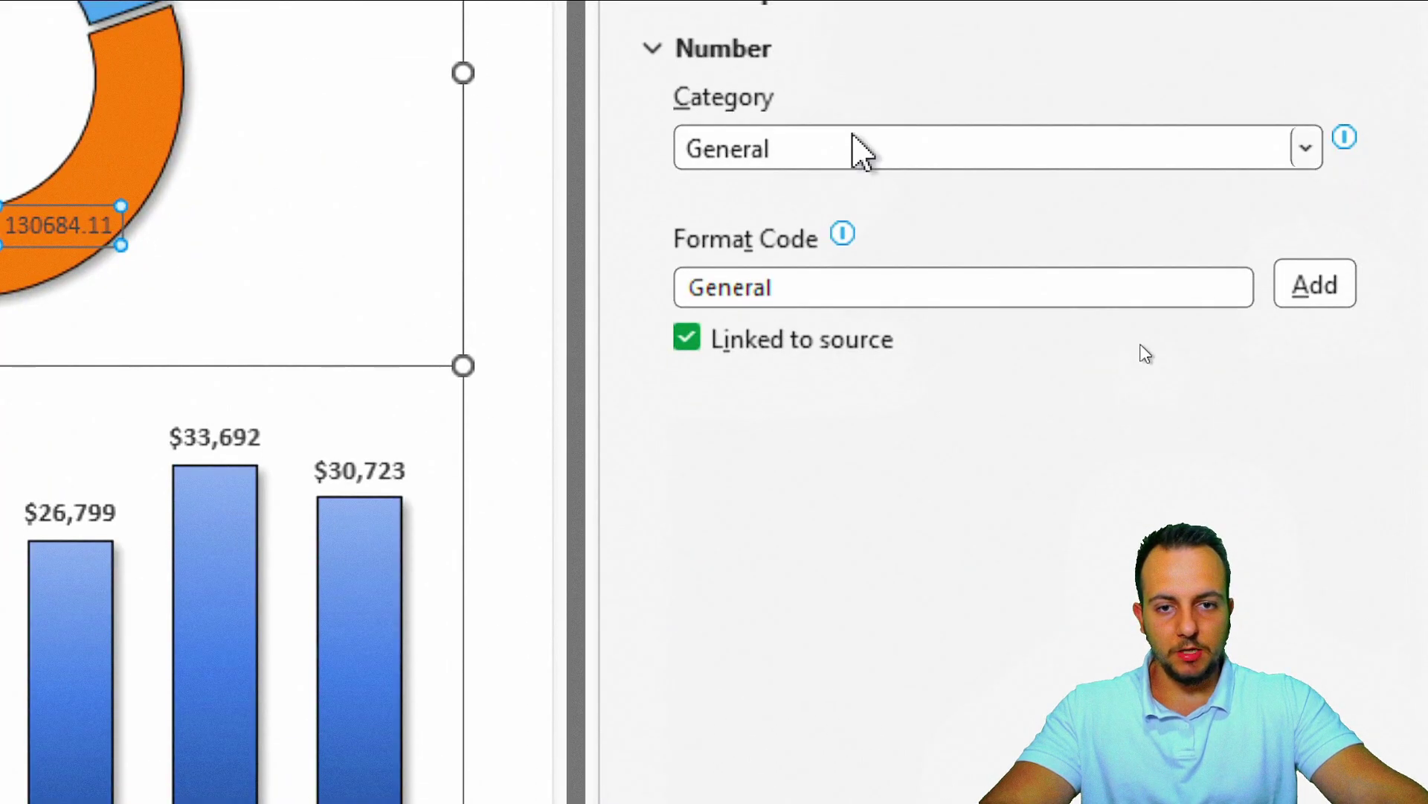
pyautogui.click(855, 148)
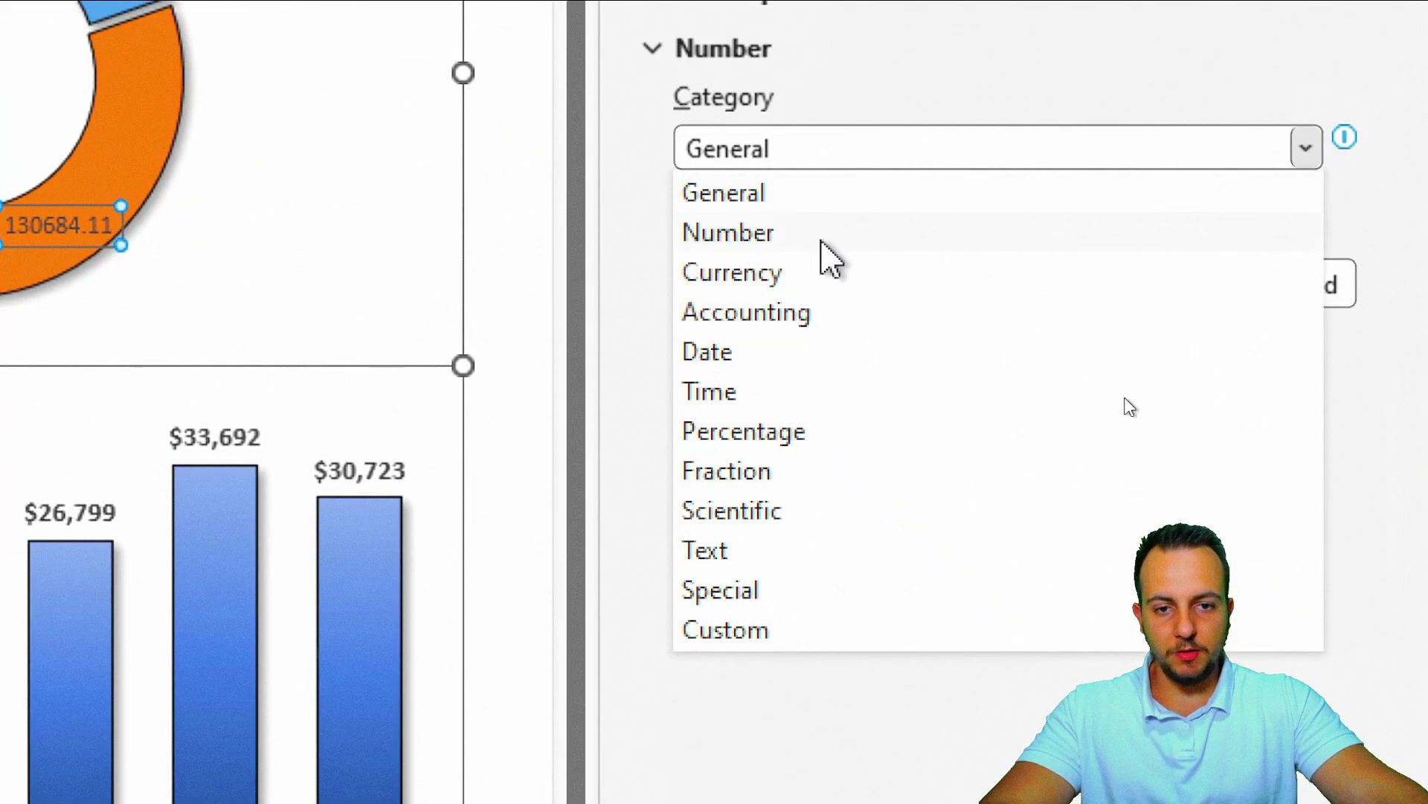
pyautogui.click(798, 272)
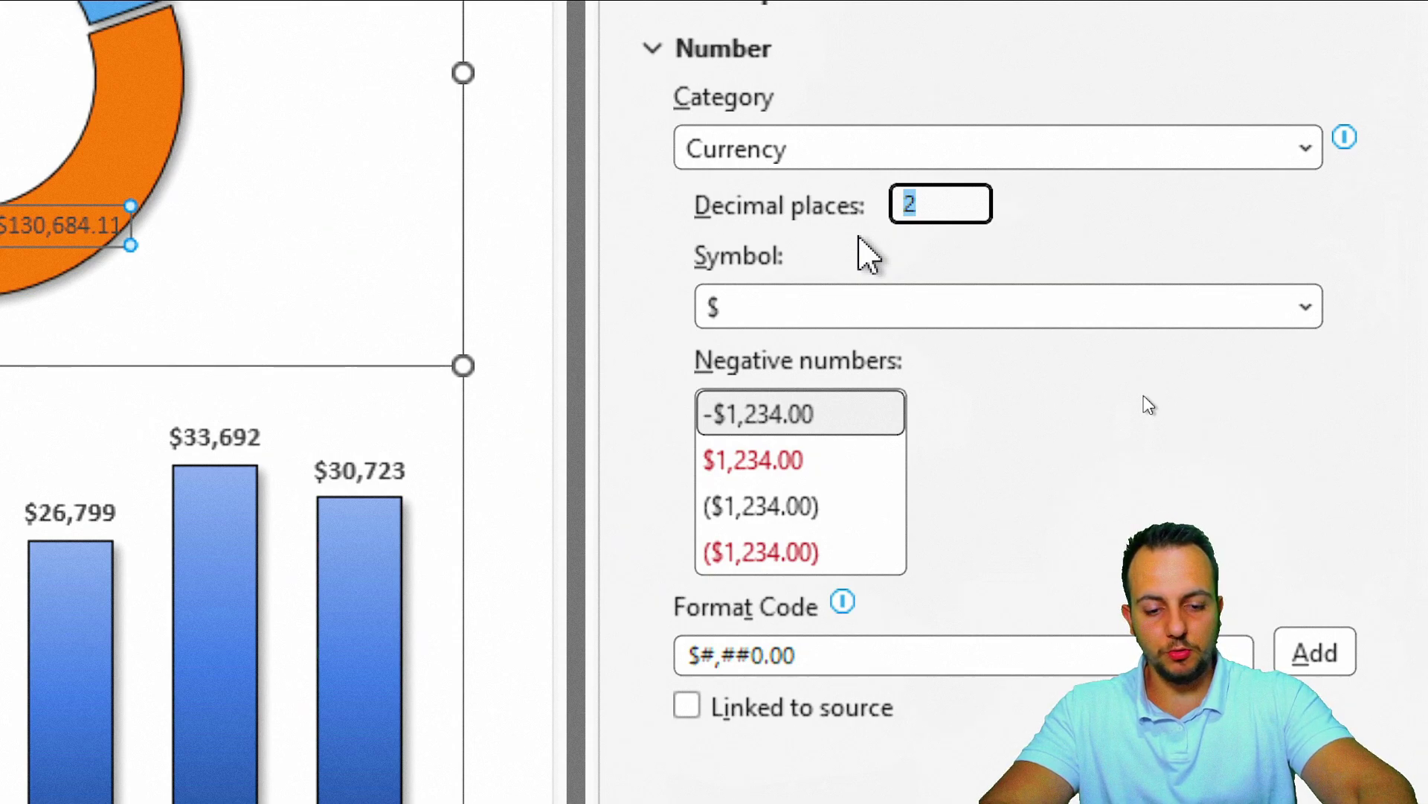
pyautogui.press('Return')
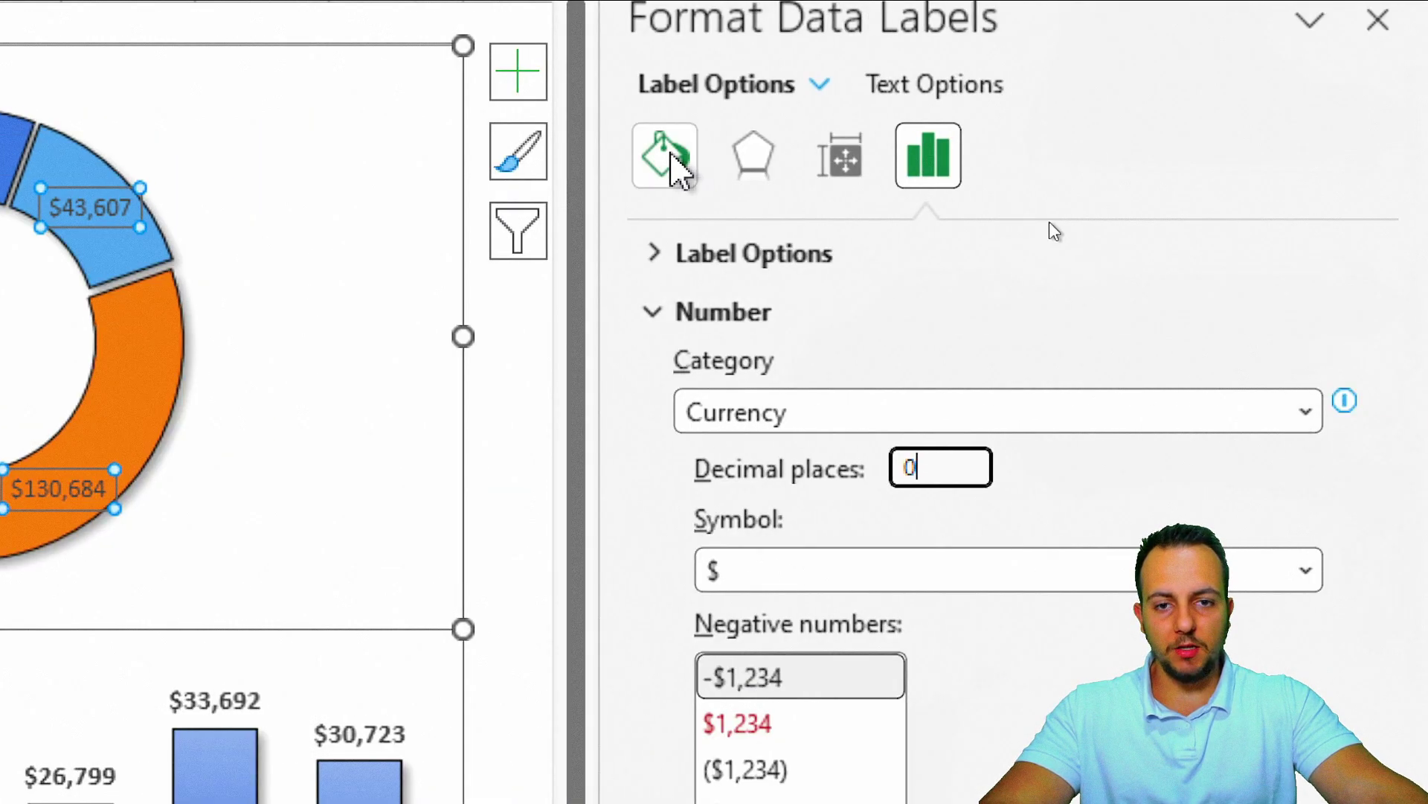
# Give the doughnut chart's data labels a partly transparent solid white fill, and close the label formatting.
pyautogui.click(674, 160)
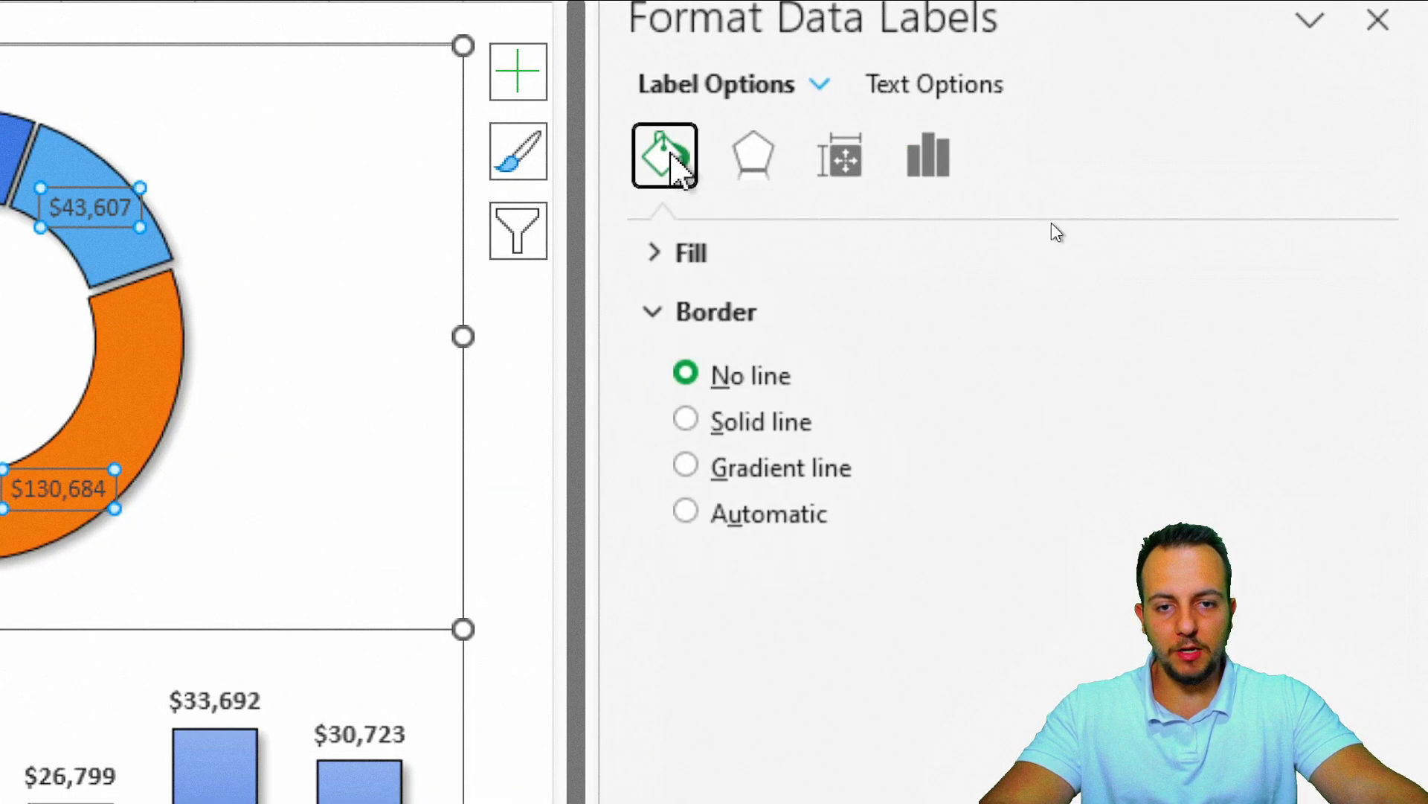
pyautogui.click(720, 259)
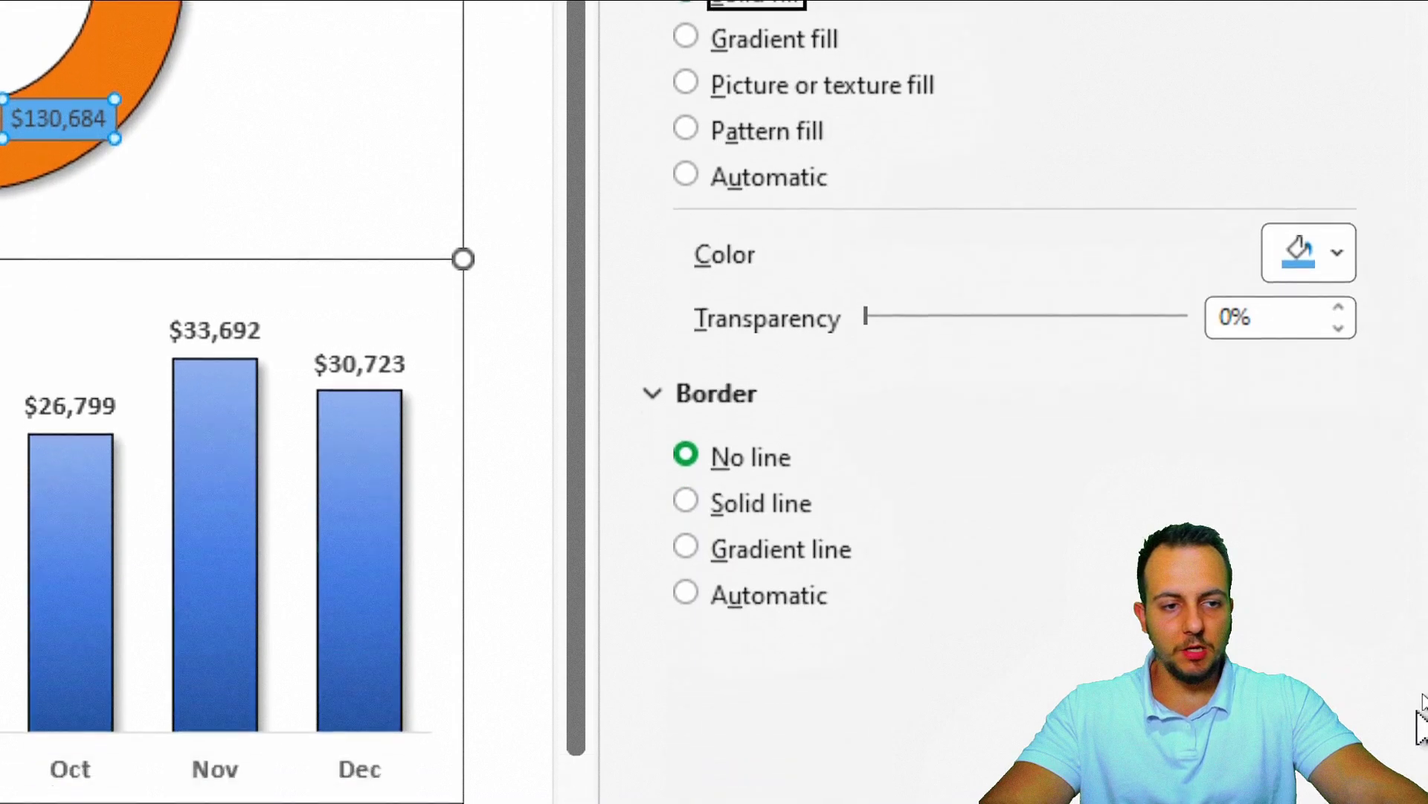
pyautogui.click(1308, 621)
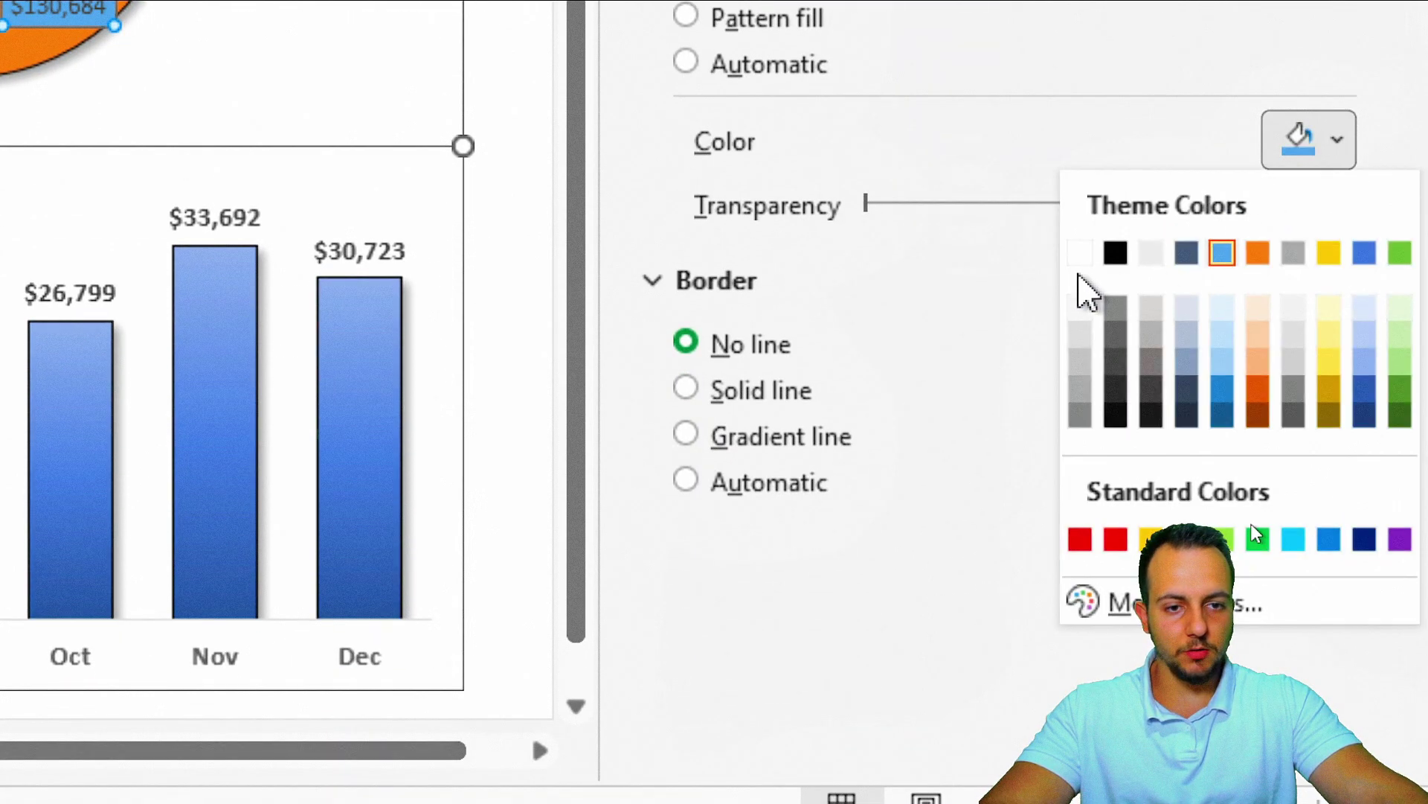
pyautogui.click(1079, 248)
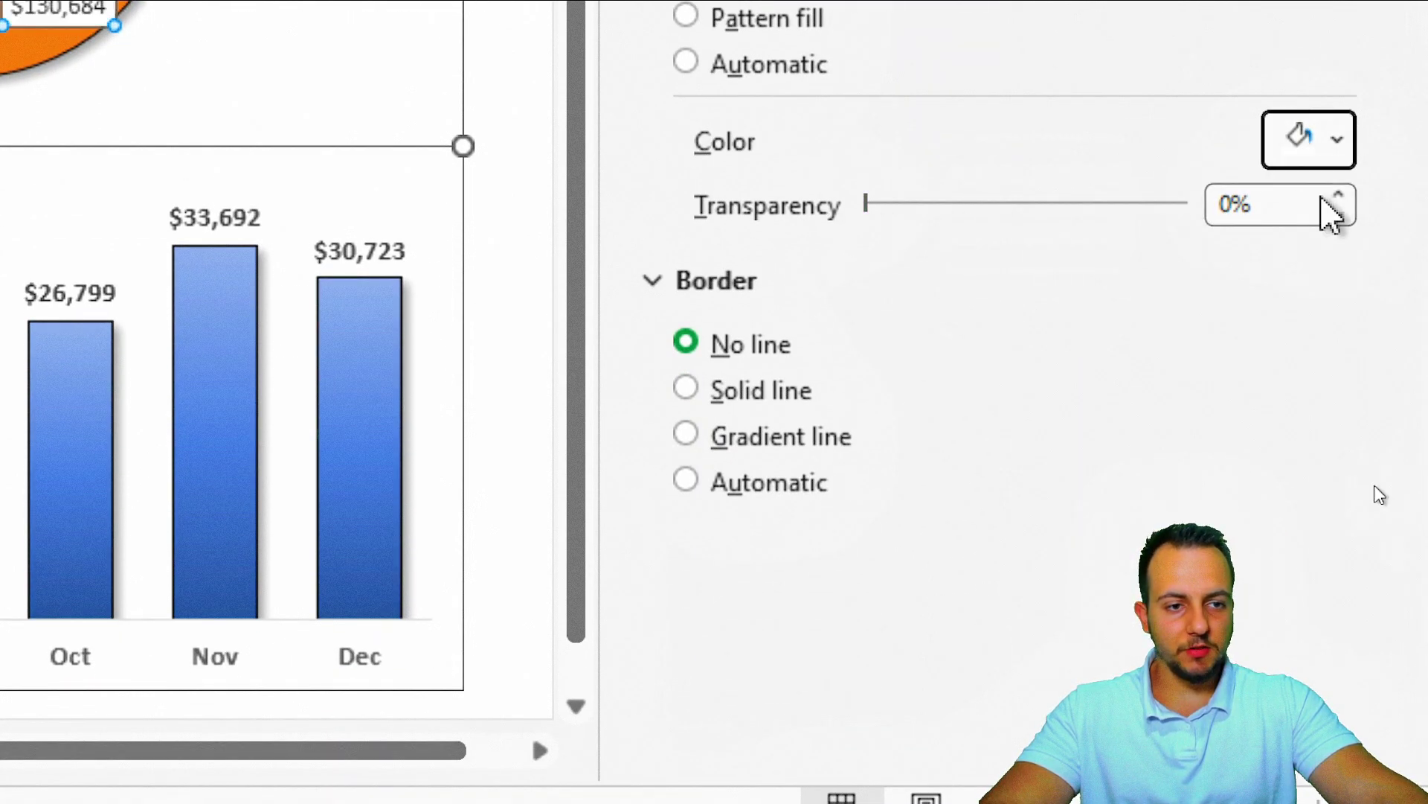
pyautogui.moveTo(1339, 195); pyautogui.dragTo(1348, 195)
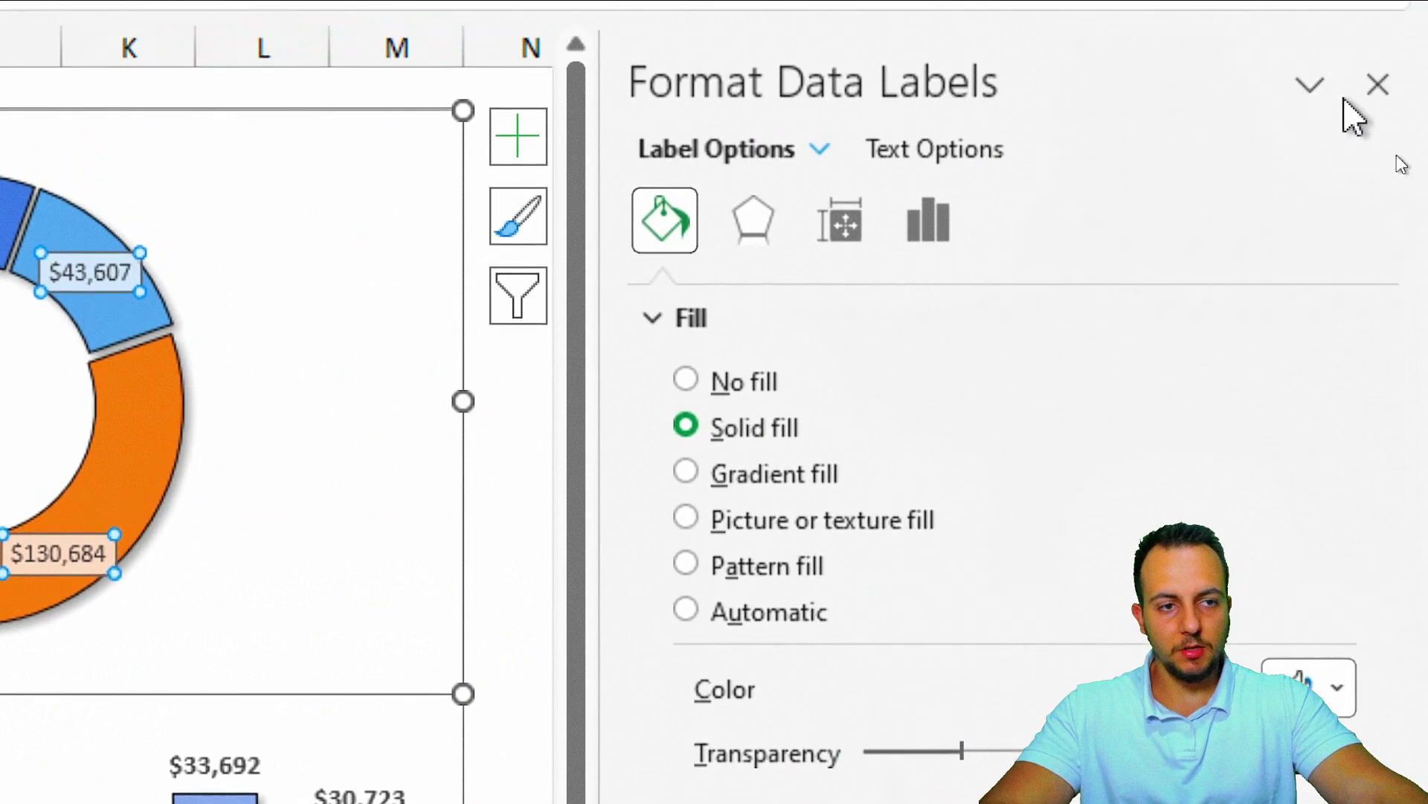
pyautogui.click(1377, 83)
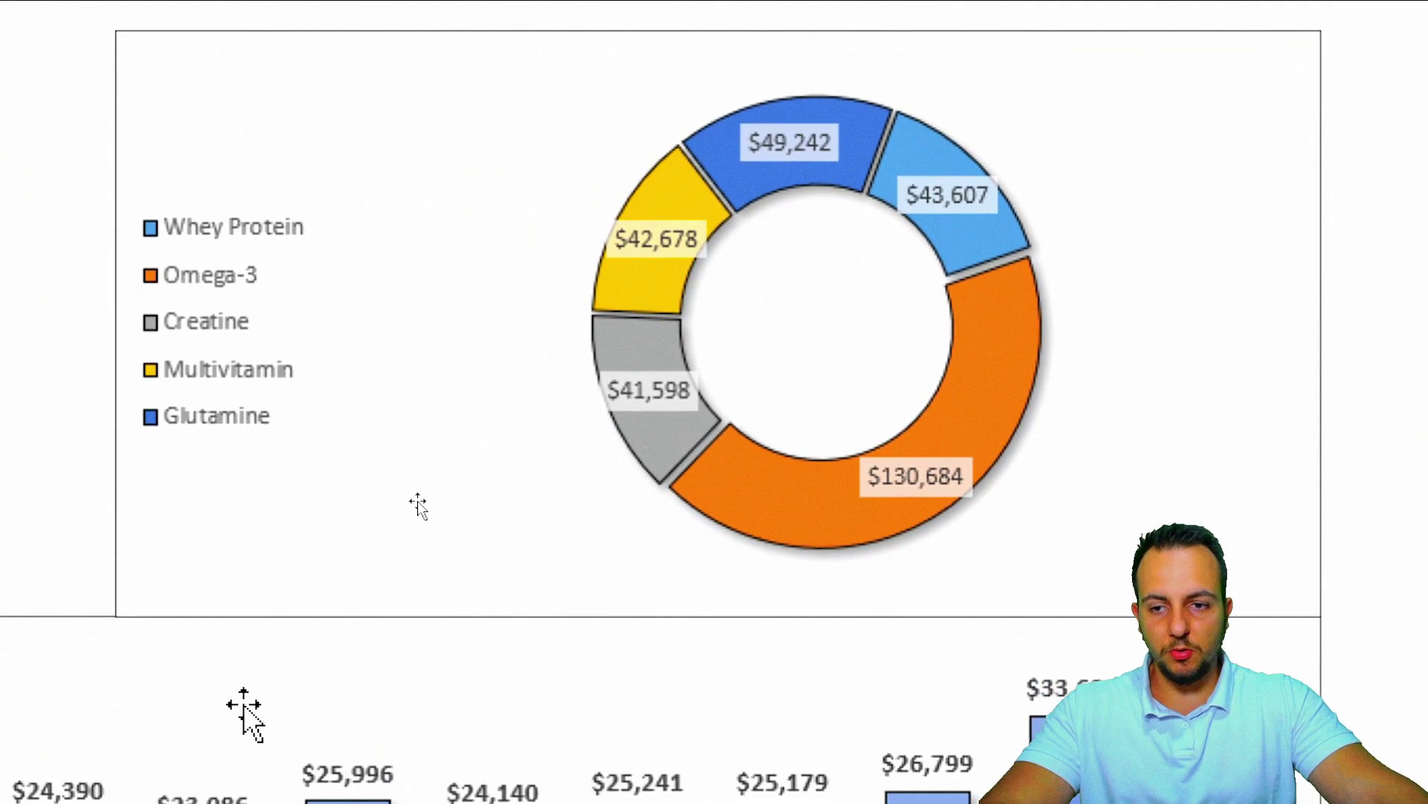
# Enlarge the doughnut's plot area within the chart and widen the legend box beside it.
pyautogui.click(537, 622)
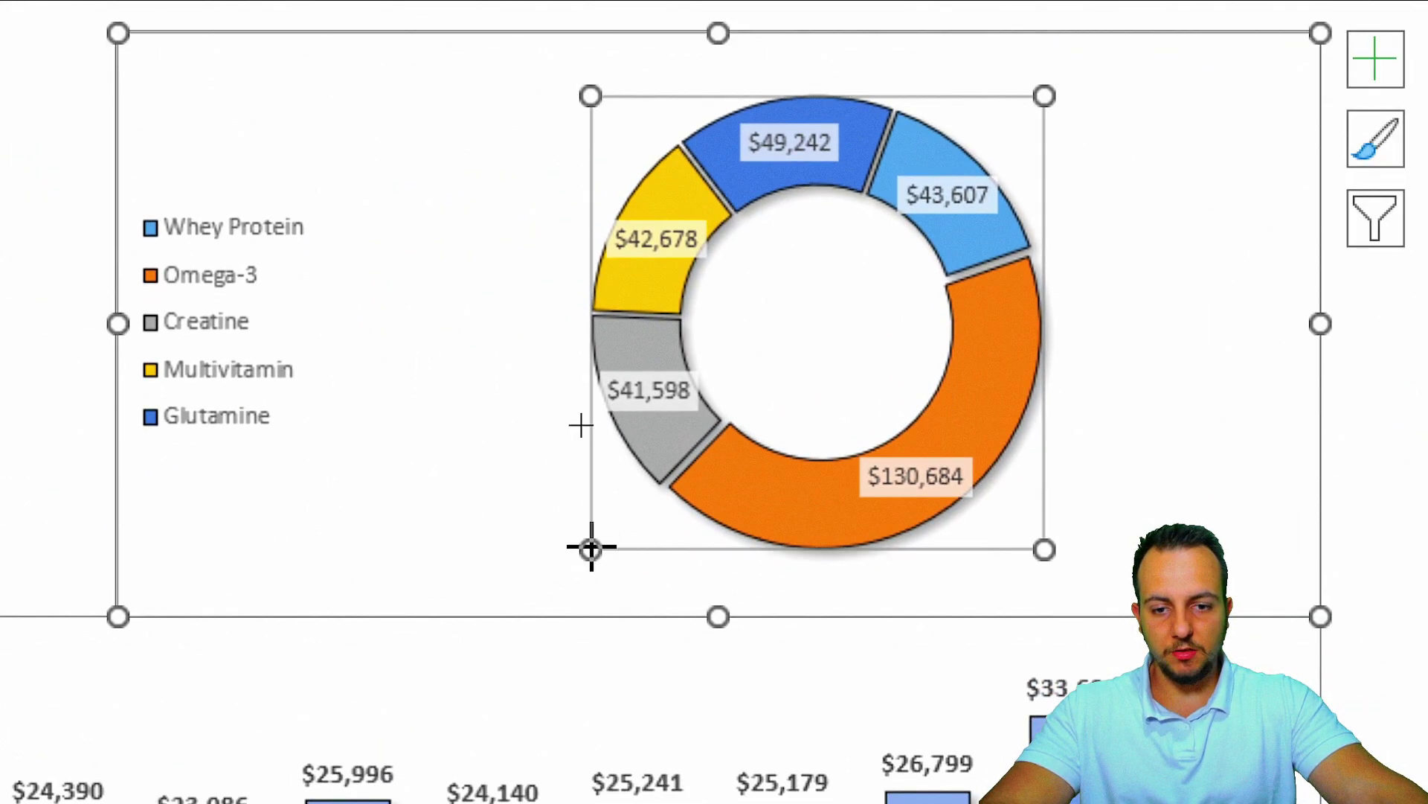
pyautogui.moveTo(591, 549); pyautogui.dragTo(559, 567)
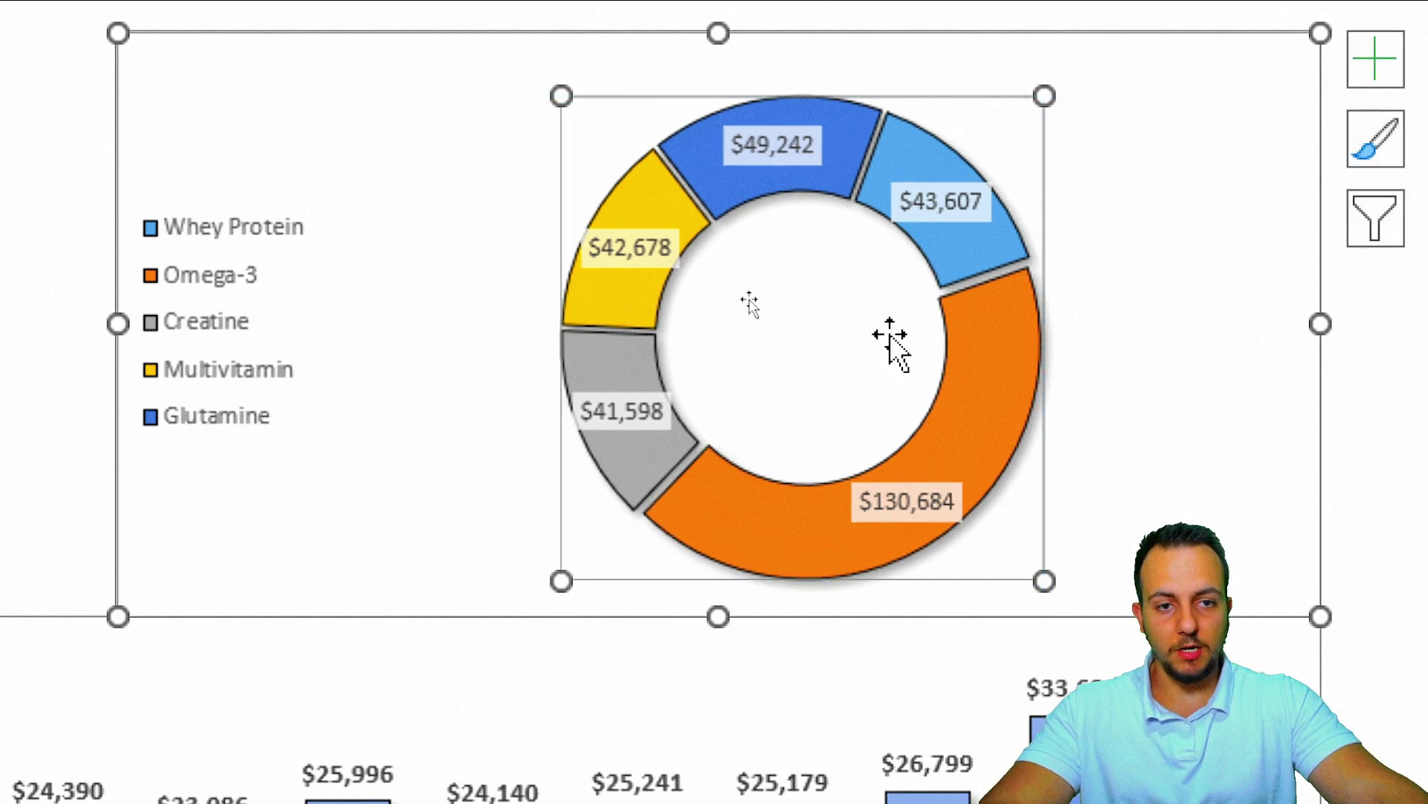
pyautogui.moveTo(1041, 97); pyautogui.dragTo(1072, 83)
pyautogui.click(309, 357)
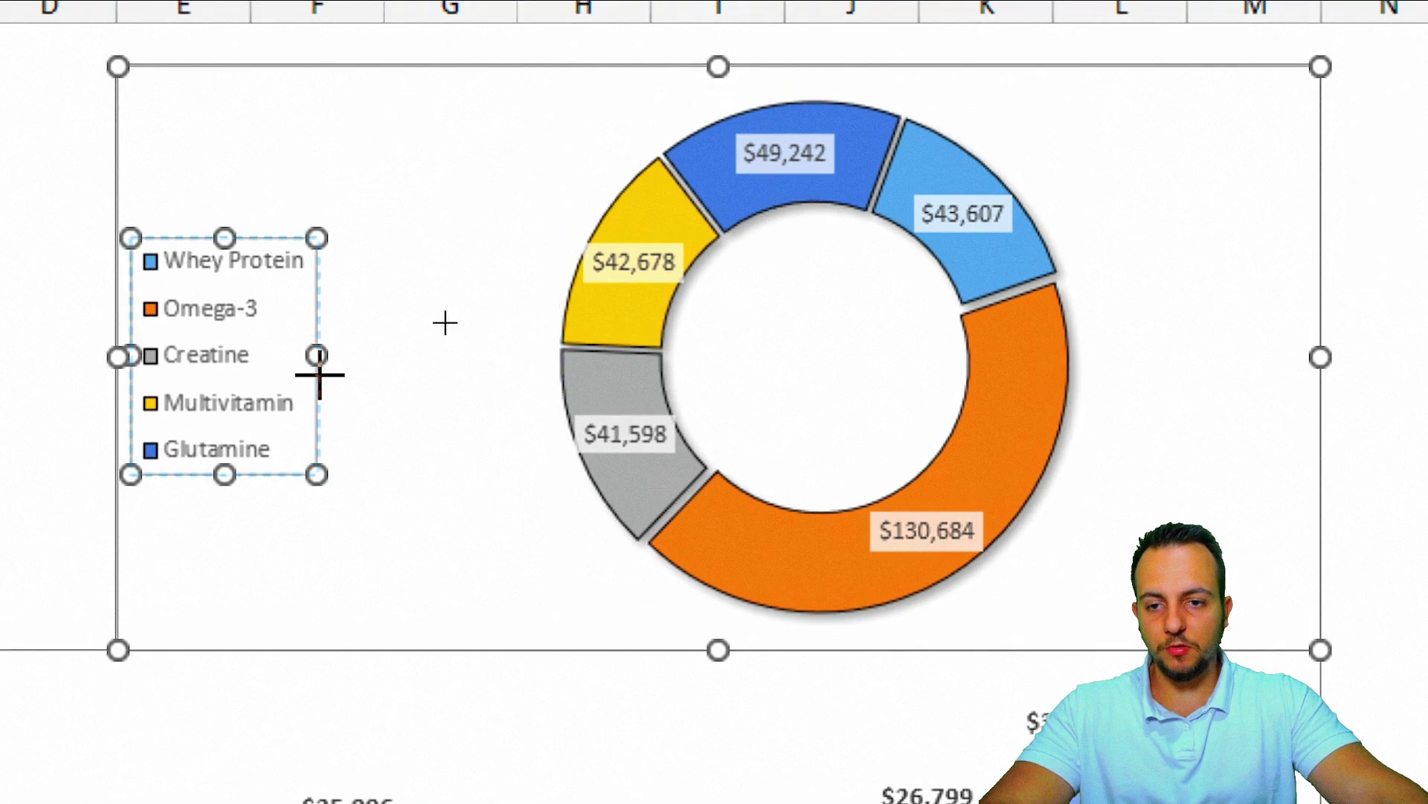
pyautogui.moveTo(319, 376); pyautogui.dragTo(390, 378)
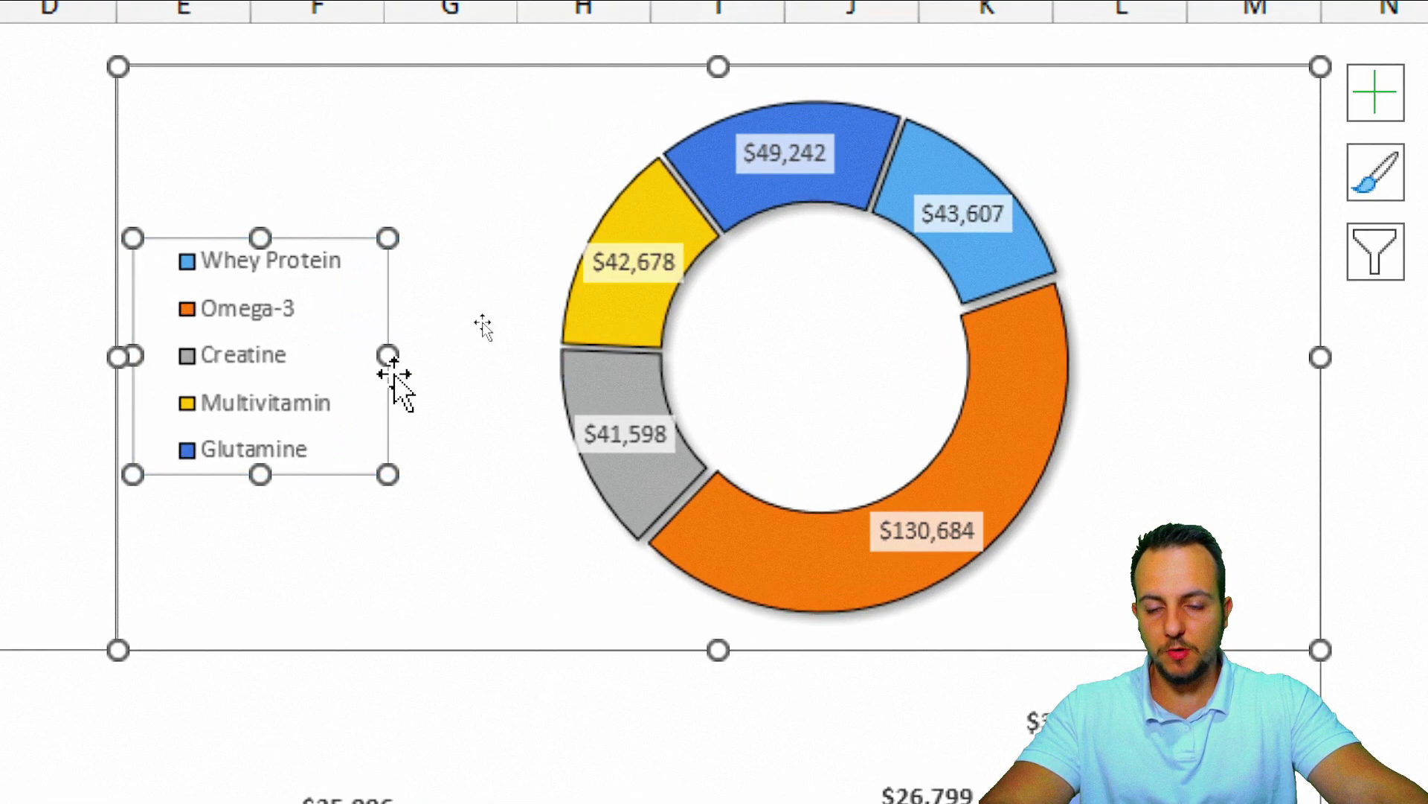
# Make all text in the doughnut chart bold and one size larger.
pyautogui.click(447, 84)
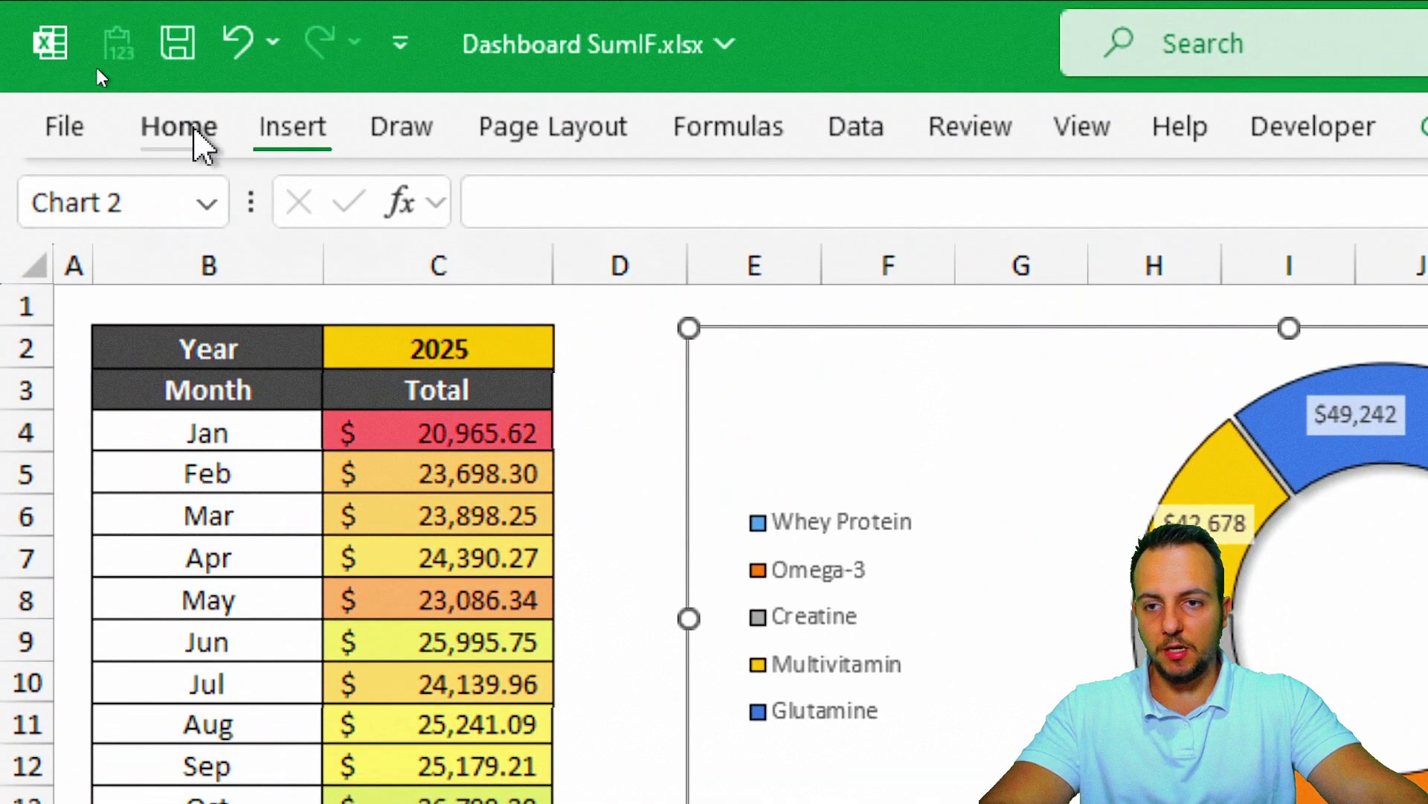
pyautogui.click(201, 144)
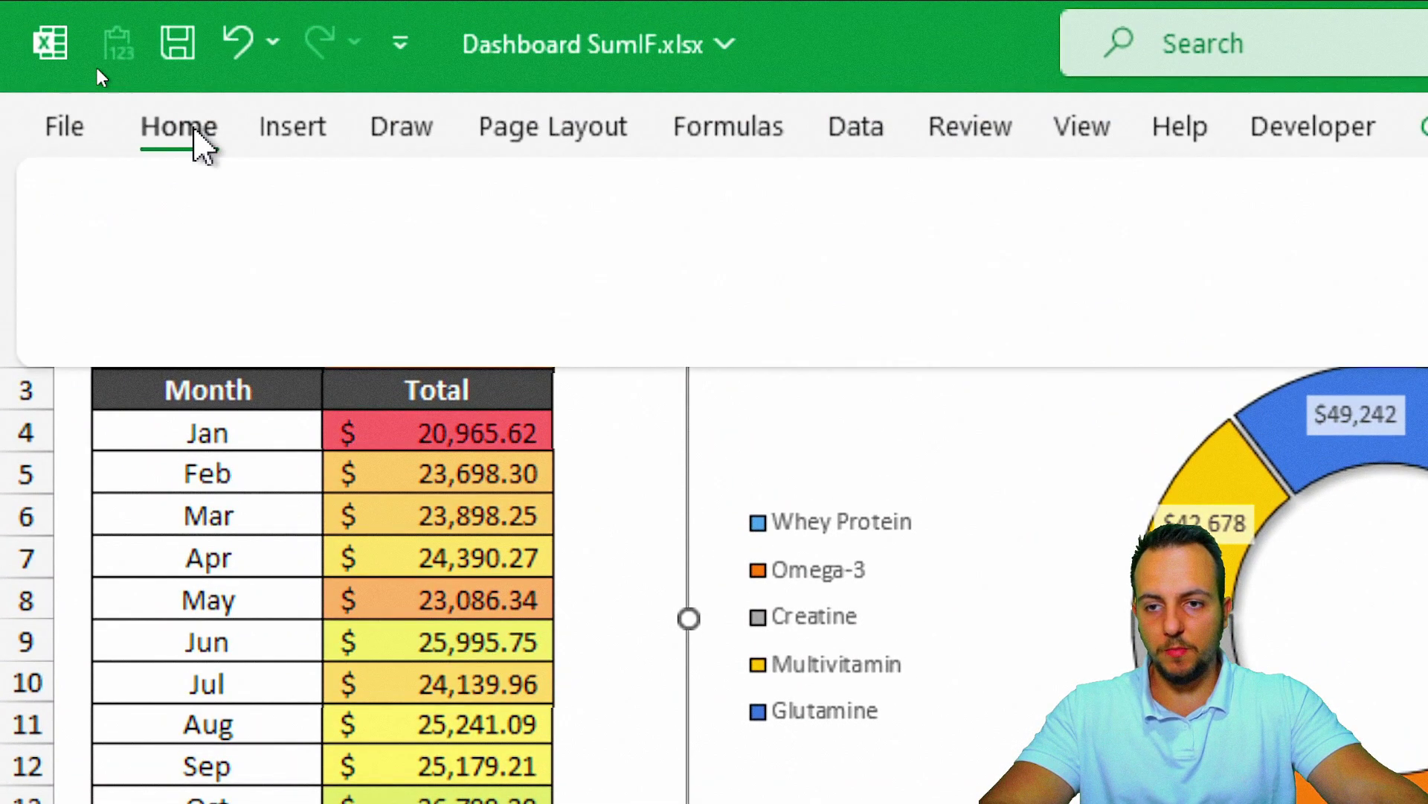
pyautogui.click(277, 276)
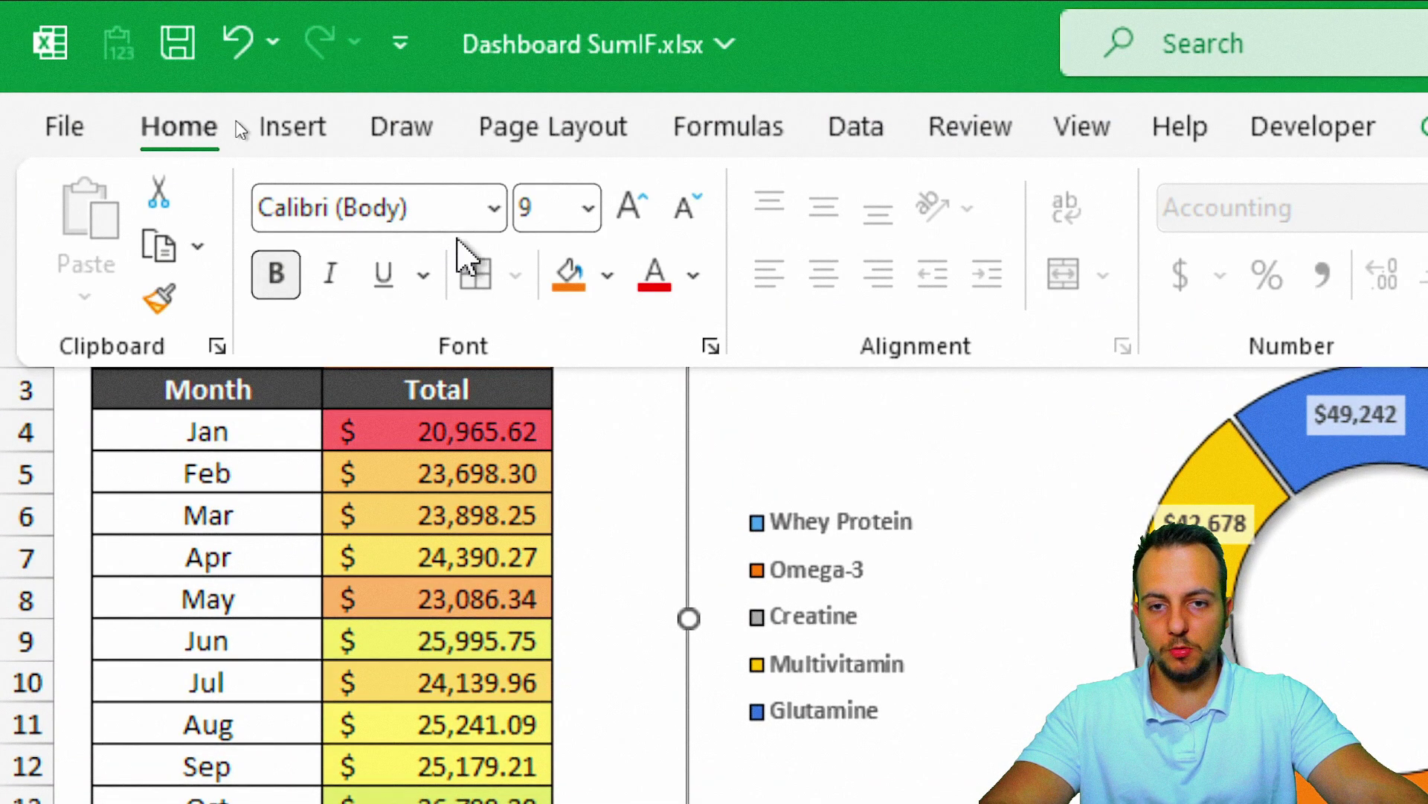
pyautogui.click(588, 209)
pyautogui.click(580, 360)
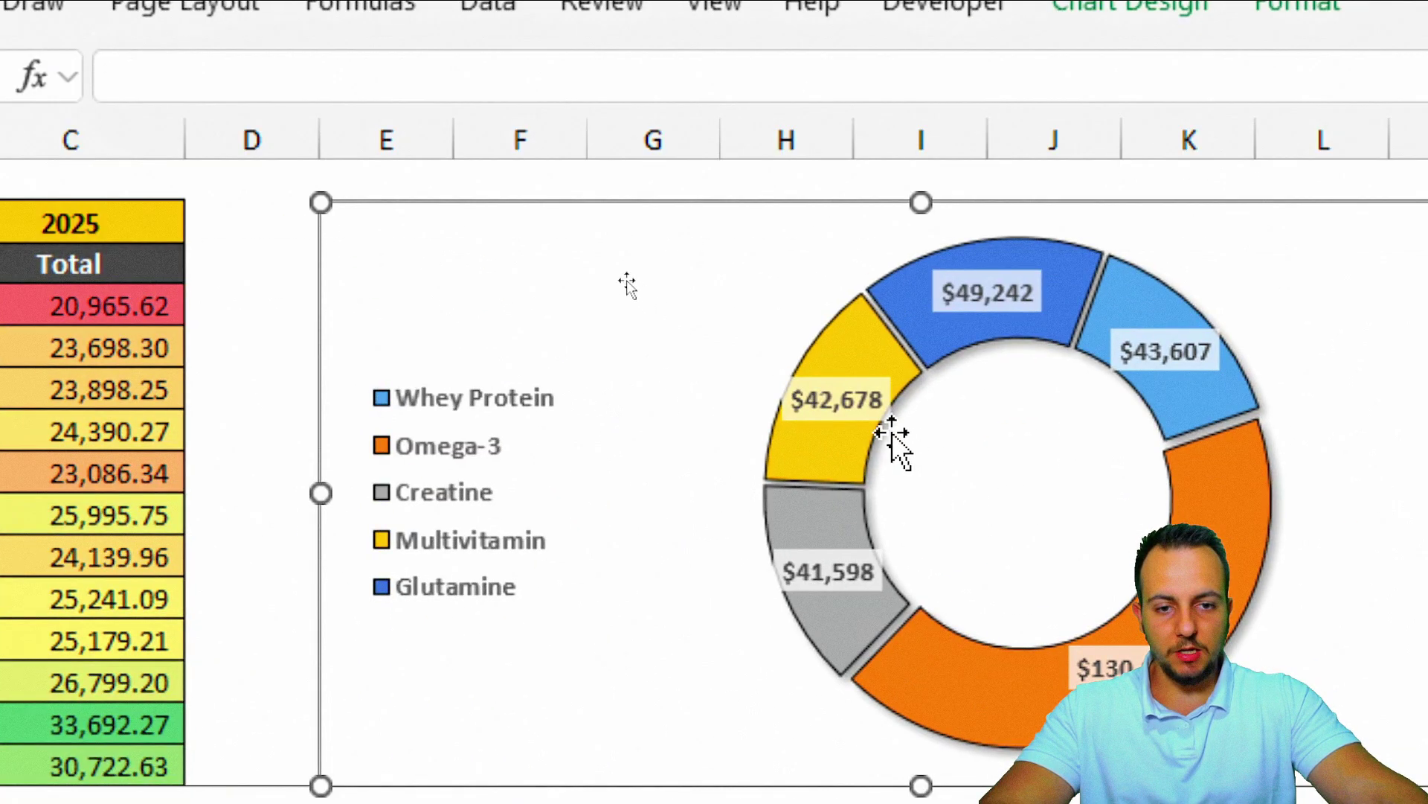
# Increase the font size of the doughnut chart's data labels further, and deselect the chart.
pyautogui.click(863, 411)
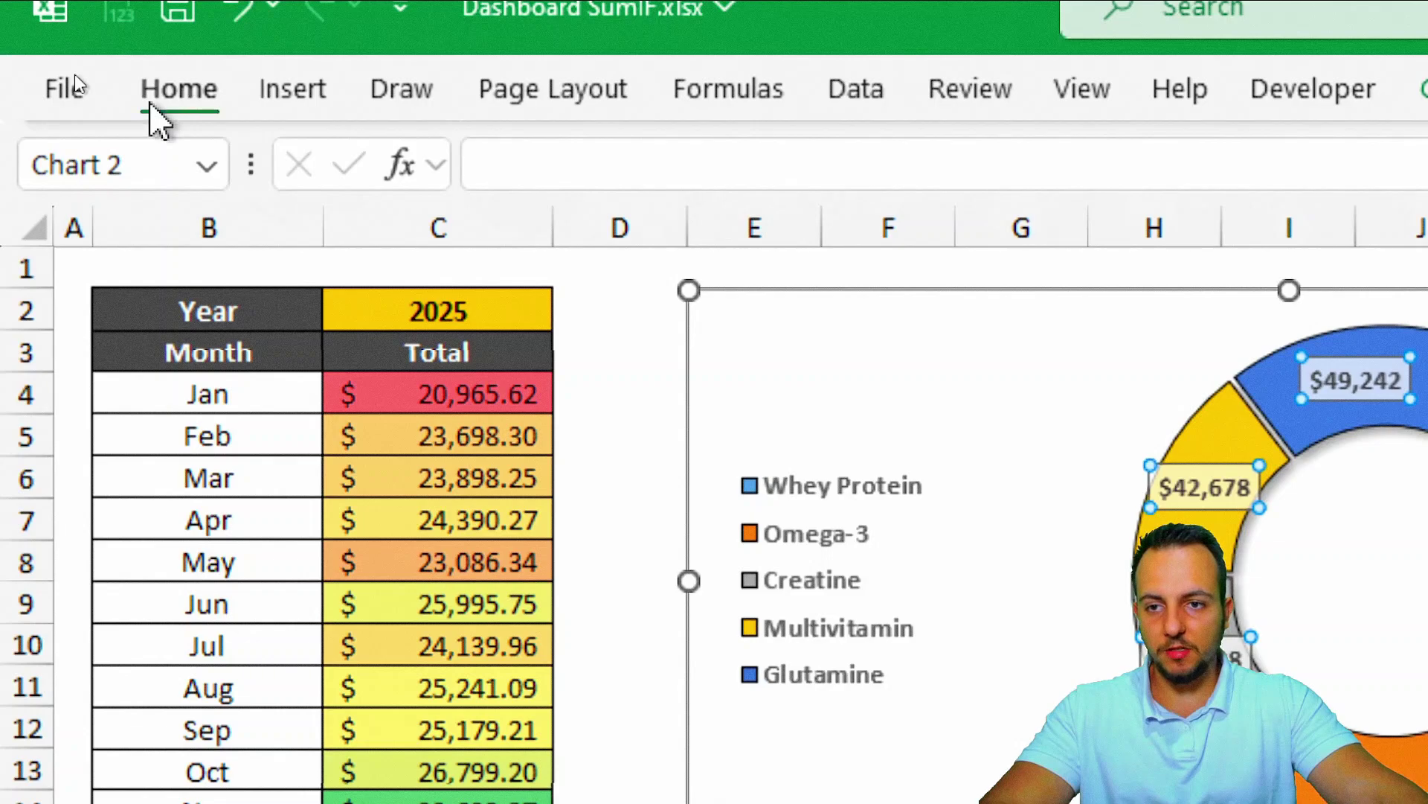
pyautogui.click(146, 36)
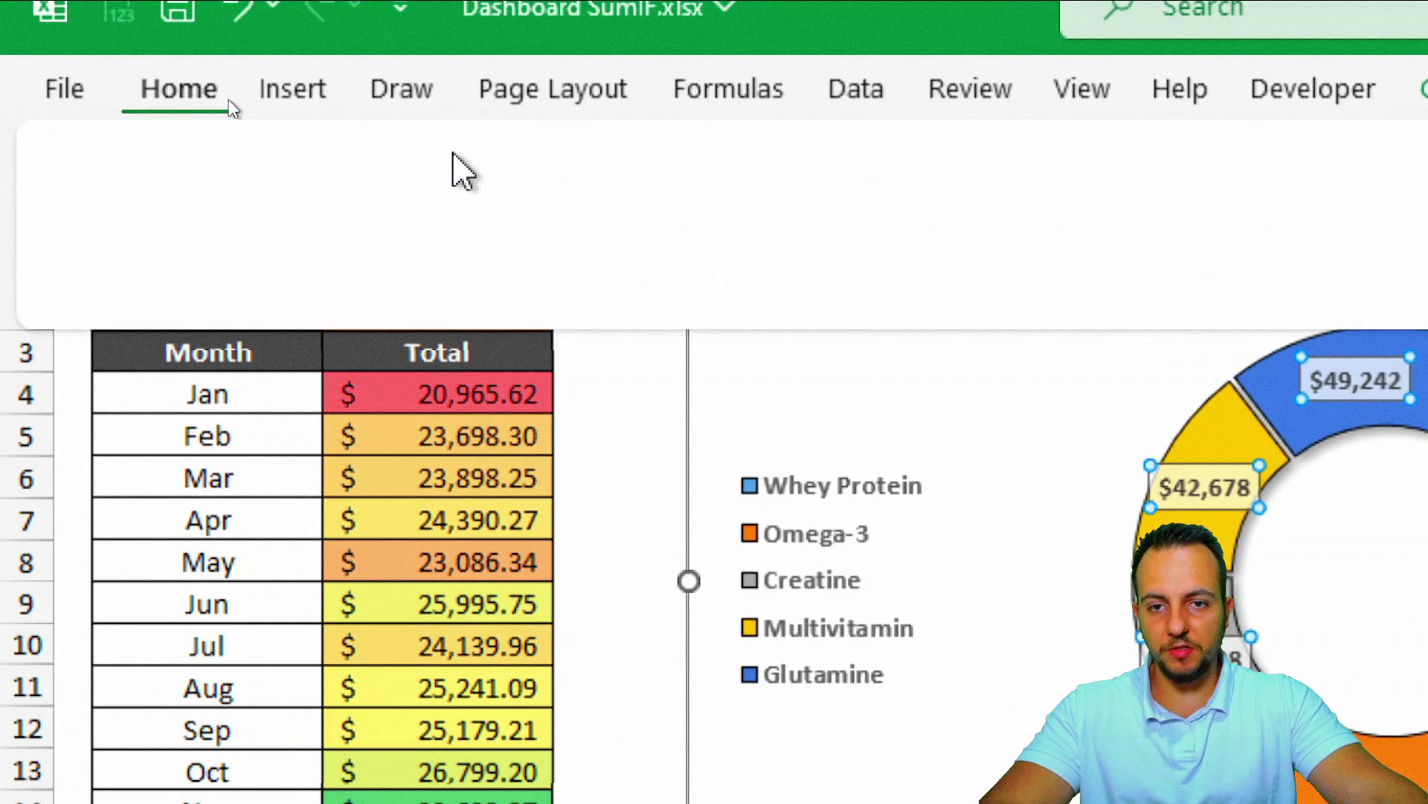
pyautogui.click(634, 105)
pyautogui.click(642, 175)
pyautogui.click(642, 175)
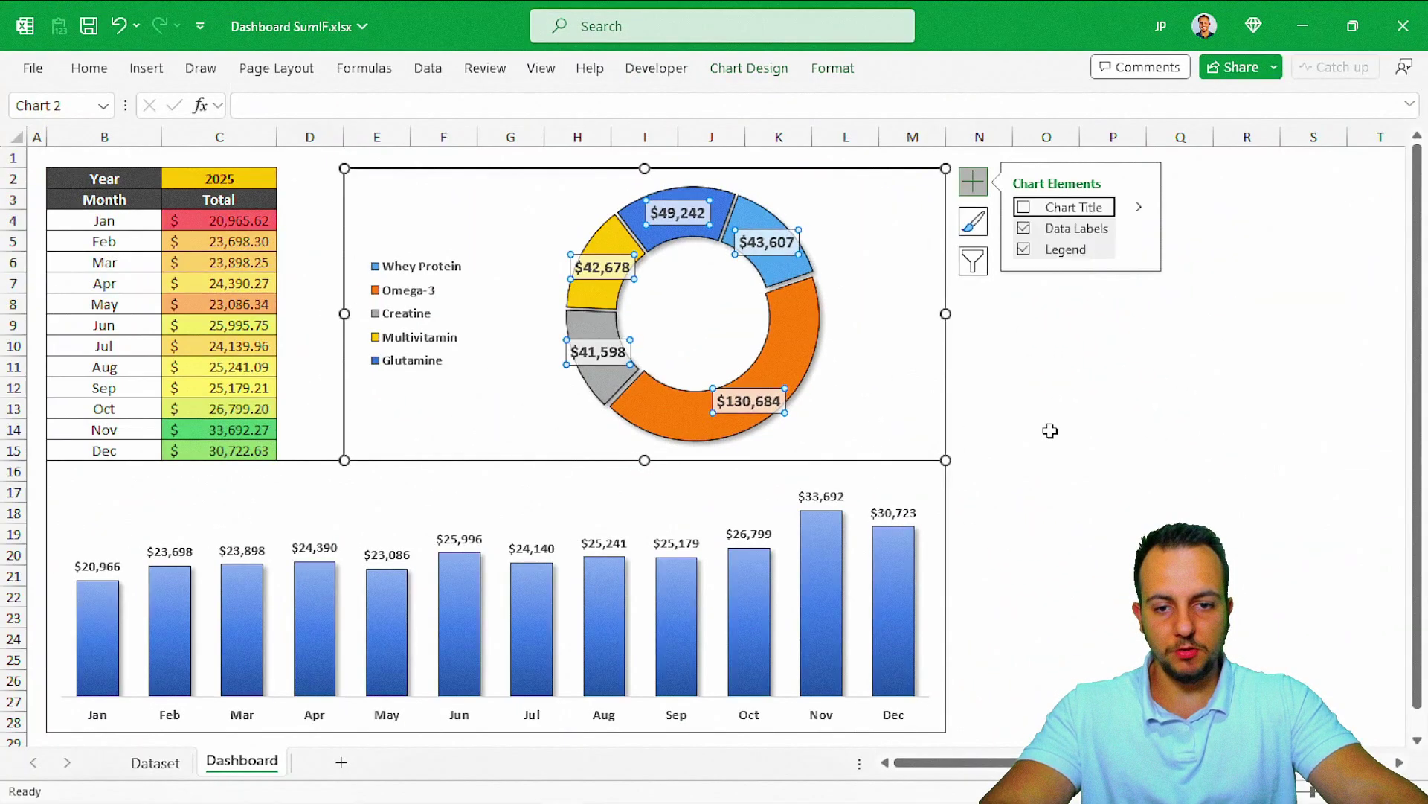
pyautogui.click(1048, 428)
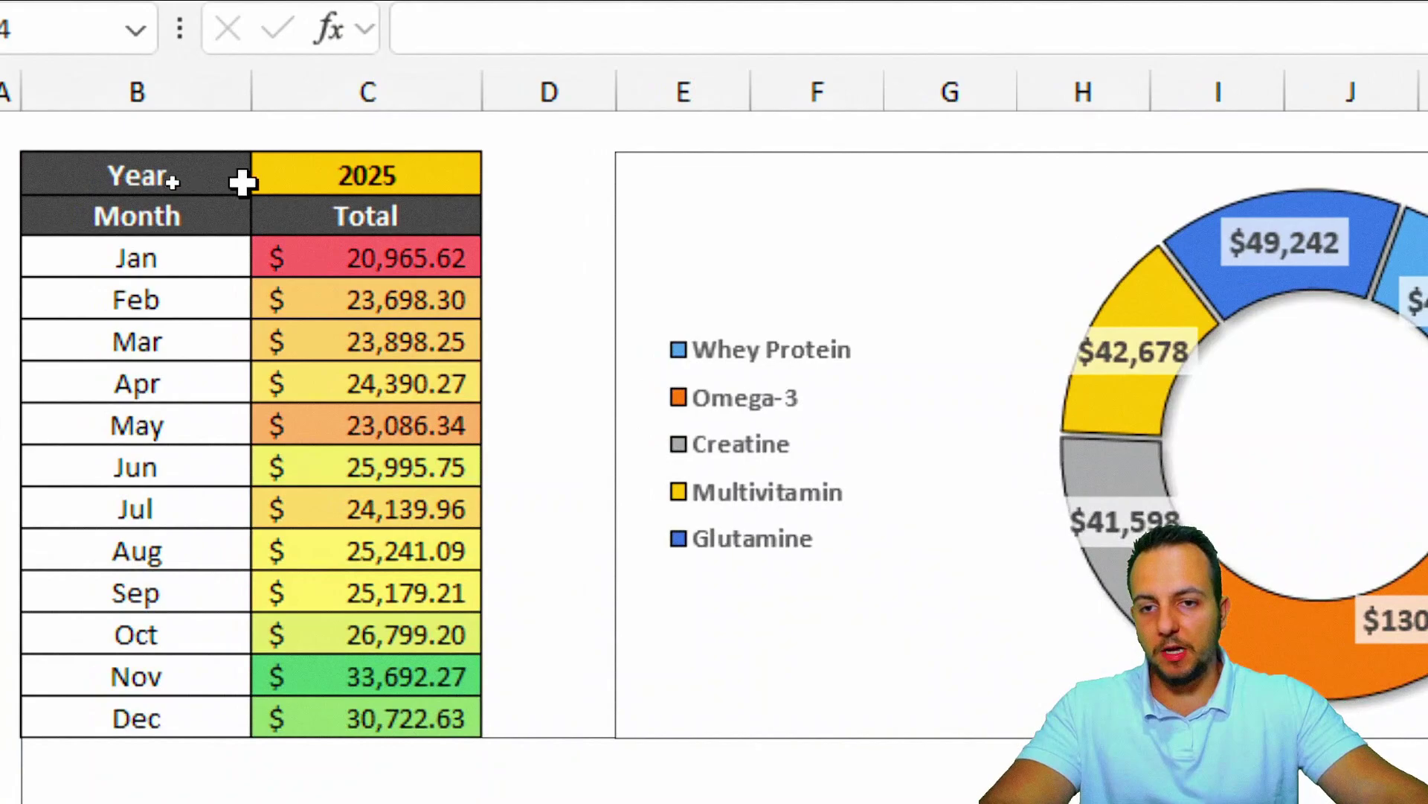
# Test the year dropdown in C2 by choosing 2024, 2023 and 2025 in turn.
pyautogui.click(206, 183)
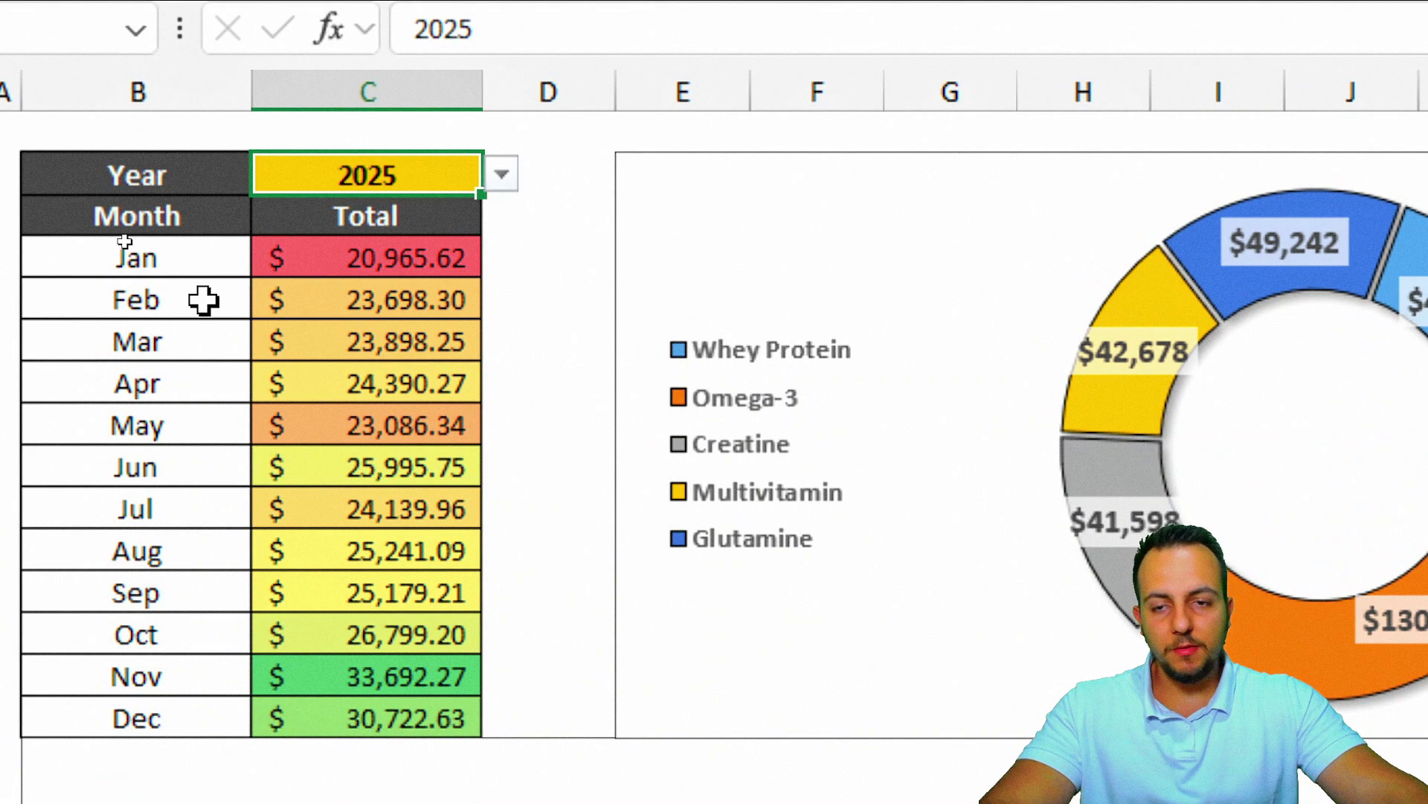
pyautogui.click(502, 173)
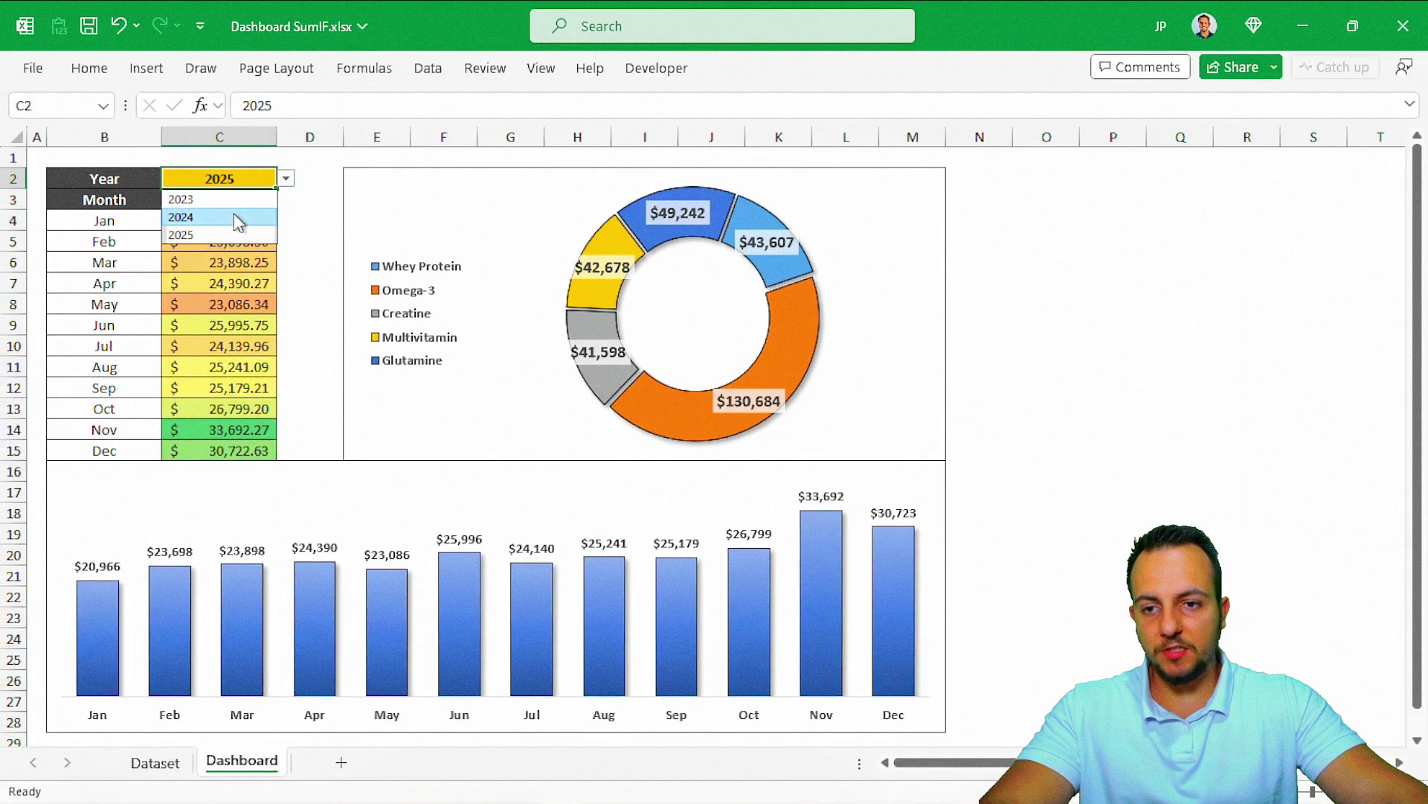
pyautogui.click(470, 252)
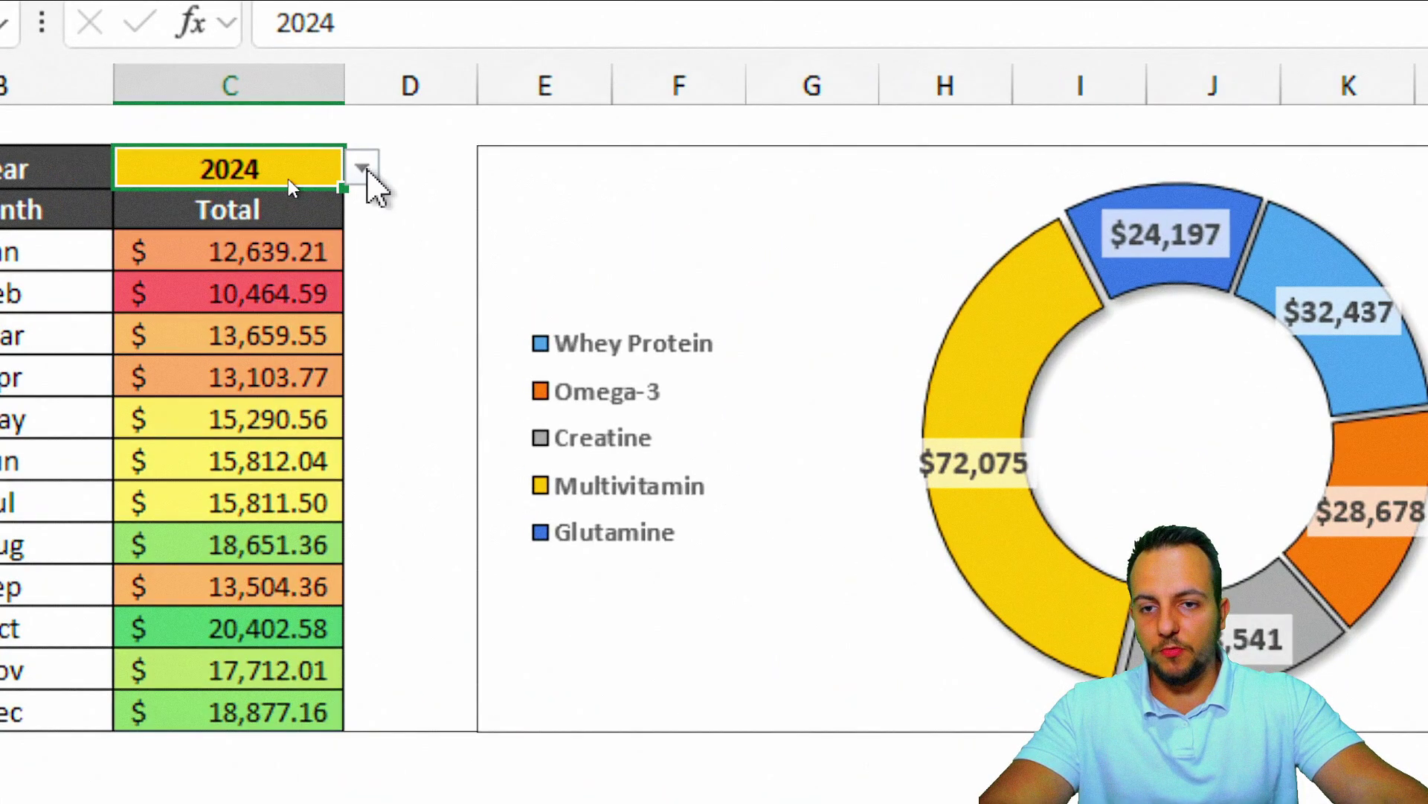
pyautogui.click(285, 178)
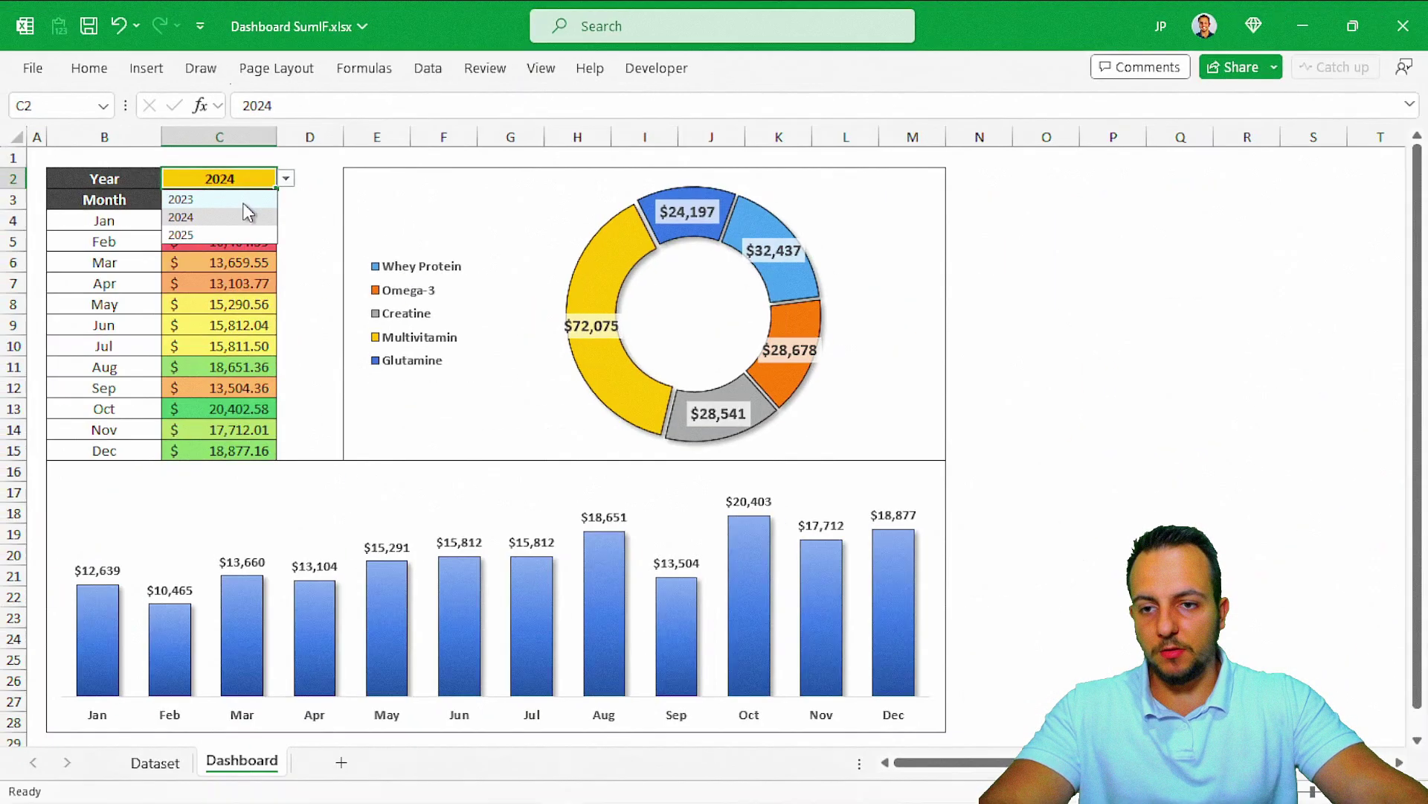
pyautogui.click(223, 199)
pyautogui.click(285, 182)
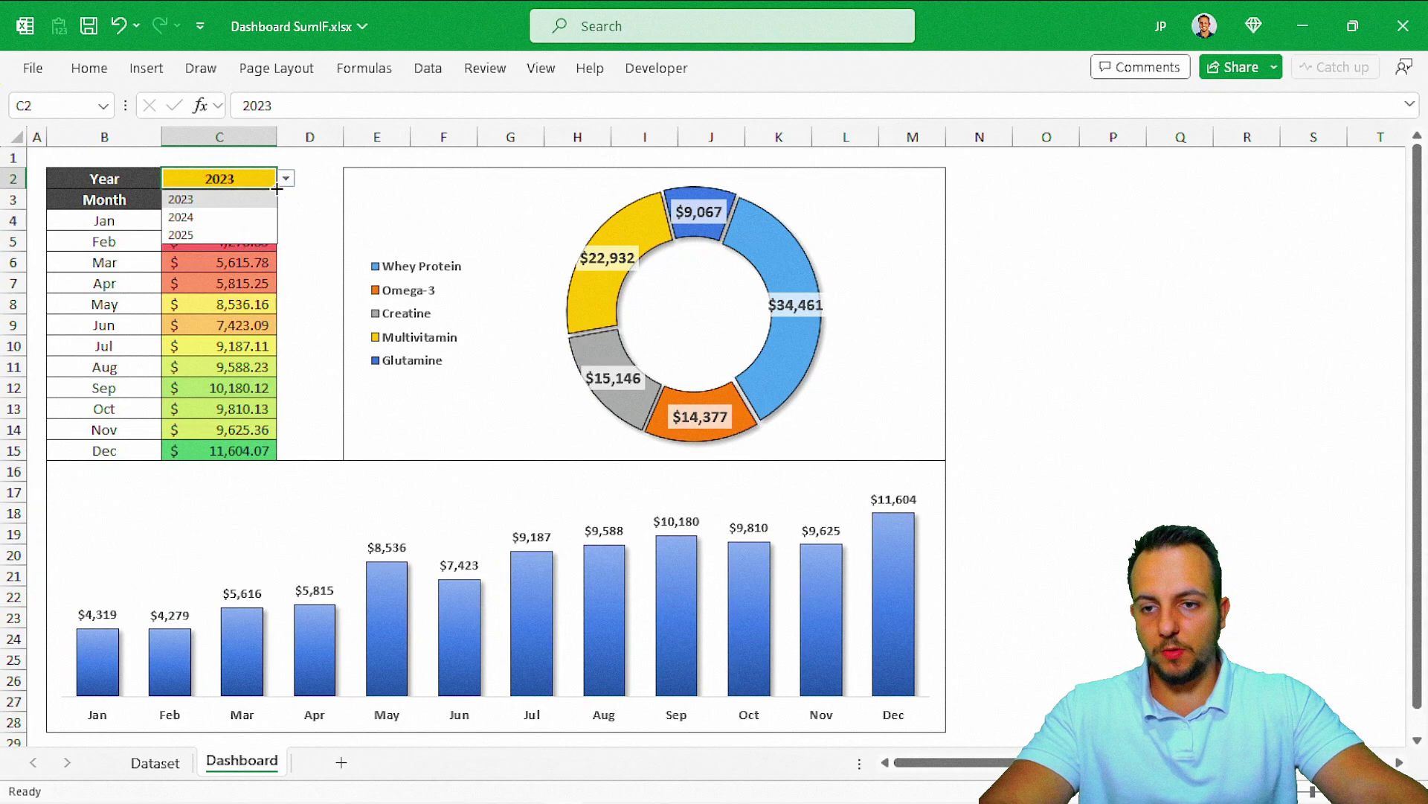
pyautogui.click(221, 234)
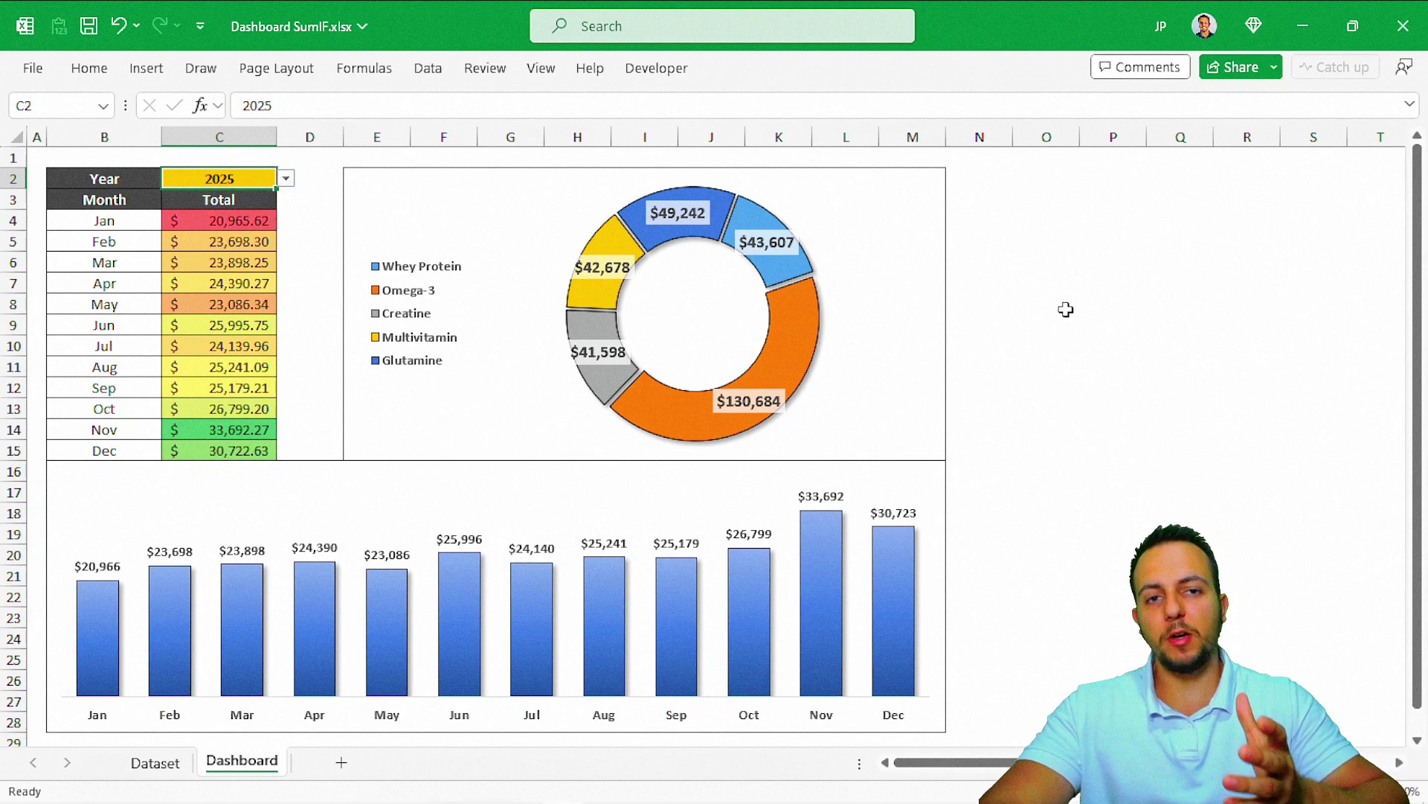
# Set the dashboard's year in C2 to 2024 from its dropdown list.
pyautogui.hotkey('alt', 'Down')
pyautogui.press('Up')
pyautogui.press('Return')
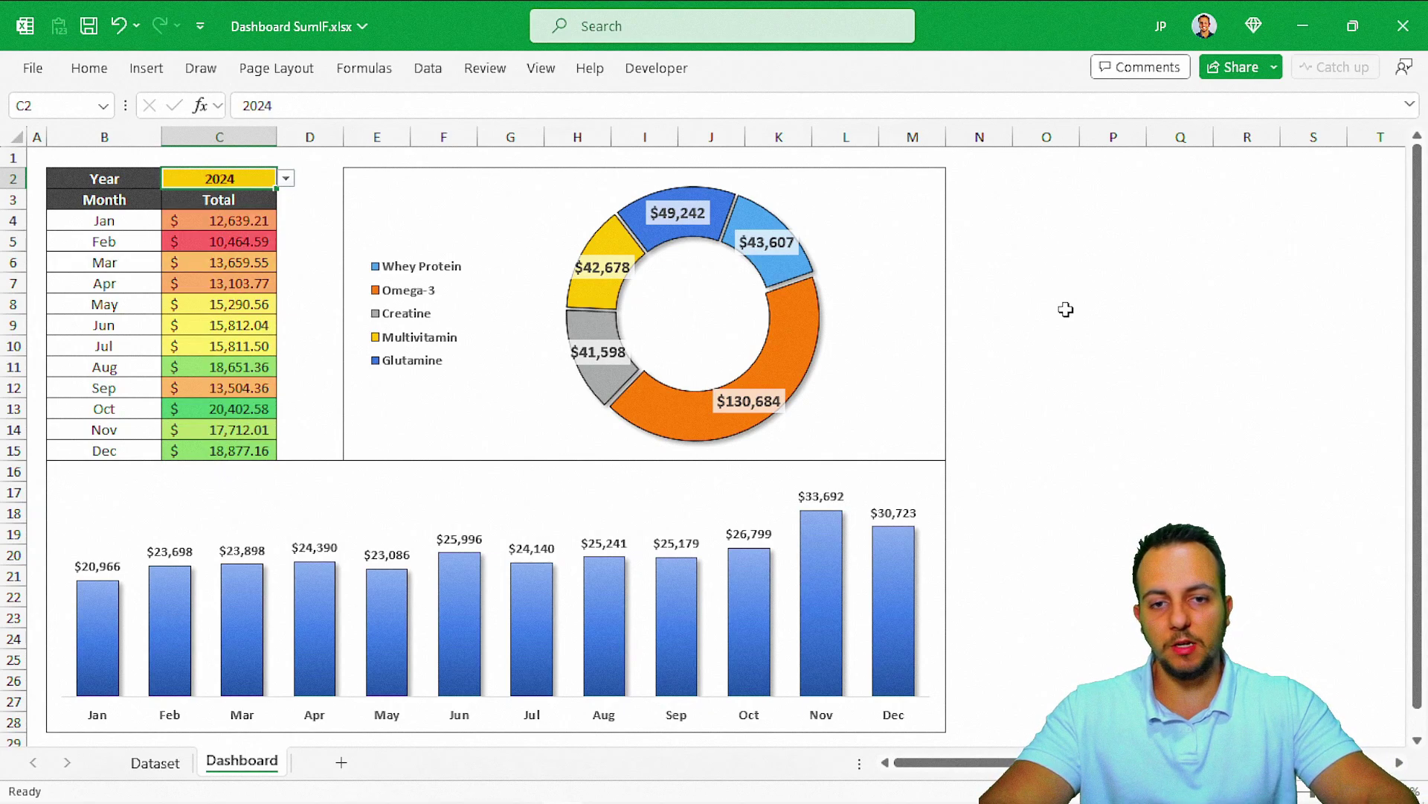